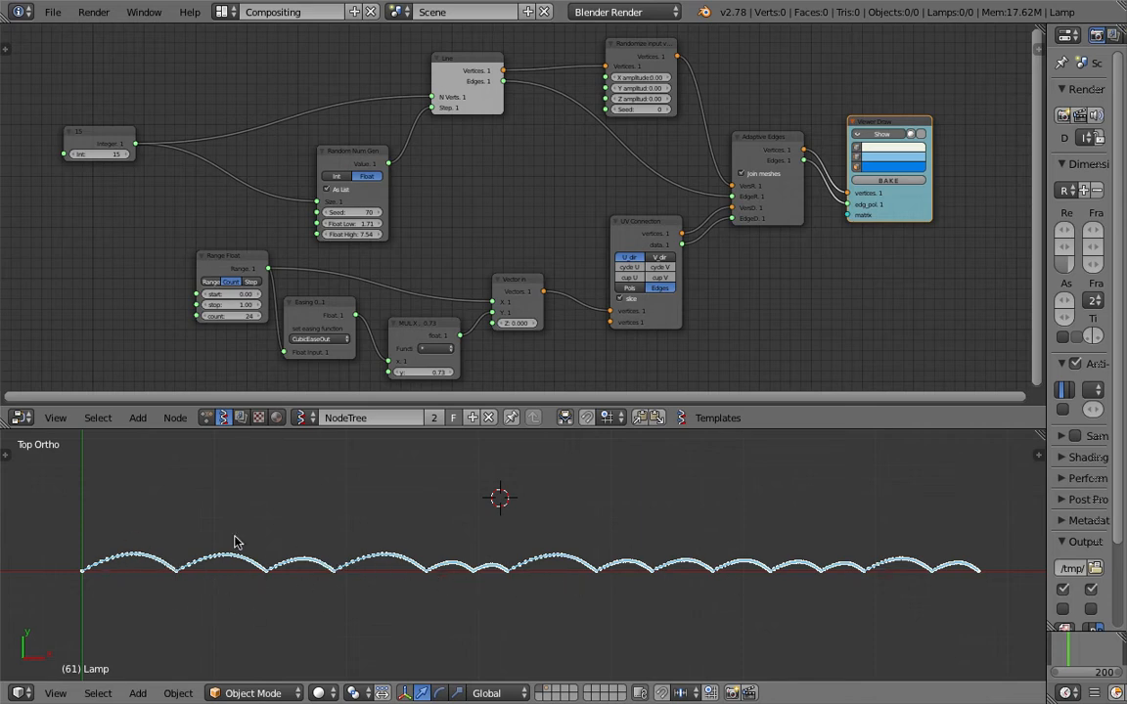
Enlarge the node editor by lowering its border with the 3D view so the whole node tree fits.
{"action": "left_click", "coordinate": [411, 493]}
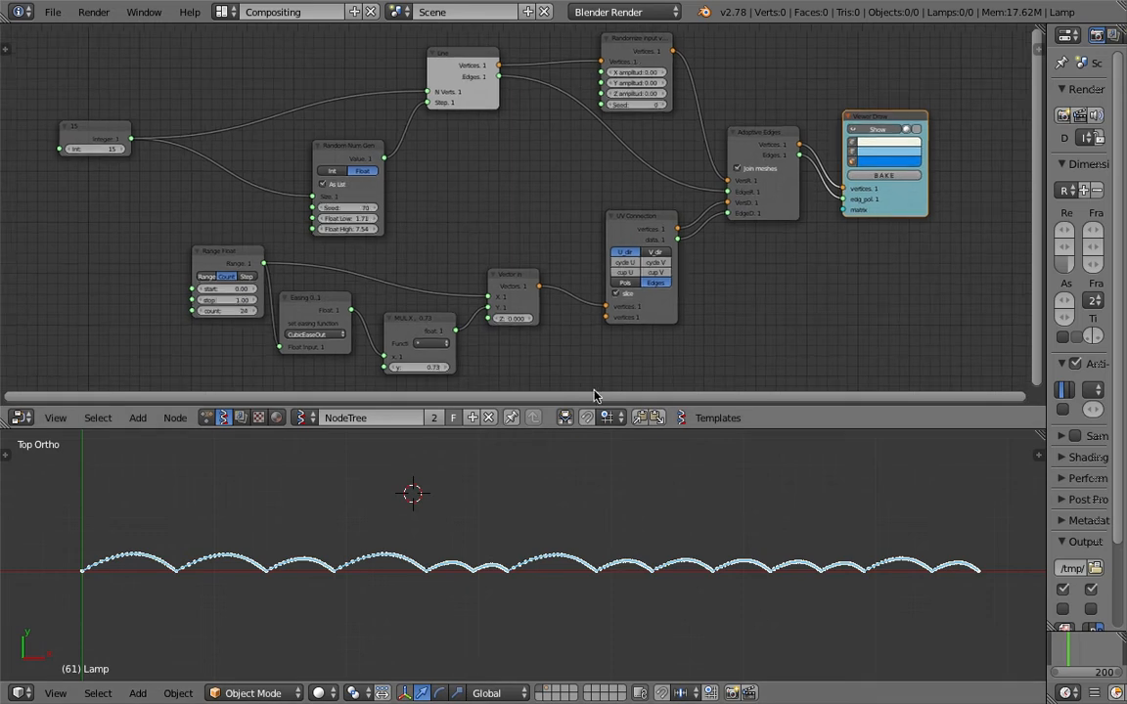
{"action": "left_click_drag", "start_coordinate": [667, 442], "coordinate": [607, 491]}
{"action": "scroll", "coordinate": [536, 415], "scroll_direction": "up", "scroll_amount": 3}
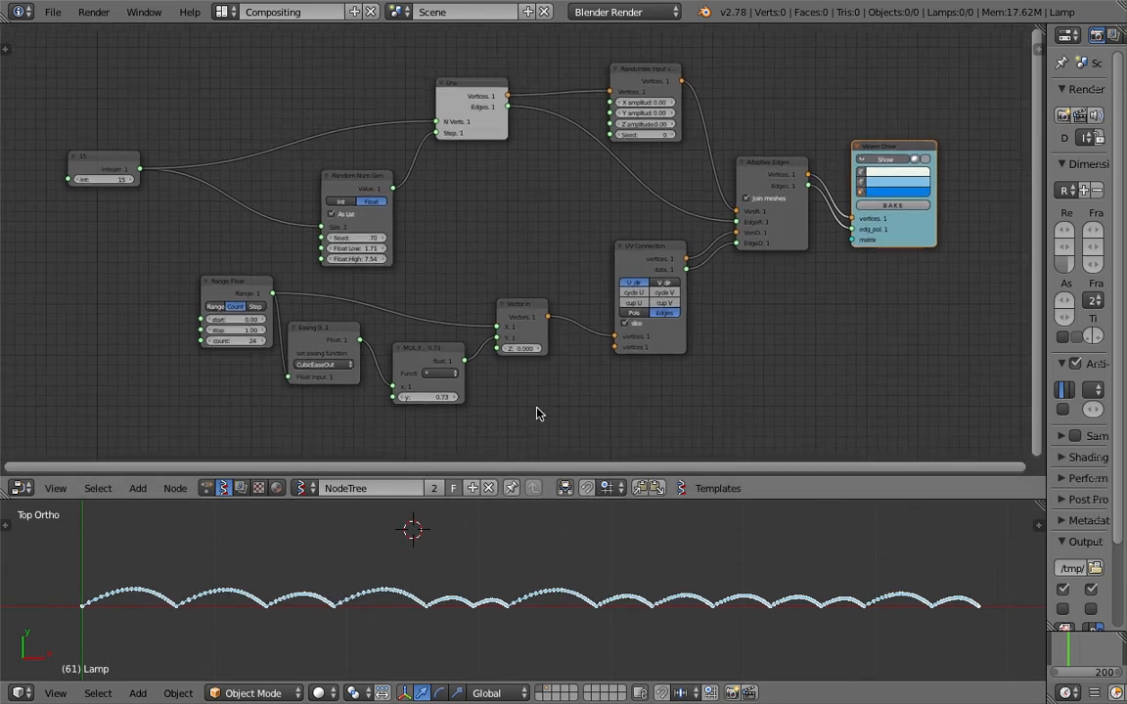
{"action": "scroll", "coordinate": [509, 372], "scroll_direction": "down", "scroll_amount": 1}
{"action": "middle_click_drag", "start_coordinate": [431, 264], "coordinate": [476, 292]}
Move the Viewer Draw and Adaptive Edges nodes slightly further away from the rest of the node tree.
{"action": "left_click", "coordinate": [800, 175]}
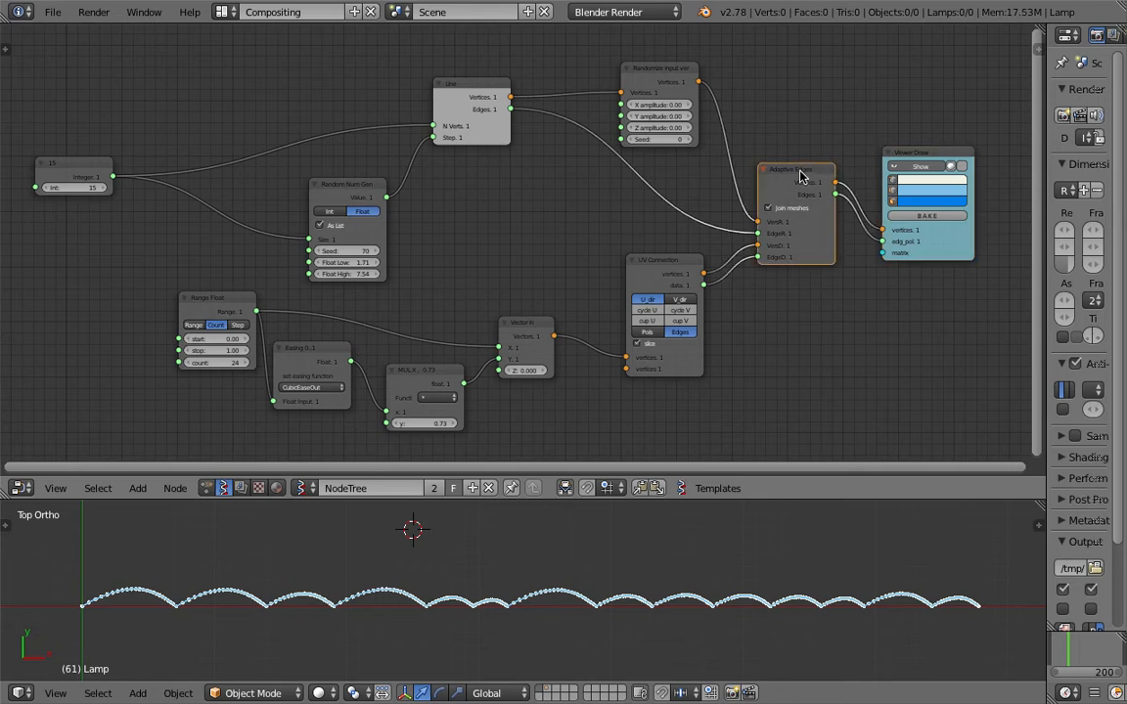
{"action": "left_click_drag", "start_coordinate": [890, 165], "coordinate": [908, 165]}
{"action": "left_click_drag", "start_coordinate": [801, 171], "coordinate": [811, 163]}
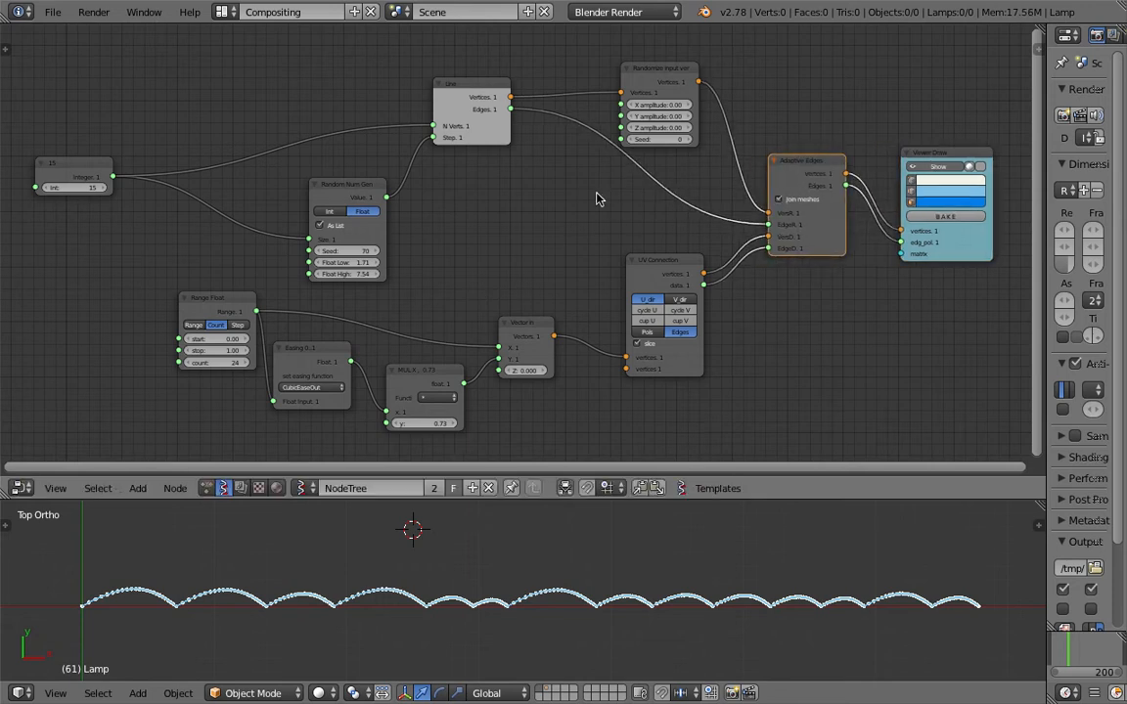
Cycle the Easing node through several easing functions, ending on BounceEaseInOut.
{"action": "scroll", "coordinate": [392, 395], "scroll_direction": "up", "scroll_amount": 2}
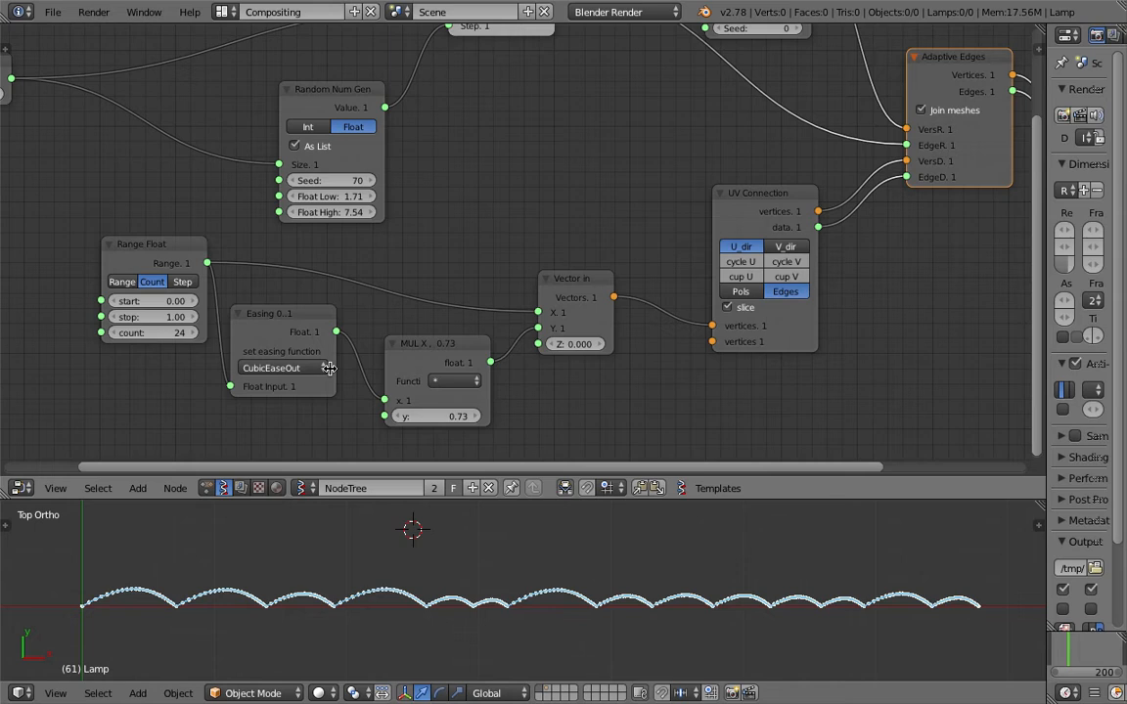
{"action": "scroll", "coordinate": [339, 379], "scroll_direction": "down", "scroll_amount": 1}
{"action": "scroll", "coordinate": [352, 382], "scroll_direction": "down", "scroll_amount": 1}
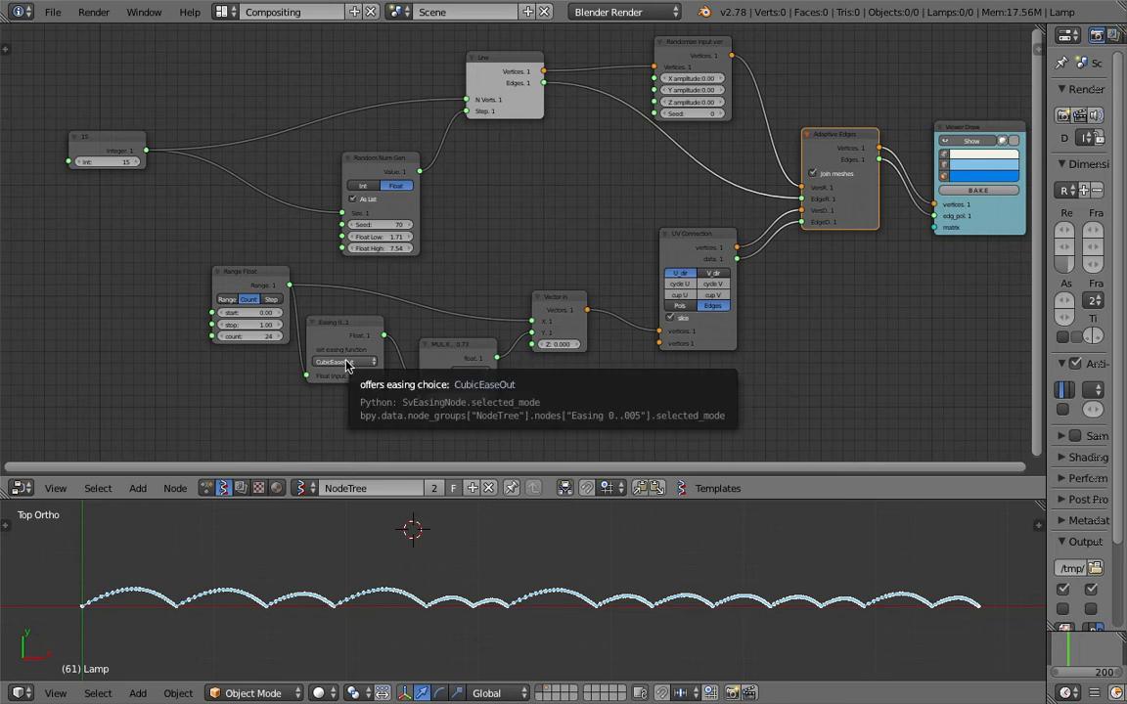
{"action": "scroll", "coordinate": [346, 364], "scroll_direction": "down", "scroll_amount": 5, "text": "ctrl"}
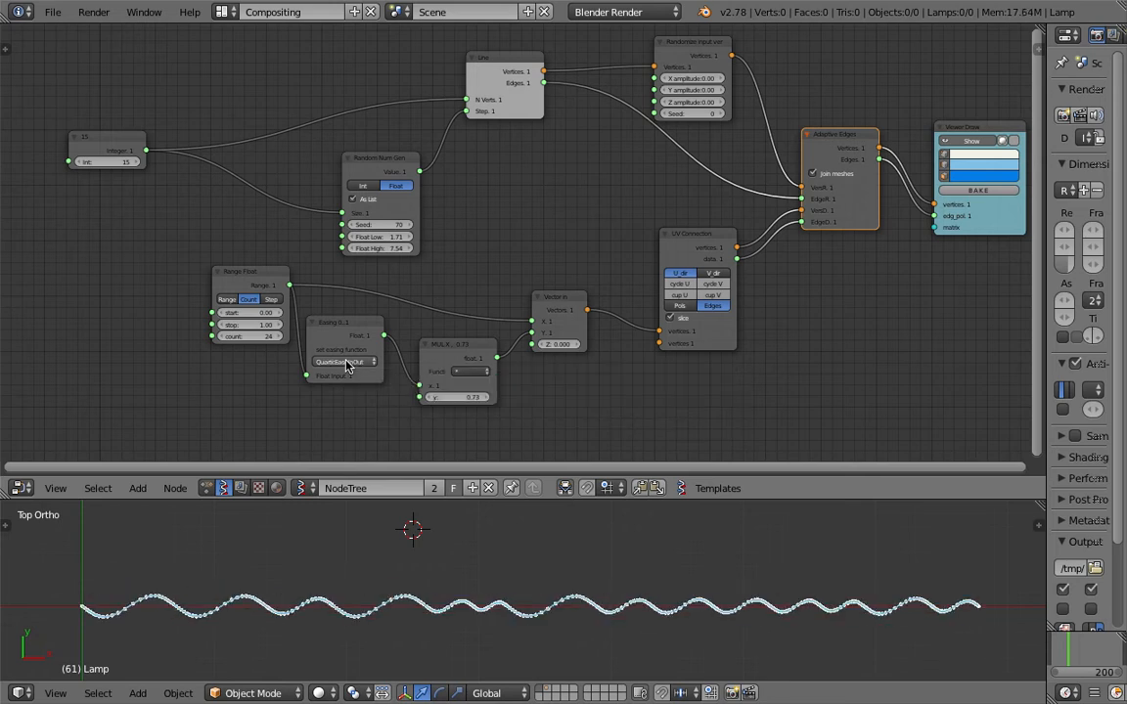
{"action": "scroll", "coordinate": [346, 363], "scroll_direction": "down", "scroll_amount": 1, "text": "ctrl"}
{"action": "scroll", "coordinate": [345, 364], "scroll_direction": "up", "scroll_amount": 4, "text": "ctrl"}
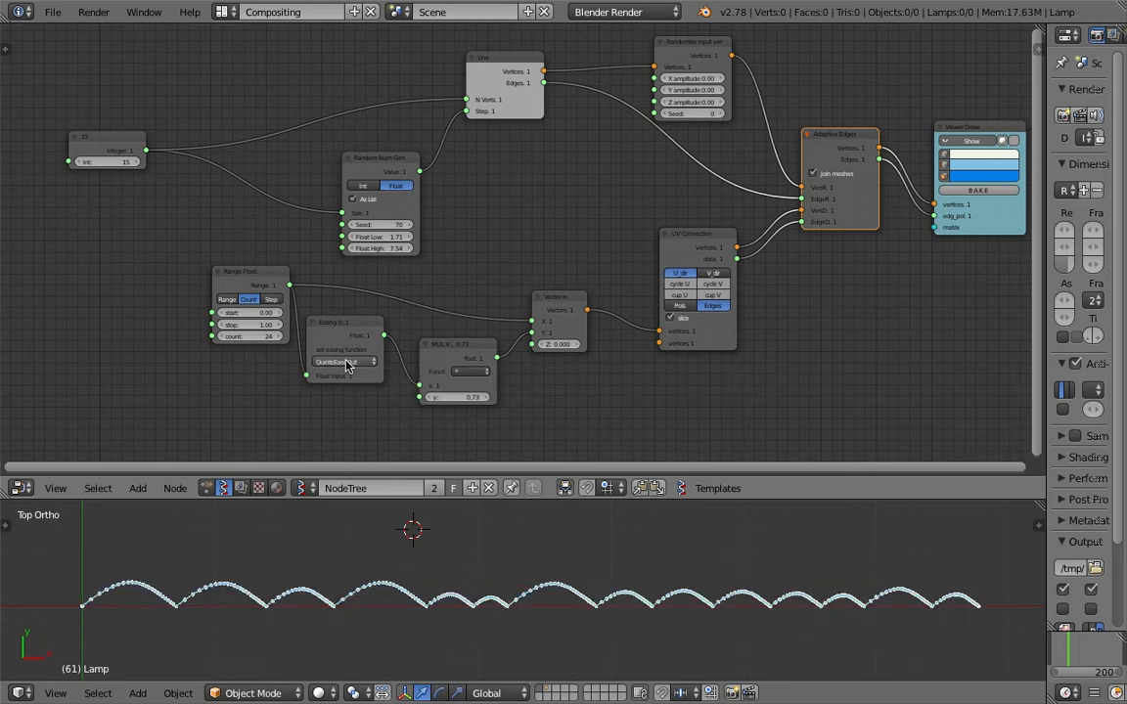
{"action": "scroll", "coordinate": [345, 364], "scroll_direction": "up", "scroll_amount": 4, "text": "ctrl"}
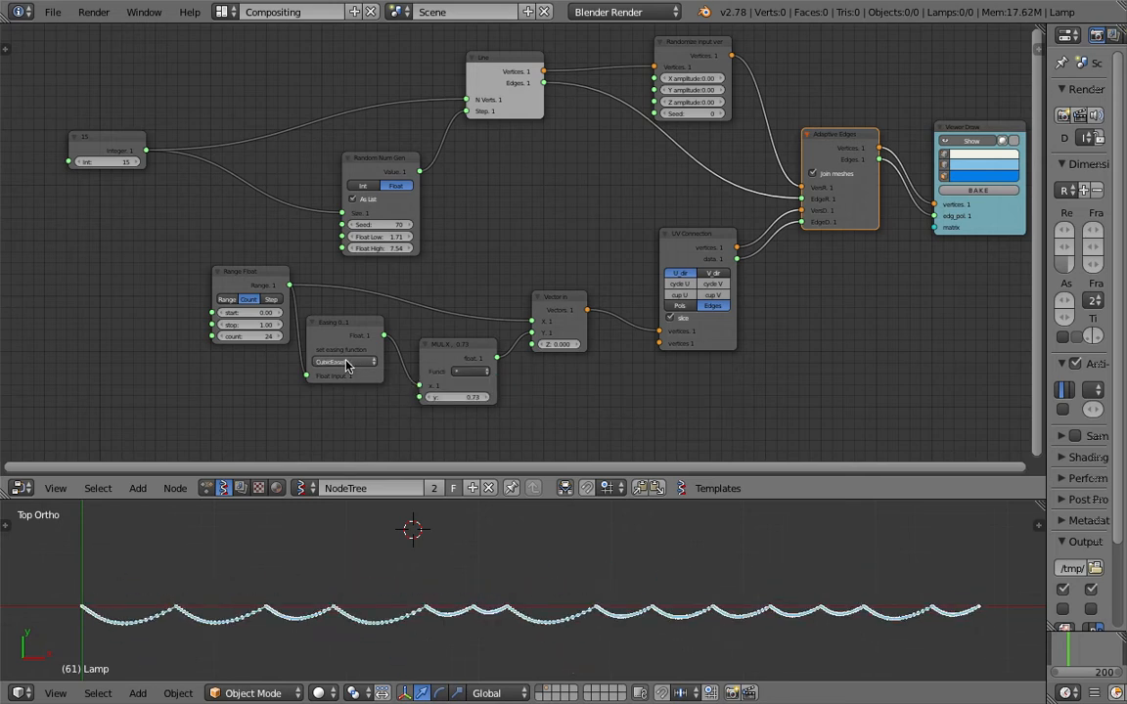
{"action": "scroll", "coordinate": [345, 364], "scroll_direction": "up", "scroll_amount": 1, "text": "ctrl"}
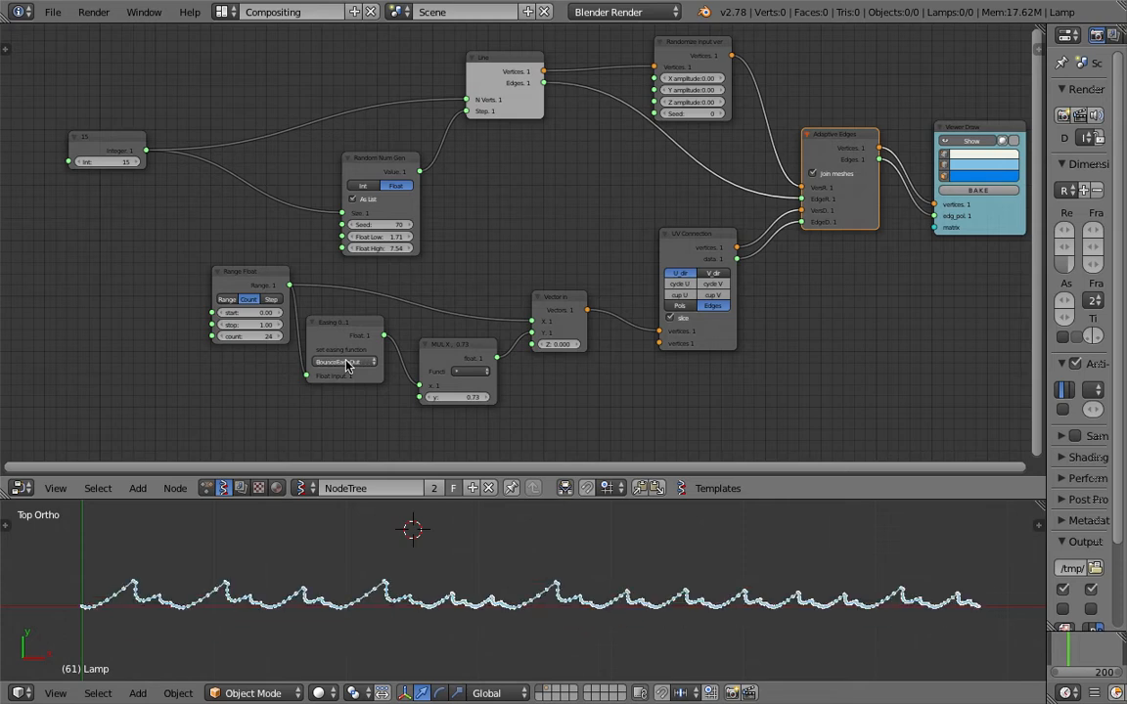
{"action": "mouse_move", "coordinate": [460, 396]}
{"action": "left_mouse_down"}
{"action": "mouse_move", "coordinate": [430, 396]}
{"action": "mouse_move", "coordinate": [460, 396]}
{"action": "left_mouse_up"}
{"action": "scroll", "coordinate": [346, 366], "scroll_direction": "up", "scroll_amount": 5, "text": "ctrl"}
{"action": "scroll", "coordinate": [346, 365], "scroll_direction": "down", "scroll_amount": 1, "text": "ctrl"}
Set the y value of the multiply node to 1.
{"action": "scroll", "coordinate": [392, 372], "scroll_direction": "up", "scroll_amount": 1}
{"action": "left_click", "coordinate": [450, 410]}
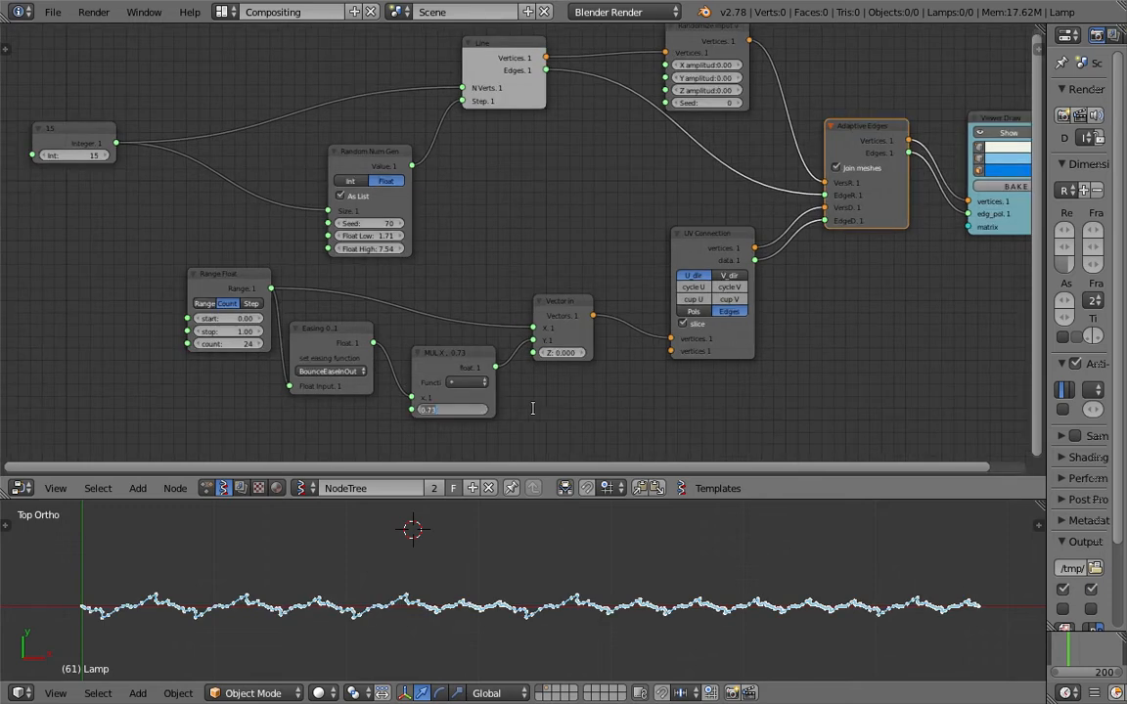
{"action": "type", "text": "1"}
{"action": "key", "text": "Return"}
Turn off vertex display in the Viewer Draw node so only the edges are drawn.
{"action": "scroll", "coordinate": [450, 518], "scroll_direction": "up", "scroll_amount": 2}
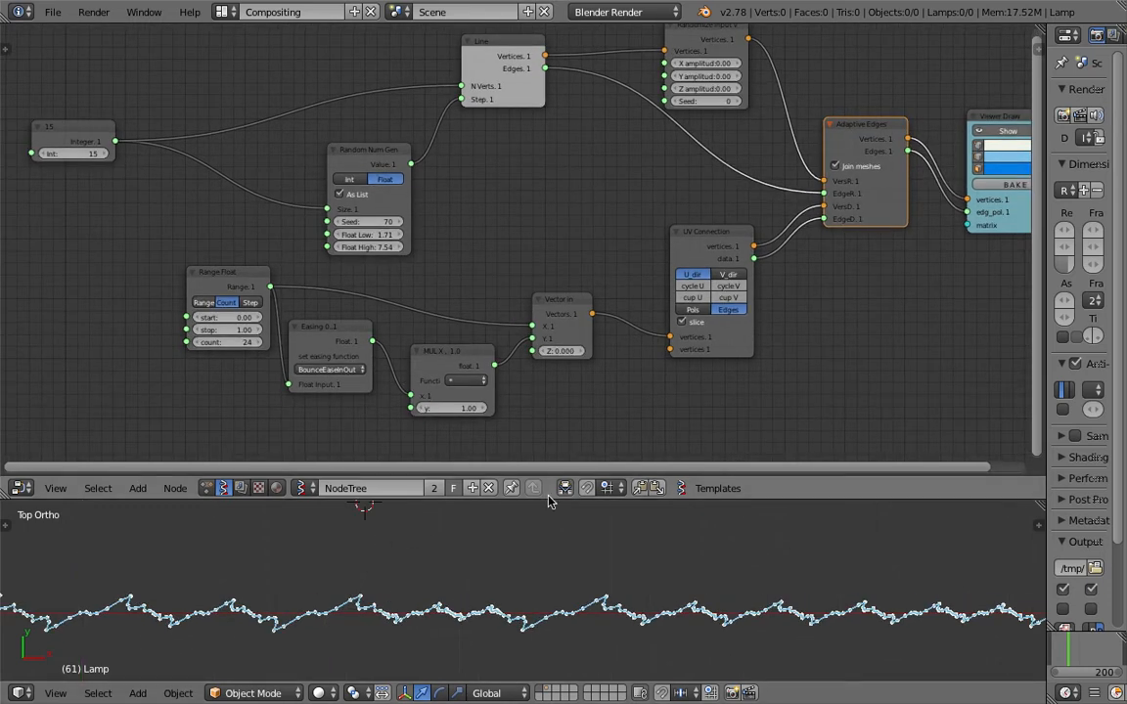
{"action": "scroll", "coordinate": [623, 555], "scroll_direction": "down", "scroll_amount": 2}
{"action": "left_click", "coordinate": [979, 146]}
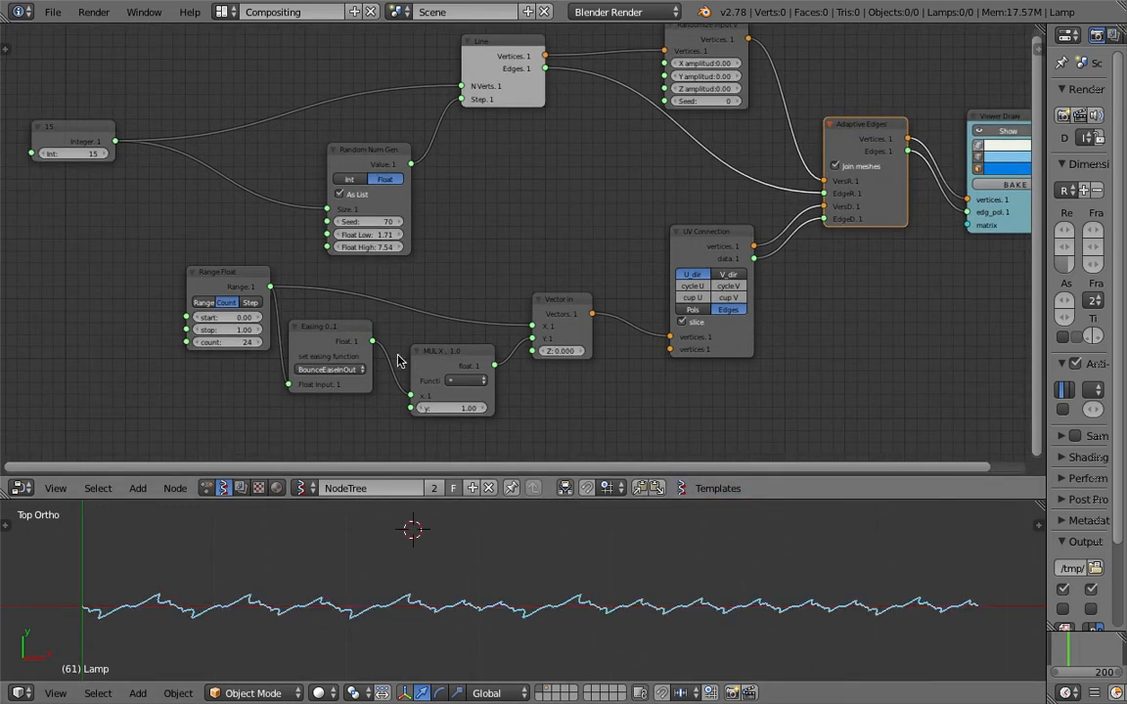
Cycle the Easing node through its quadratic, quintic and exponential functions, ending on ElasticEaseOut.
{"action": "scroll", "coordinate": [328, 369], "scroll_direction": "up", "scroll_amount": 10, "text": "ctrl"}
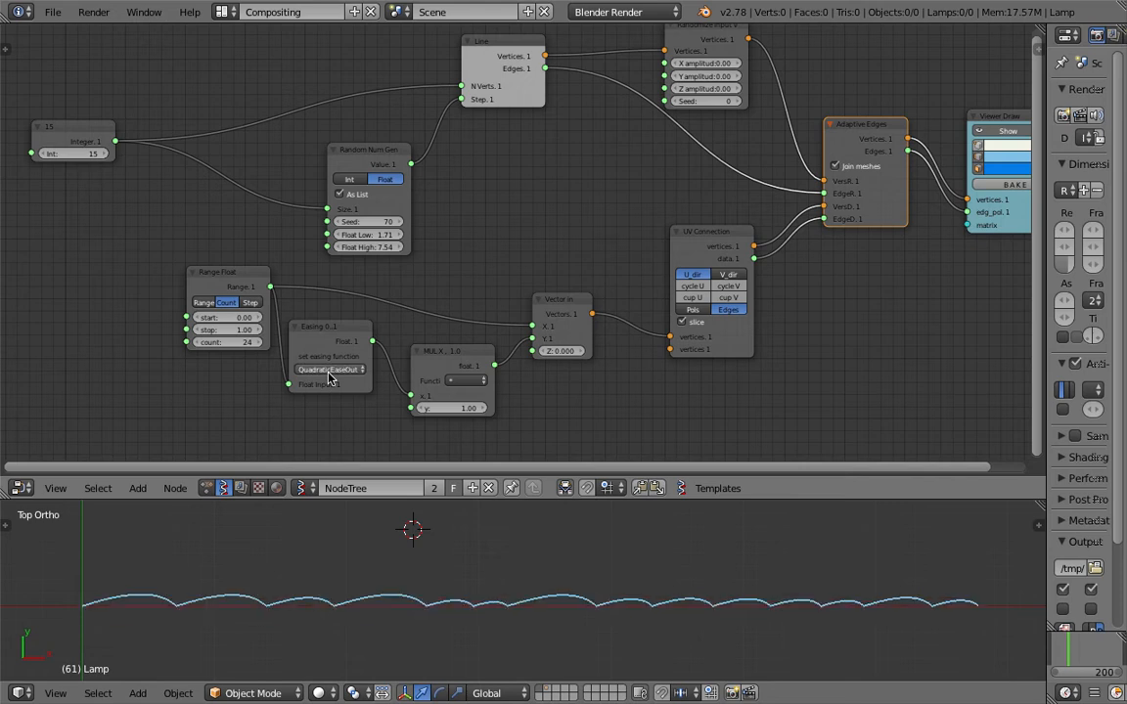
{"action": "scroll", "coordinate": [329, 370], "scroll_direction": "down", "scroll_amount": 9, "text": "ctrl"}
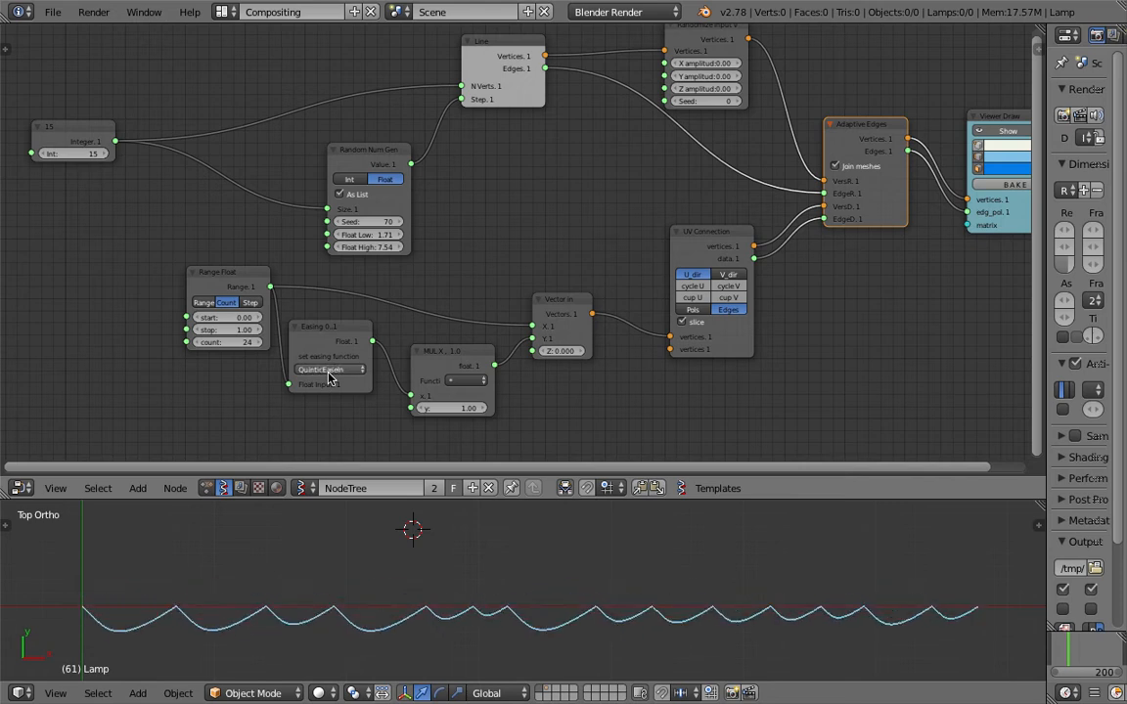
{"action": "scroll", "coordinate": [328, 376], "scroll_direction": "down", "scroll_amount": 10, "text": "ctrl"}
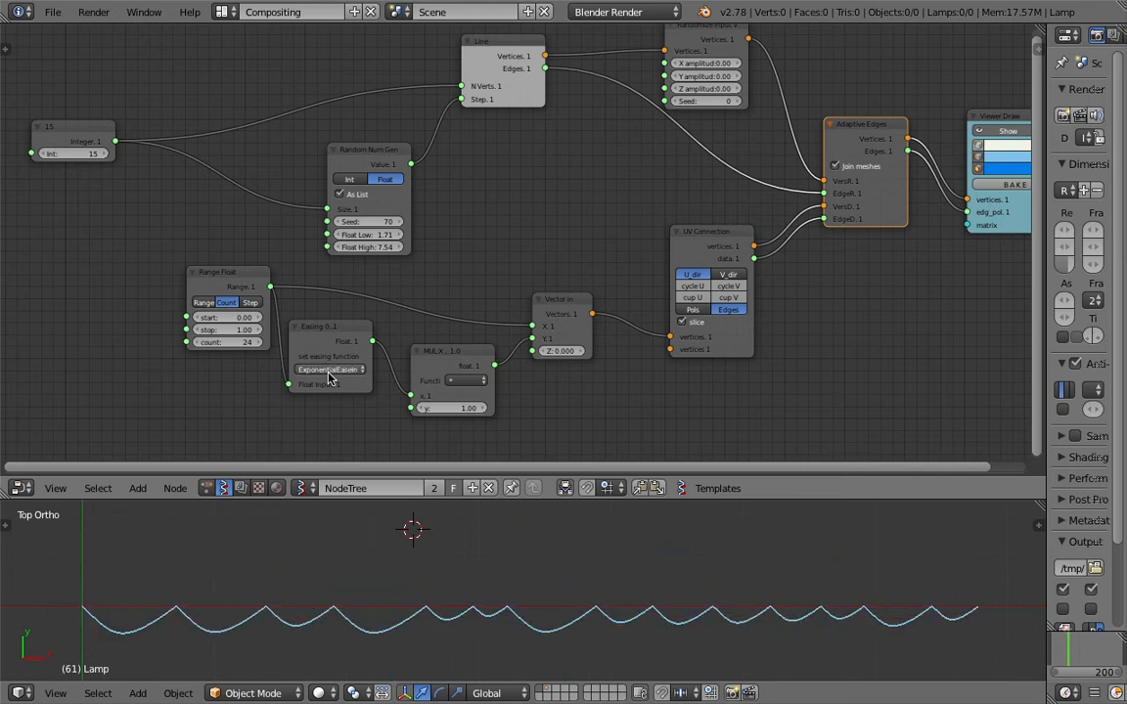
{"action": "scroll", "coordinate": [329, 376], "scroll_direction": "up", "scroll_amount": 1, "text": "ctrl"}
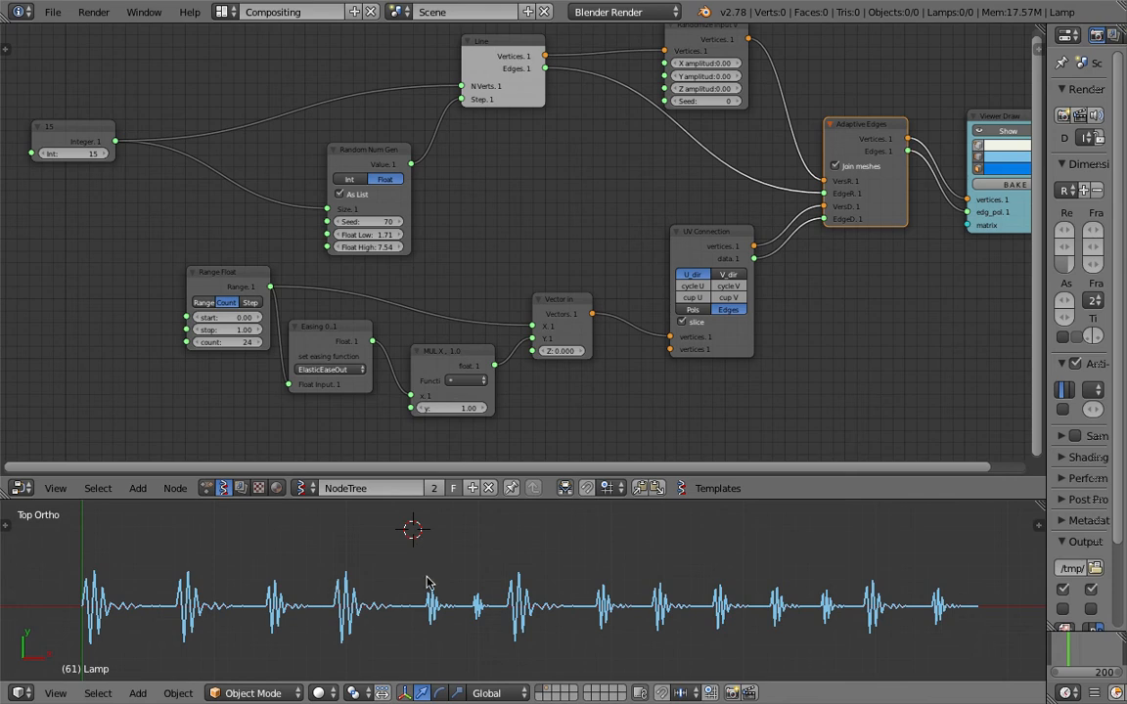
Move the Easing node slightly lower and set its easing function to LinearInterpolation.
{"action": "mouse_move", "coordinate": [368, 399]}
{"action": "middle_mouse_down"}
{"action": "mouse_move", "coordinate": [359, 389]}
{"action": "mouse_move", "coordinate": [370, 401]}
{"action": "middle_mouse_up"}
{"action": "left_click_drag", "start_coordinate": [348, 338], "coordinate": [357, 352]}
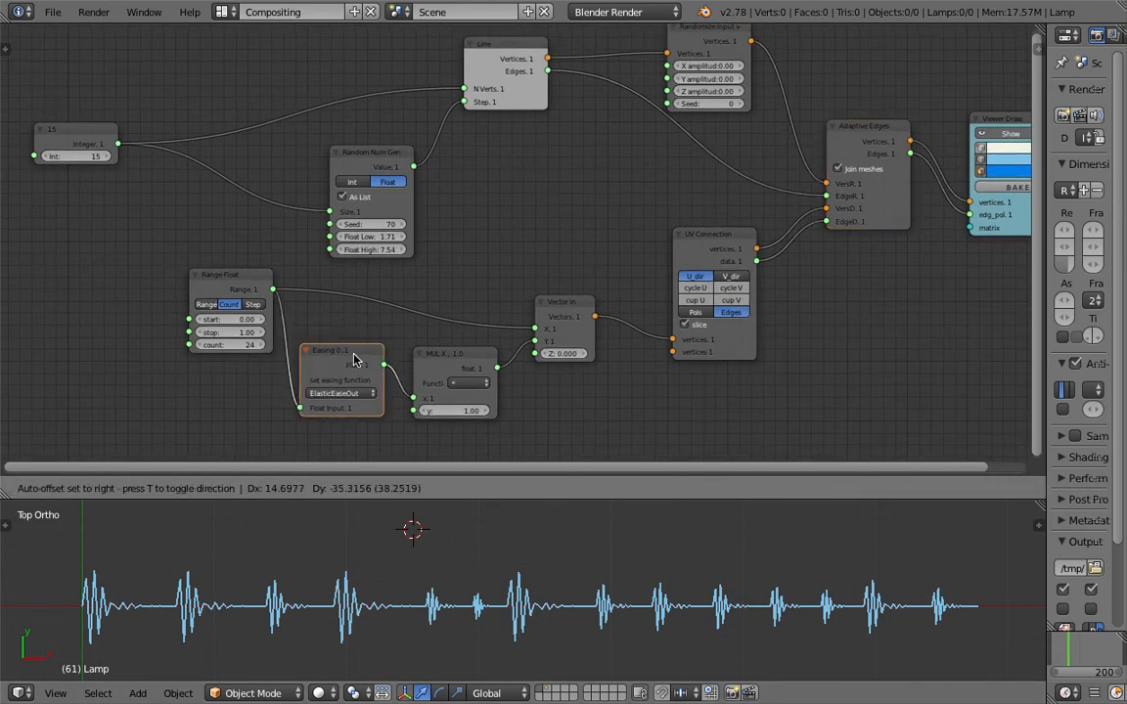
{"action": "left_click", "coordinate": [352, 390]}
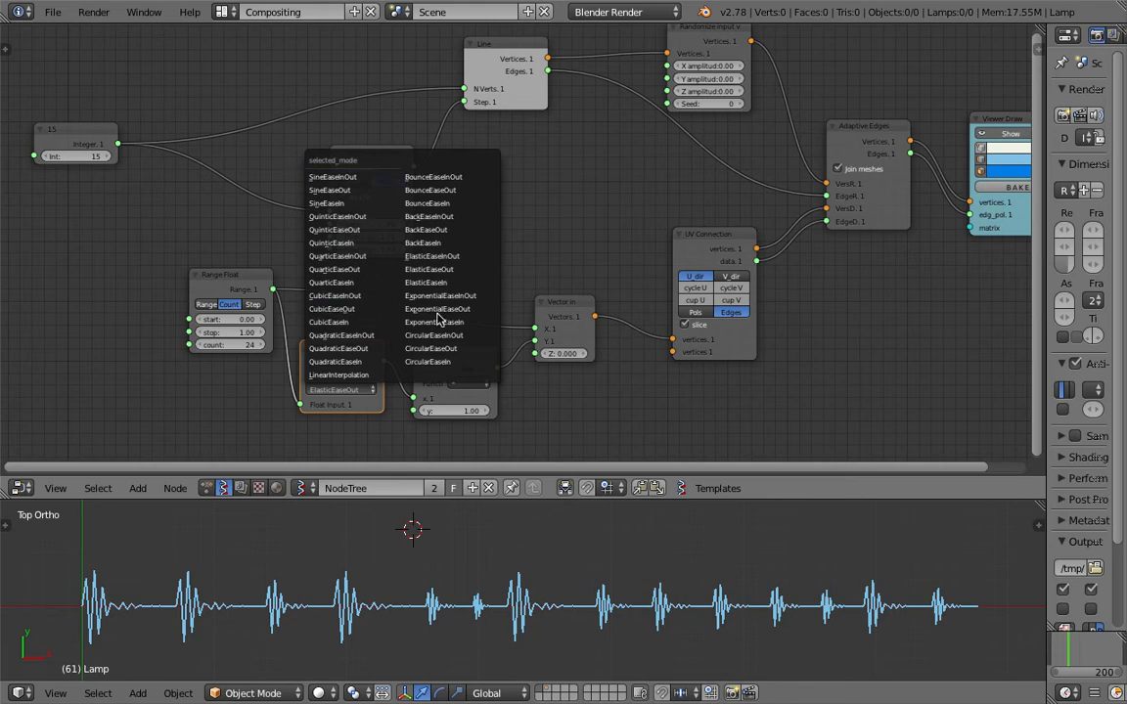
{"action": "scroll", "coordinate": [414, 307], "scroll_direction": "up", "scroll_amount": 5}
{"action": "left_click", "coordinate": [329, 428]}
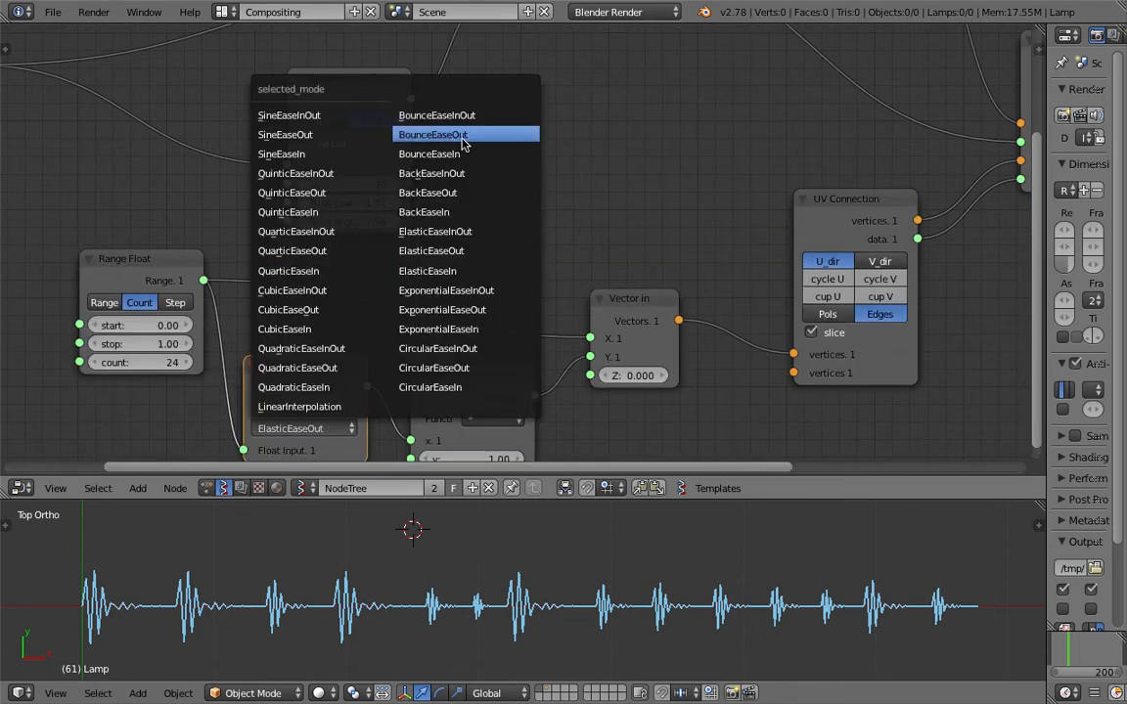
{"action": "left_click", "coordinate": [324, 407]}
{"action": "scroll", "coordinate": [411, 336], "scroll_direction": "down", "scroll_amount": 1}
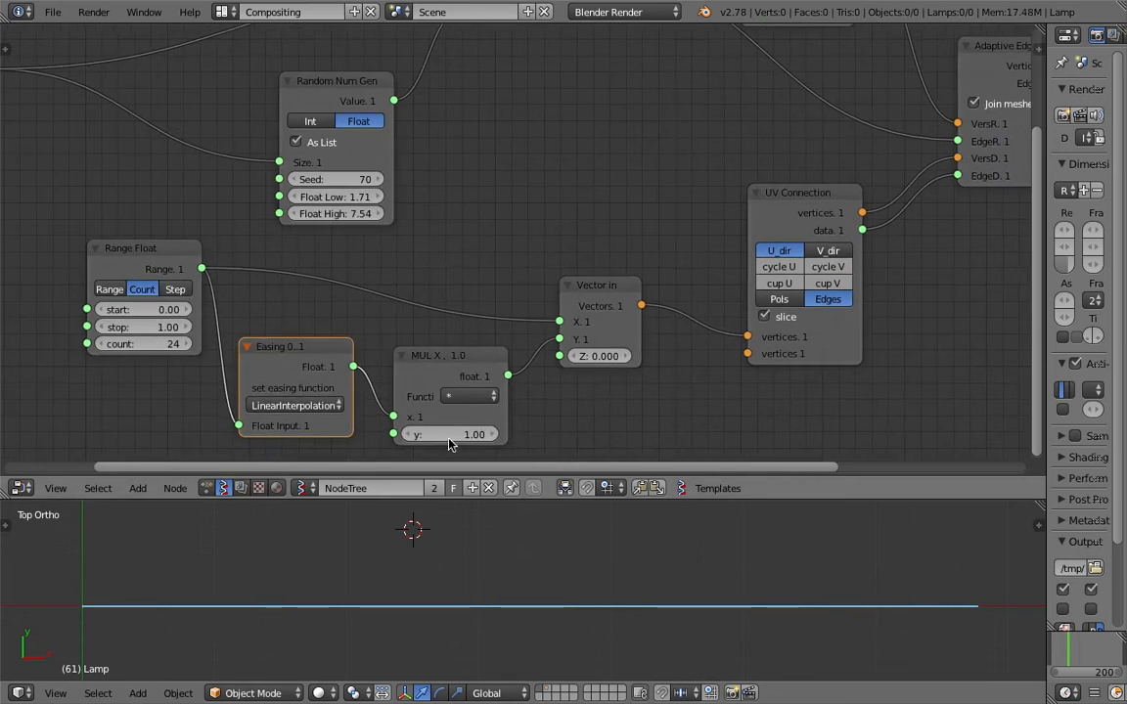
Set the multiply node's y value to 1.99 and the Easing node's function to ElasticEaseOut.
{"action": "left_click_drag", "start_coordinate": [415, 434], "coordinate": [372, 436]}
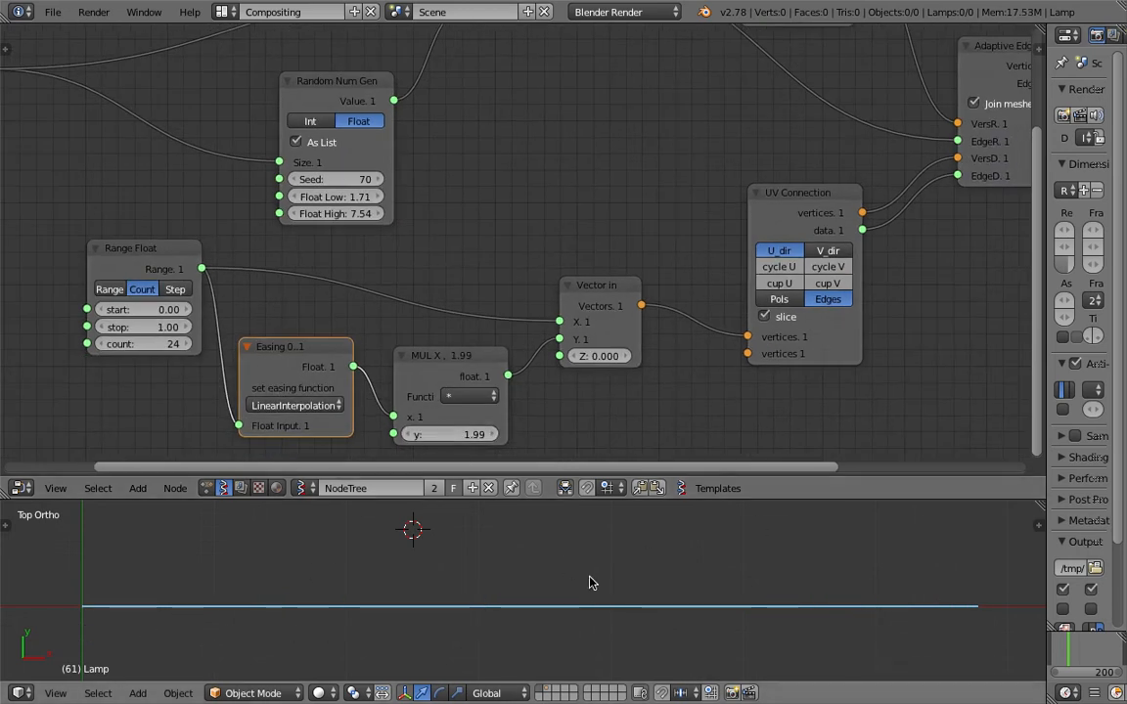
{"action": "left_click", "coordinate": [296, 405]}
{"action": "left_click", "coordinate": [412, 240]}
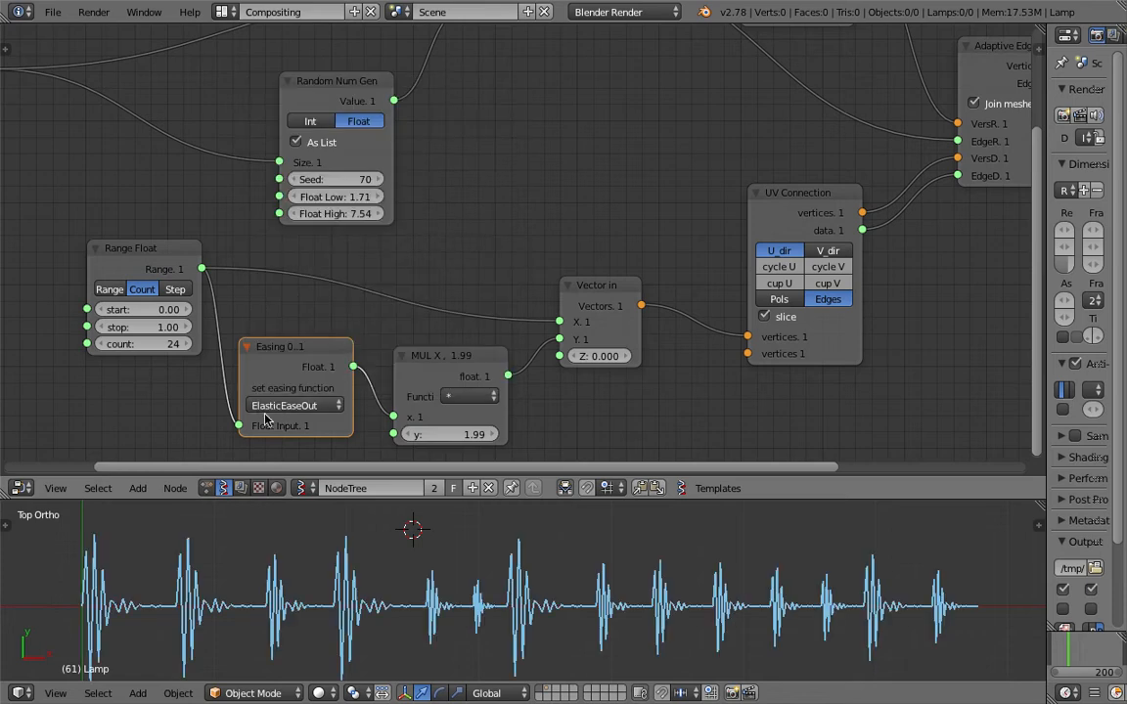
{"action": "scroll", "coordinate": [638, 613], "scroll_direction": "down", "scroll_amount": 1}
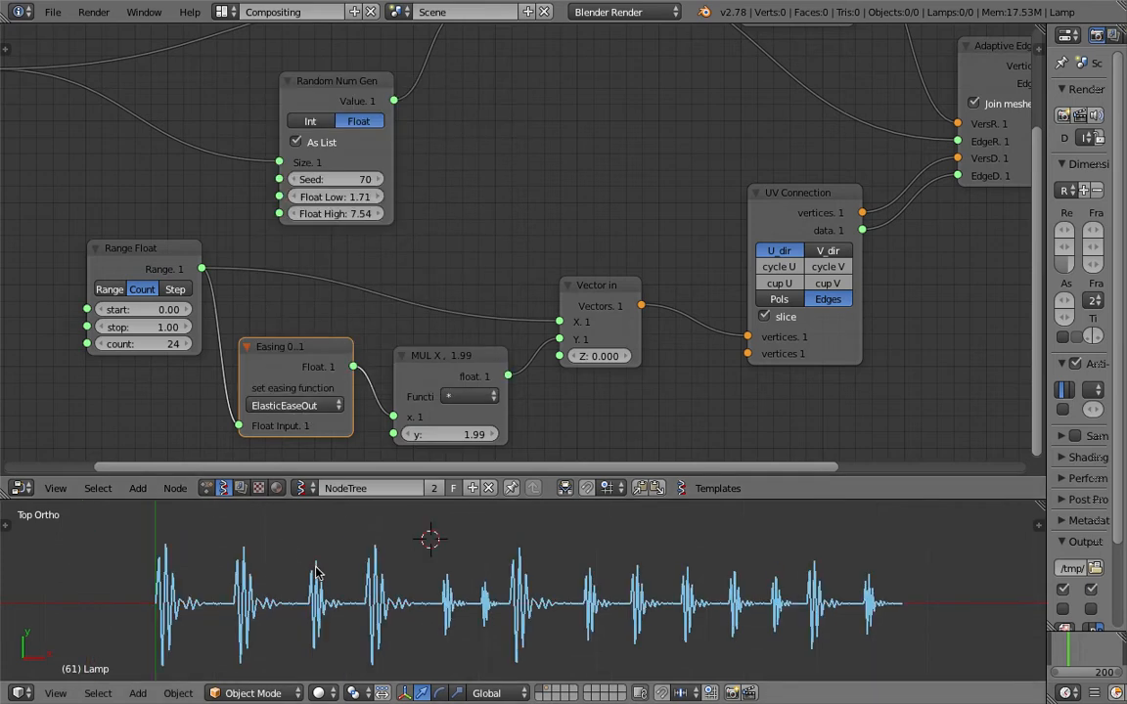
Set the seed of the Randomize Input Vectors node to 2 and that of the Random Num Gen node to 178.
{"action": "scroll", "coordinate": [453, 295], "scroll_direction": "down", "scroll_amount": 2}
{"action": "scroll", "coordinate": [516, 96], "scroll_direction": "up", "scroll_amount": 1}
{"action": "middle_click_drag", "start_coordinate": [615, 114], "coordinate": [573, 138]}
{"action": "left_click_drag", "start_coordinate": [738, 117], "coordinate": [745, 117]}
{"action": "left_click_drag", "start_coordinate": [364, 257], "coordinate": [470, 257]}
{"action": "scroll", "coordinate": [330, 624], "scroll_direction": "down", "scroll_amount": 1}
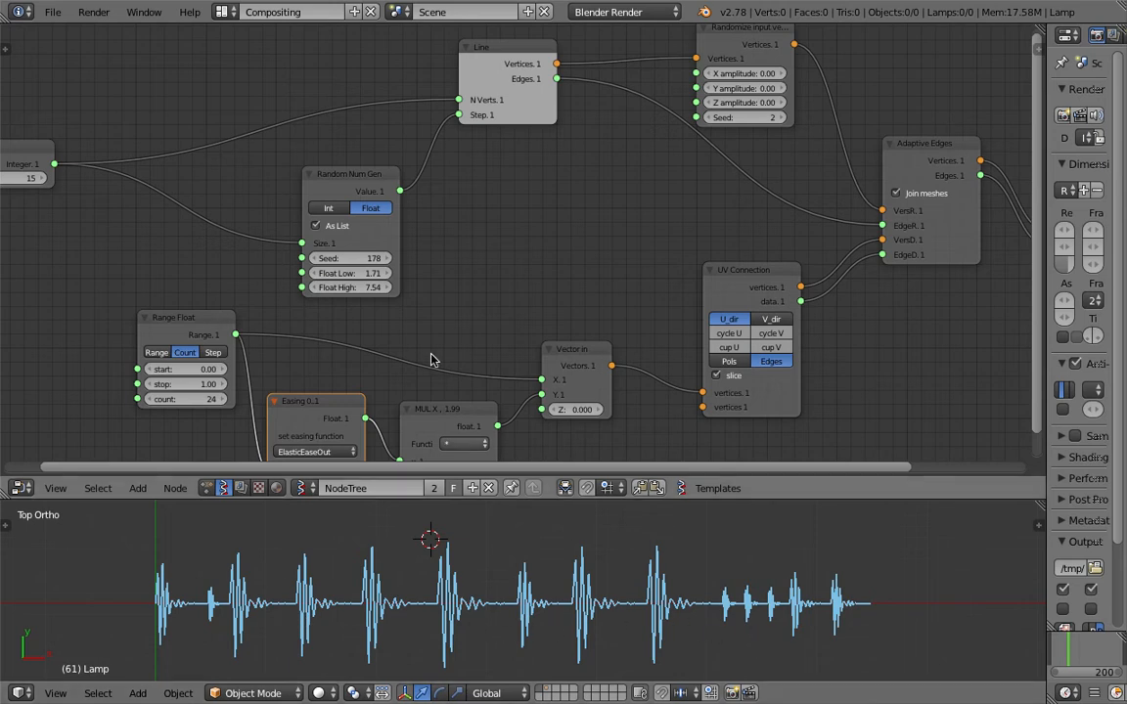
{"action": "scroll", "coordinate": [415, 309], "scroll_direction": "down", "scroll_amount": 2}
Switch to Finder, open the easing_functions_ZEFFII folder on the desktop and preview all its images.
{"action": "key", "text": "ctrl+Left"}
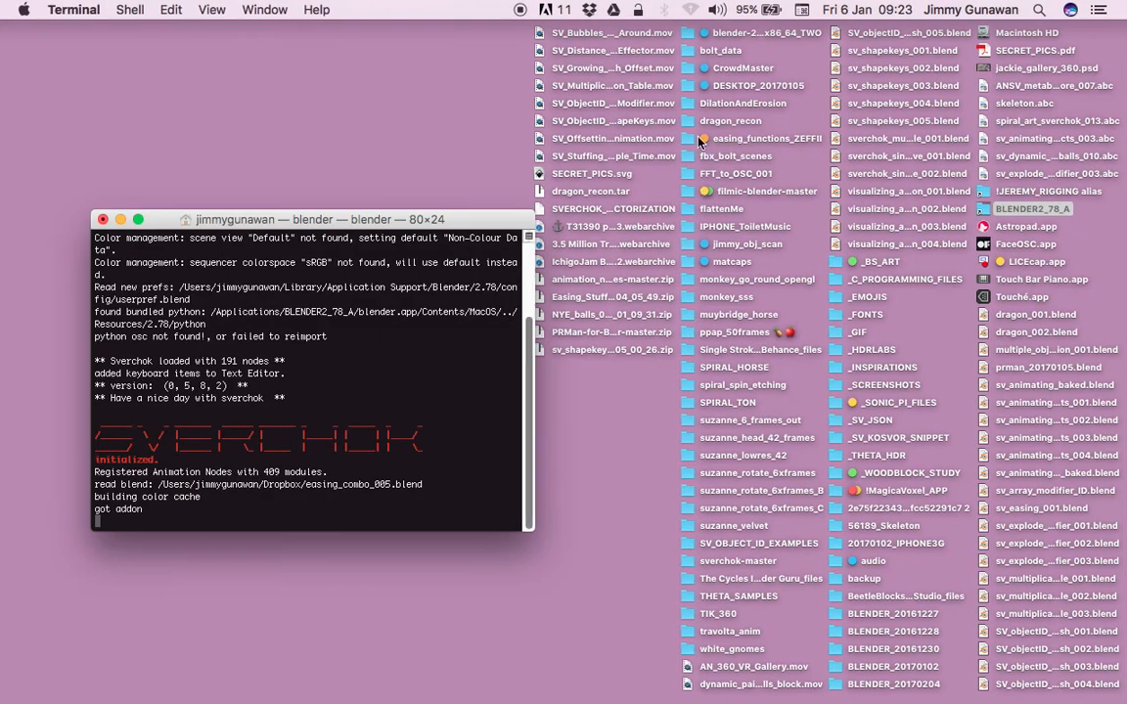
{"action": "left_click", "coordinate": [695, 142]}
{"action": "double_click", "coordinate": [692, 142]}
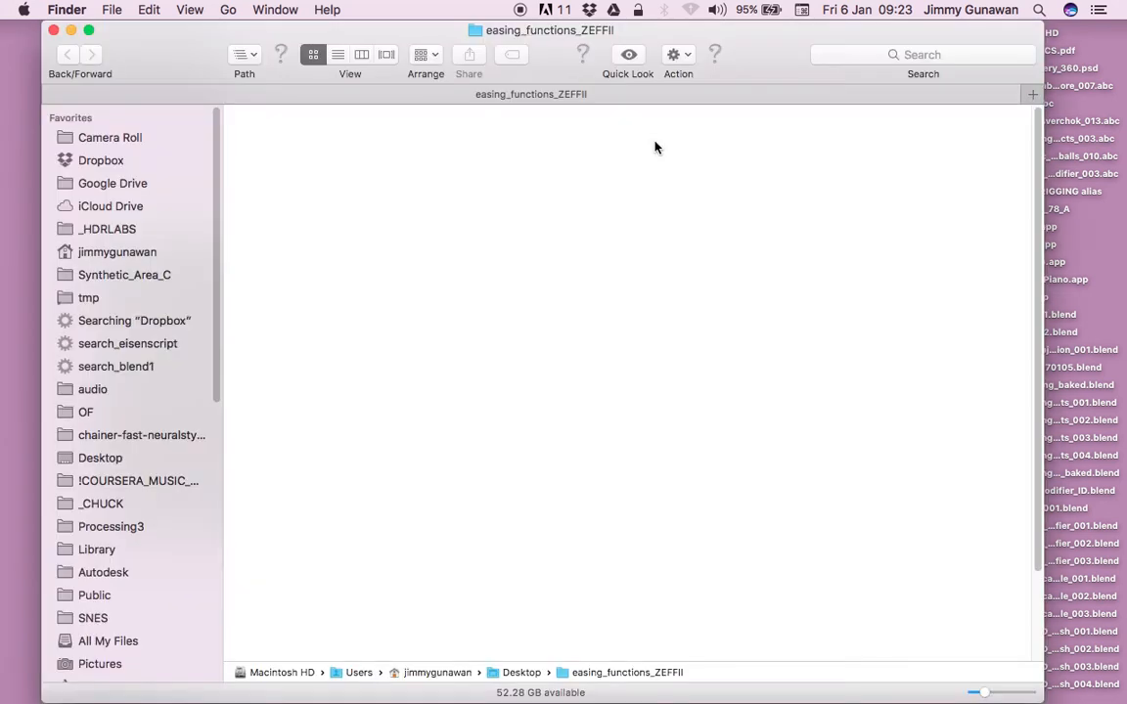
{"action": "key", "text": "super+a"}
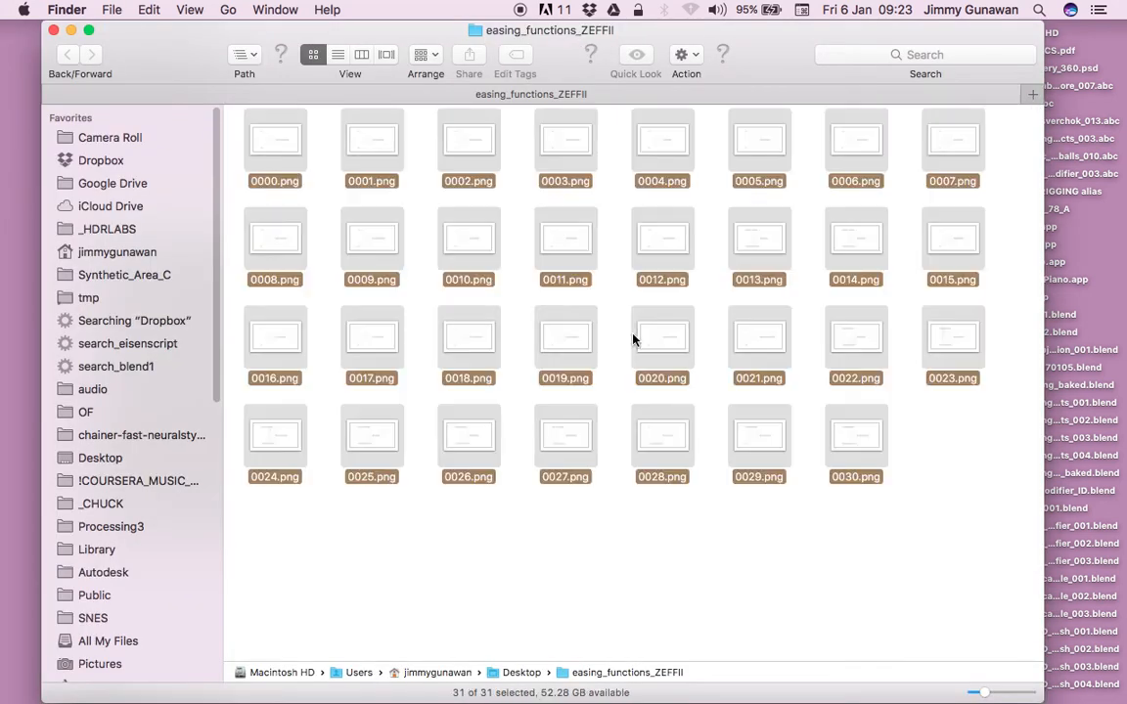
{"action": "key", "text": "space"}
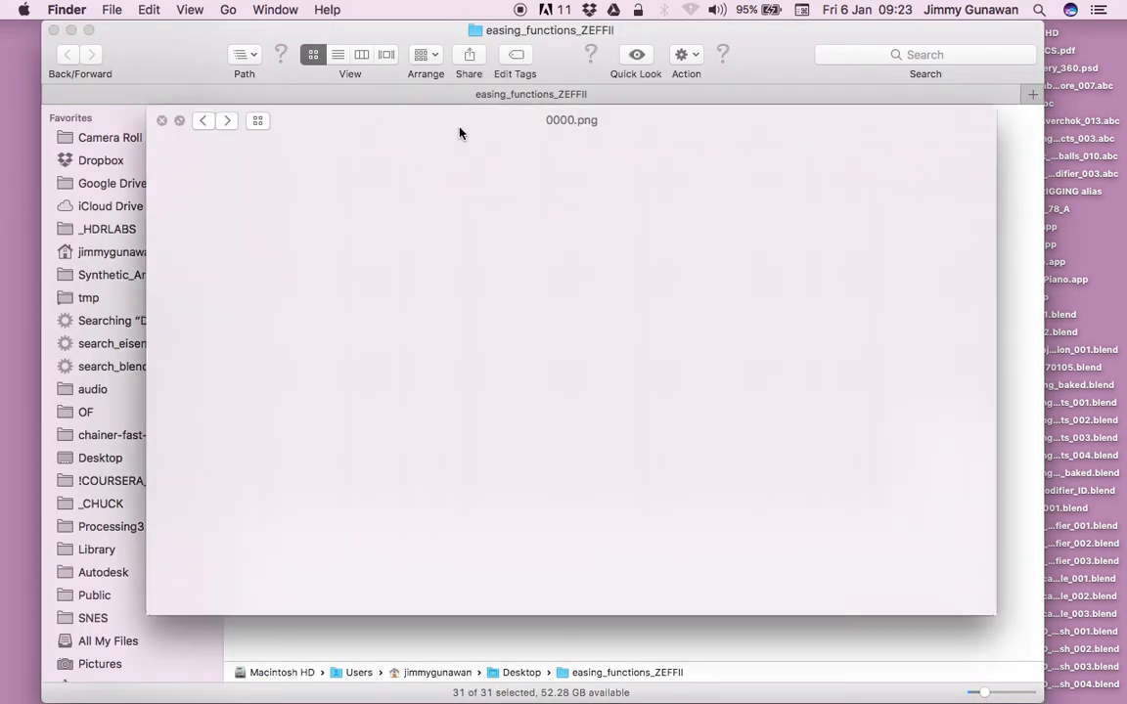
Page through the easing function images one by one, examining each curve's shape and value range.
{"action": "key", "text": "Right"}
{"action": "key", "text": "Right"}
{"action": "key", "text": "Right"}
{"action": "key", "text": "Right"}
{"action": "key", "text": "Right"}
{"action": "key", "text": "Right"}
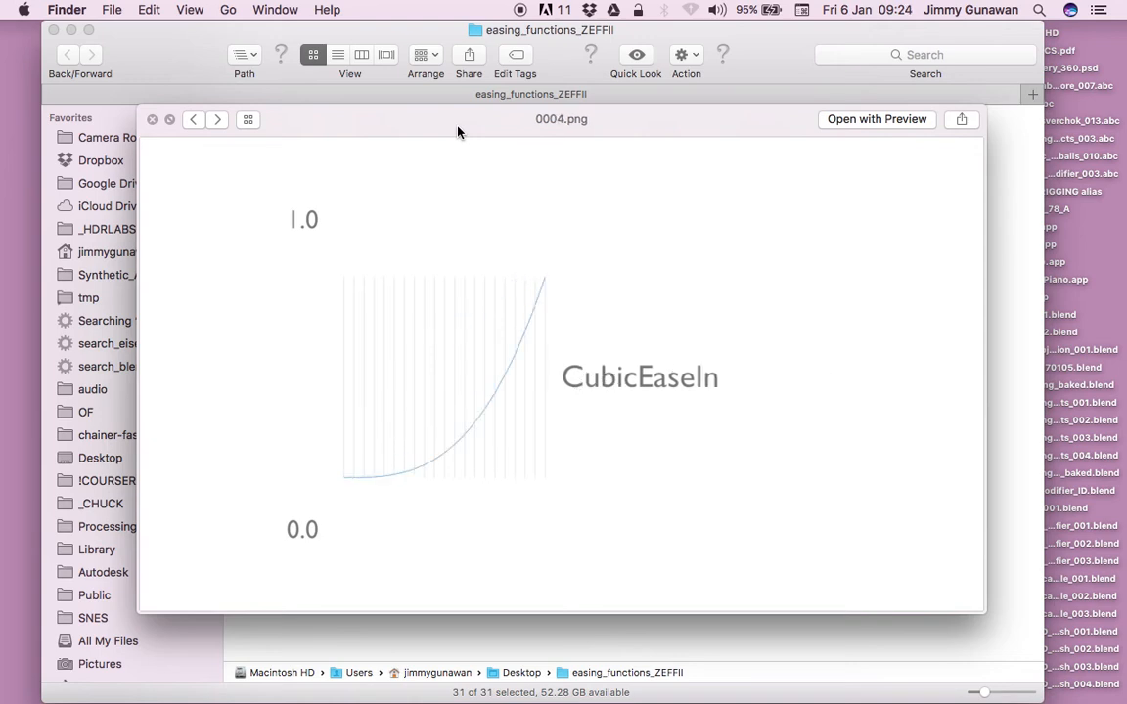
{"action": "key", "text": "Right"}
{"action": "key", "text": "Right"}
{"action": "key", "text": "Right"}
{"action": "key", "text": "Right"}
{"action": "key", "text": "Right"}
{"action": "key", "text": "Right"}
{"action": "key", "text": "Right"}
{"action": "key", "text": "Right"}
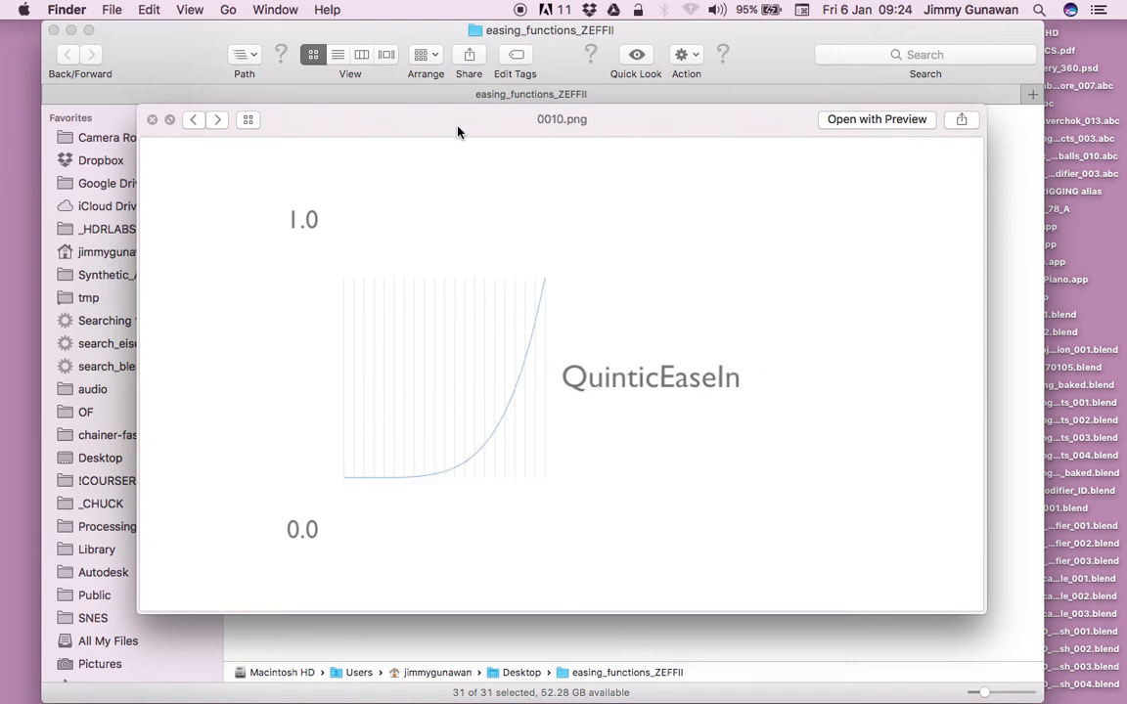
{"action": "key", "text": "Left"}
{"action": "key", "text": "Left"}
{"action": "key", "text": "Right"}
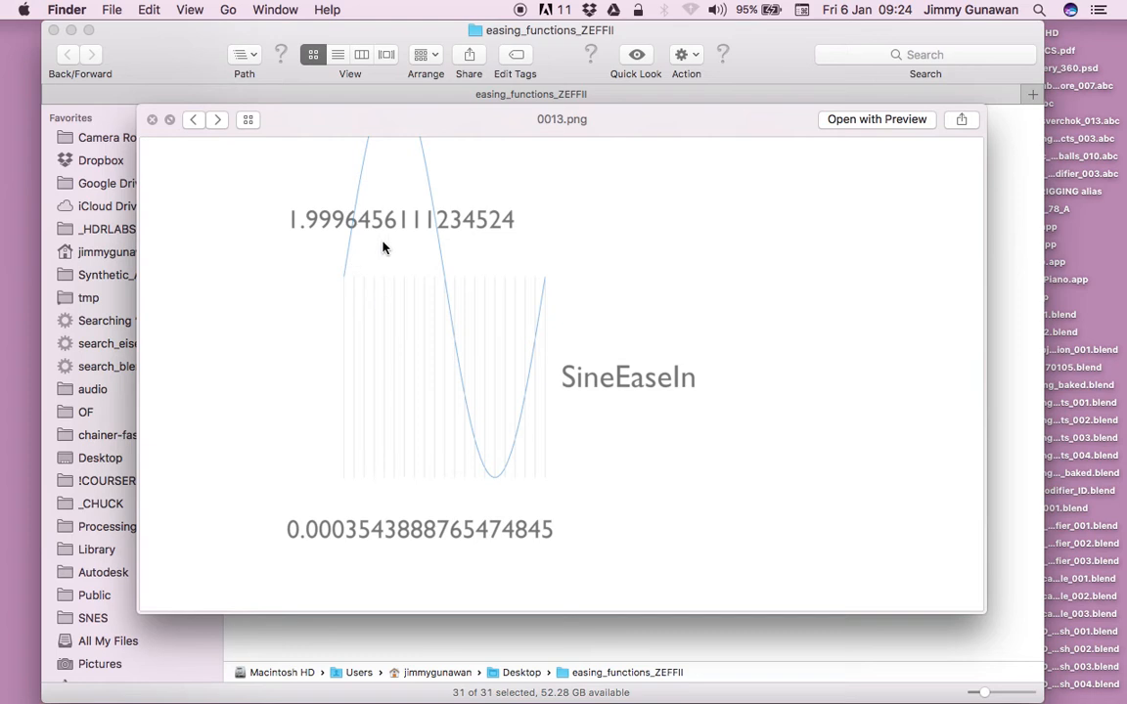
{"action": "key", "text": "Right"}
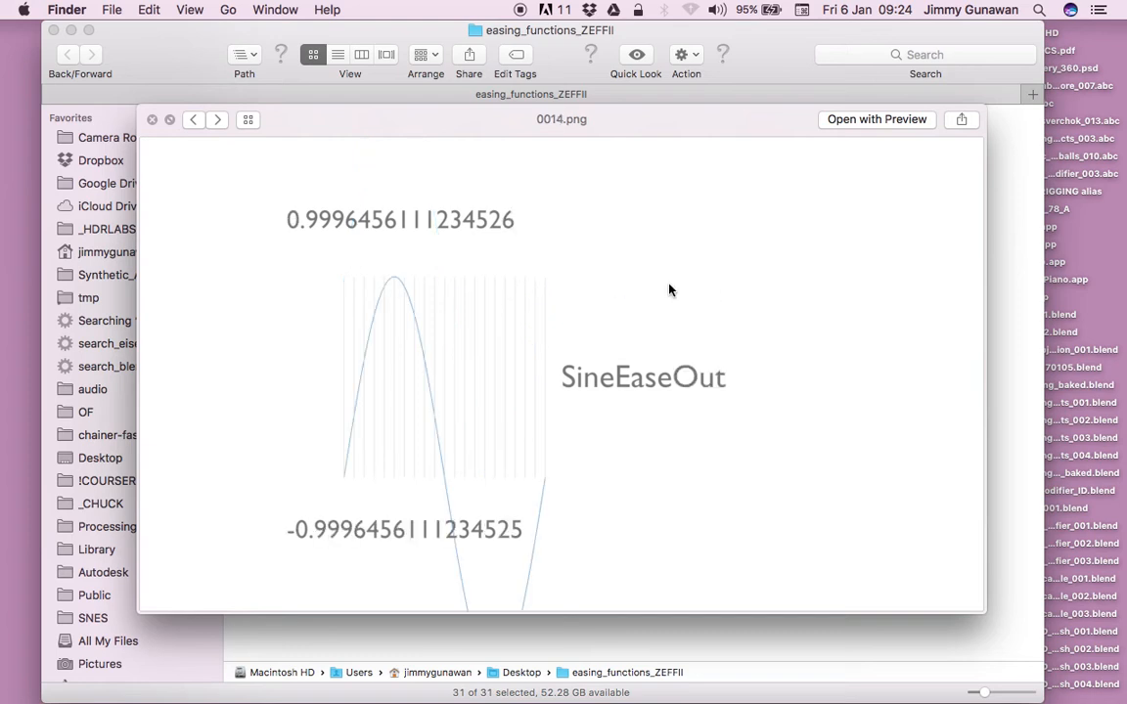
{"action": "key", "text": "Left"}
{"action": "key", "text": "Right"}
{"action": "key", "text": "Right"}
{"action": "key", "text": "Right"}
{"action": "key", "text": "Right"}
{"action": "key", "text": "Right"}
{"action": "key", "text": "Right"}
{"action": "key", "text": "Right"}
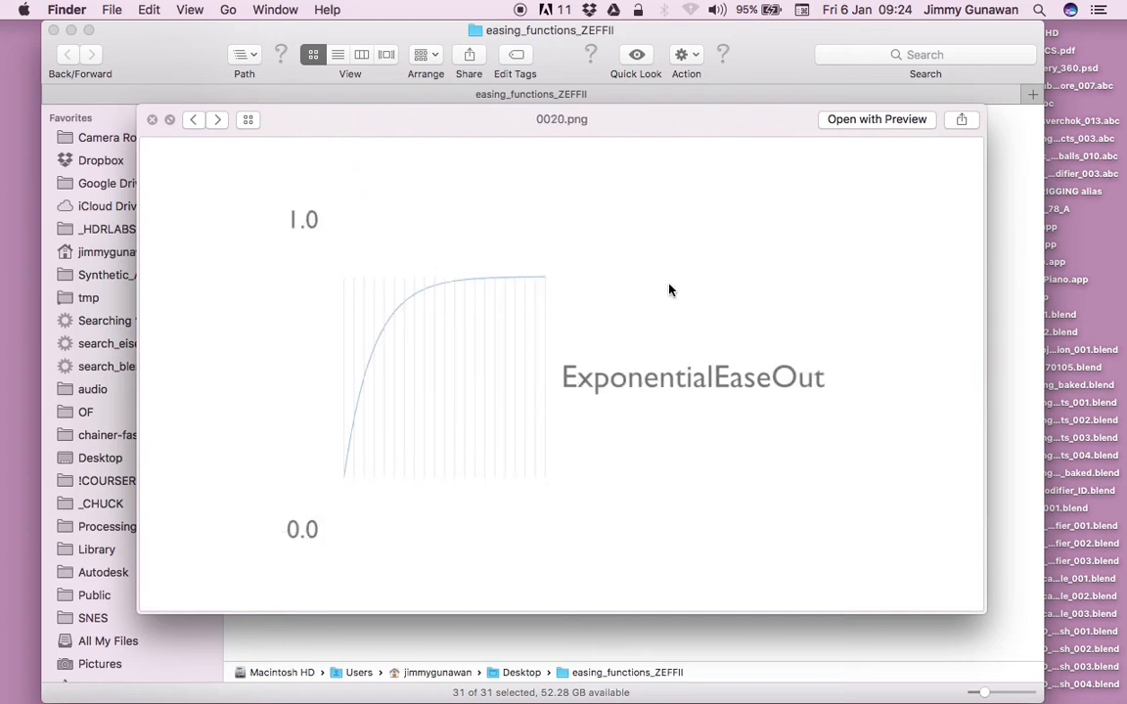
{"action": "key", "text": "Right"}
{"action": "key", "text": "Right"}
{"action": "key", "text": "Right"}
{"action": "key", "text": "Right"}
{"action": "key", "text": "Right"}
{"action": "key", "text": "Right"}
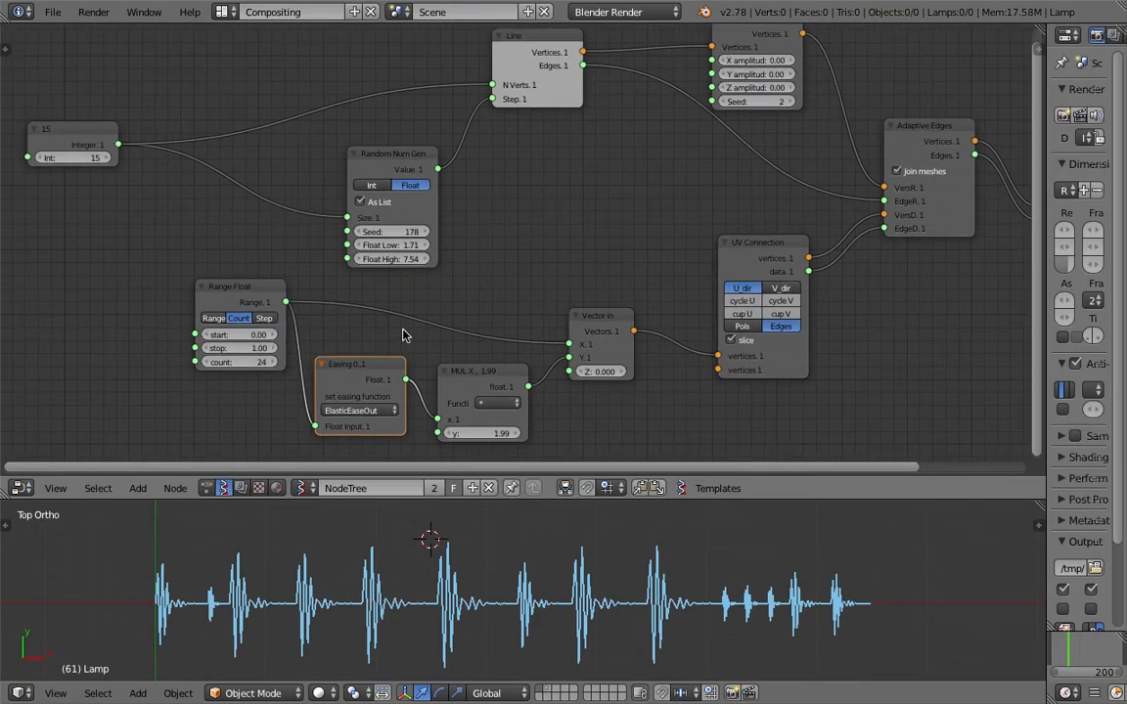
Try several easing functions on the Easing node, including a BackEase variant, and finish with QuarticEaseIn.
{"action": "left_click", "coordinate": [347, 404]}
{"action": "left_click", "coordinate": [411, 232]}
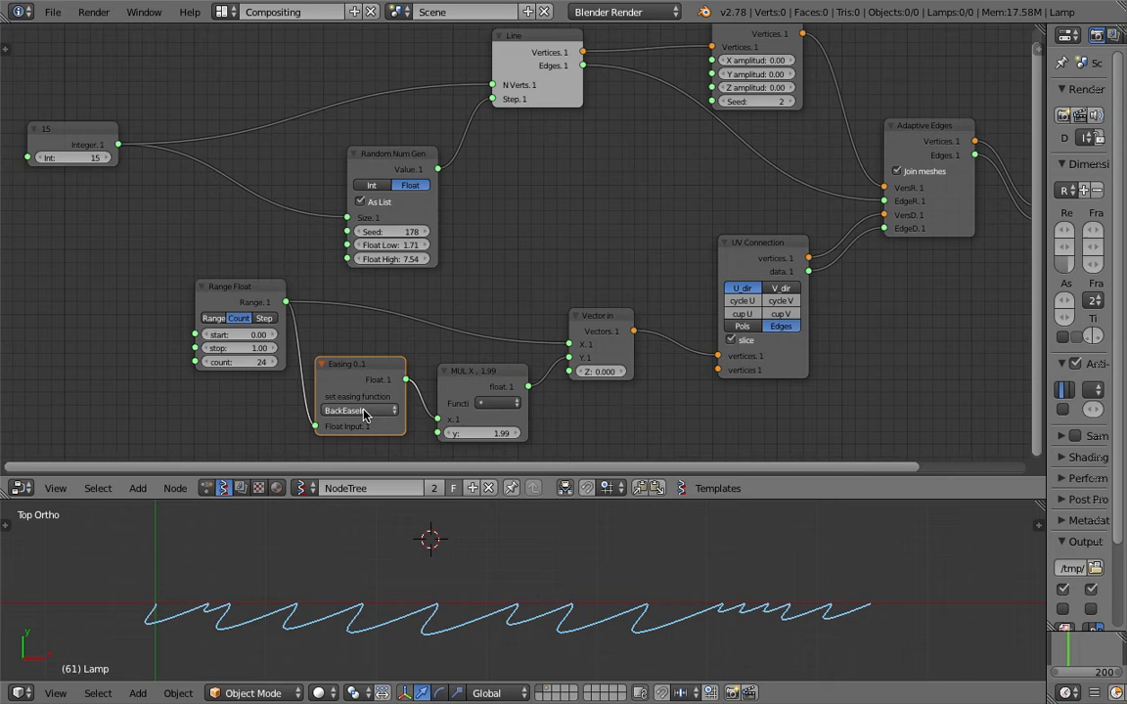
{"action": "left_click", "coordinate": [376, 411]}
{"action": "left_click", "coordinate": [448, 252]}
{"action": "left_click", "coordinate": [349, 411]}
{"action": "left_click", "coordinate": [367, 292]}
Sketch four wavy freehand curves in the empty area beside the nodes, plus a tall angled double line beyond them.
{"action": "mouse_move", "coordinate": [607, 319]}
{"action": "middle_mouse_down"}
{"action": "mouse_move", "coordinate": [475, 269]}
{"action": "mouse_move", "coordinate": [446, 225]}
{"action": "middle_mouse_up"}
{"action": "scroll", "coordinate": [543, 370], "scroll_direction": "down", "scroll_amount": 2}
{"action": "mouse_move", "coordinate": [530, 367]}
{"action": "left_mouse_down"}
{"action": "mouse_move", "coordinate": [567, 389]}
{"action": "mouse_move", "coordinate": [602, 352]}
{"action": "mouse_move", "coordinate": [634, 354]}
{"action": "mouse_move", "coordinate": [666, 385]}
{"action": "left_mouse_up"}
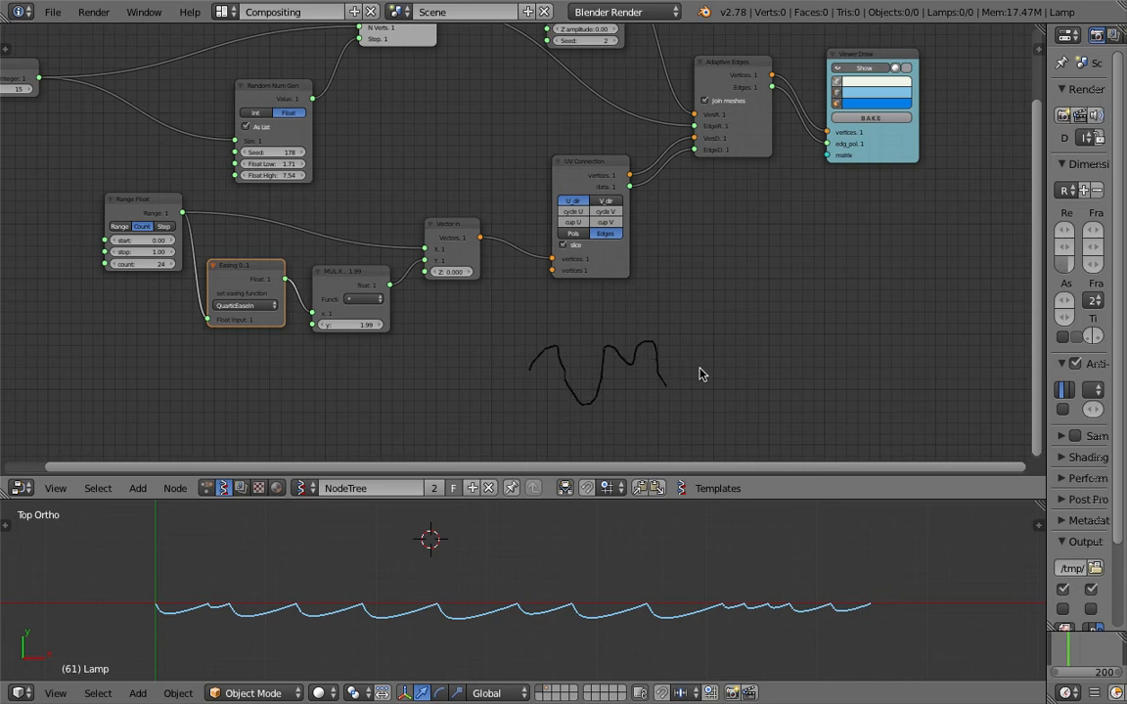
{"action": "middle_click_drag", "start_coordinate": [700, 374], "coordinate": [569, 377]}
{"action": "mouse_move", "coordinate": [579, 315]}
{"action": "left_mouse_down"}
{"action": "mouse_move", "coordinate": [595, 288]}
{"action": "mouse_move", "coordinate": [685, 393]}
{"action": "mouse_move", "coordinate": [724, 309]}
{"action": "left_mouse_up"}
{"action": "middle_click_drag", "start_coordinate": [671, 290], "coordinate": [587, 316]}
{"action": "mouse_move", "coordinate": [617, 249]}
{"action": "left_mouse_down"}
{"action": "mouse_move", "coordinate": [639, 282]}
{"action": "mouse_move", "coordinate": [706, 294]}
{"action": "mouse_move", "coordinate": [756, 251]}
{"action": "left_mouse_up"}
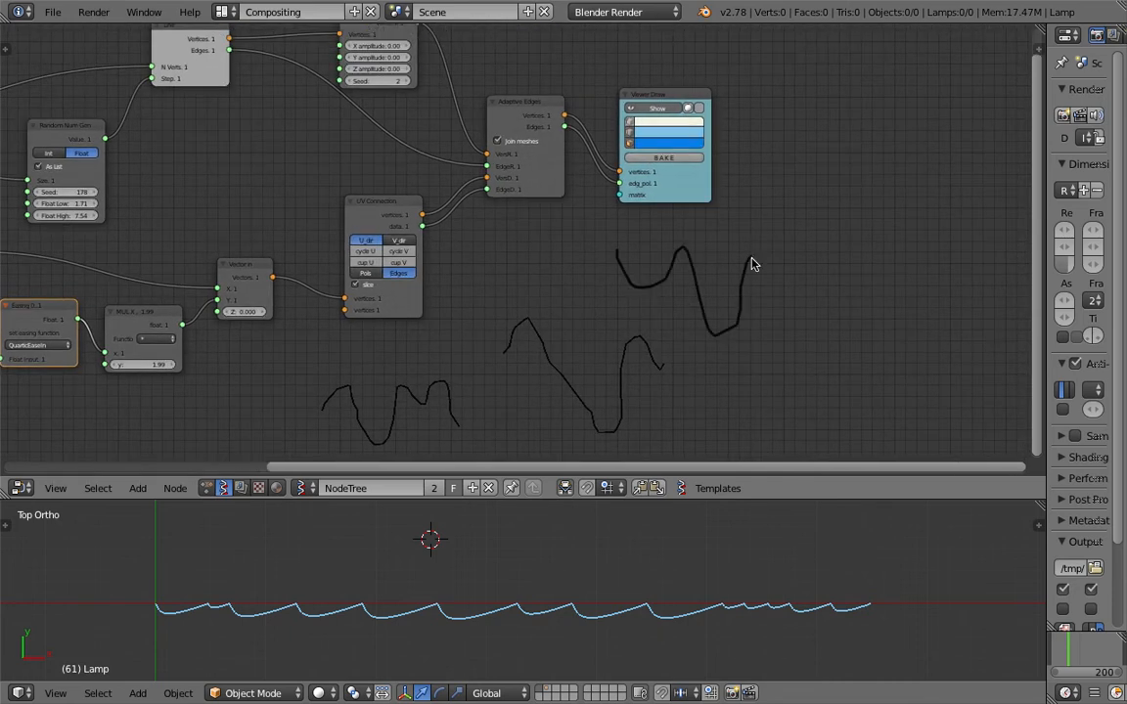
{"action": "middle_click_drag", "start_coordinate": [701, 415], "coordinate": [662, 382]}
{"action": "left_click_drag", "start_coordinate": [661, 381], "coordinate": [751, 371]}
{"action": "mouse_move", "coordinate": [760, 203]}
{"action": "left_mouse_down"}
{"action": "mouse_move", "coordinate": [778, 372]}
{"action": "mouse_move", "coordinate": [810, 284]}
{"action": "mouse_move", "coordinate": [800, 383]}
{"action": "left_mouse_up"}
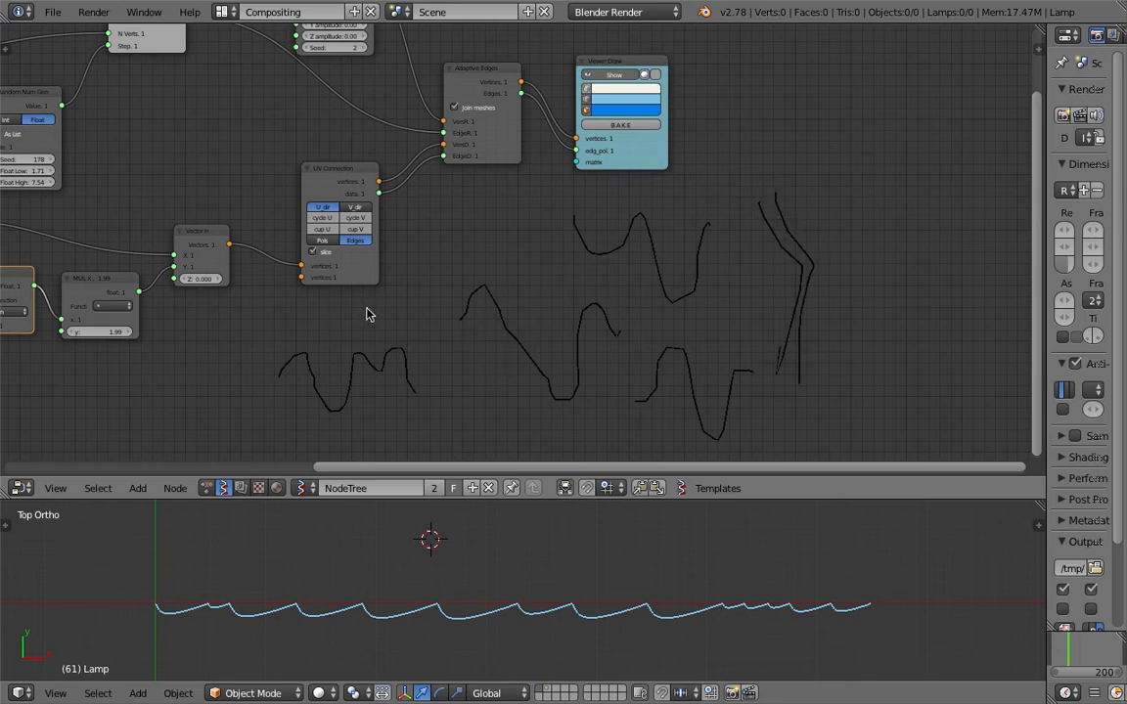
{"action": "scroll", "coordinate": [440, 300], "scroll_direction": "up", "scroll_amount": 1, "text": "ctrl"}
{"action": "scroll", "coordinate": [626, 334], "scroll_direction": "down", "scroll_amount": 1}
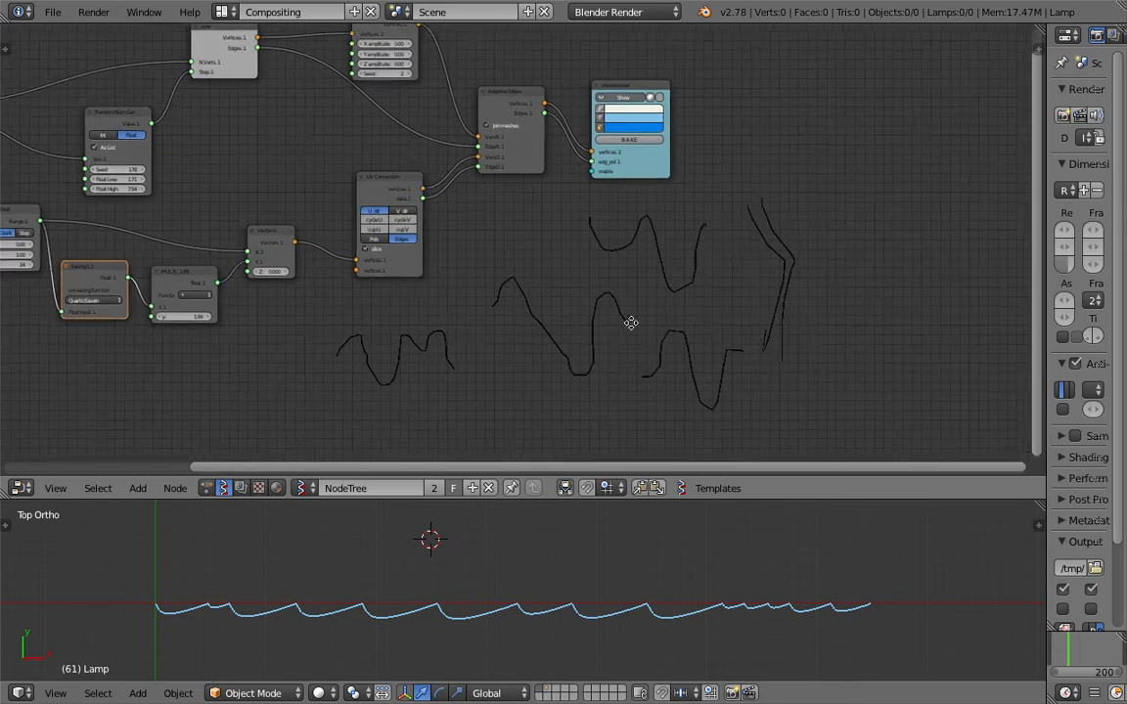
{"action": "scroll", "coordinate": [626, 334], "scroll_direction": "up", "scroll_amount": 1, "text": "ctrl"}
{"action": "scroll", "coordinate": [611, 240], "scroll_direction": "up", "scroll_amount": 1}
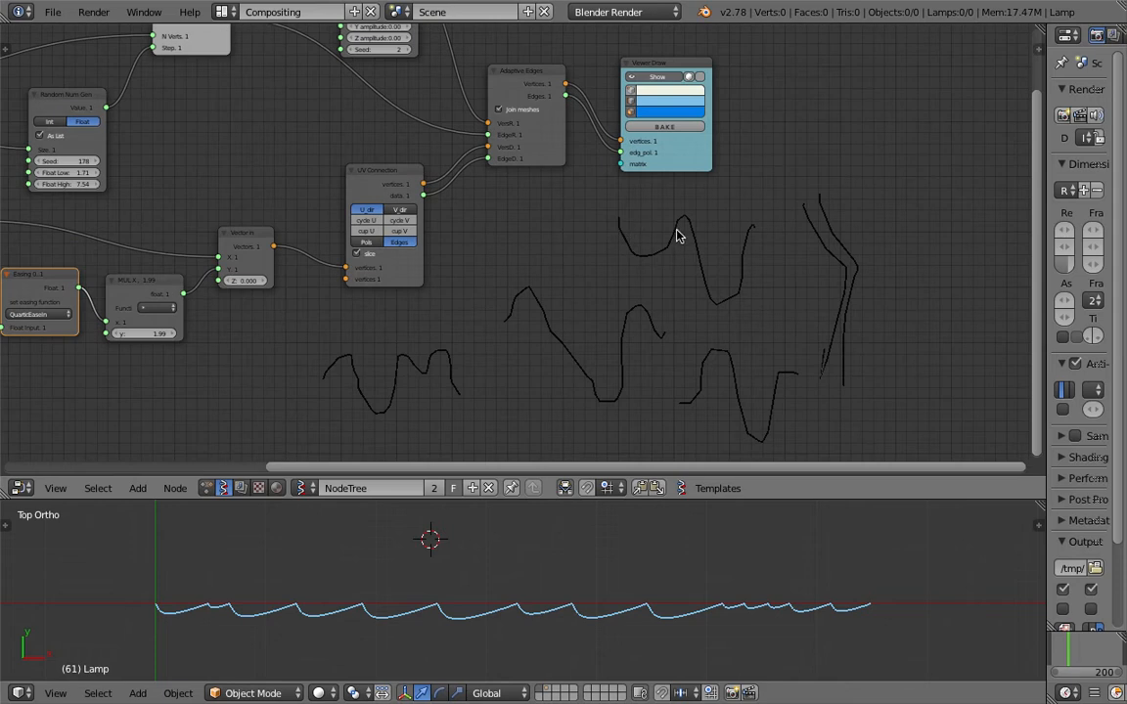
{"action": "scroll", "coordinate": [499, 354], "scroll_direction": "down", "scroll_amount": 1}
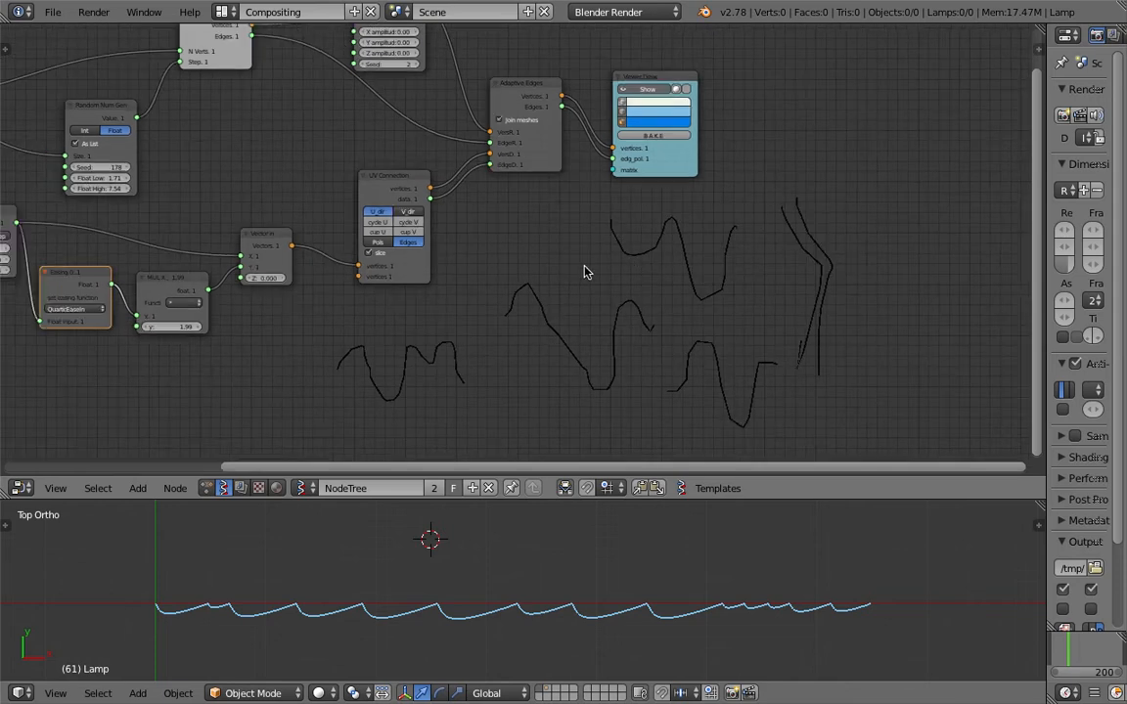
Sketch a diagonal line, an S-shaped curve and a zigzag in empty canvas space, with circled plus signs between them.
{"action": "middle_click_drag", "start_coordinate": [575, 313], "coordinate": [650, 330]}
{"action": "middle_click_drag", "start_coordinate": [490, 205], "coordinate": [502, 222]}
{"action": "left_click_drag", "start_coordinate": [488, 211], "coordinate": [486, 198]}
{"action": "mouse_move", "coordinate": [481, 189]}
{"action": "middle_mouse_down"}
{"action": "mouse_move", "coordinate": [538, 240]}
{"action": "mouse_move", "coordinate": [616, 194]}
{"action": "middle_mouse_up"}
{"action": "middle_click_drag", "start_coordinate": [541, 219], "coordinate": [152, 273]}
{"action": "scroll", "coordinate": [274, 204], "scroll_direction": "up", "scroll_amount": 1}
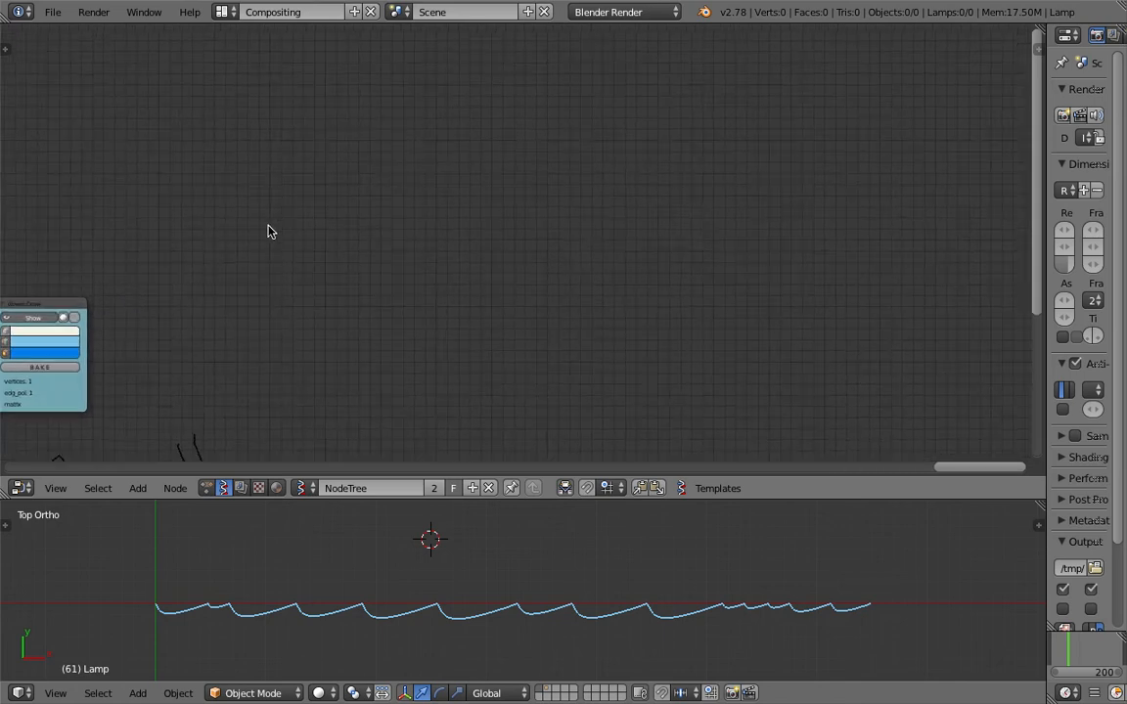
{"action": "mouse_move", "coordinate": [224, 292]}
{"action": "left_mouse_down"}
{"action": "mouse_move", "coordinate": [330, 183]}
{"action": "mouse_move", "coordinate": [389, 178]}
{"action": "mouse_move", "coordinate": [420, 252]}
{"action": "mouse_move", "coordinate": [477, 286]}
{"action": "mouse_move", "coordinate": [521, 223]}
{"action": "mouse_move", "coordinate": [607, 174]}
{"action": "left_mouse_up"}
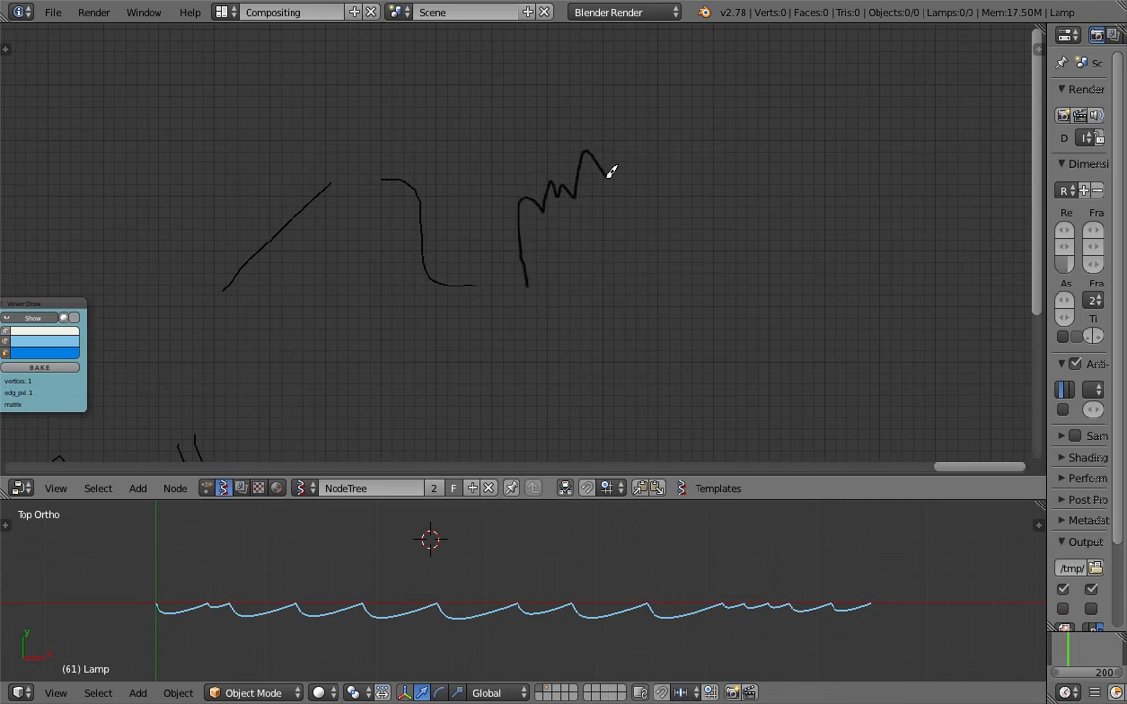
{"action": "mouse_move", "coordinate": [342, 224]}
{"action": "left_mouse_down"}
{"action": "mouse_move", "coordinate": [382, 246]}
{"action": "mouse_move", "coordinate": [350, 217]}
{"action": "left_mouse_up"}
{"action": "mouse_move", "coordinate": [453, 211]}
{"action": "left_mouse_down"}
{"action": "mouse_move", "coordinate": [492, 210]}
{"action": "mouse_move", "coordinate": [476, 223]}
{"action": "mouse_move", "coordinate": [471, 178]}
{"action": "left_mouse_up"}
Sketch one long combined curve below the three separate shapes and add a rising arrow beneath it.
{"action": "middle_click_drag", "start_coordinate": [470, 178], "coordinate": [483, 364], "text": "ctrl"}
{"action": "mouse_move", "coordinate": [376, 407]}
{"action": "left_mouse_down"}
{"action": "mouse_move", "coordinate": [455, 313]}
{"action": "mouse_move", "coordinate": [504, 350]}
{"action": "mouse_move", "coordinate": [519, 399]}
{"action": "mouse_move", "coordinate": [548, 322]}
{"action": "mouse_move", "coordinate": [576, 303]}
{"action": "mouse_move", "coordinate": [614, 226]}
{"action": "mouse_move", "coordinate": [646, 272]}
{"action": "mouse_move", "coordinate": [719, 172]}
{"action": "mouse_move", "coordinate": [758, 183]}
{"action": "mouse_move", "coordinate": [770, 249]}
{"action": "mouse_move", "coordinate": [812, 253]}
{"action": "mouse_move", "coordinate": [813, 138]}
{"action": "mouse_move", "coordinate": [887, 146]}
{"action": "left_mouse_up"}
{"action": "mouse_move", "coordinate": [658, 398]}
{"action": "left_mouse_down"}
{"action": "mouse_move", "coordinate": [775, 297]}
{"action": "mouse_move", "coordinate": [752, 301]}
{"action": "left_mouse_up"}
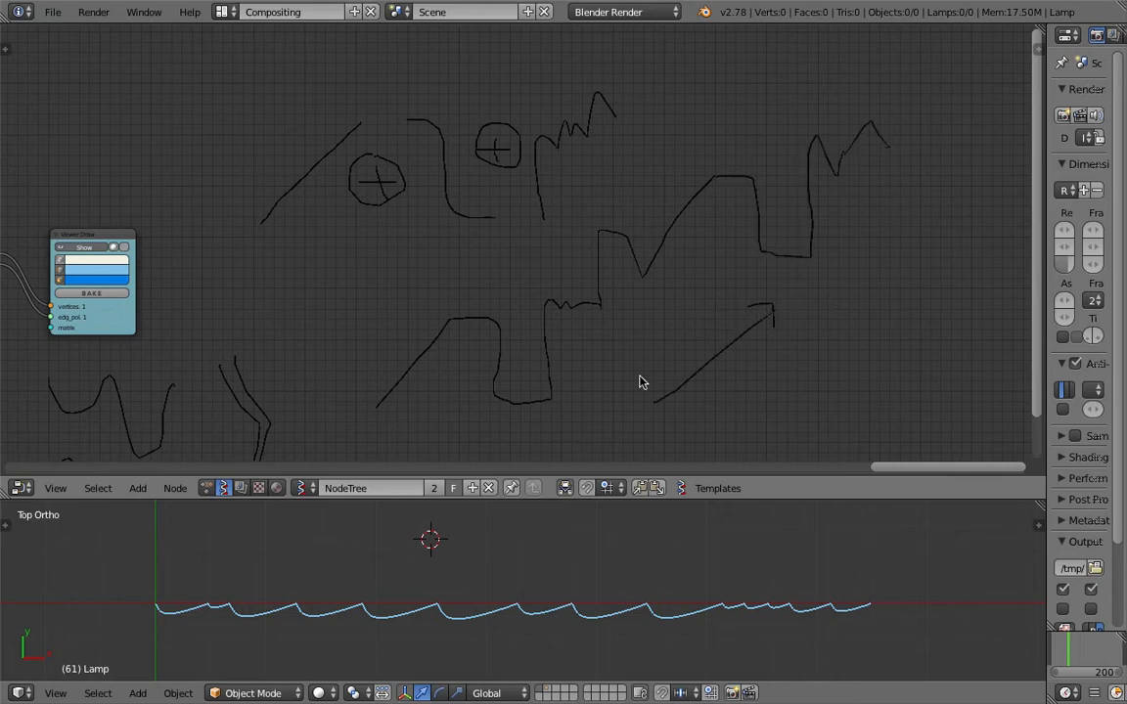
Return to the node network and frame the whole edge pattern in the 3D view.
{"action": "scroll", "coordinate": [642, 383], "scroll_direction": "down", "scroll_amount": 1}
{"action": "middle_click_drag", "start_coordinate": [536, 290], "coordinate": [637, 233]}
{"action": "middle_click_drag", "start_coordinate": [552, 233], "coordinate": [671, 181]}
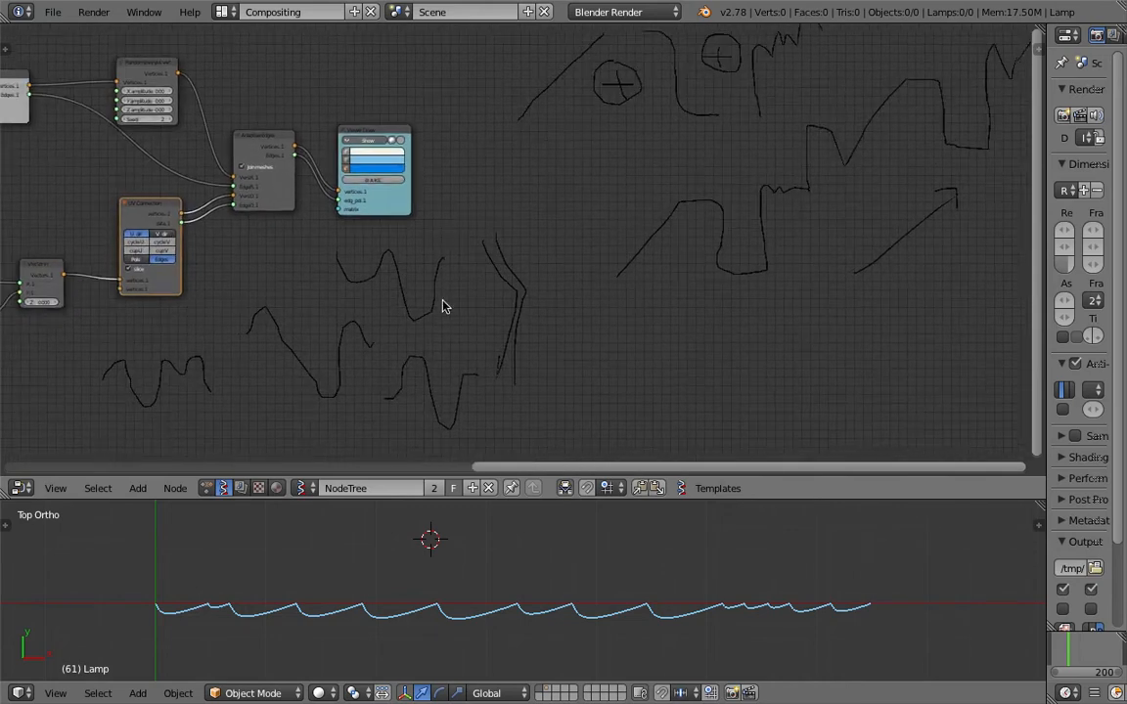
{"action": "middle_click_drag", "start_coordinate": [443, 304], "coordinate": [641, 226]}
{"action": "middle_click_drag", "start_coordinate": [479, 399], "coordinate": [643, 374]}
{"action": "left_click", "coordinate": [521, 544]}
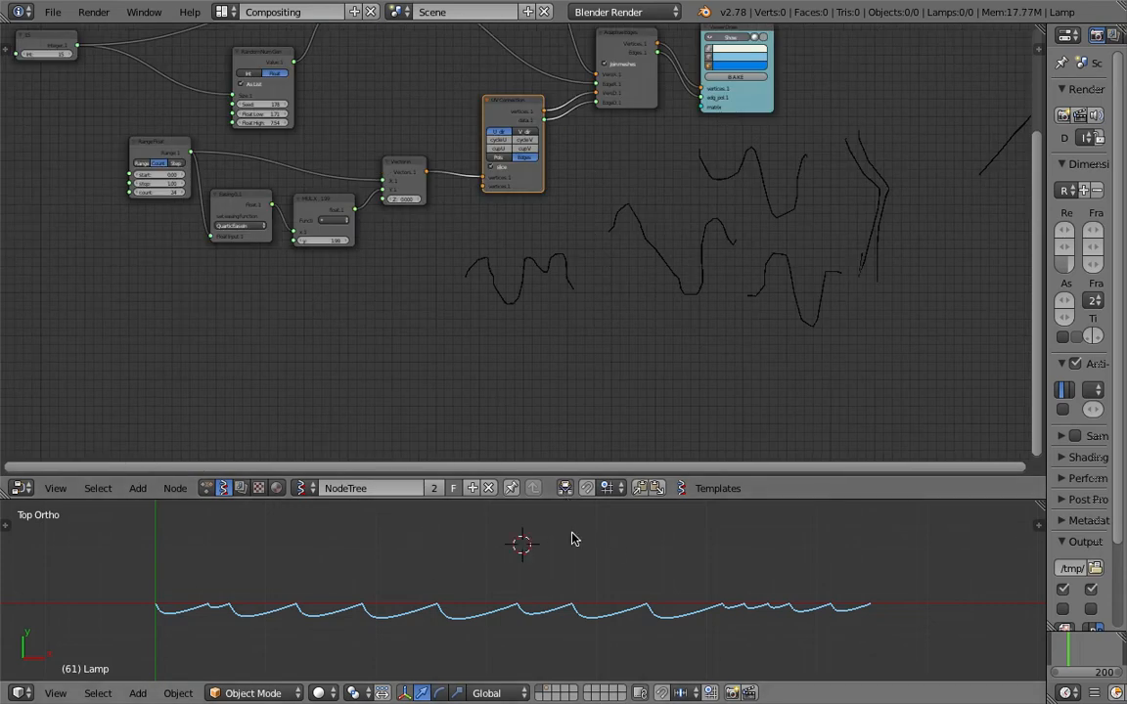
{"action": "scroll", "coordinate": [645, 552], "scroll_direction": "up", "scroll_amount": 1}
{"action": "key", "text": "Home"}
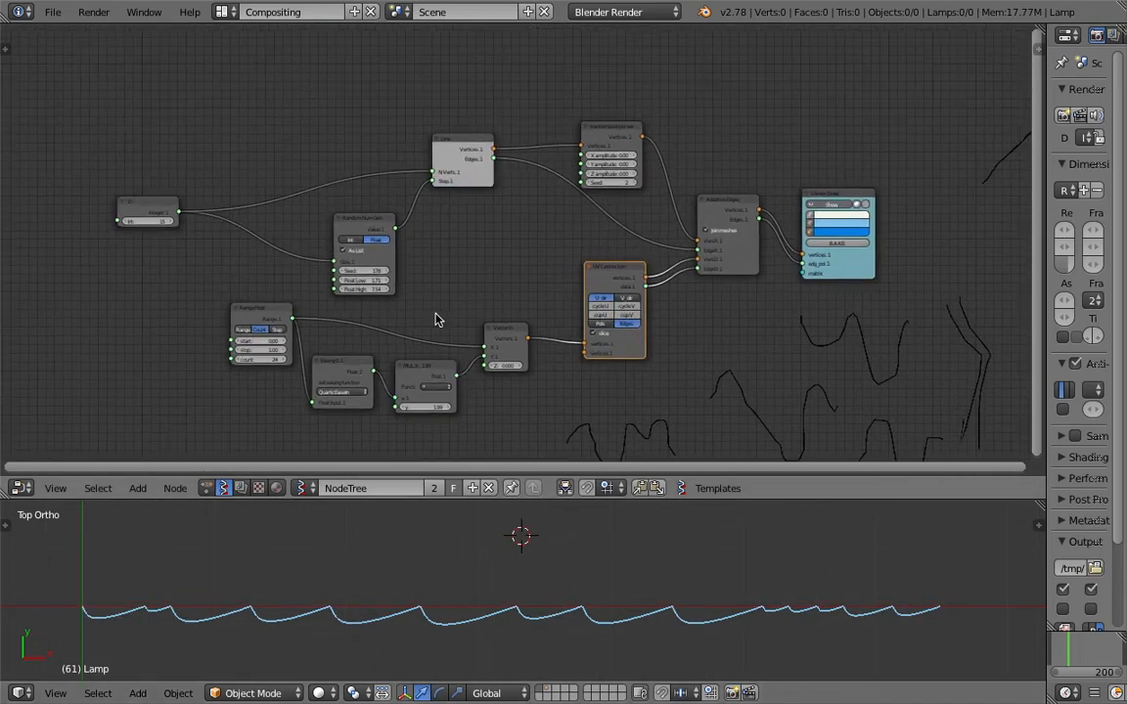
Nudge the UV Connection node slightly toward the Vector in node and review the node network.
{"action": "scroll", "coordinate": [436, 312], "scroll_direction": "up", "scroll_amount": 2}
{"action": "middle_click_drag", "start_coordinate": [422, 301], "coordinate": [397, 292]}
{"action": "middle_click_drag", "start_coordinate": [238, 206], "coordinate": [232, 177]}
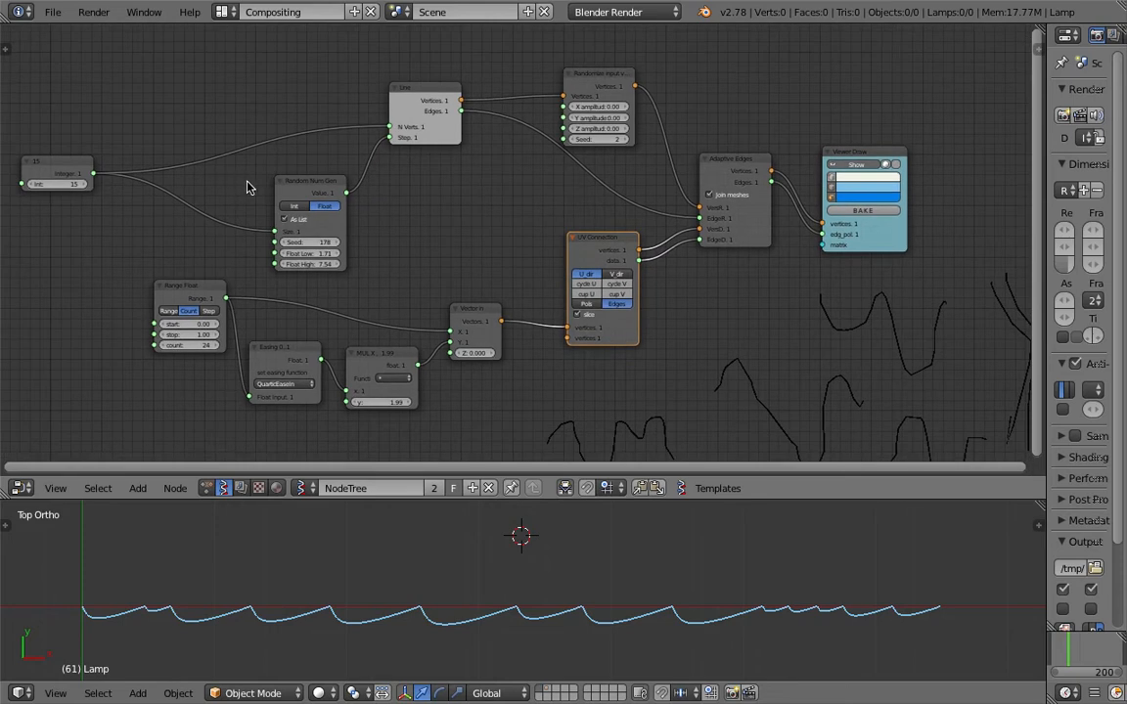
{"action": "left_click_drag", "start_coordinate": [586, 252], "coordinate": [572, 256]}
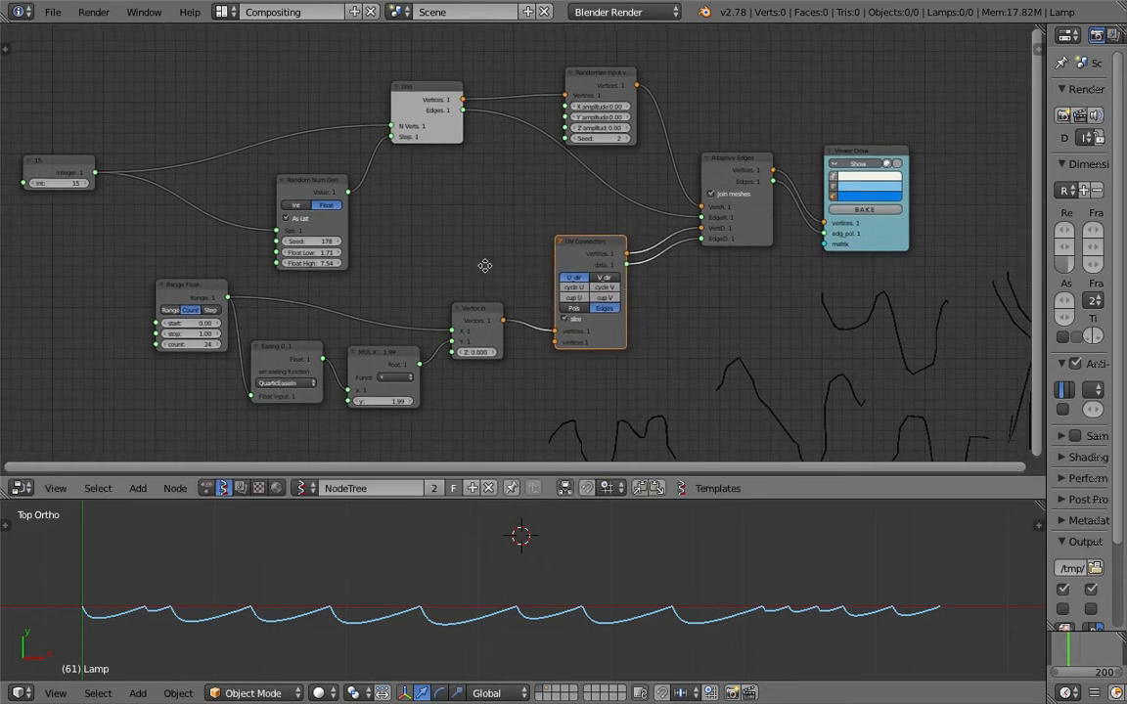
{"action": "middle_click_drag", "start_coordinate": [443, 291], "coordinate": [455, 284]}
{"action": "scroll", "coordinate": [450, 287], "scroll_direction": "up", "scroll_amount": 1}
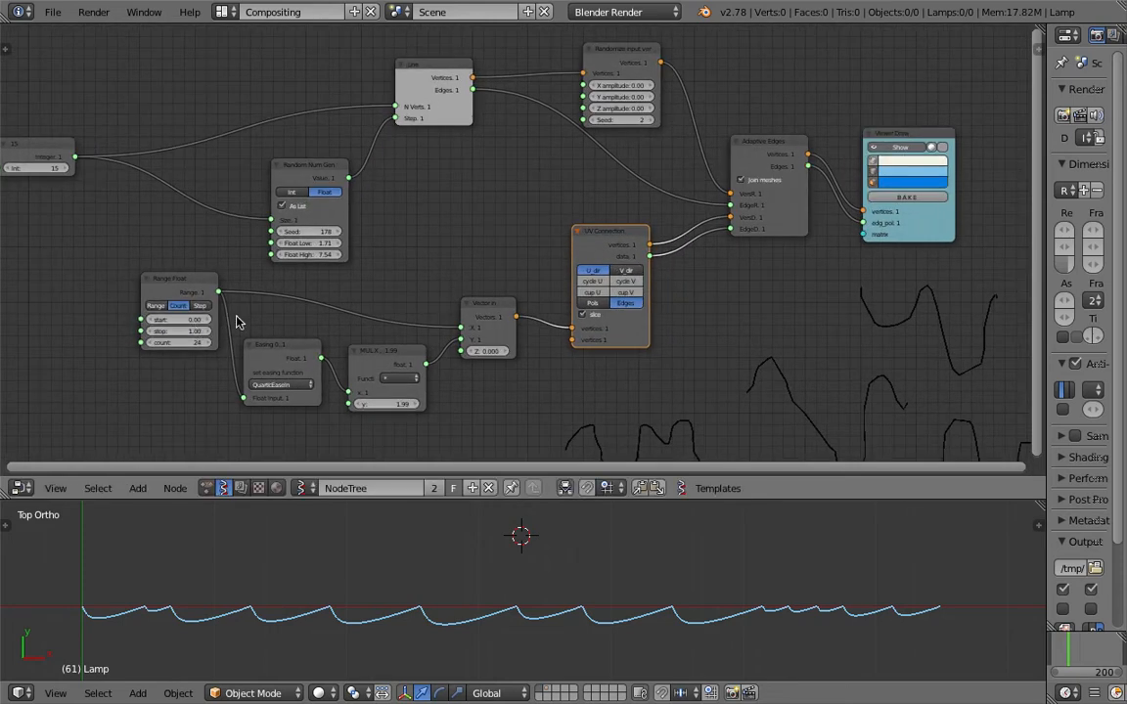
{"action": "scroll", "coordinate": [260, 362], "scroll_direction": "up", "scroll_amount": 3}
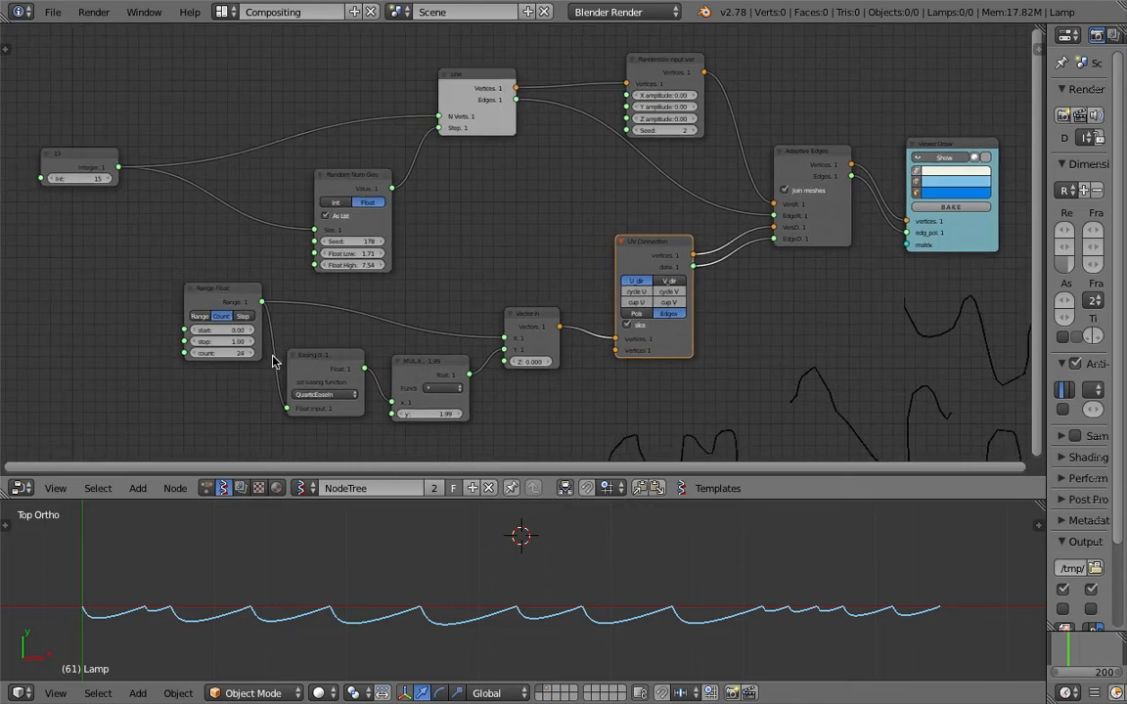
{"action": "middle_click_drag", "start_coordinate": [255, 358], "coordinate": [258, 357]}
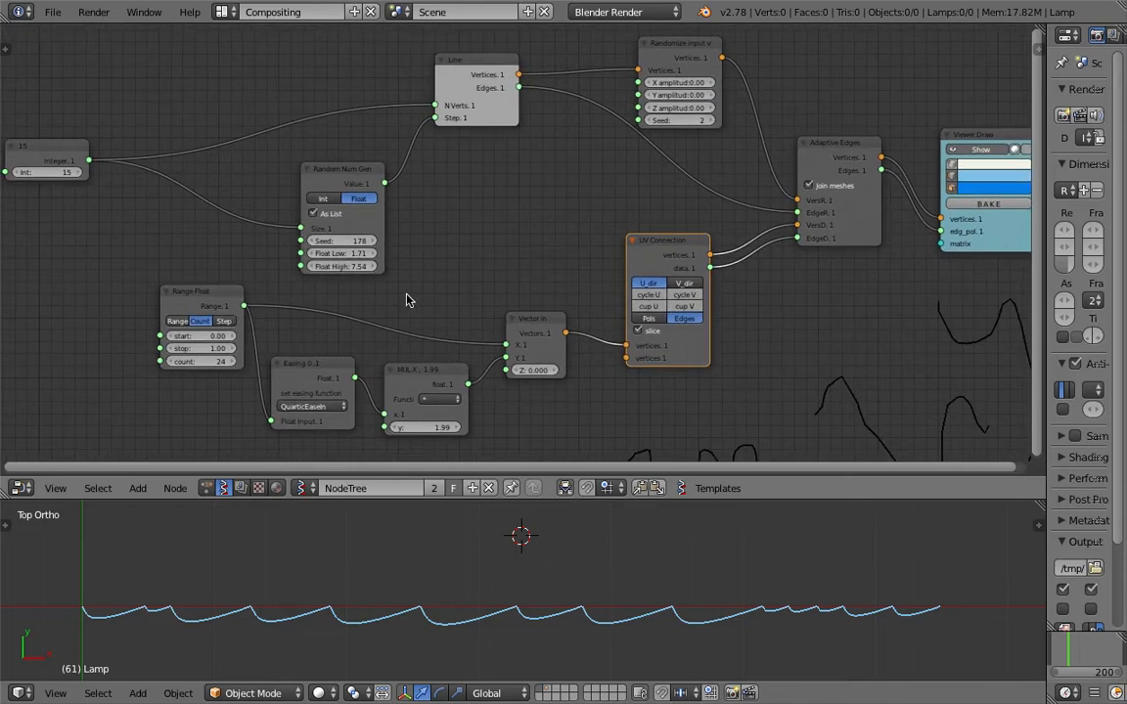
{"action": "scroll", "coordinate": [371, 281], "scroll_direction": "down", "scroll_amount": 1}
Start a new file and delete the default cube.
{"action": "left_click", "coordinate": [53, 12]}
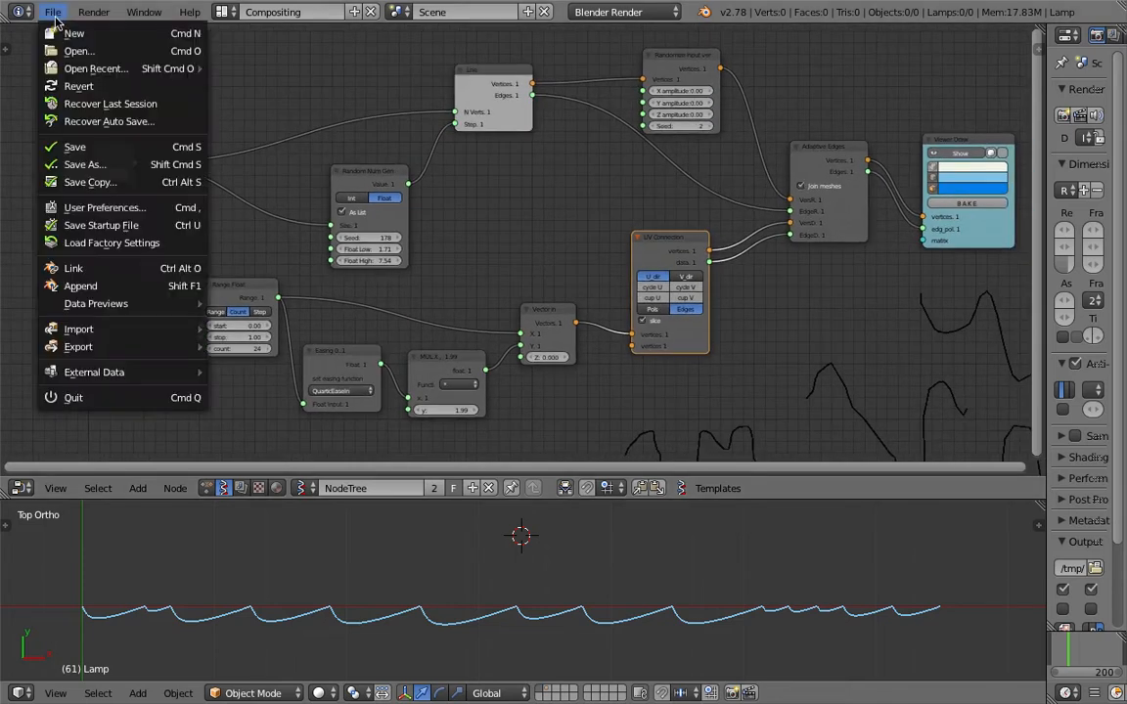
{"action": "left_click", "coordinate": [76, 32]}
{"action": "left_click", "coordinate": [137, 49]}
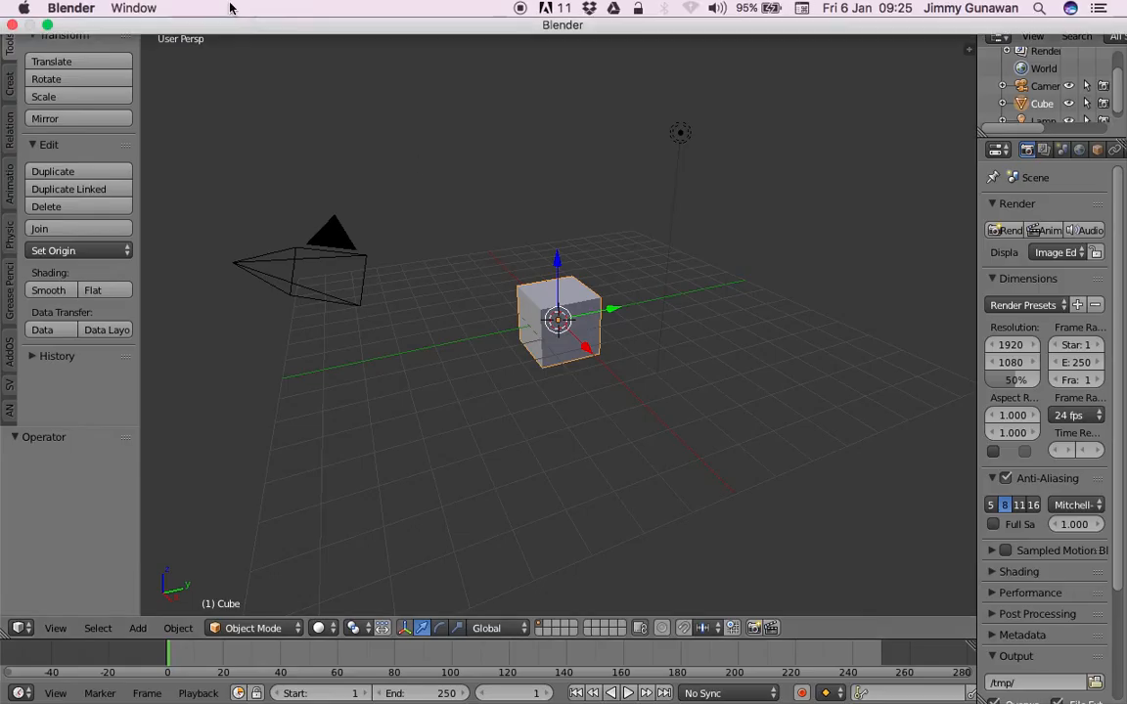
{"action": "left_click", "coordinate": [236, 115]}
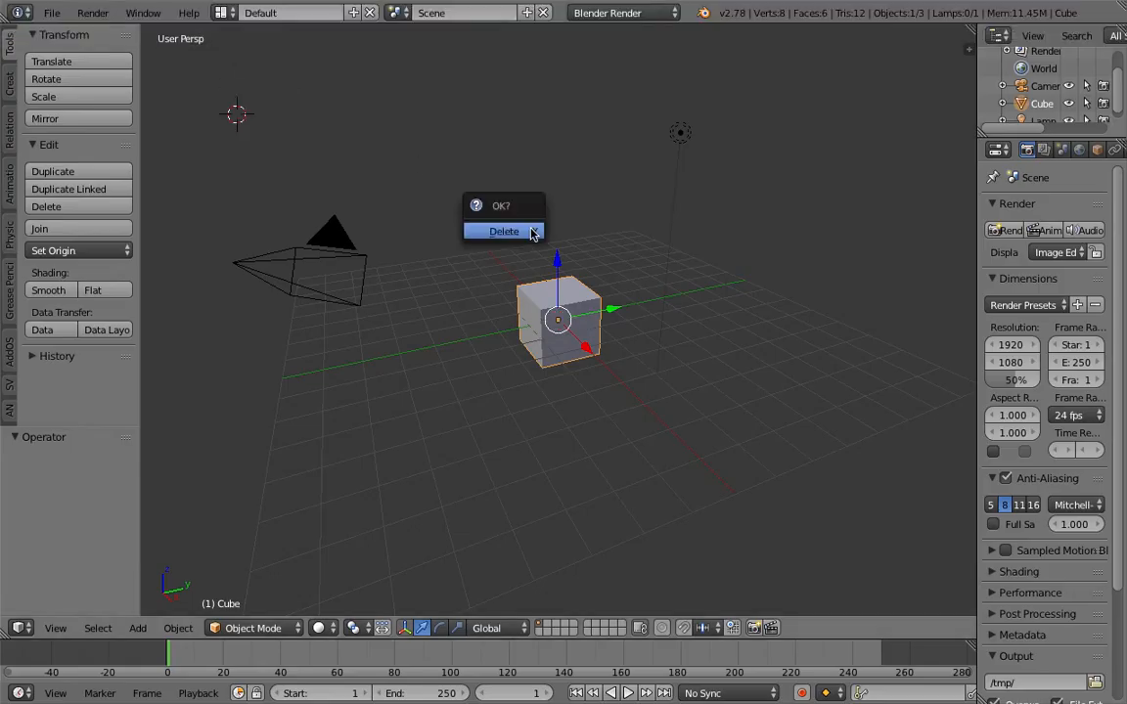
{"action": "key", "text": "Delete"}
Select the camera and the lamp and move both to layer 2.
{"action": "middle_click_drag", "start_coordinate": [529, 233], "coordinate": [397, 249]}
{"action": "right_click", "coordinate": [333, 219]}
{"action": "right_click", "coordinate": [682, 127], "text": "shift"}
{"action": "key", "text": "m"}
{"action": "key", "text": "2"}
Switch to the Compositing screen layout and create a new Sverchok node tree in the node editor.
{"action": "left_click", "coordinate": [222, 14]}
{"action": "left_click", "coordinate": [225, 73]}
{"action": "left_click", "coordinate": [223, 410]}
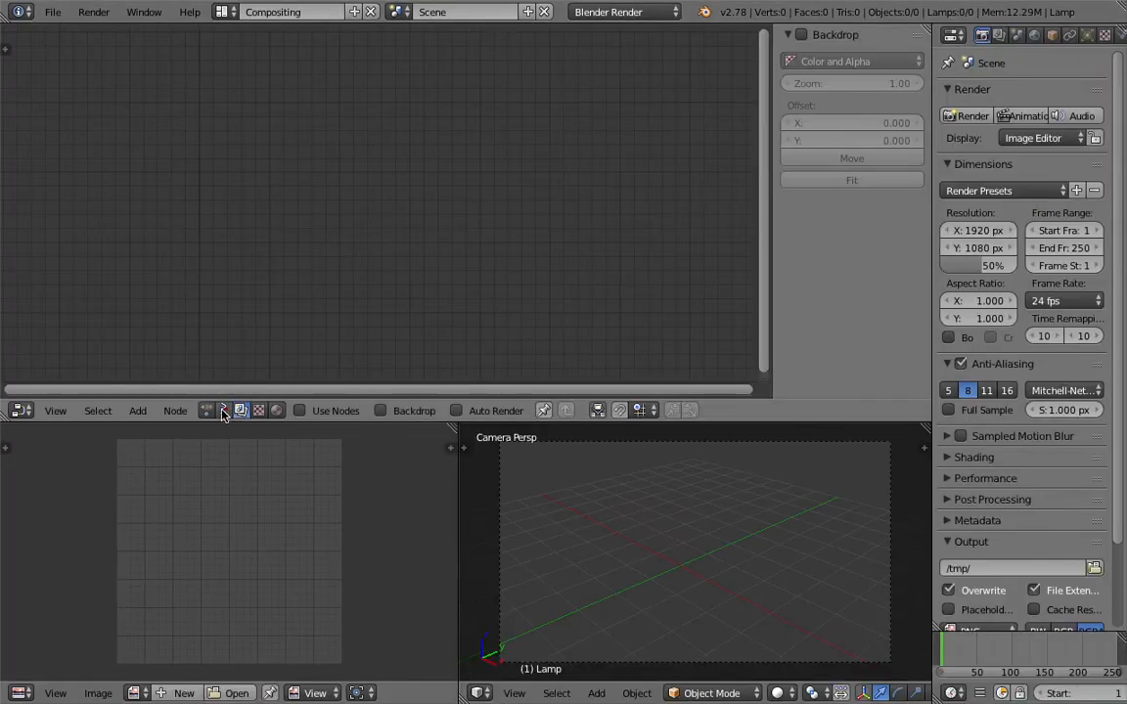
{"action": "left_click", "coordinate": [357, 410]}
Add an Easing 0..1 node, widen it to show the full function name and hide the node properties.
{"action": "key", "text": "shift+a"}
{"action": "left_click", "coordinate": [299, 216]}
{"action": "type", "text": "easa"}
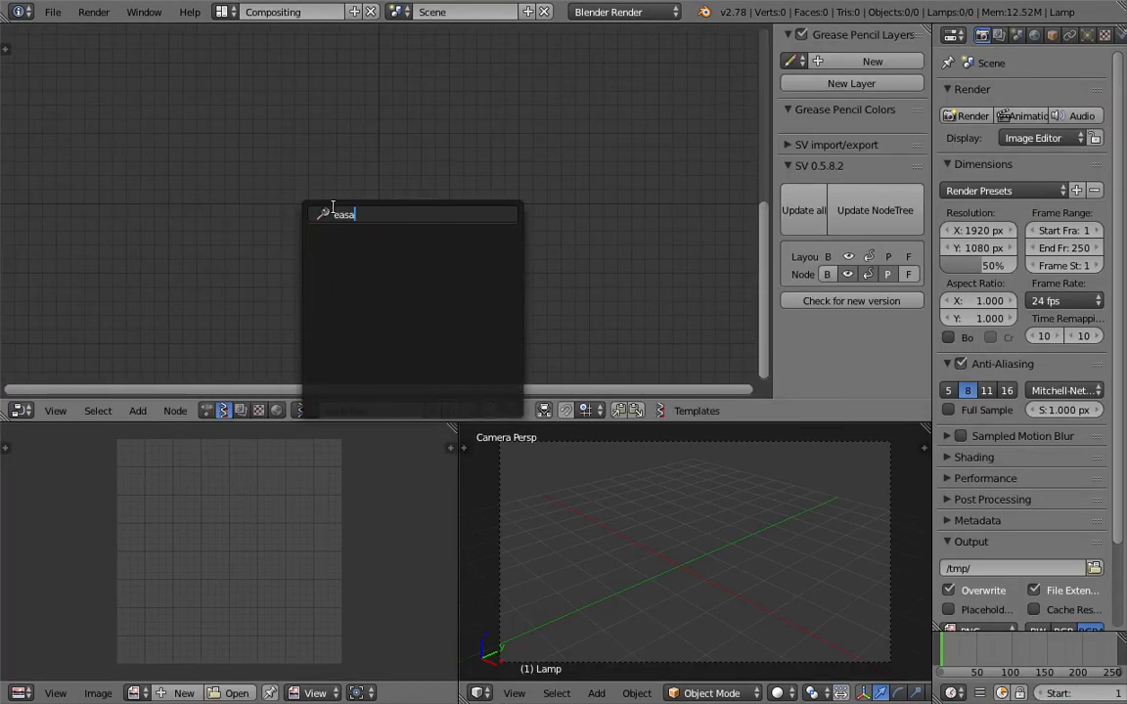
{"action": "key", "text": "BackSpace"}
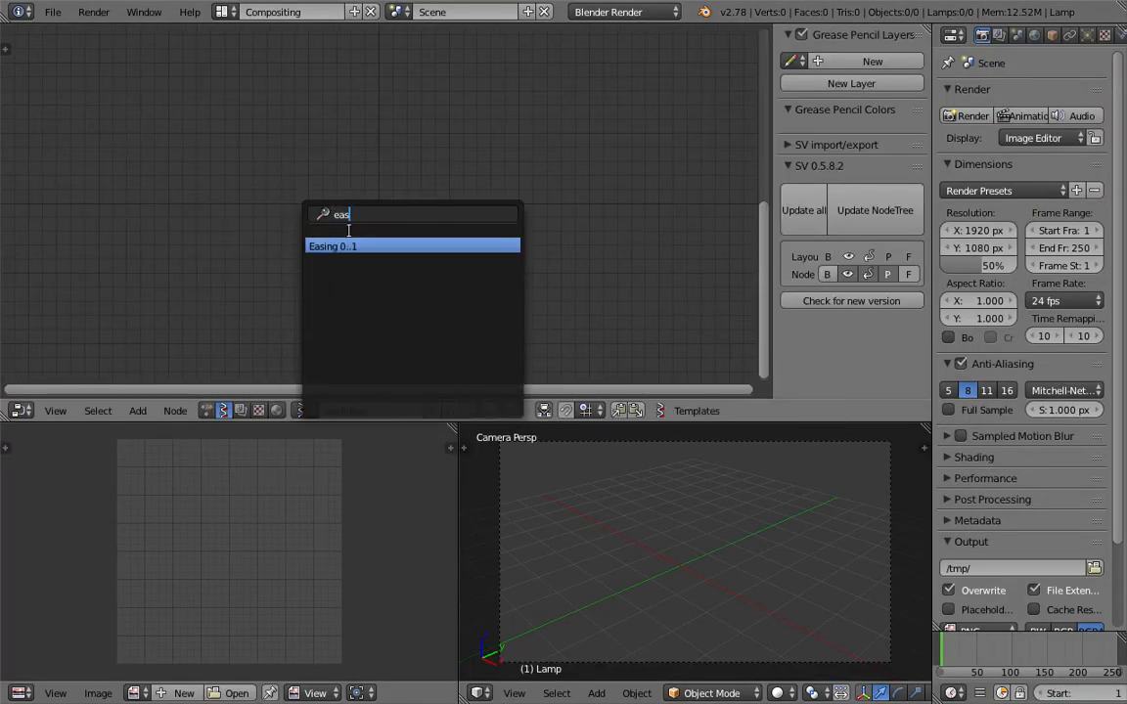
{"action": "left_click", "coordinate": [352, 244]}
{"action": "left_click", "coordinate": [321, 186]}
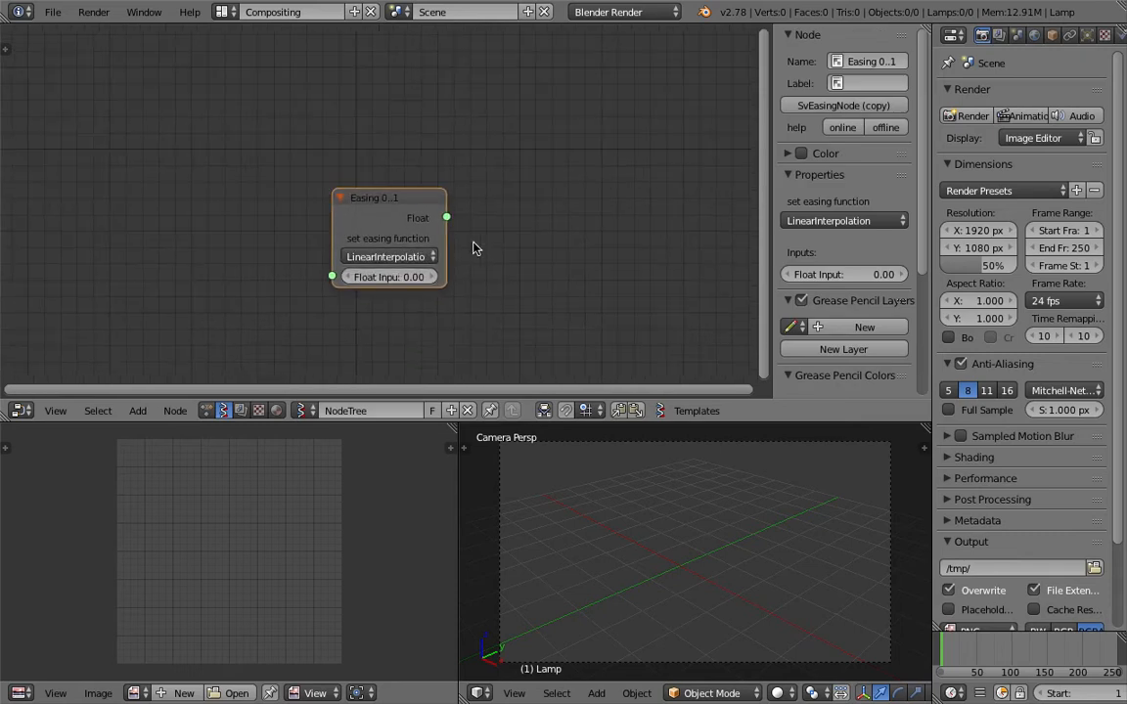
{"action": "left_click_drag", "start_coordinate": [447, 247], "coordinate": [497, 248]}
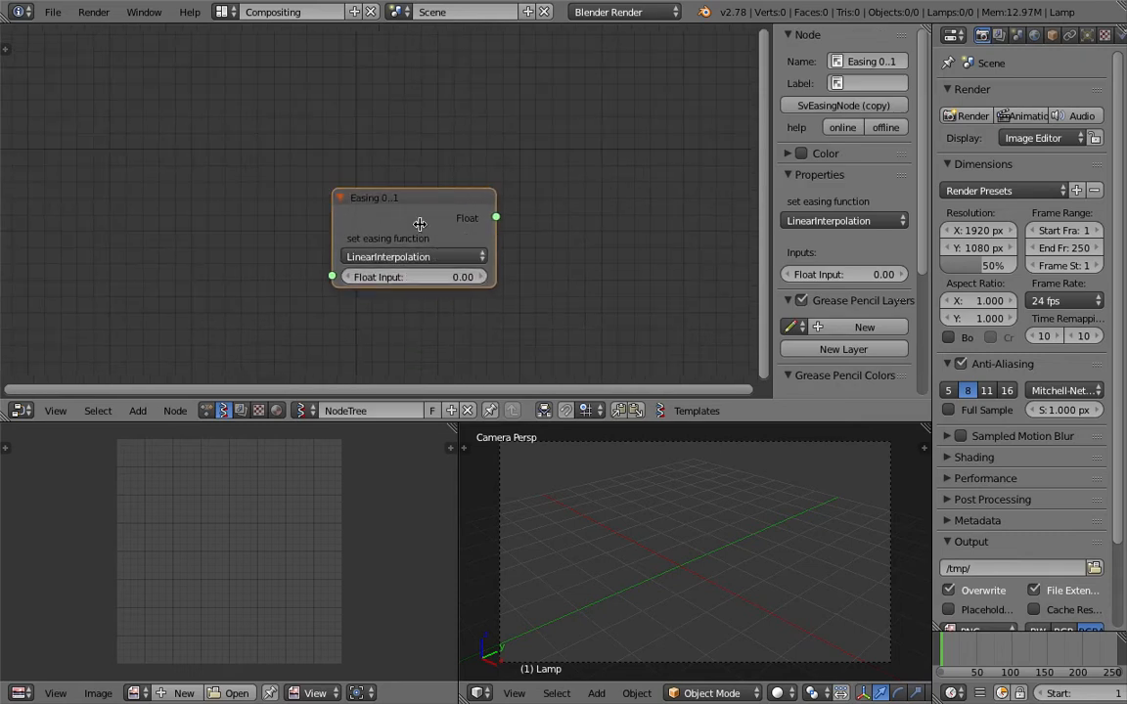
{"action": "key", "text": "n"}
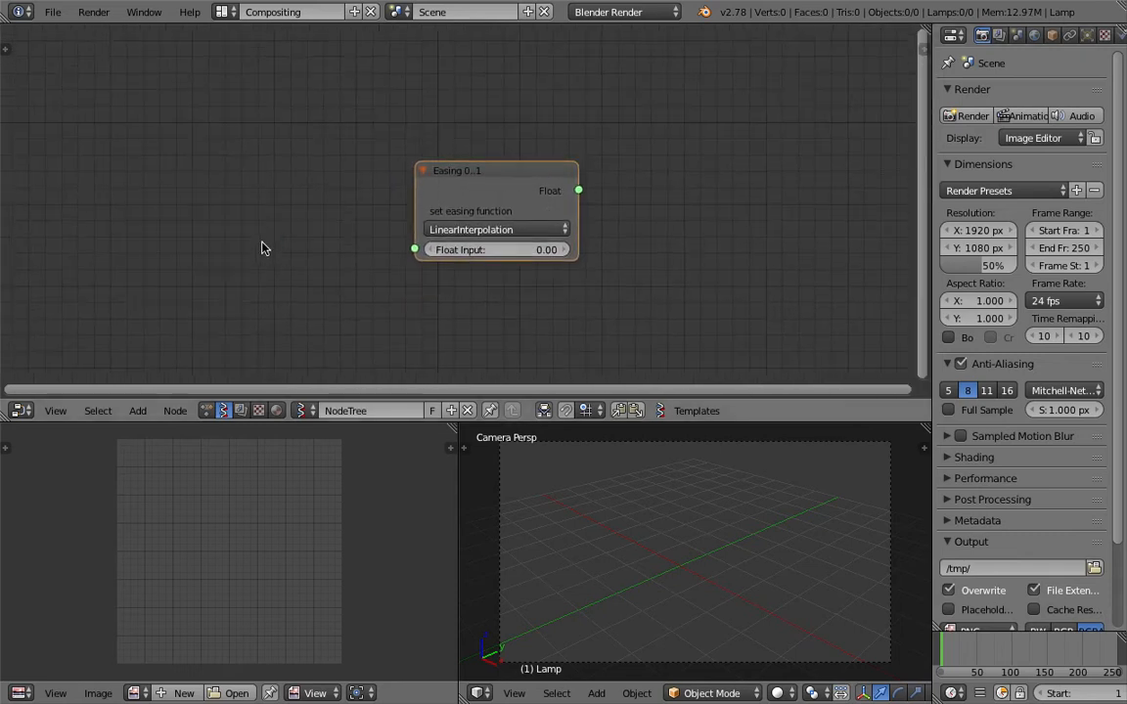
Add a Range Float node before the Easing node, set it to Count mode and its stop value to 1.
{"action": "key", "text": "ctrl+f"}
{"action": "type", "text": "range f"}
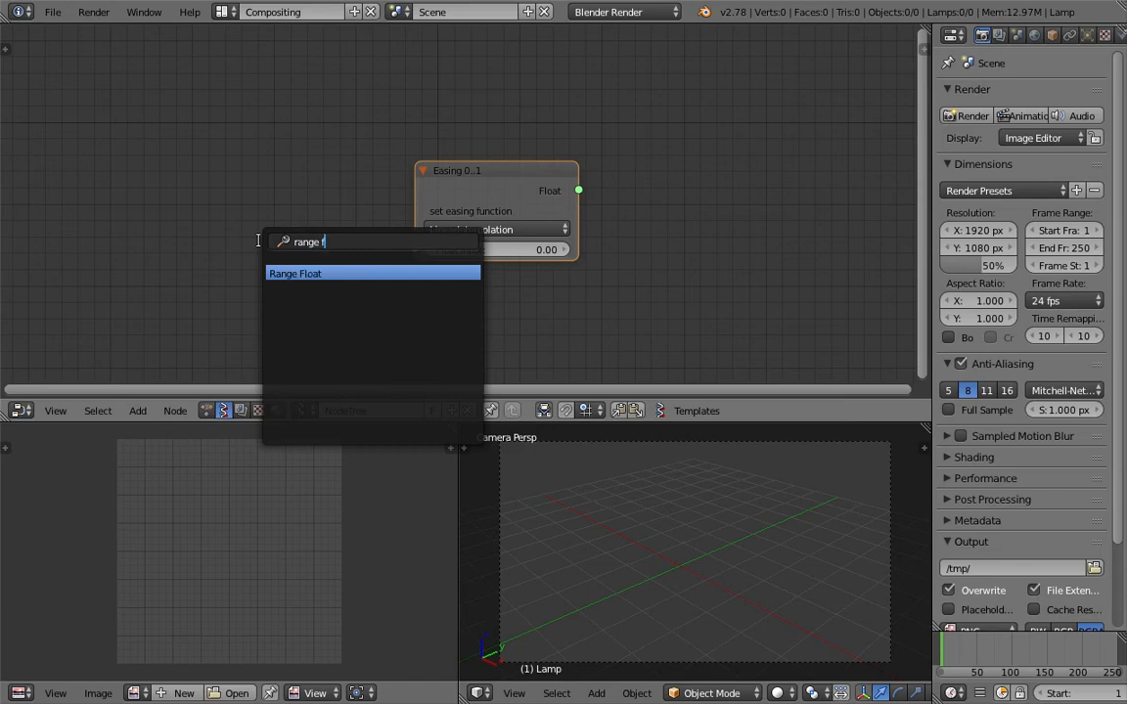
{"action": "key", "text": "Return"}
{"action": "left_click", "coordinate": [157, 200]}
{"action": "left_click", "coordinate": [233, 261]}
{"action": "left_click", "coordinate": [257, 299]}
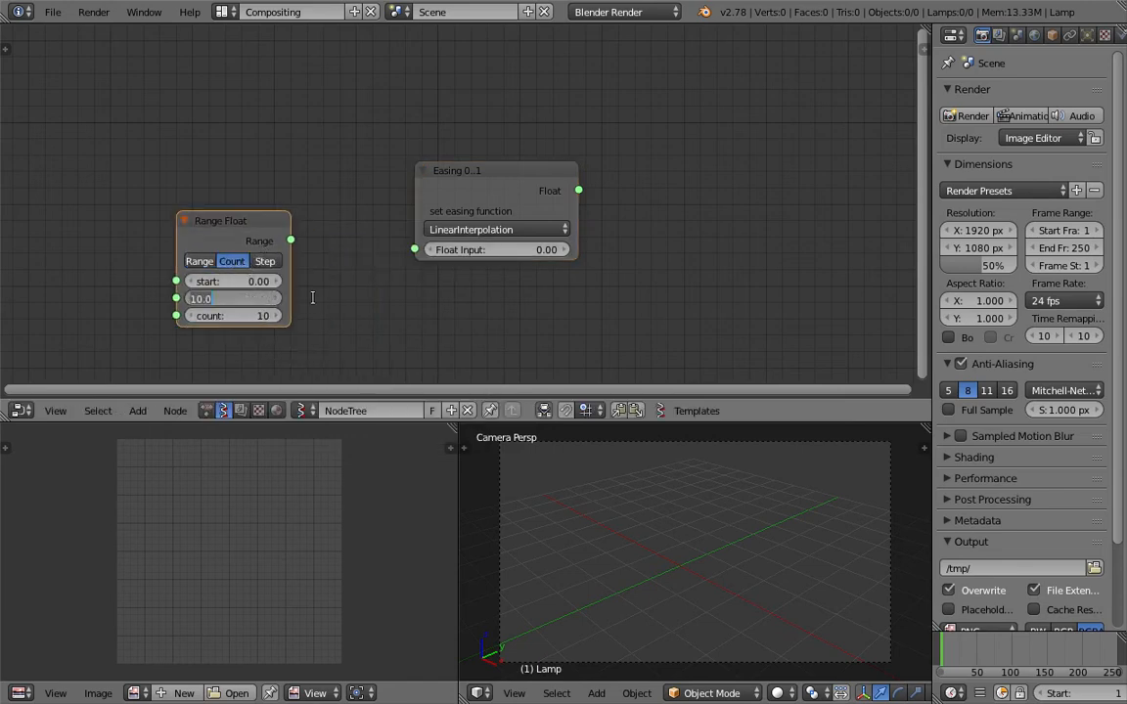
{"action": "type", "text": "1"}
{"action": "key", "text": "Return"}
Connect the Range Float output to the Easing node's Float Input and move the Easing node closer.
{"action": "left_click_drag", "start_coordinate": [290, 240], "coordinate": [415, 251]}
{"action": "left_click_drag", "start_coordinate": [465, 194], "coordinate": [395, 199]}
{"action": "scroll", "coordinate": [599, 206], "scroll_direction": "right", "scroll_amount": 4, "text": "ctrl"}
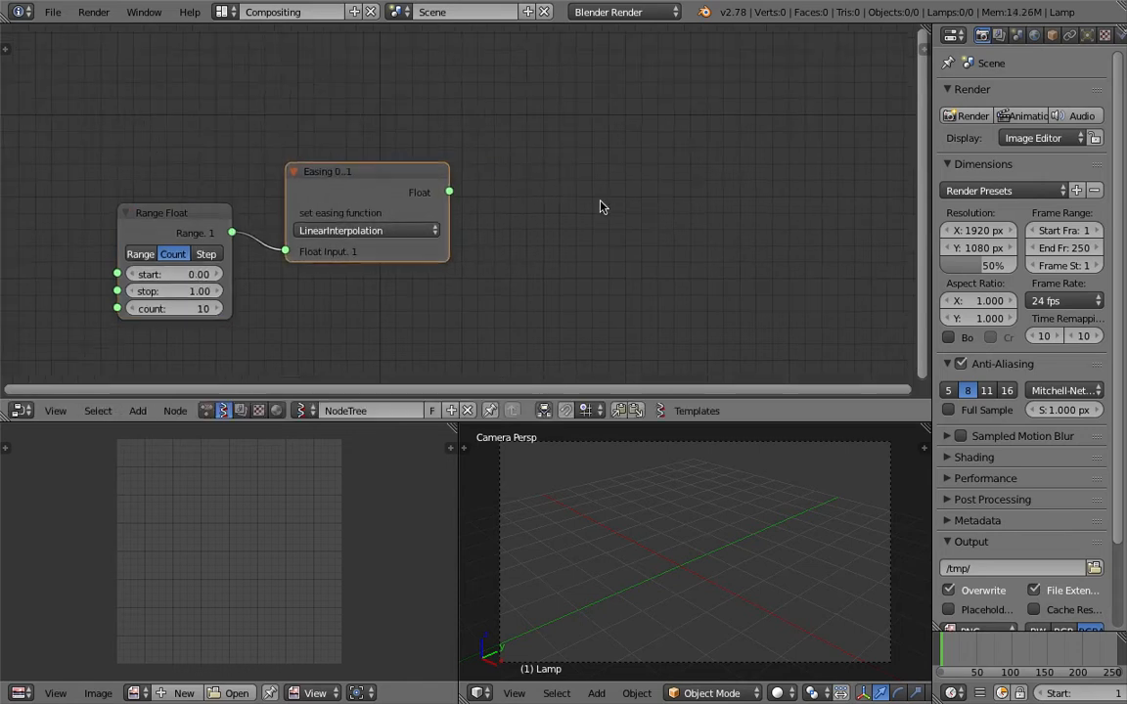
Add a Stethoscope node and connect the Easing node's Float output to its Data input.
{"action": "scroll", "coordinate": [464, 189], "scroll_direction": "up", "scroll_amount": 1}
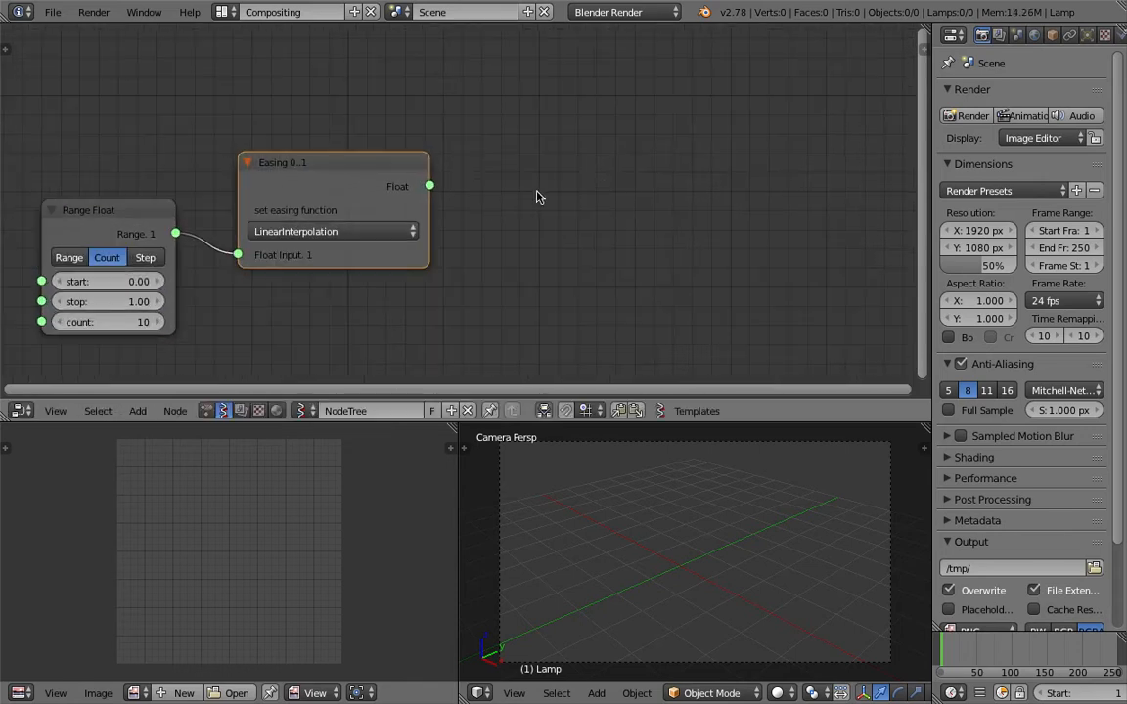
{"action": "key", "text": "alt+space"}
{"action": "type", "text": "ste"}
{"action": "key", "text": "Return"}
{"action": "left_click_drag", "start_coordinate": [430, 186], "coordinate": [532, 225]}
{"action": "scroll", "coordinate": [600, 173], "scroll_direction": "right", "scroll_amount": 2, "text": "ctrl"}
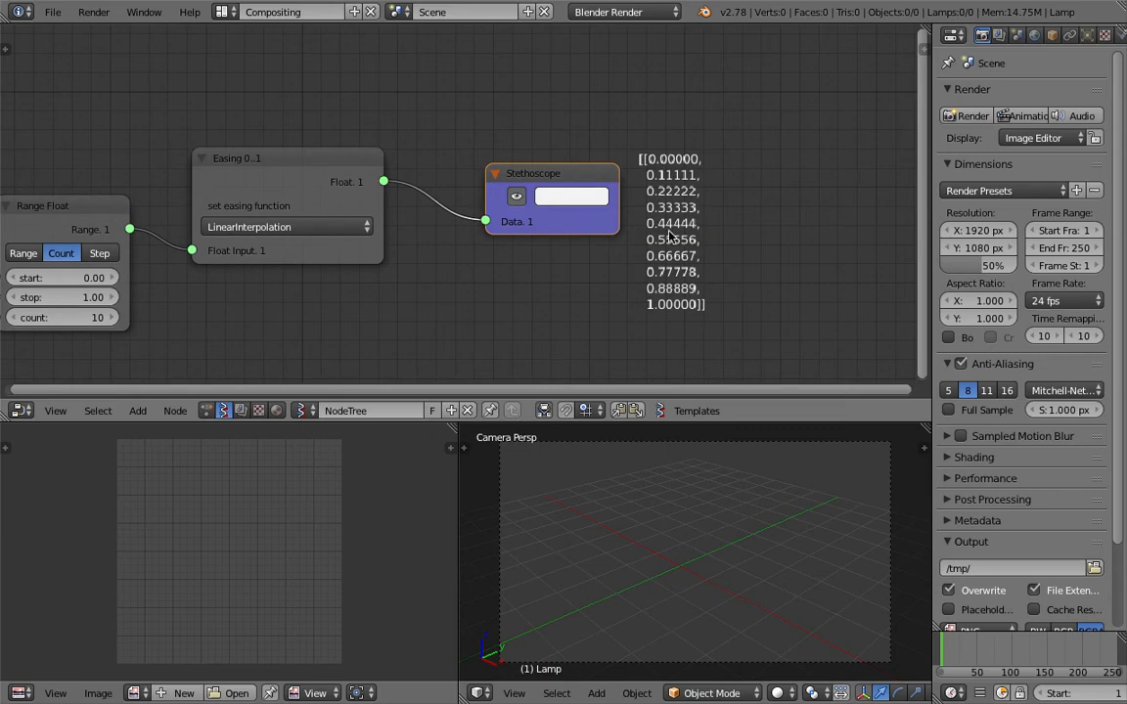
{"action": "scroll", "coordinate": [581, 297], "scroll_direction": "down", "scroll_amount": 1}
{"action": "middle_click_drag", "start_coordinate": [581, 296], "coordinate": [692, 216]}
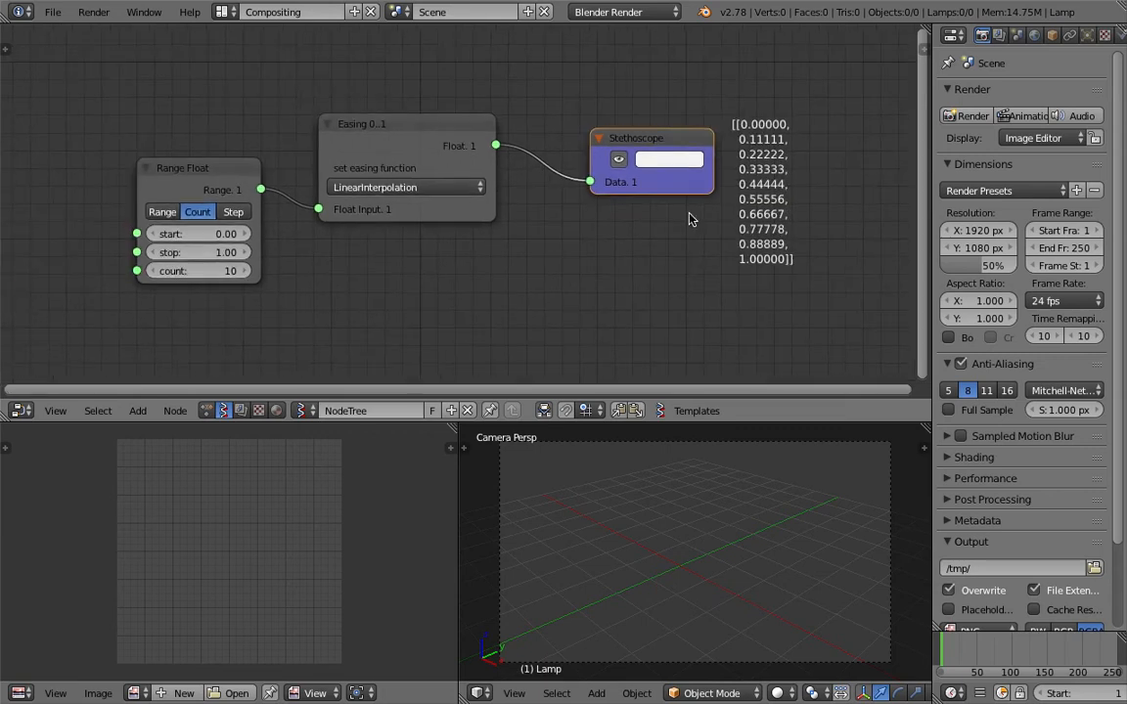
Save the project as curve_mixing_001.blend in the Dropbox folder.
{"action": "left_click", "coordinate": [51, 12]}
{"action": "left_click", "coordinate": [130, 166]}
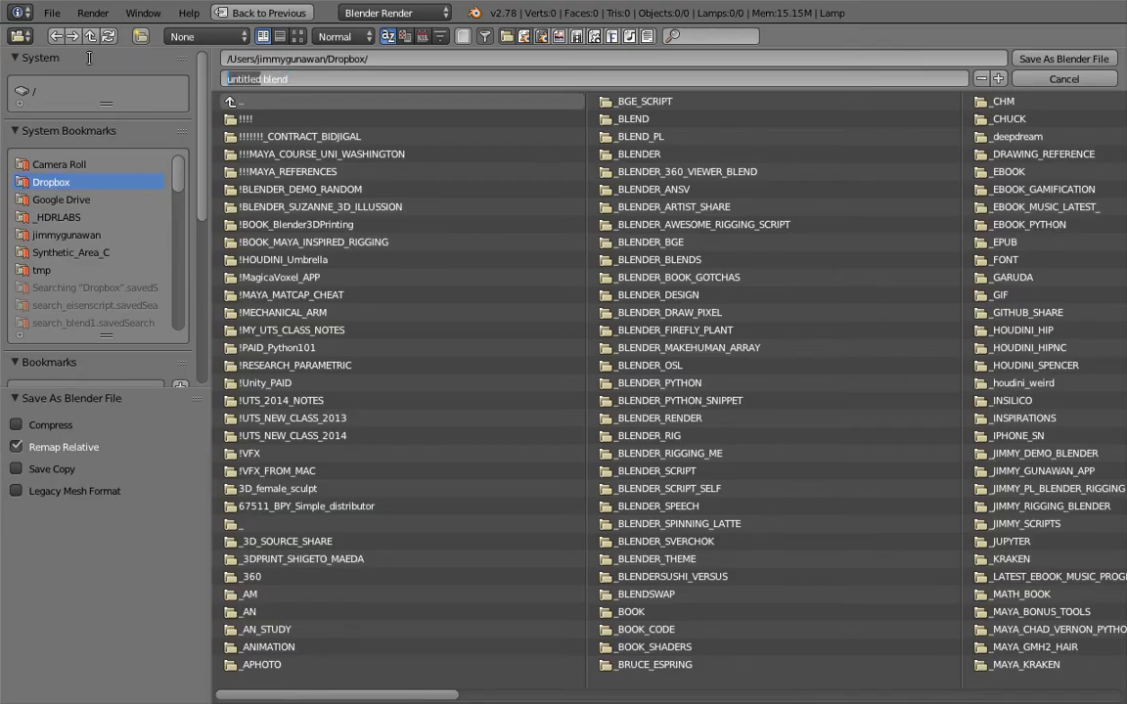
{"action": "type", "text": "curve_com"}
{"action": "key", "text": "BackSpace"}
{"action": "type", "text": "mixing_001"}
{"action": "key", "text": "Return"}
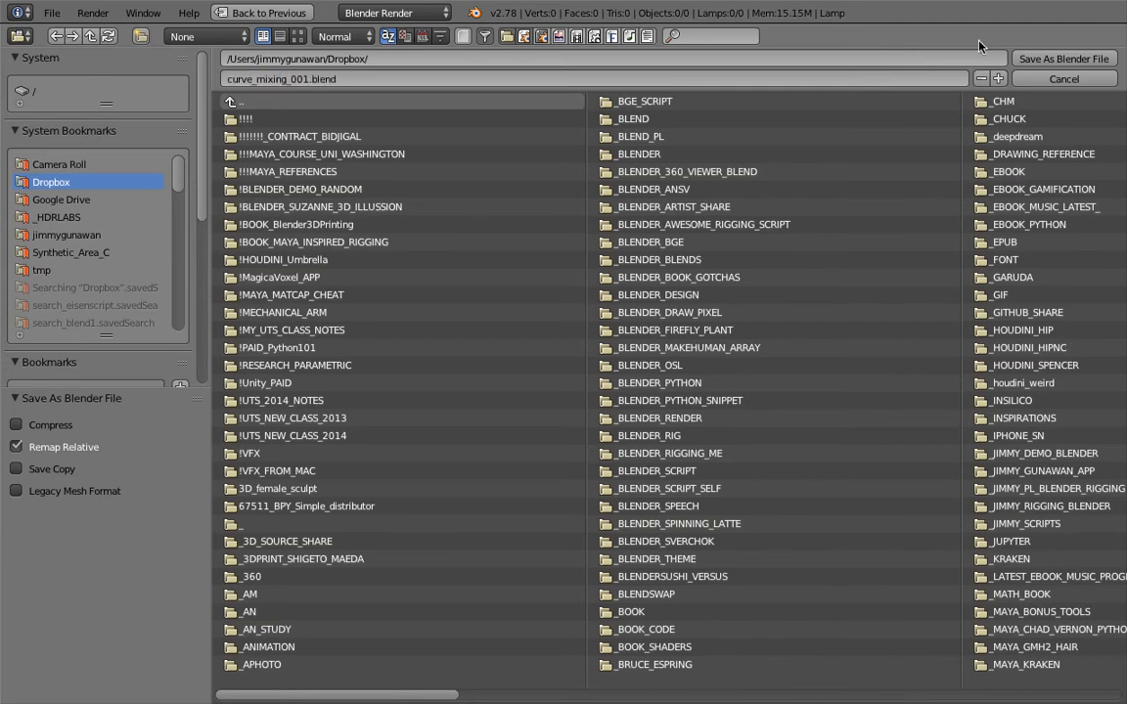
{"action": "left_click", "coordinate": [1063, 59]}
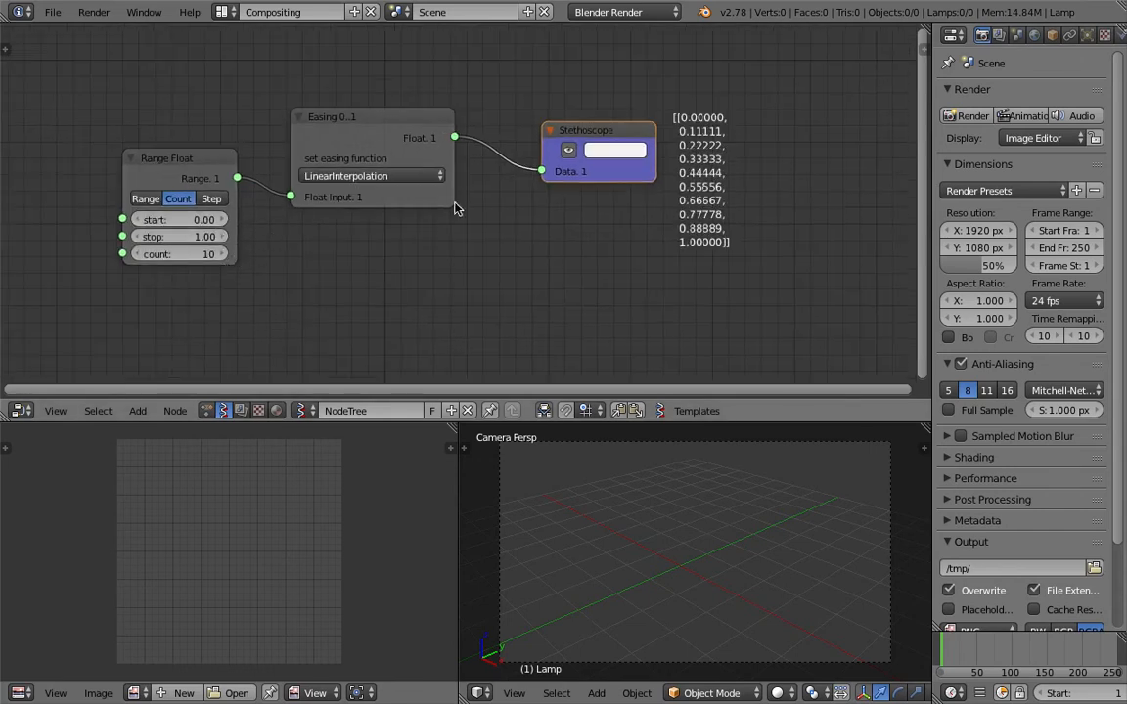
Delete the Stethoscope node and add a Vector in node to the right of the Easing node.
{"action": "middle_click_drag", "start_coordinate": [599, 266], "coordinate": [572, 258]}
{"action": "middle_click_drag", "start_coordinate": [802, 499], "coordinate": [697, 538]}
{"action": "key", "text": "x"}
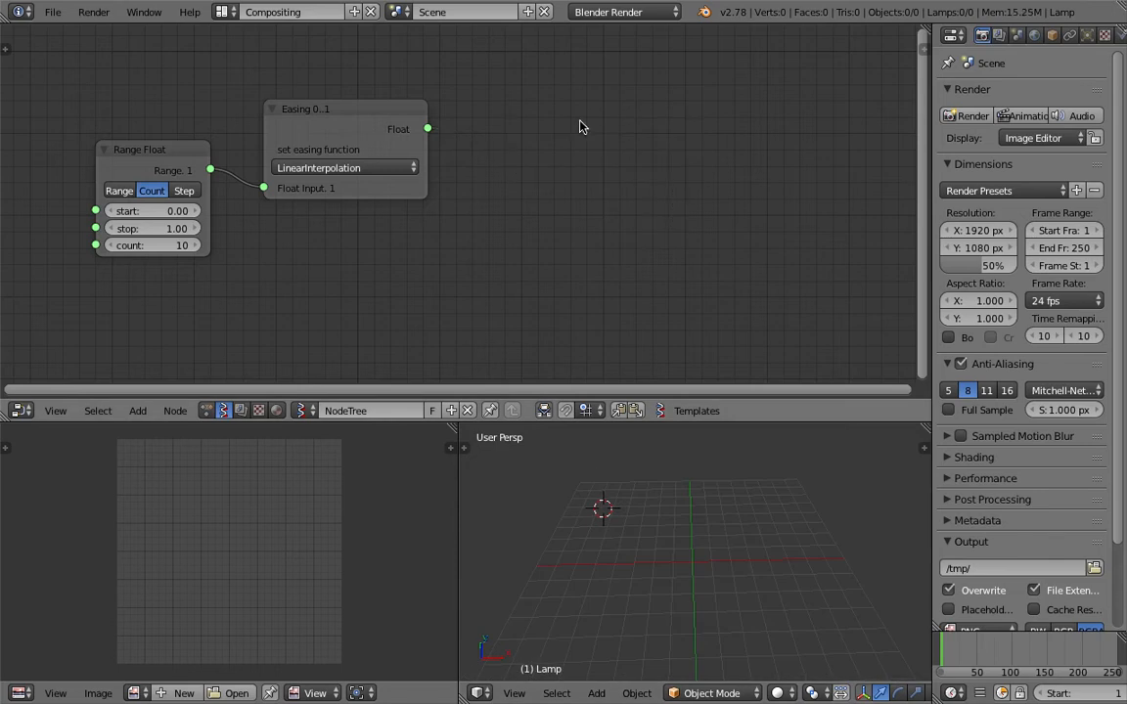
{"action": "key", "text": "alt+space"}
{"action": "type", "text": "vector"}
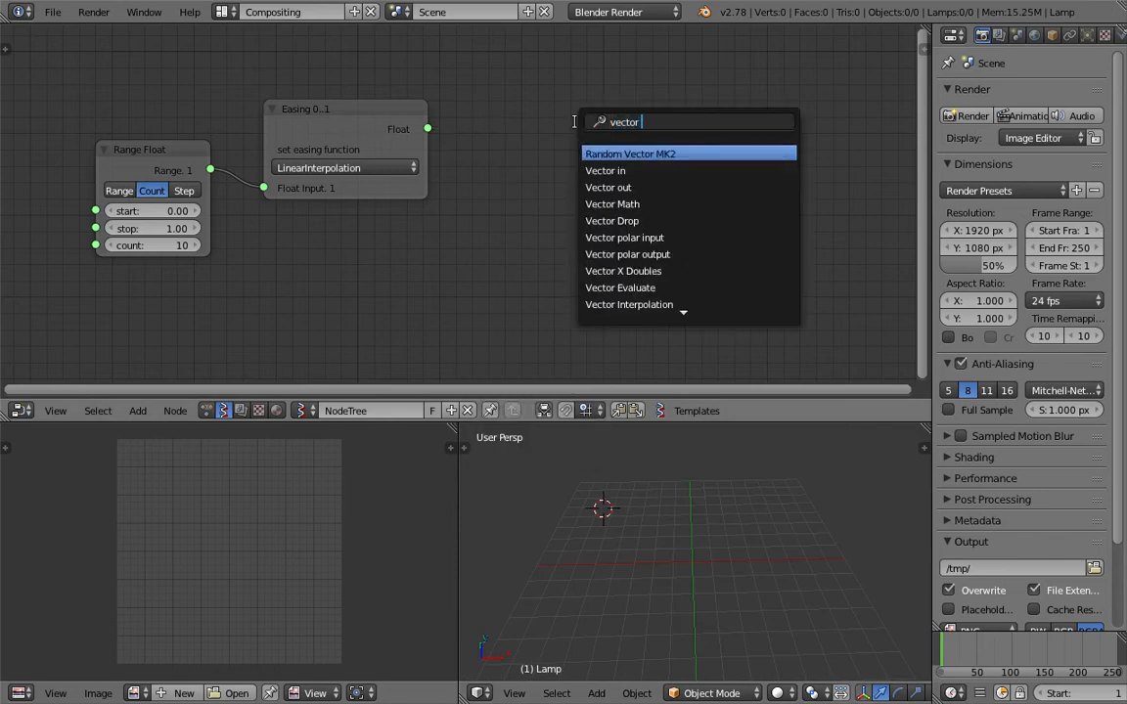
{"action": "type", "text": " i"}
{"action": "key", "text": "Return"}
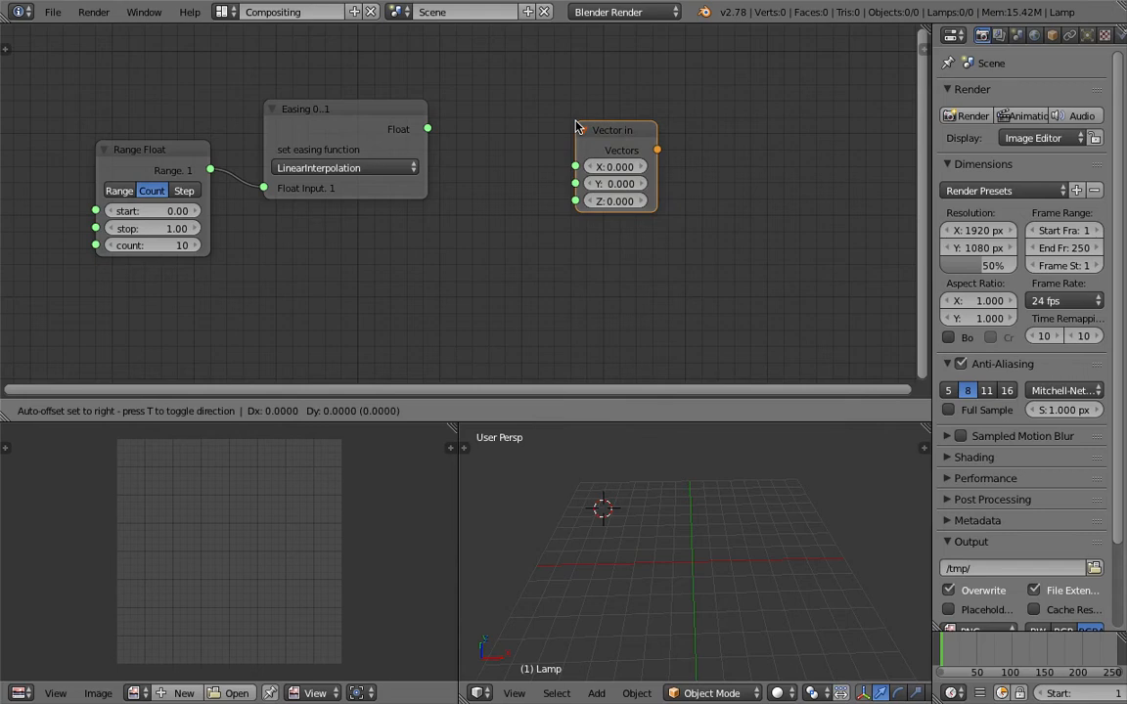
{"action": "left_click", "coordinate": [537, 124]}
{"action": "left_click_drag", "start_coordinate": [398, 127], "coordinate": [408, 143]}
Try to add a viewer node beside the Vector in node.
{"action": "key", "text": "alt+space"}
{"action": "key", "text": "BackSpace"}
{"action": "type", "text": "view"}
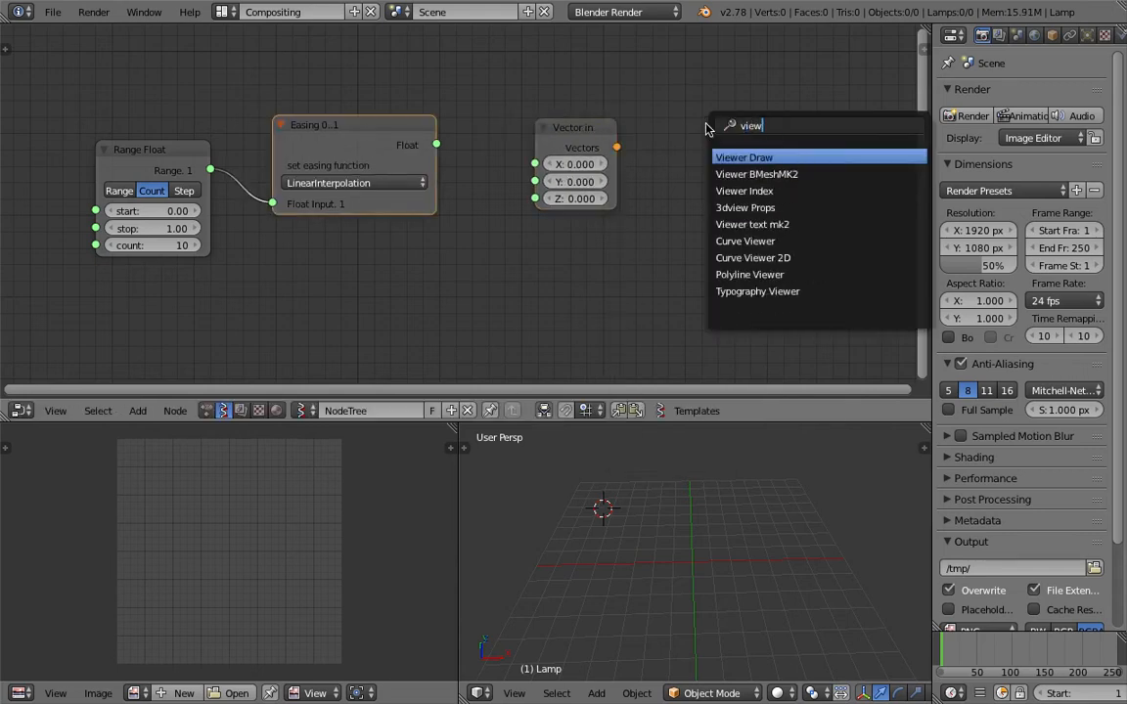
Switch to Finder and close the easing_functions_ZEFFII window, the finished Terminal session and the Quick Look preview.
{"action": "key", "text": "super+Tab"}
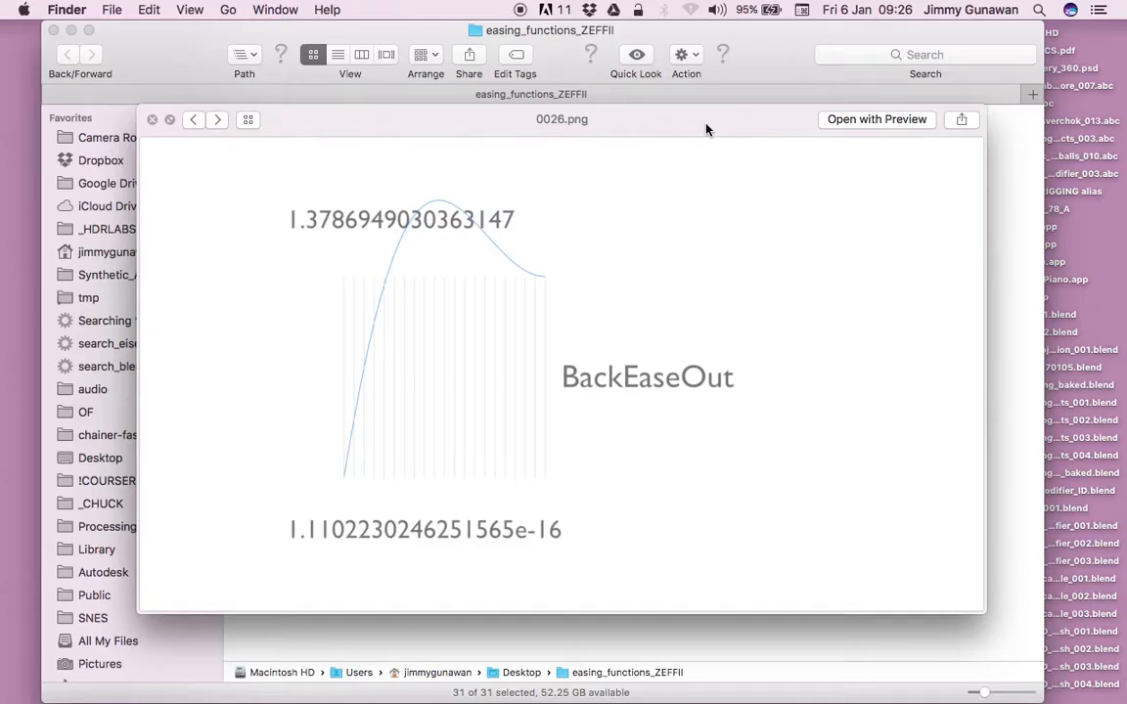
{"action": "left_click", "coordinate": [72, 34]}
{"action": "left_click", "coordinate": [177, 233]}
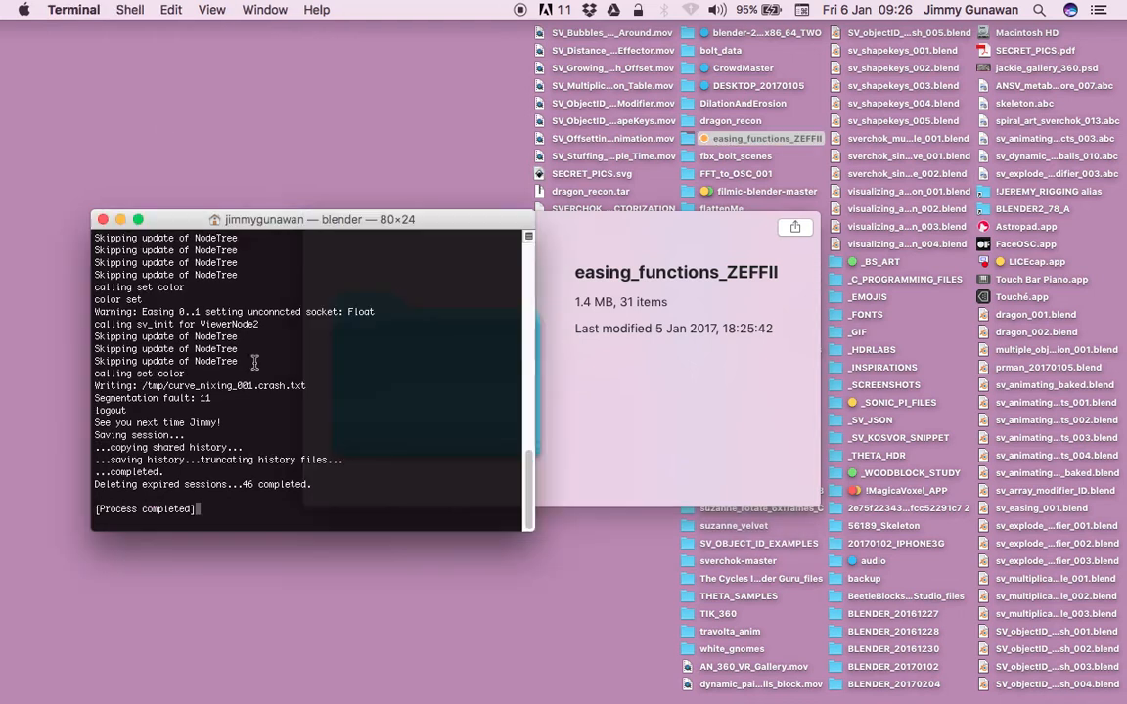
{"action": "left_click", "coordinate": [102, 219]}
{"action": "left_click", "coordinate": [312, 224]}
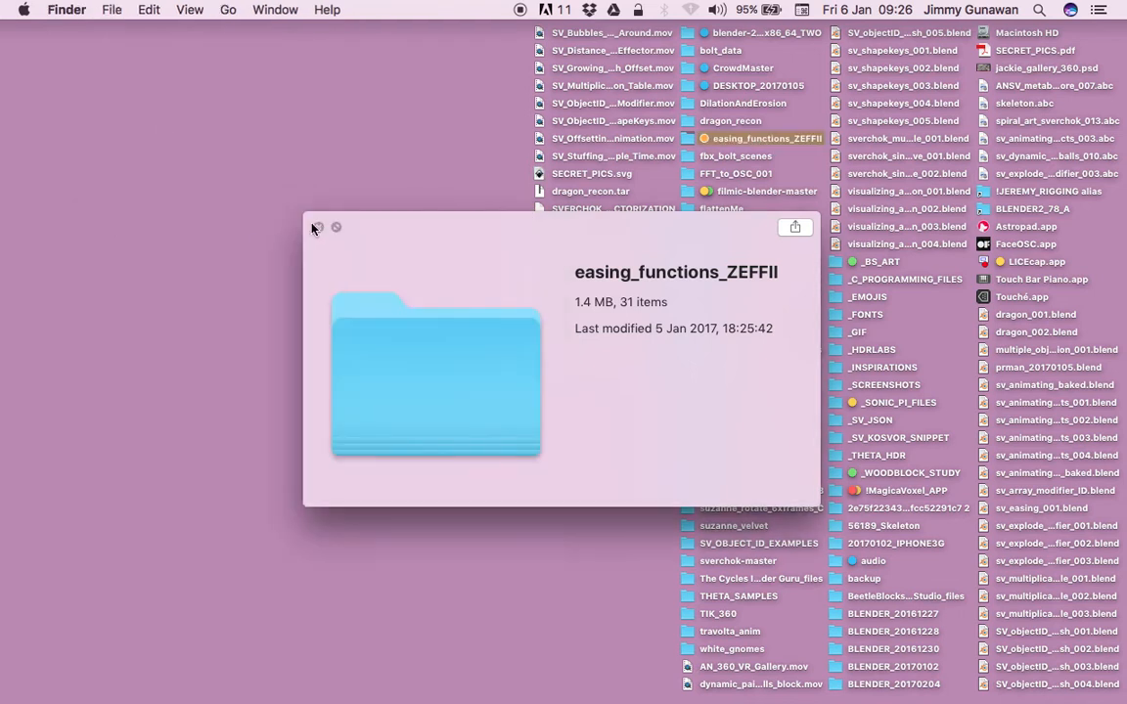
Open the BLENDER2_78_A folder, dismiss the problem report and show the package contents of blender.app.
{"action": "left_click", "coordinate": [983, 211]}
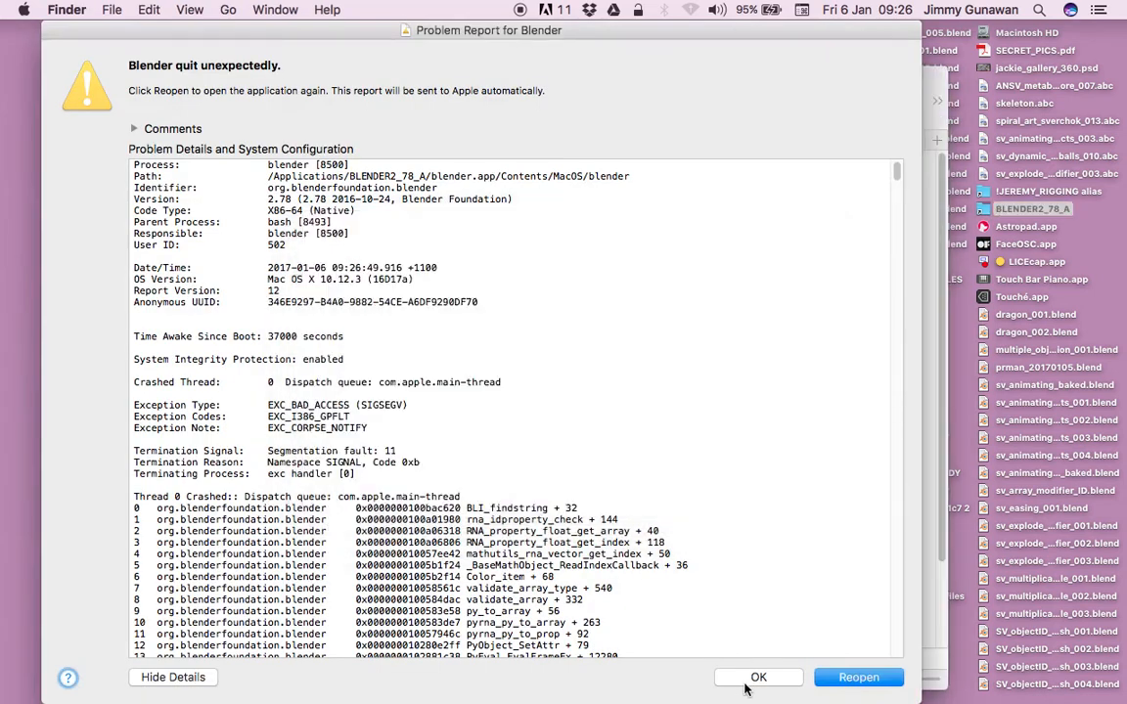
{"action": "left_click", "coordinate": [750, 673]}
{"action": "left_click_drag", "start_coordinate": [365, 106], "coordinate": [164, 96]}
{"action": "right_click", "coordinate": [299, 196]}
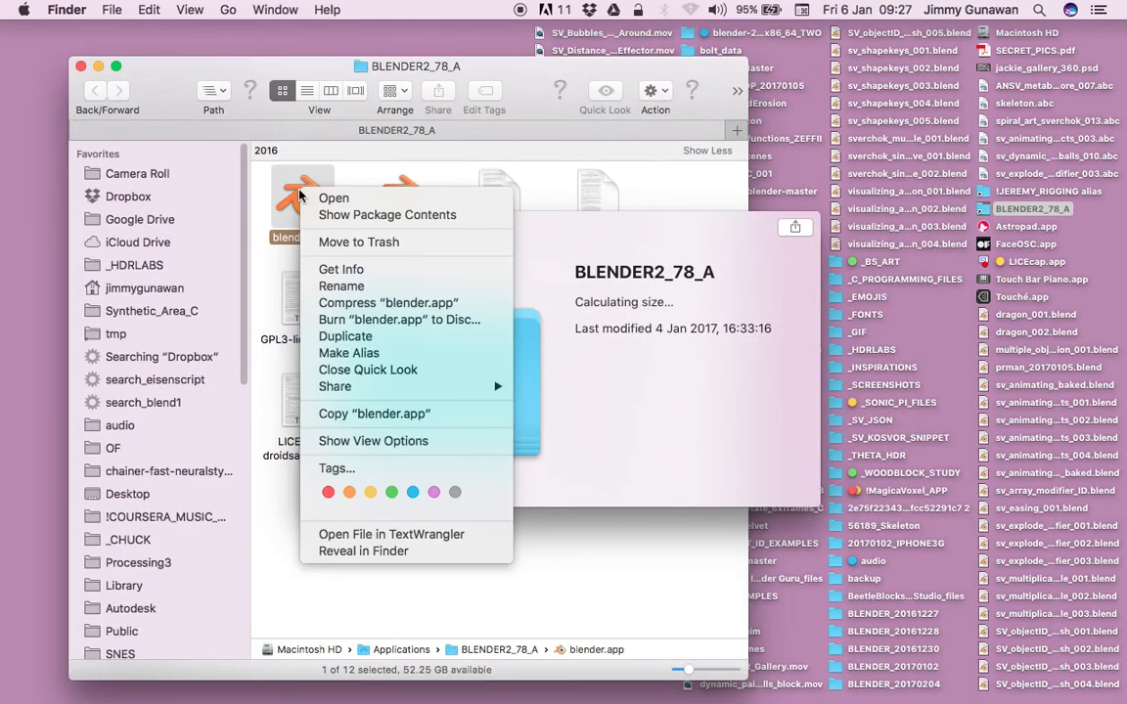
{"action": "left_click", "coordinate": [333, 215]}
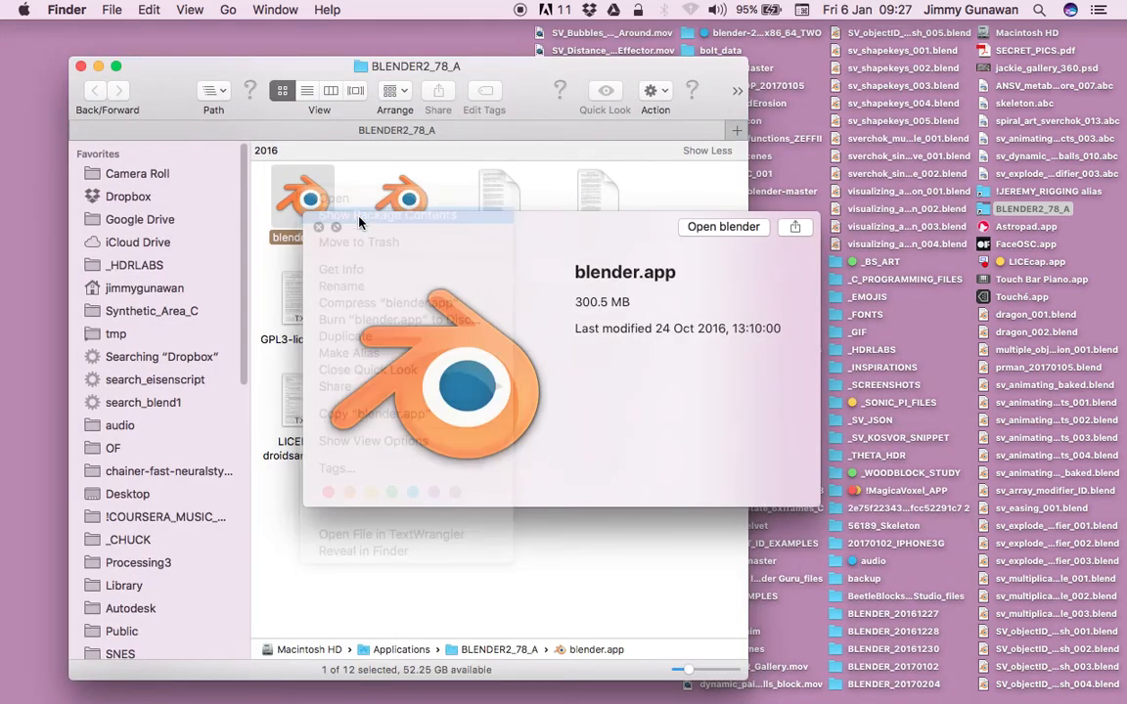
{"action": "left_click_drag", "start_coordinate": [364, 226], "coordinate": [517, 276]}
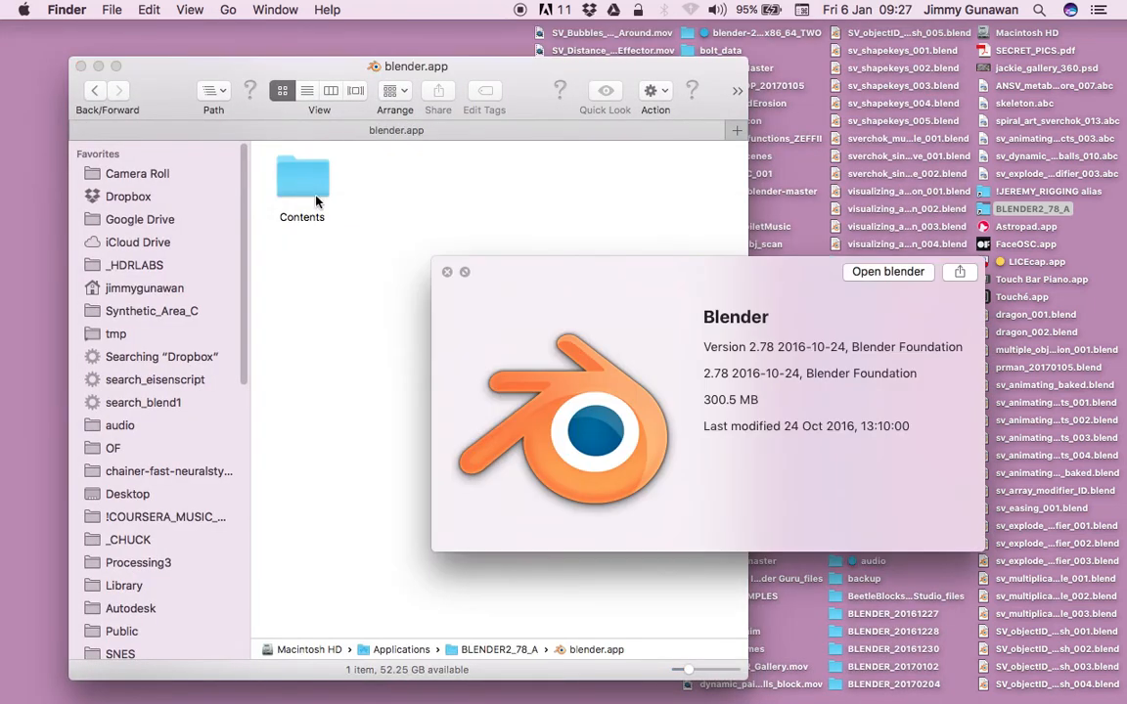
Launch the blender executable from the Contents/MacOS folder and move its Terminal window aside.
{"action": "double_click", "coordinate": [316, 201]}
{"action": "left_click", "coordinate": [483, 269]}
{"action": "left_click", "coordinate": [408, 196]}
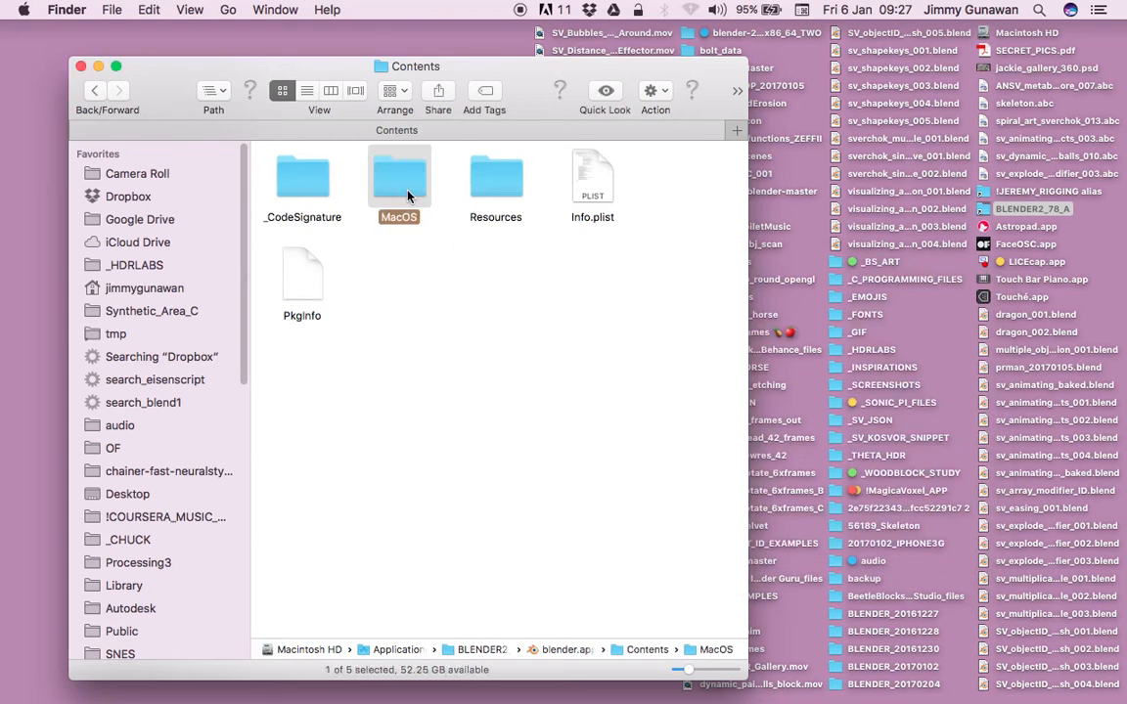
{"action": "double_click", "coordinate": [408, 196]}
{"action": "double_click", "coordinate": [301, 186]}
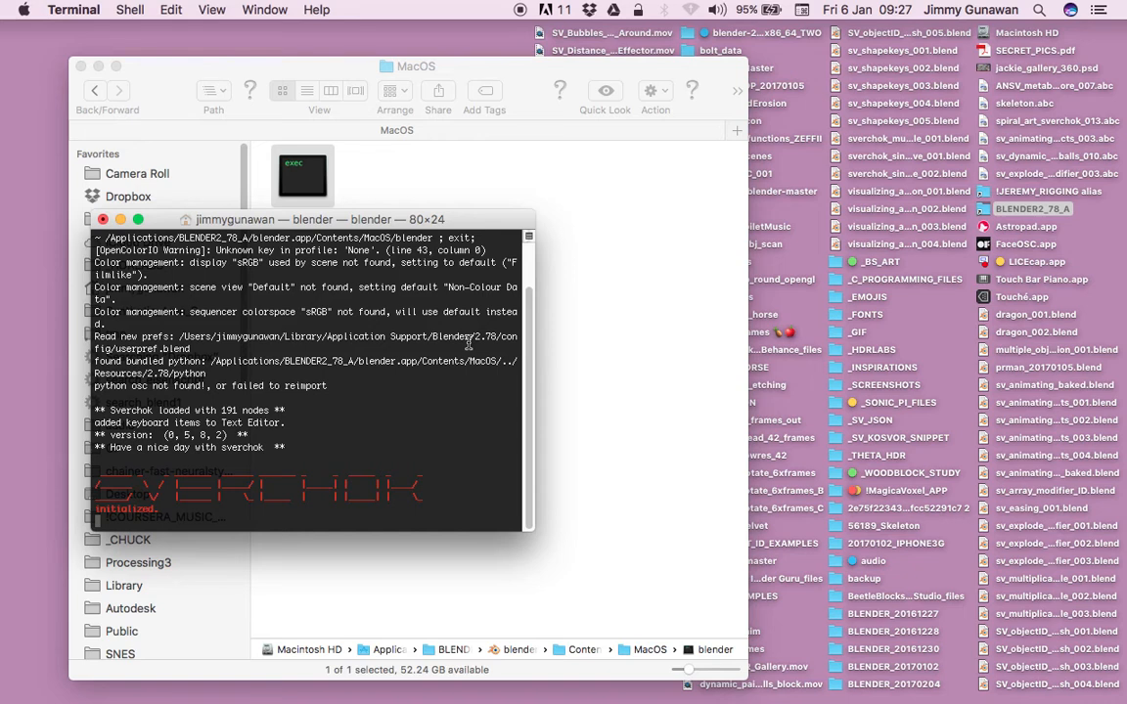
{"action": "left_click_drag", "start_coordinate": [376, 221], "coordinate": [311, 164]}
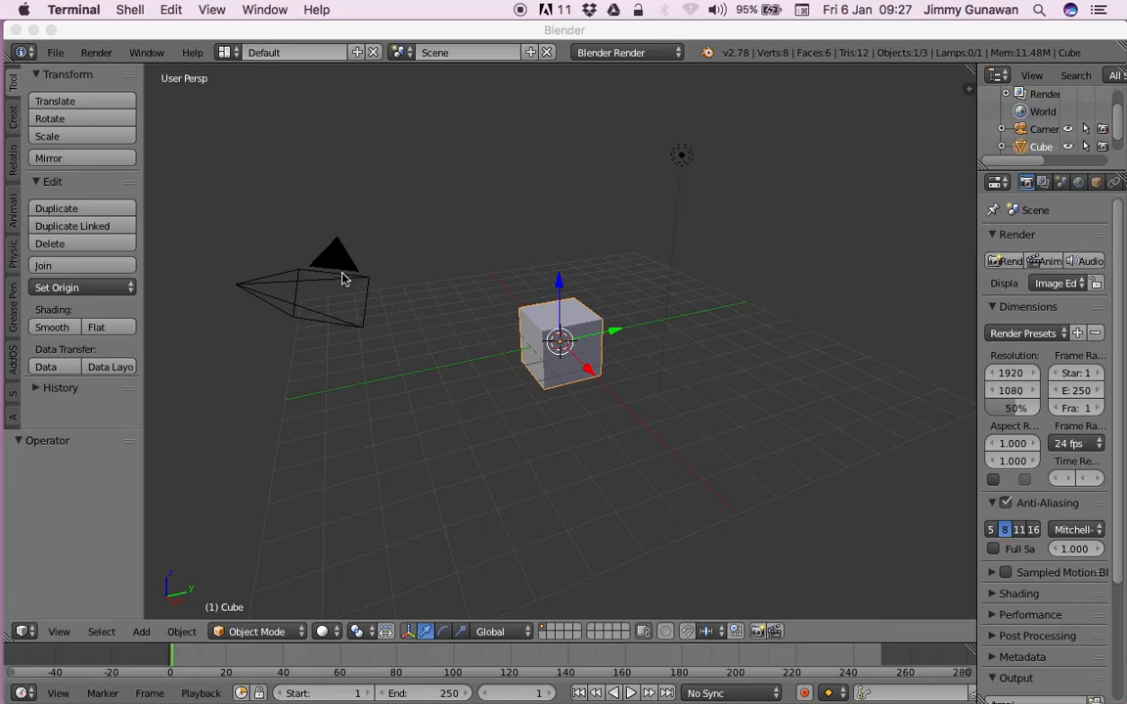
Reopen the recent file curve_mixing_001.blend in Blender and save it over itself.
{"action": "left_click", "coordinate": [55, 52]}
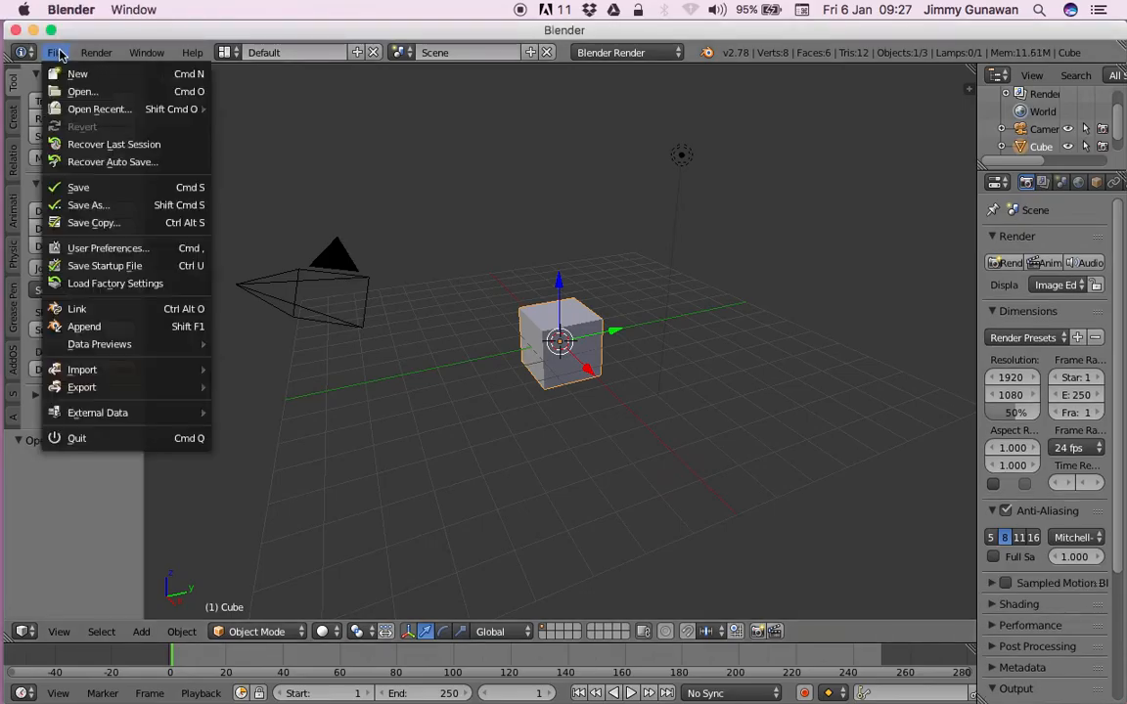
{"action": "mouse_move", "coordinate": [100, 108]}
{"action": "left_click", "coordinate": [246, 111]}
{"action": "key", "text": "ctrl+s"}
{"action": "left_click", "coordinate": [591, 346]}
Add a Vector in node to the right of the Stethoscope output.
{"action": "scroll", "coordinate": [609, 243], "scroll_direction": "down", "scroll_amount": 2}
{"action": "middle_click_drag", "start_coordinate": [807, 225], "coordinate": [740, 227]}
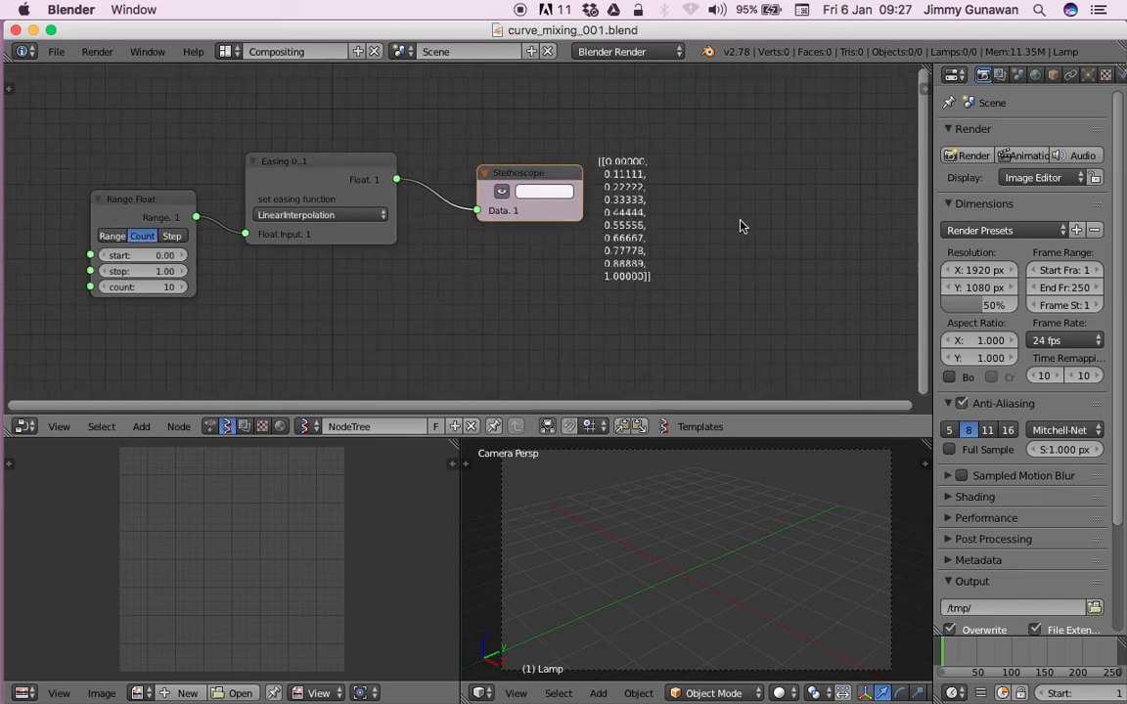
{"action": "key", "text": "space"}
{"action": "type", "text": "vector i"}
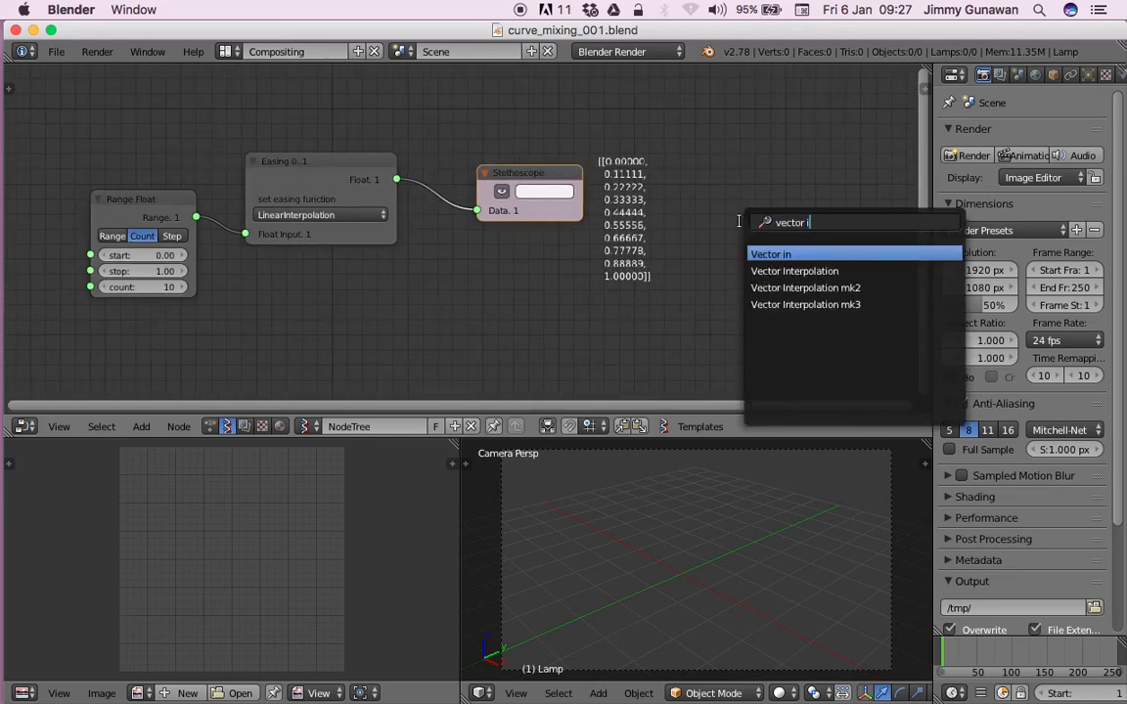
{"action": "key", "text": "Return"}
{"action": "left_click", "coordinate": [735, 221]}
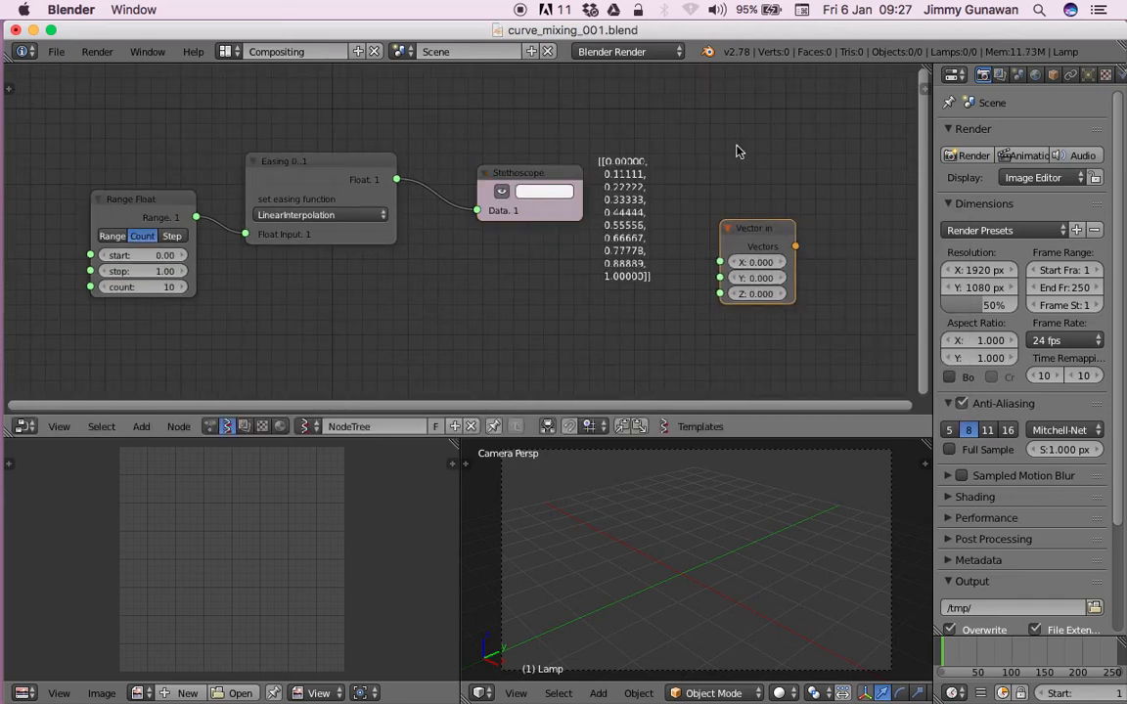
Add a Viewer Draw node to the right of the Vector in node and save the file.
{"action": "scroll", "coordinate": [743, 195], "scroll_direction": "right", "scroll_amount": 3, "text": "ctrl"}
{"action": "key", "text": "space"}
{"action": "type", "text": "view"}
{"action": "key", "text": "Return"}
{"action": "left_click", "coordinate": [755, 151]}
{"action": "key", "text": "ctrl+s"}
{"action": "left_click", "coordinate": [755, 151]}
{"action": "key", "text": "g"}
{"action": "left_click", "coordinate": [669, 240]}
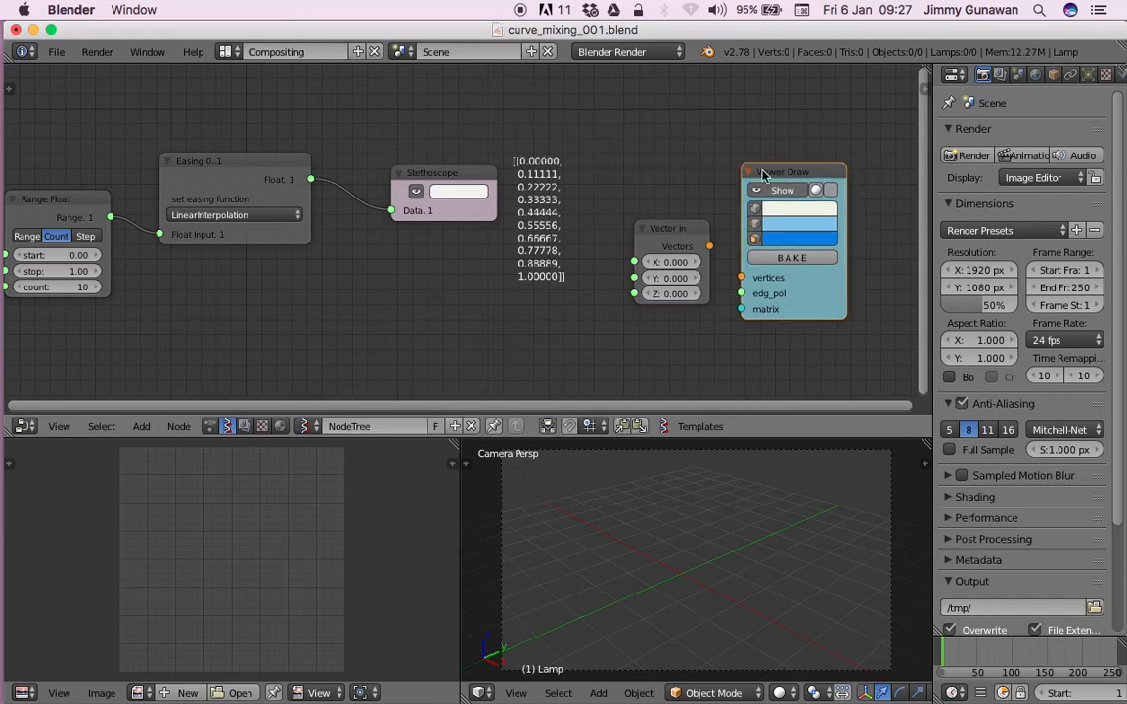
Connect the Vector in node's Vectors output to the Viewer Draw vertices input and delete the Stethoscope node.
{"action": "left_click_drag", "start_coordinate": [763, 174], "coordinate": [757, 101]}
{"action": "left_click_drag", "start_coordinate": [710, 245], "coordinate": [734, 204]}
{"action": "left_click_drag", "start_coordinate": [670, 228], "coordinate": [541, 182]}
{"action": "left_click", "coordinate": [446, 181]}
{"action": "key", "text": "x"}
{"action": "middle_click_drag", "start_coordinate": [433, 189], "coordinate": [534, 194]}
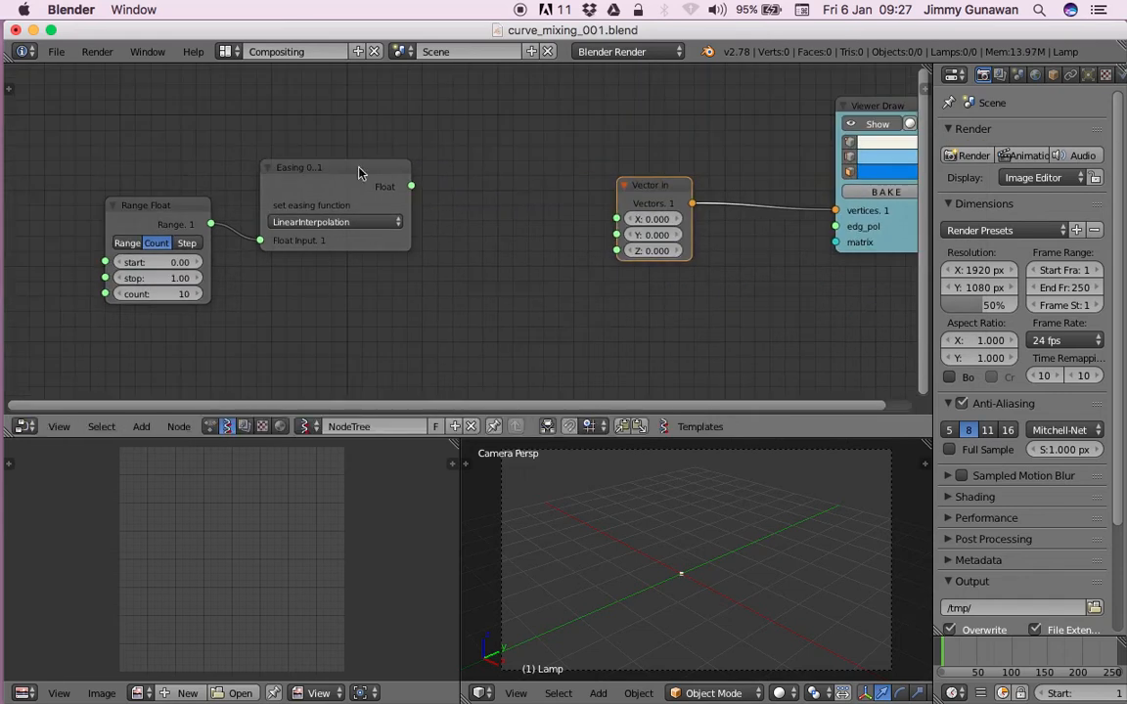
Connect the Easing node's Float output to the Vector in Z input, and move that link to the Y input.
{"action": "left_click_drag", "start_coordinate": [377, 177], "coordinate": [438, 208]}
{"action": "middle_click_drag", "start_coordinate": [557, 509], "coordinate": [607, 501]}
{"action": "left_click_drag", "start_coordinate": [469, 219], "coordinate": [617, 251]}
{"action": "middle_click_drag", "start_coordinate": [736, 513], "coordinate": [744, 568]}
{"action": "scroll", "coordinate": [629, 226], "scroll_direction": "up", "scroll_amount": 1}
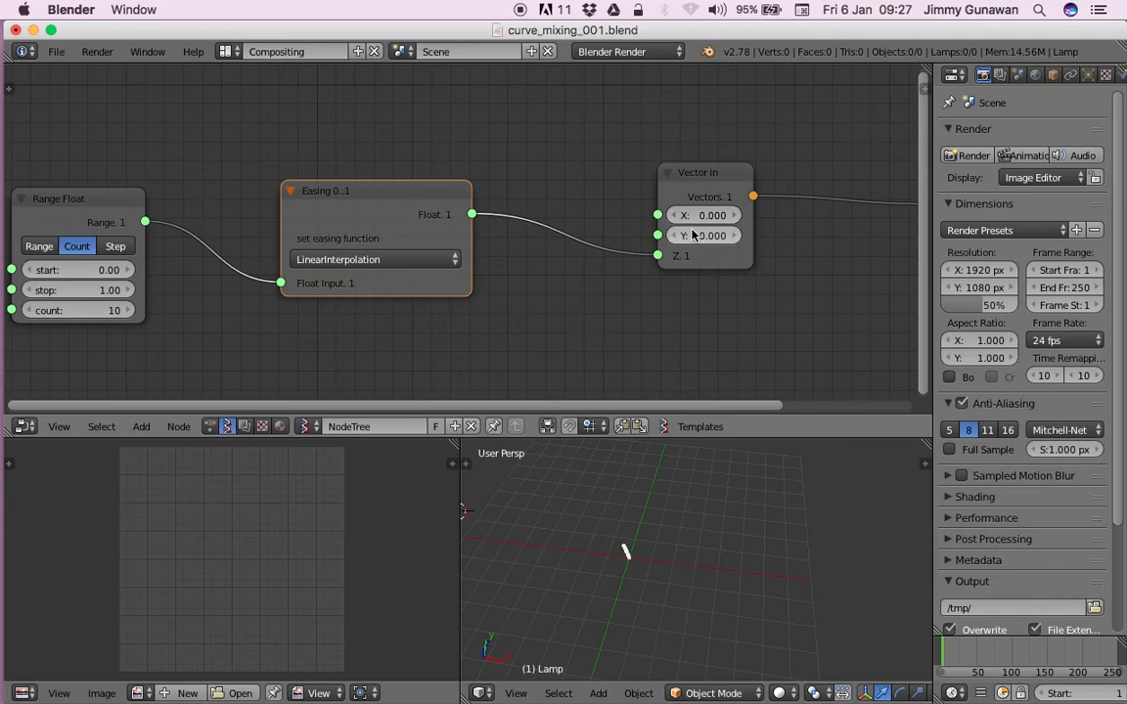
{"action": "mouse_move", "coordinate": [657, 255]}
{"action": "left_mouse_down"}
{"action": "mouse_move", "coordinate": [591, 277]}
{"action": "mouse_move", "coordinate": [479, 217]}
{"action": "mouse_move", "coordinate": [658, 235]}
{"action": "left_mouse_up"}
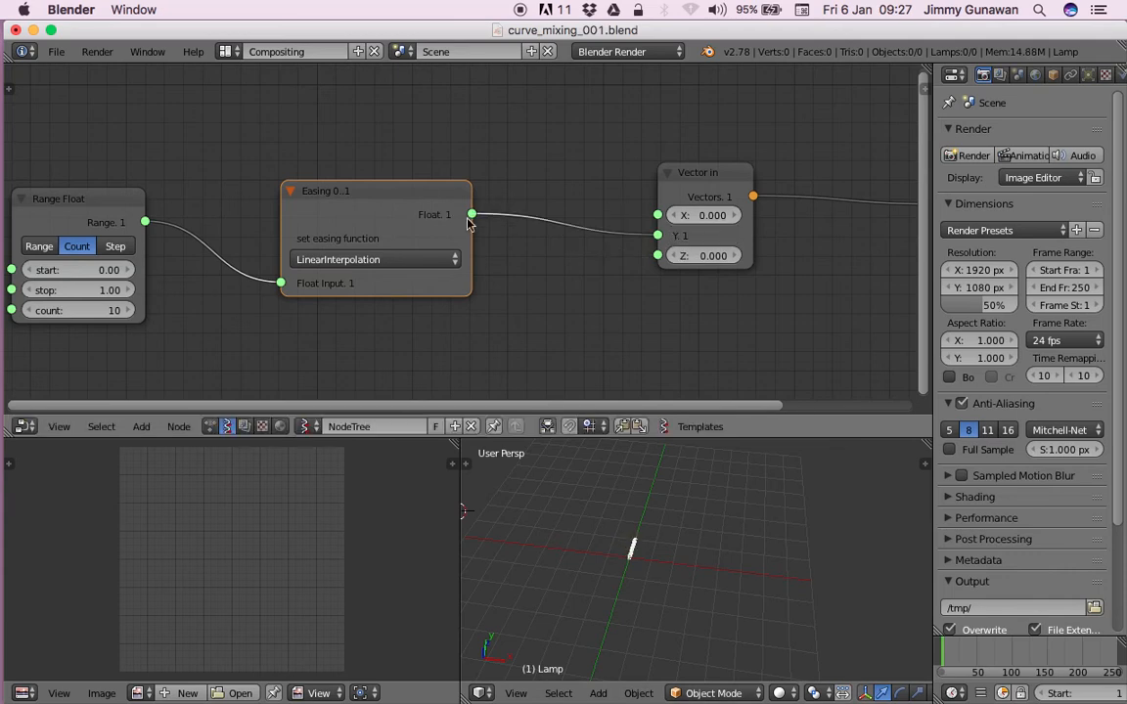
Move the Easing and Range Float nodes closer to the Vector in node and save the file.
{"action": "left_click_drag", "start_coordinate": [430, 245], "coordinate": [496, 296]}
{"action": "left_click_drag", "start_coordinate": [445, 243], "coordinate": [489, 228]}
{"action": "left_click_drag", "start_coordinate": [126, 209], "coordinate": [281, 206]}
{"action": "mouse_move", "coordinate": [619, 532]}
{"action": "middle_mouse_down"}
{"action": "mouse_move", "coordinate": [545, 543]}
{"action": "mouse_move", "coordinate": [603, 541]}
{"action": "middle_mouse_up"}
{"action": "key", "text": "ctrl+s"}
{"action": "left_click", "coordinate": [575, 541]}
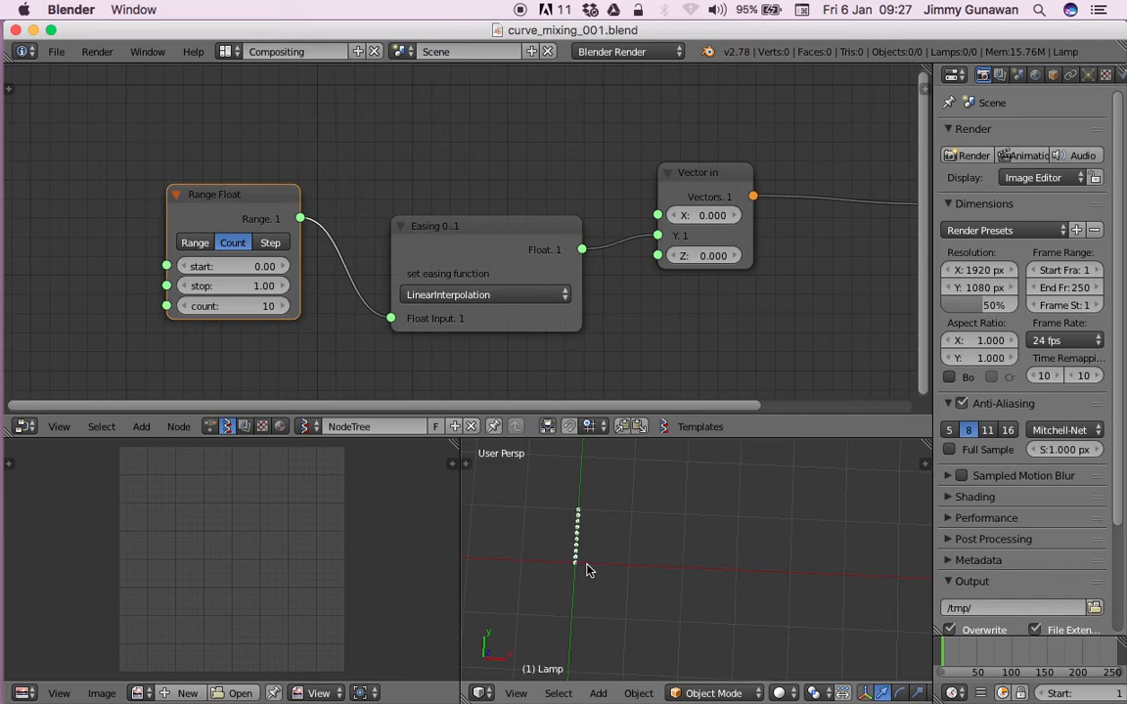
Lower the Easing node, connect the Range Float output to the Vector in X input and save the file.
{"action": "left_click_drag", "start_coordinate": [501, 232], "coordinate": [514, 262]}
{"action": "key", "text": "ctrl+s"}
{"action": "left_click", "coordinate": [514, 262]}
{"action": "left_click_drag", "start_coordinate": [301, 219], "coordinate": [658, 215]}
{"action": "middle_click_drag", "start_coordinate": [727, 519], "coordinate": [679, 566]}
{"action": "key", "text": "ctrl+s"}
{"action": "left_click", "coordinate": [679, 561]}
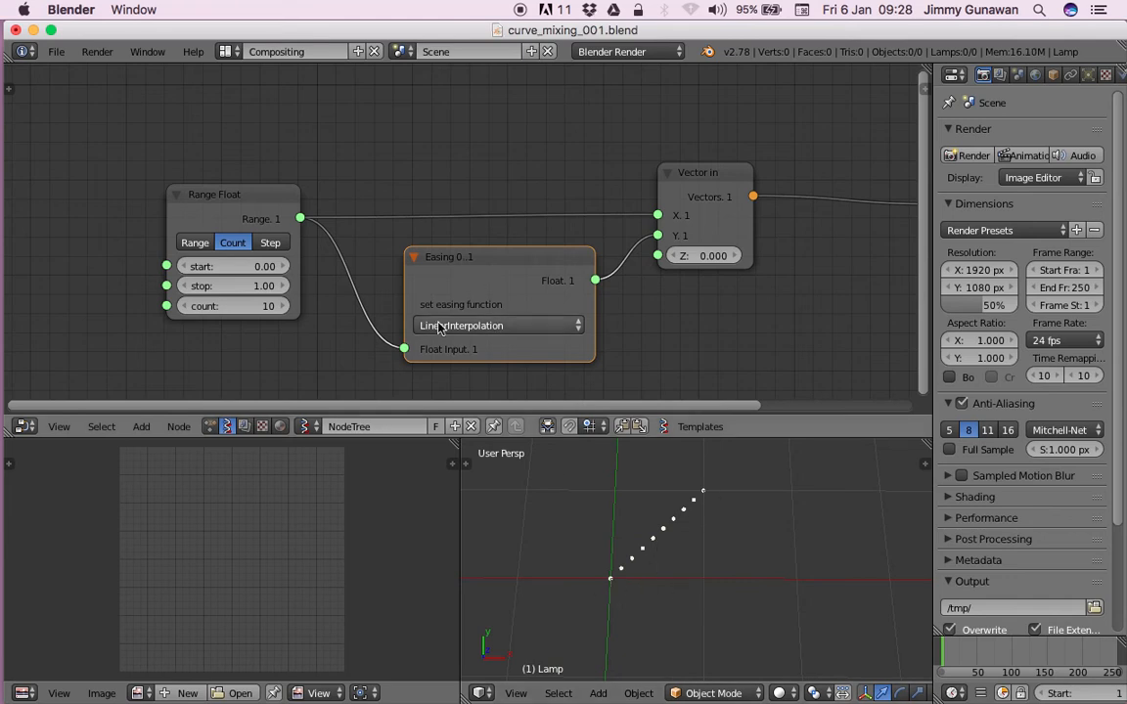
{"action": "key", "text": "ctrl+s"}
{"action": "left_click", "coordinate": [583, 307]}
Set the easing function to SineEaseIn and raise the Range Float count to 77.
{"action": "left_click", "coordinate": [535, 323]}
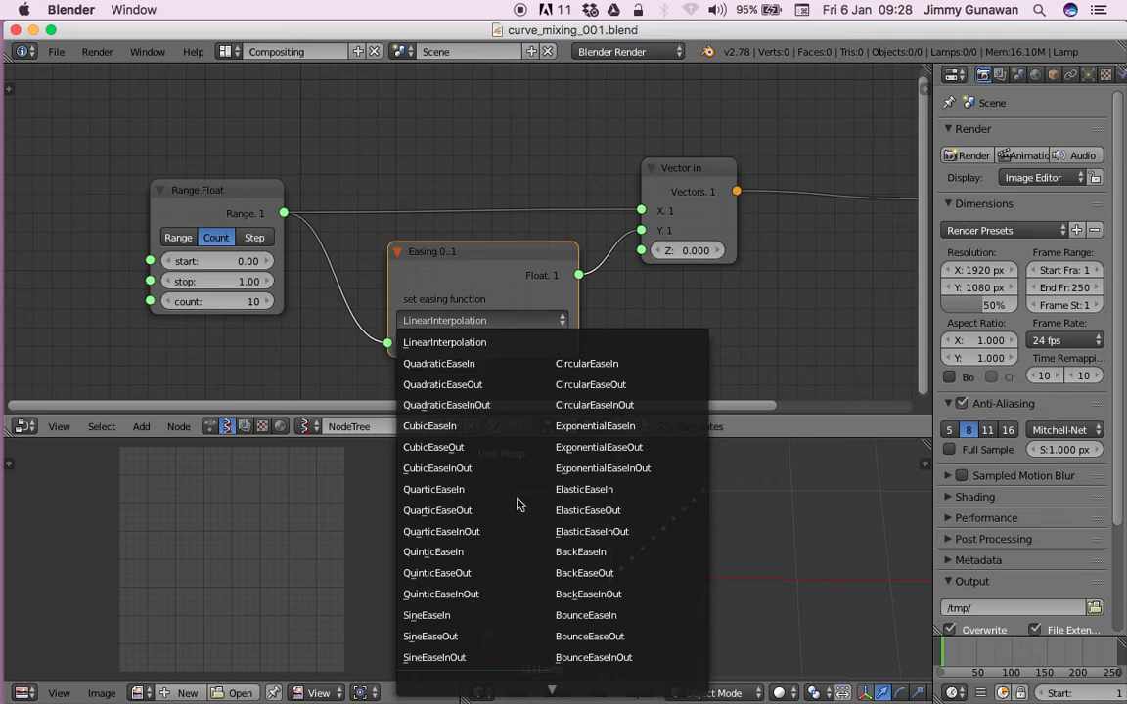
{"action": "left_click", "coordinate": [496, 615]}
{"action": "mouse_move", "coordinate": [647, 556]}
{"action": "middle_mouse_down"}
{"action": "mouse_move", "coordinate": [685, 563]}
{"action": "mouse_move", "coordinate": [650, 542]}
{"action": "middle_mouse_up"}
{"action": "middle_click_drag", "start_coordinate": [722, 544], "coordinate": [701, 544]}
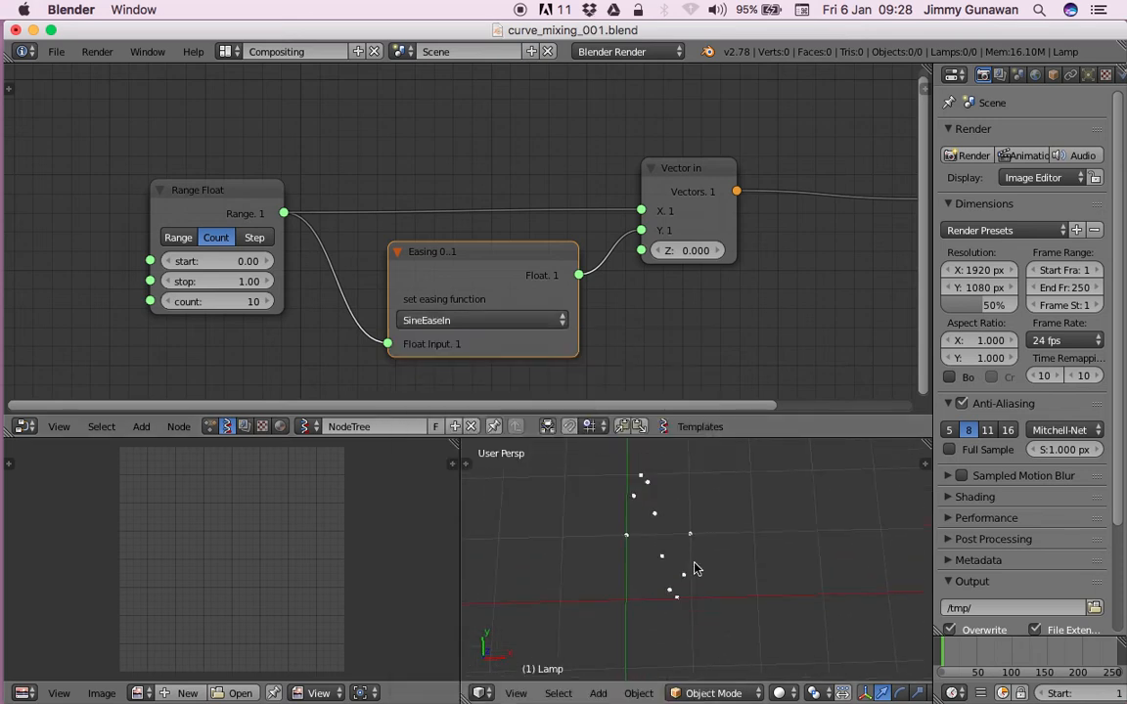
{"action": "left_click_drag", "start_coordinate": [208, 302], "coordinate": [256, 302]}
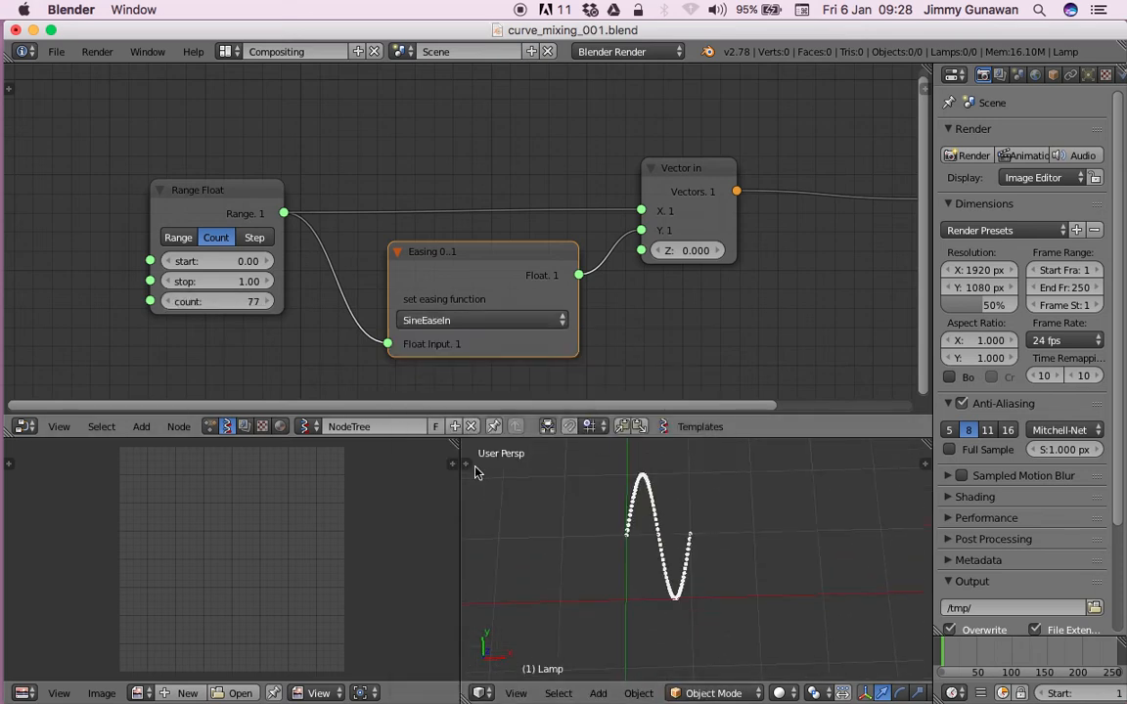
Enlarge the 3D view area upward and frame the plotted sine curve.
{"action": "scroll", "coordinate": [684, 536], "scroll_direction": "up", "scroll_amount": 1}
{"action": "left_click_drag", "start_coordinate": [712, 446], "coordinate": [711, 349]}
{"action": "middle_click_drag", "start_coordinate": [655, 463], "coordinate": [529, 421]}
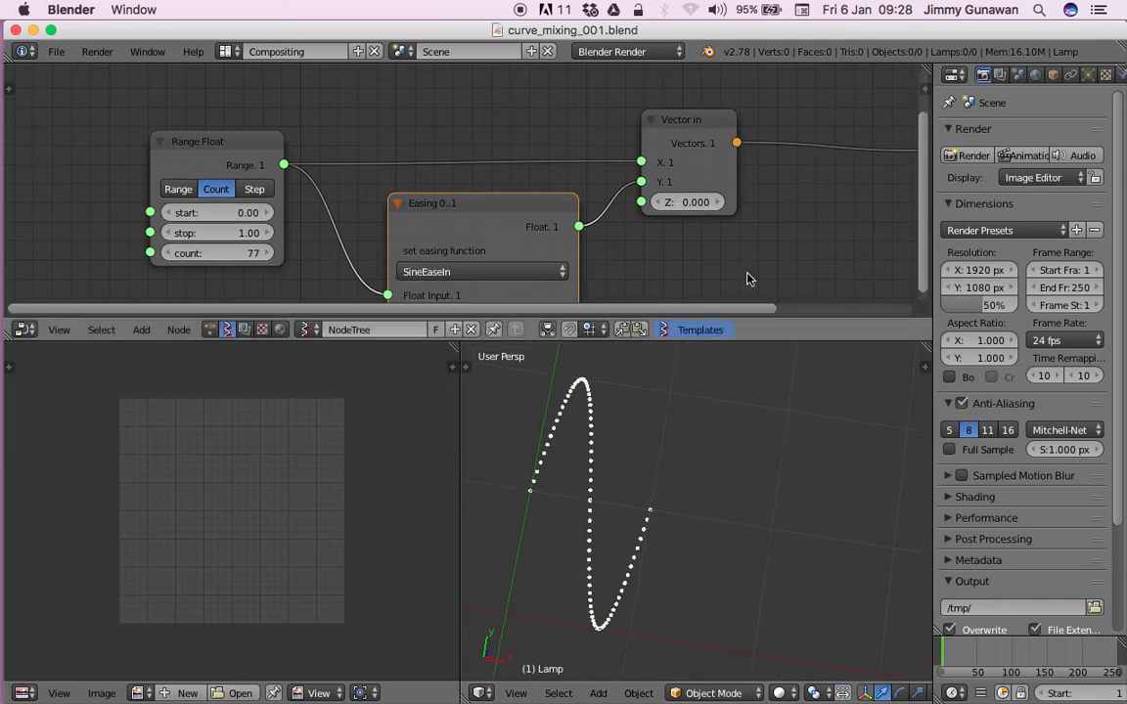
Insert a UV Connection node between Vector in and Viewer Draw, and link its data output to edg_pol.
{"action": "middle_click_drag", "start_coordinate": [793, 212], "coordinate": [486, 230]}
{"action": "scroll", "coordinate": [602, 200], "scroll_direction": "down", "scroll_amount": 1}
{"action": "left_click_drag", "start_coordinate": [674, 191], "coordinate": [737, 206]}
{"action": "key", "text": "shift+a"}
{"action": "left_click", "coordinate": [562, 134]}
{"action": "type", "text": "uv"}
{"action": "key", "text": "Return"}
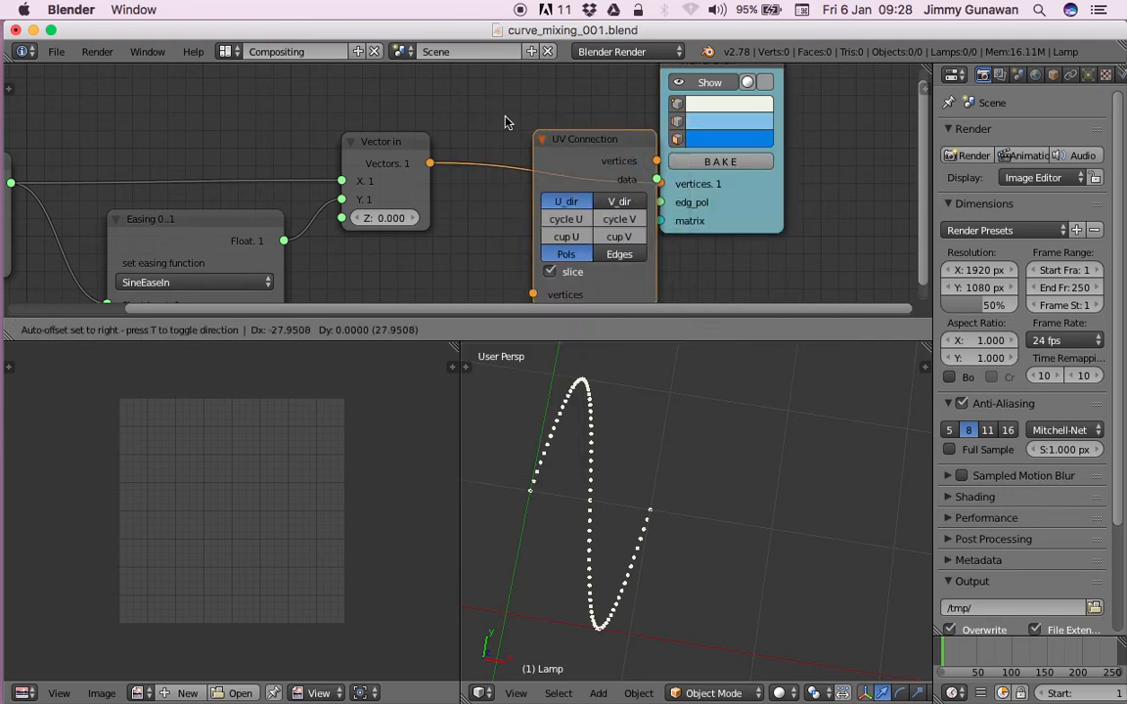
{"action": "left_click", "coordinate": [503, 99]}
{"action": "left_click_drag", "start_coordinate": [691, 205], "coordinate": [694, 202]}
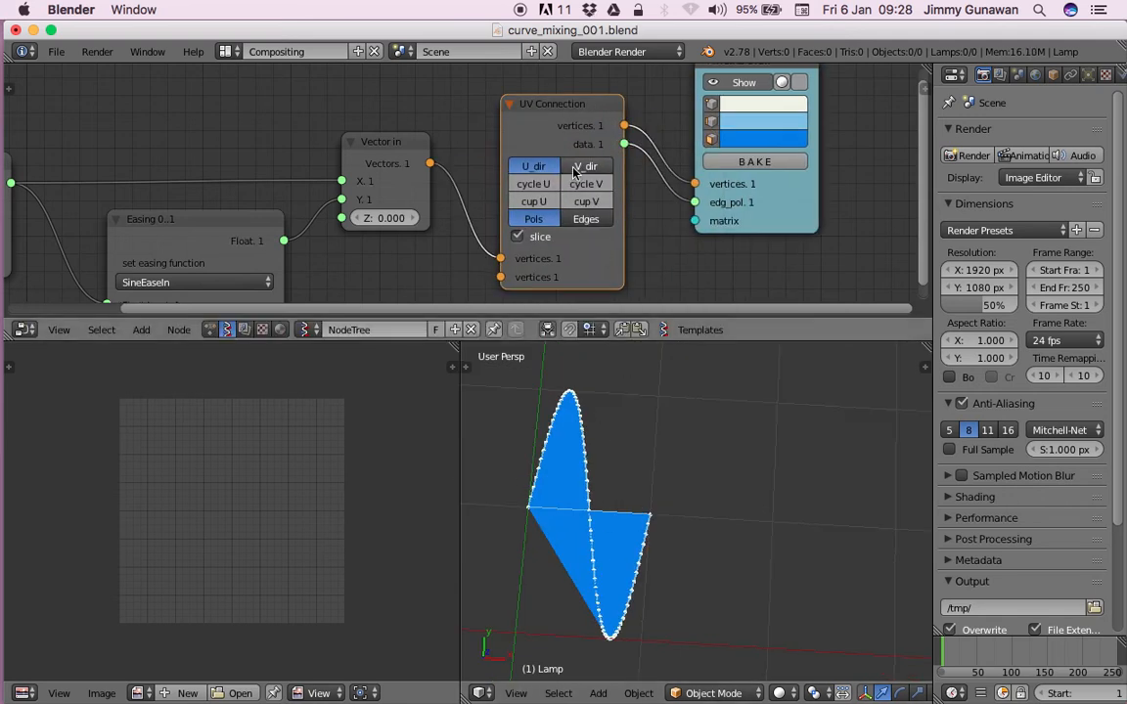
Switch the UV Connection output from polygons to Edges and save over the existing file.
{"action": "left_click", "coordinate": [587, 221]}
{"action": "scroll", "coordinate": [730, 486], "scroll_direction": "up", "scroll_amount": 5}
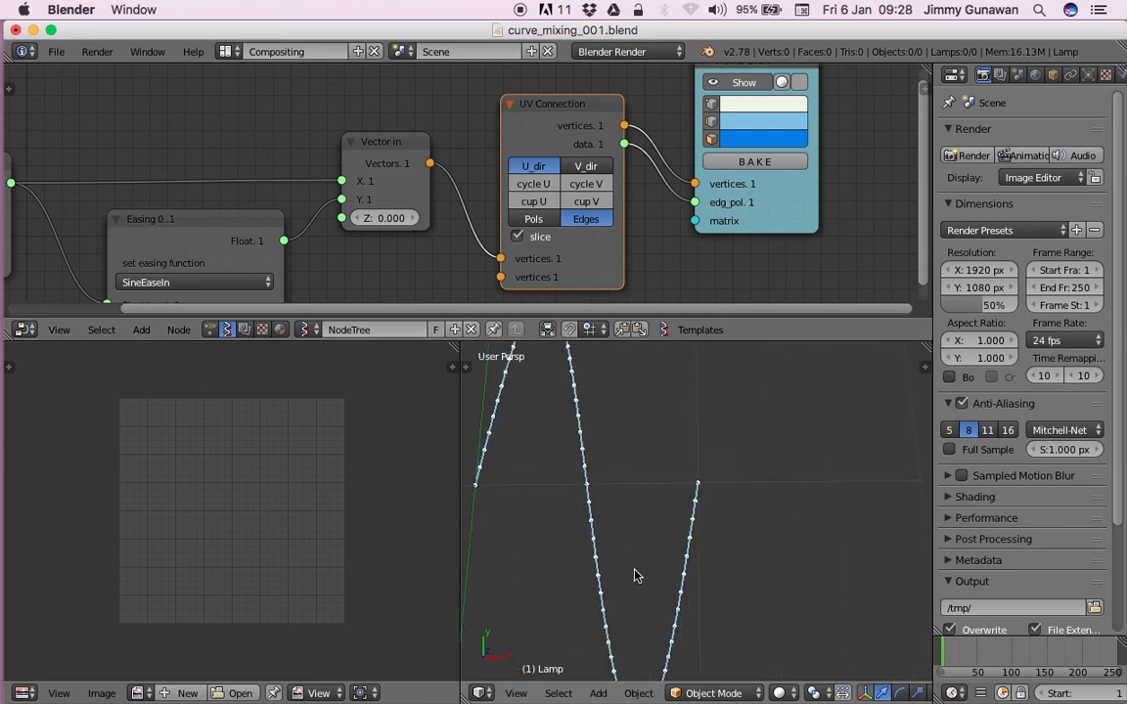
{"action": "scroll", "coordinate": [576, 533], "scroll_direction": "down", "scroll_amount": 5}
{"action": "key", "text": "ctrl+s"}
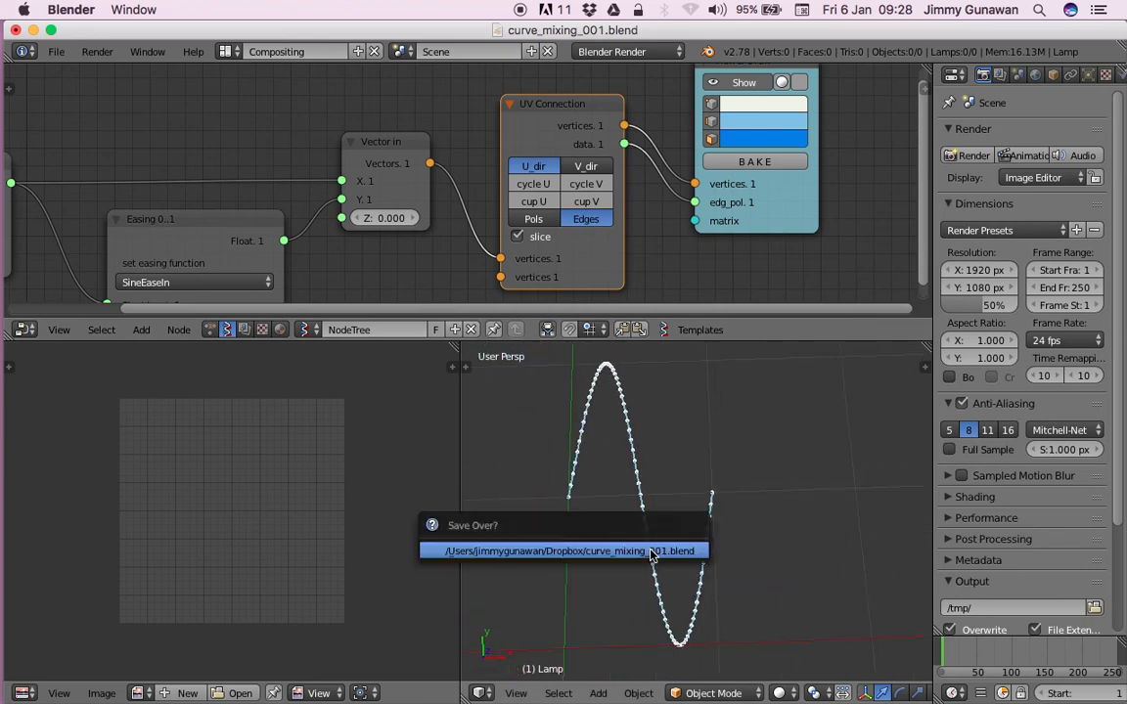
{"action": "left_click", "coordinate": [655, 548]}
Cycle through the Easing node's functions, comparing the plotted curves, and settle on ElasticEaseOut.
{"action": "scroll", "coordinate": [306, 243], "scroll_direction": "down", "scroll_amount": 2}
{"action": "scroll", "coordinate": [305, 243], "scroll_direction": "down", "scroll_amount": 2}
{"action": "scroll", "coordinate": [274, 229], "scroll_direction": "down", "scroll_amount": 8, "text": "ctrl"}
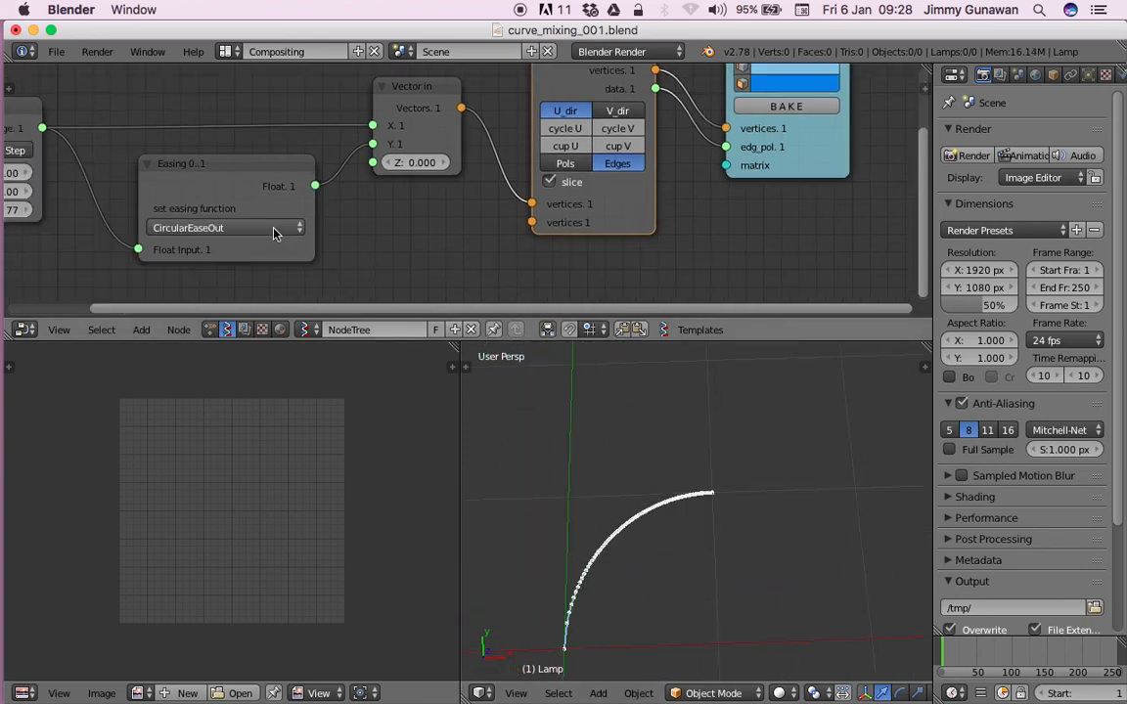
{"action": "scroll", "coordinate": [274, 229], "scroll_direction": "down", "scroll_amount": 6, "text": "ctrl"}
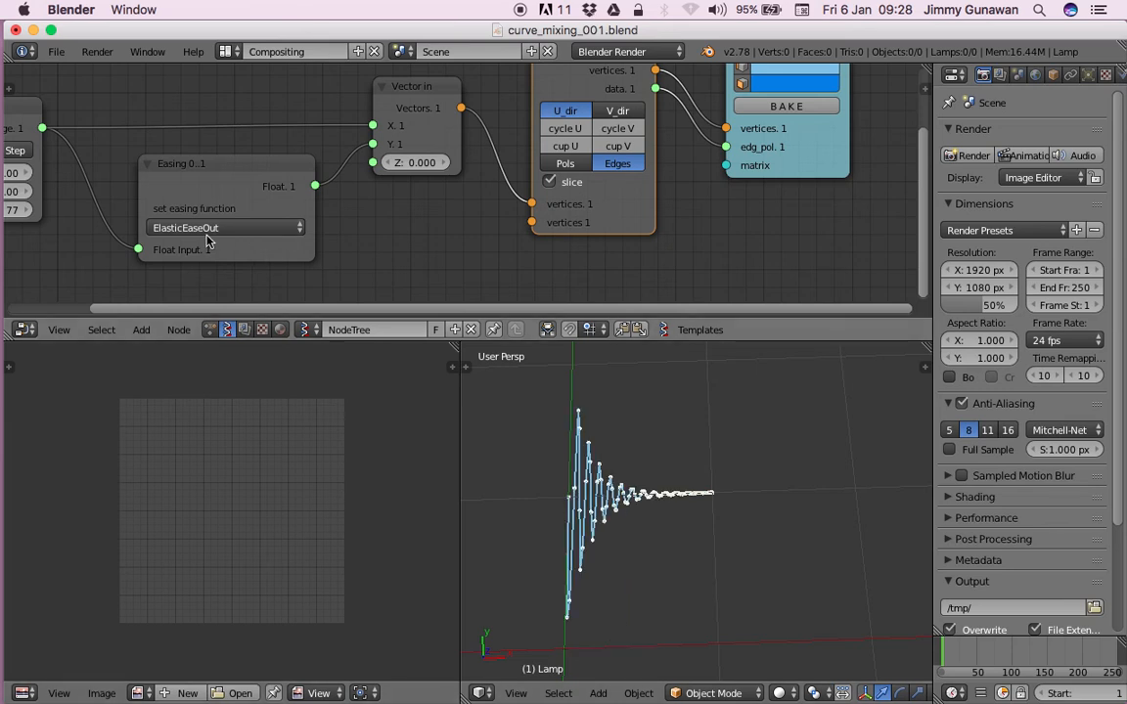
{"action": "scroll", "coordinate": [231, 239], "scroll_direction": "down", "scroll_amount": 3, "text": "ctrl"}
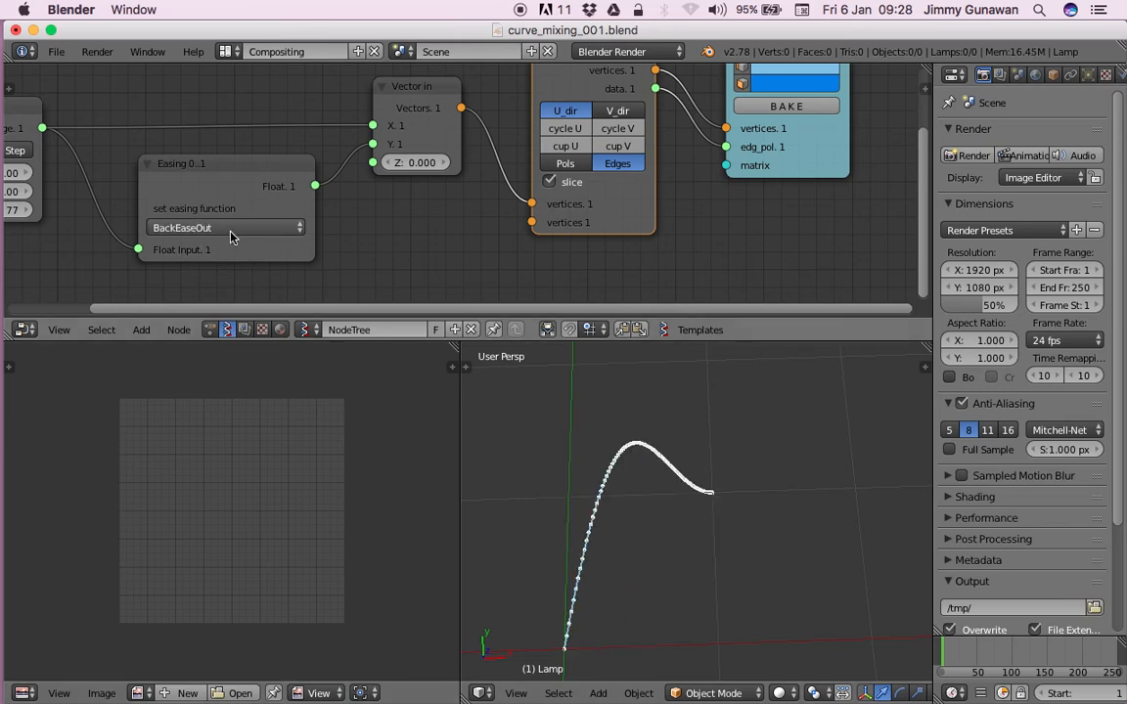
{"action": "scroll", "coordinate": [232, 238], "scroll_direction": "up", "scroll_amount": 3, "text": "ctrl"}
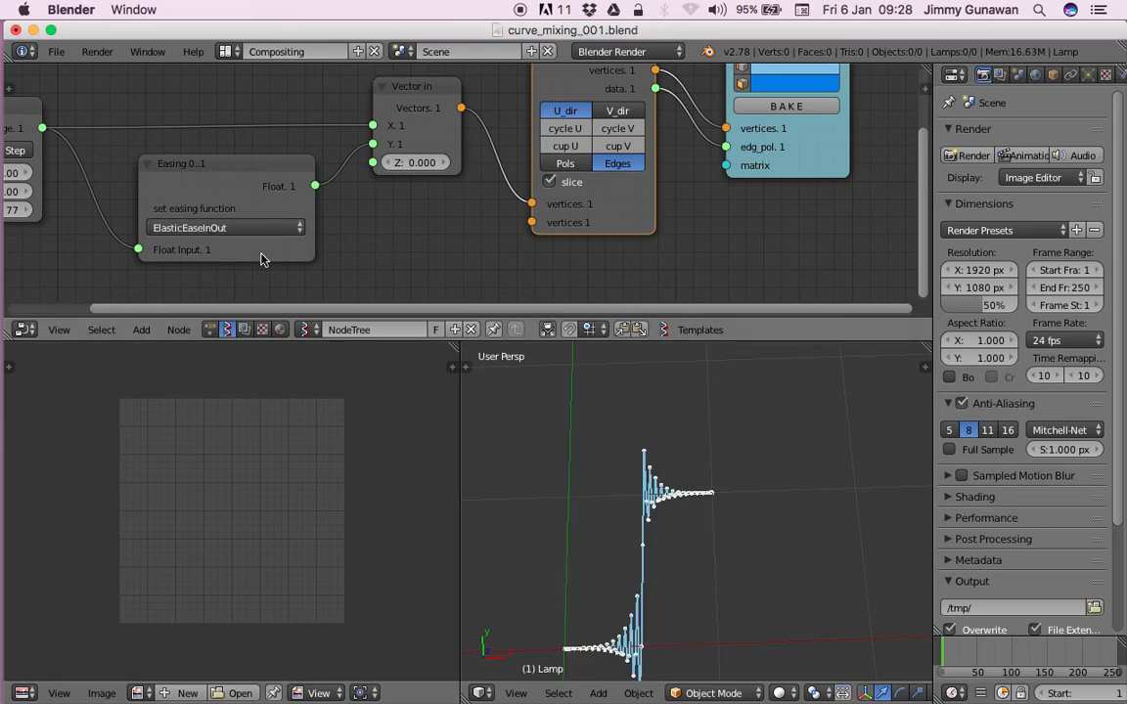
{"action": "scroll", "coordinate": [269, 231], "scroll_direction": "up", "scroll_amount": 1, "text": "ctrl"}
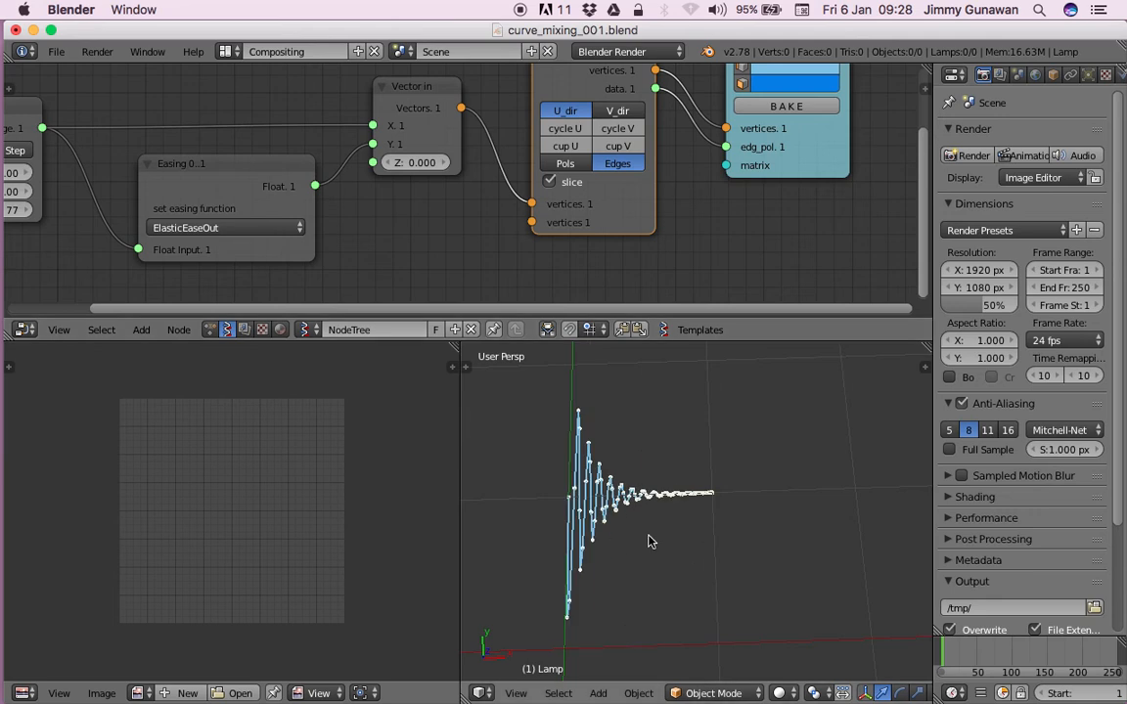
{"action": "middle_click_drag", "start_coordinate": [627, 506], "coordinate": [658, 511]}
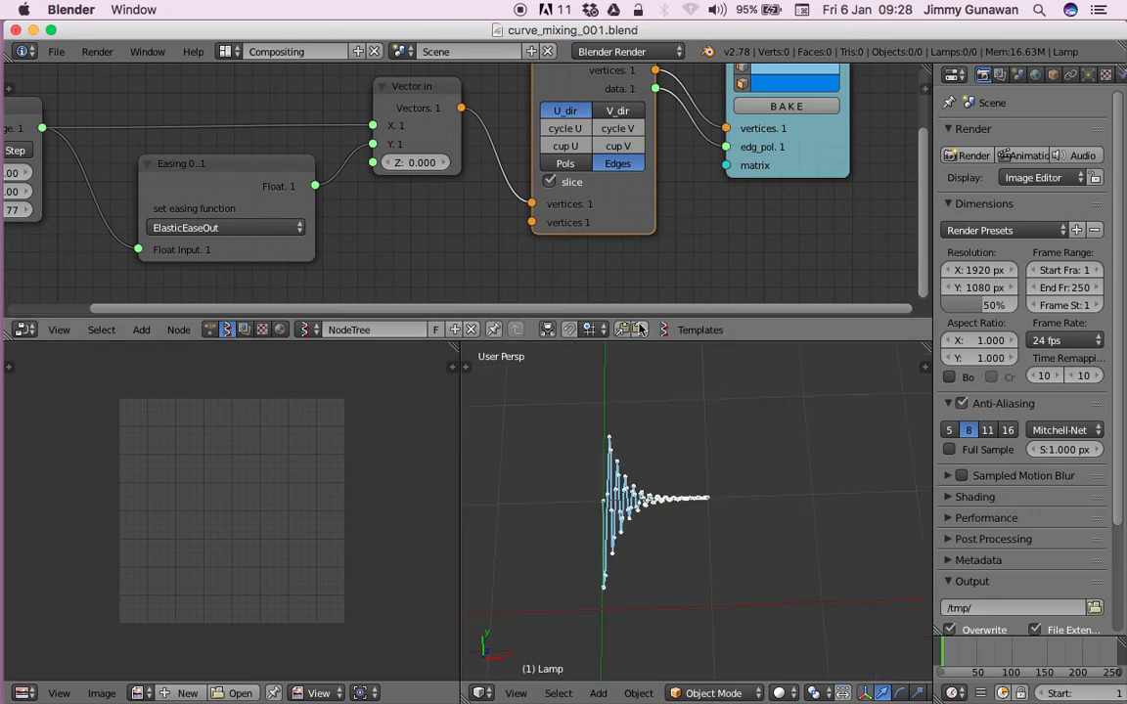
Enlarge the node editor downward, move the Viewer Draw node farther from UV Connection, and save the file.
{"action": "left_click_drag", "start_coordinate": [646, 339], "coordinate": [647, 448]}
{"action": "key", "text": "ctrl+s"}
{"action": "left_click", "coordinate": [648, 543]}
{"action": "key", "text": "Home"}
{"action": "middle_click_drag", "start_coordinate": [641, 289], "coordinate": [623, 386]}
{"action": "left_click_drag", "start_coordinate": [703, 318], "coordinate": [823, 318]}
{"action": "key", "text": "ctrl+s"}
{"action": "left_click", "coordinate": [822, 318]}
{"action": "middle_click_drag", "start_coordinate": [703, 293], "coordinate": [702, 339]}
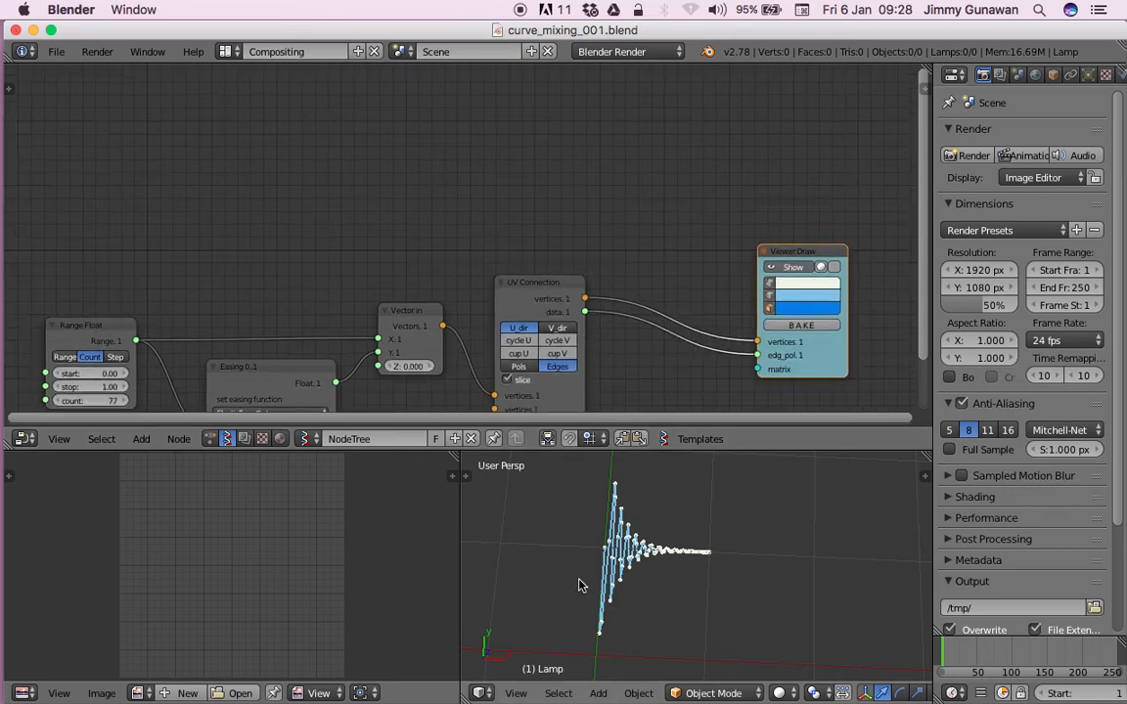
{"action": "middle_click_drag", "start_coordinate": [501, 115], "coordinate": [511, 120]}
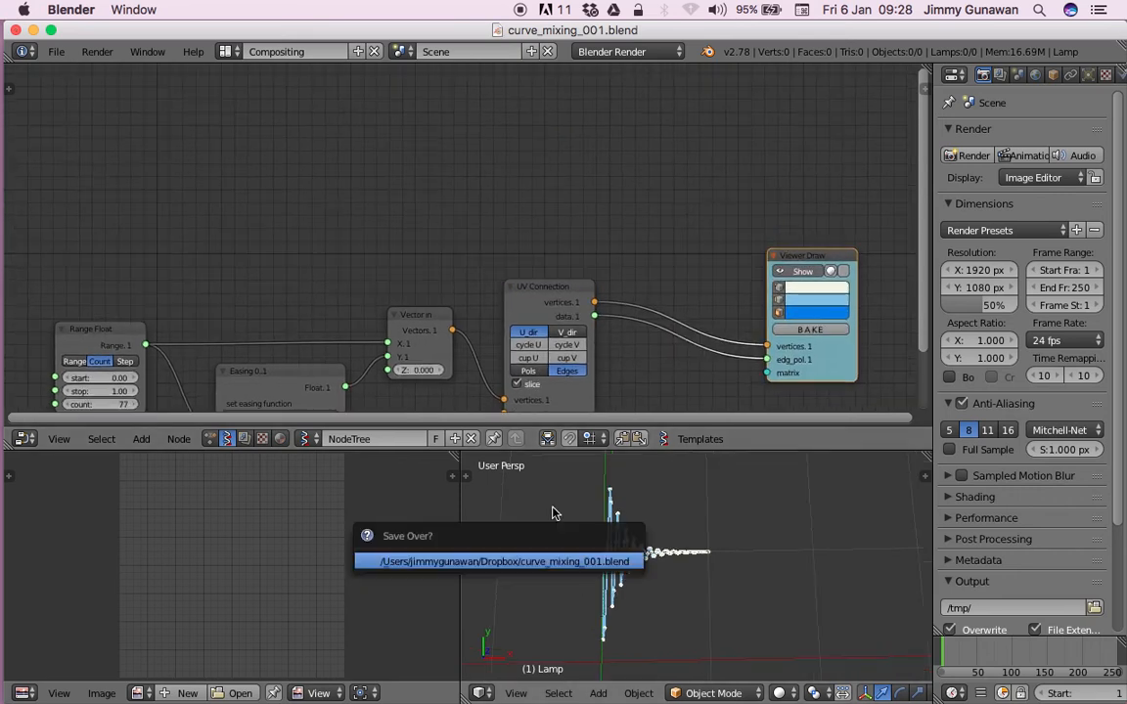
Add a Line node in the empty space above the easing chain.
{"action": "key", "text": "space"}
{"action": "type", "text": "line"}
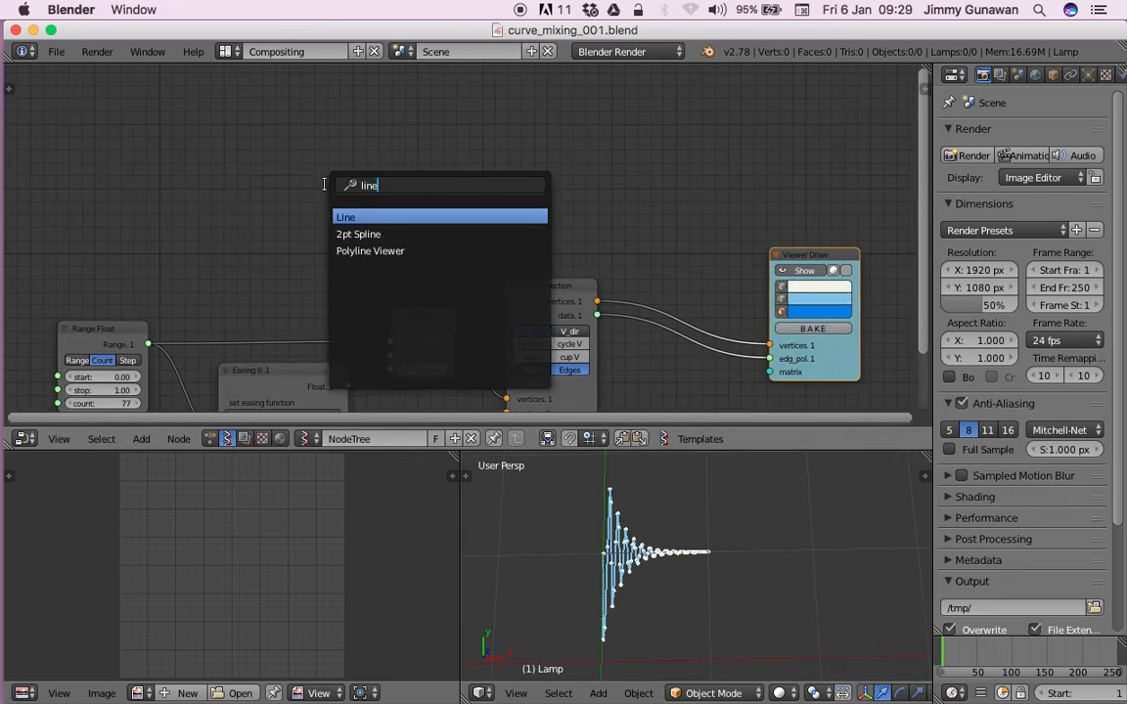
{"action": "key", "text": "Return"}
{"action": "left_click", "coordinate": [245, 126]}
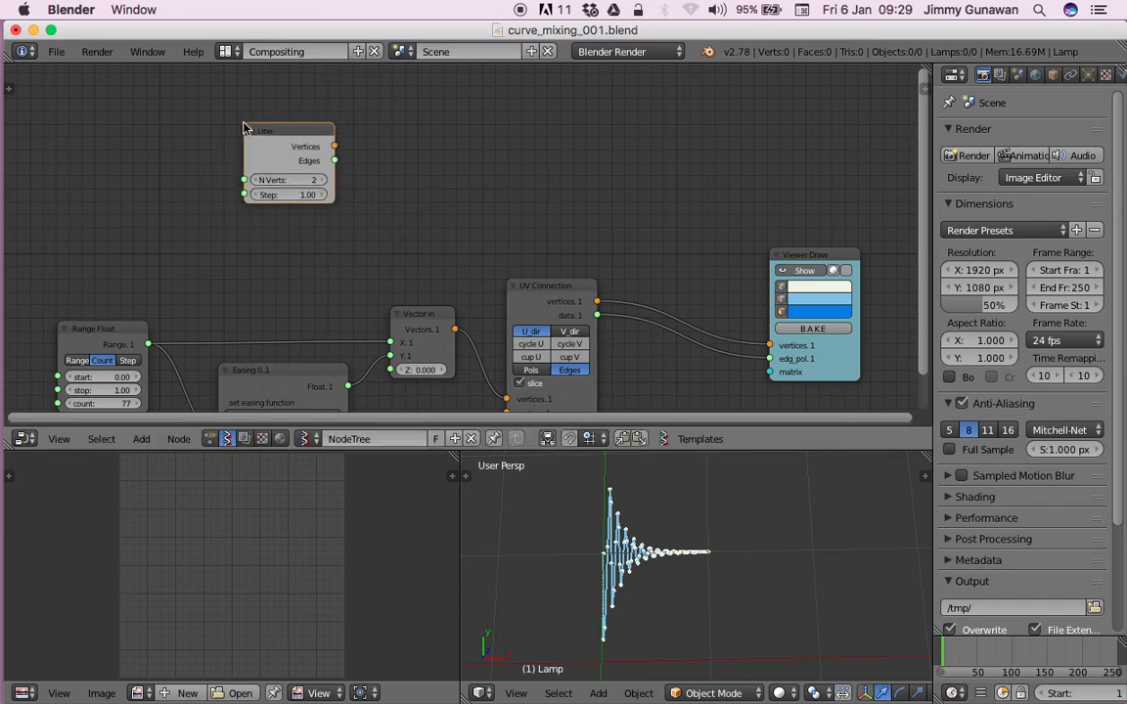
{"action": "scroll", "coordinate": [550, 151], "scroll_direction": "up", "scroll_amount": 1}
{"action": "scroll", "coordinate": [551, 151], "scroll_direction": "right", "scroll_amount": 1}
Add an Adaptive Edges node above the UV Connection node and save the file.
{"action": "key", "text": "space"}
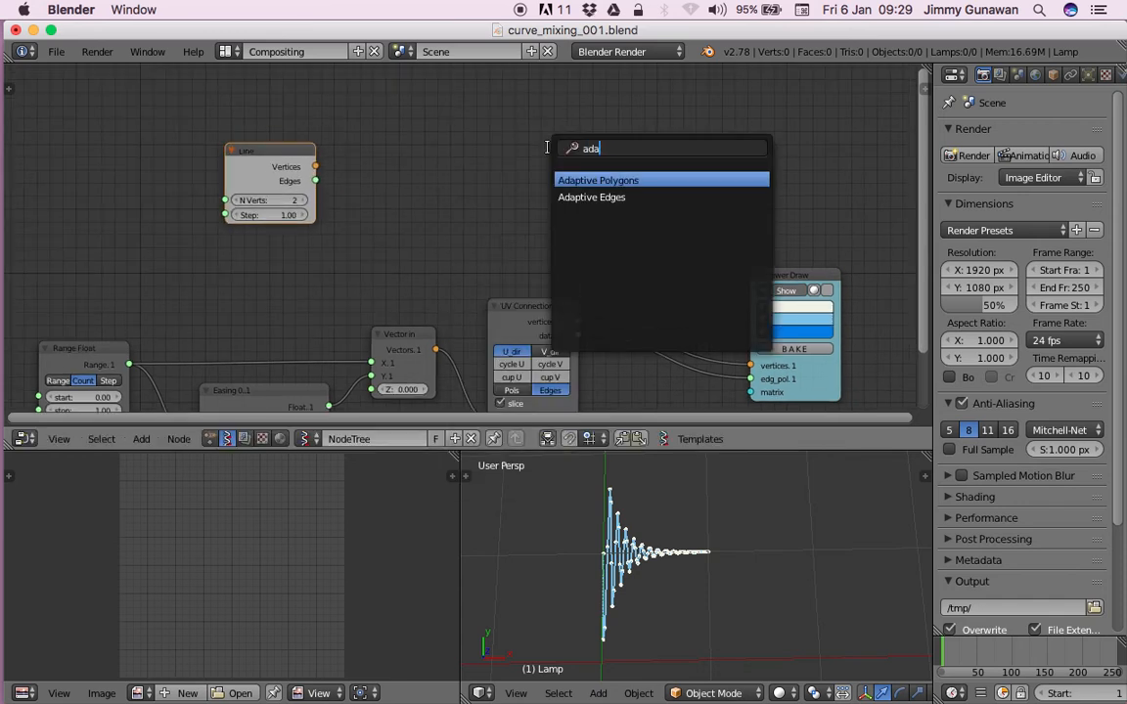
{"action": "key", "text": "Down"}
{"action": "key", "text": "Return"}
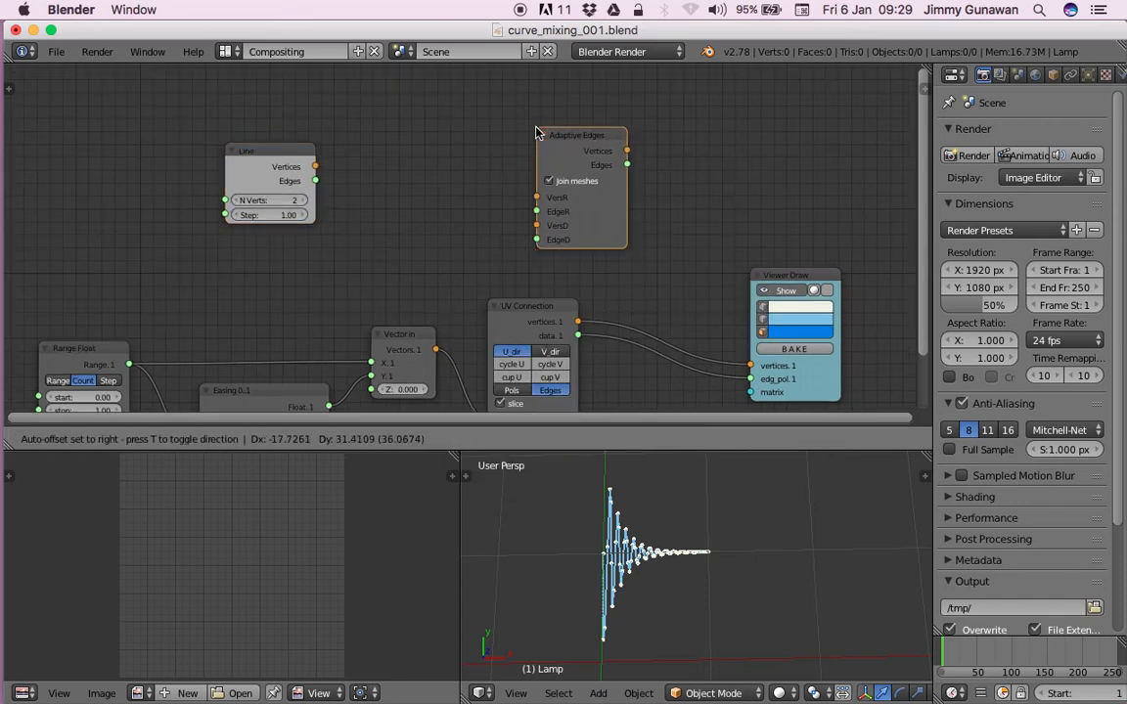
{"action": "left_click", "coordinate": [541, 128]}
{"action": "key", "text": "ctrl+s"}
Reposition the Line node higher and move Adaptive Edges above the Viewer Draw node, saving the file.
{"action": "left_click_drag", "start_coordinate": [591, 140], "coordinate": [694, 135]}
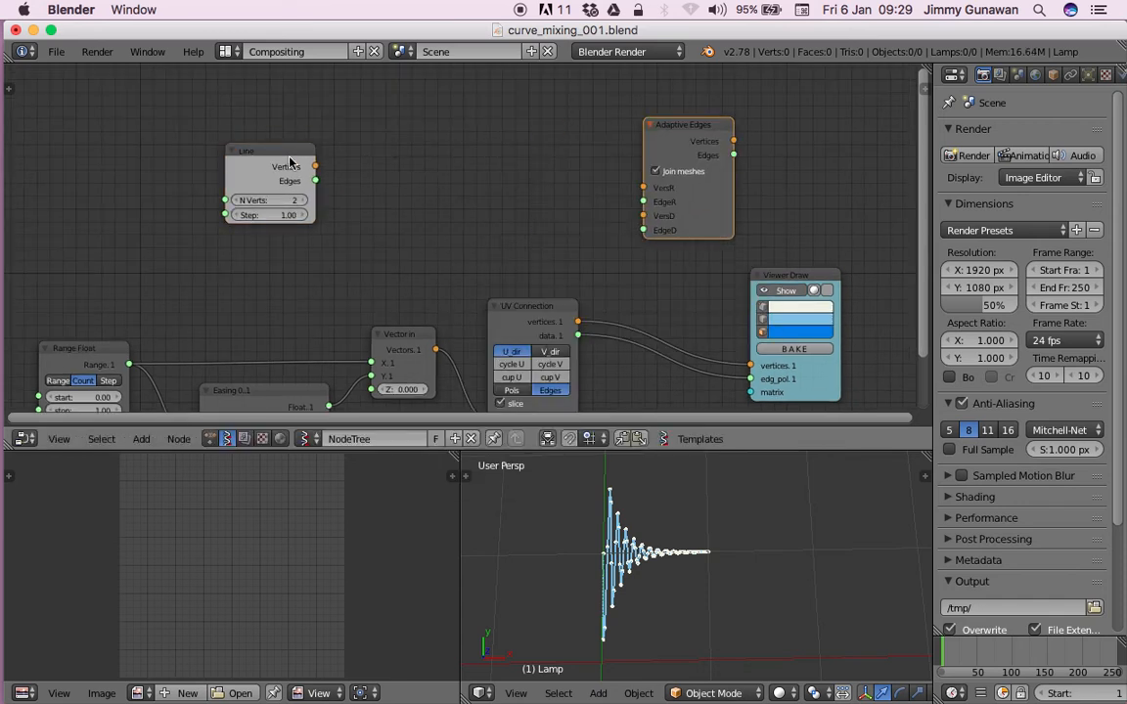
{"action": "left_click_drag", "start_coordinate": [276, 161], "coordinate": [362, 118]}
{"action": "key", "text": "ctrl+s"}
{"action": "left_click_drag", "start_coordinate": [686, 126], "coordinate": [741, 128]}
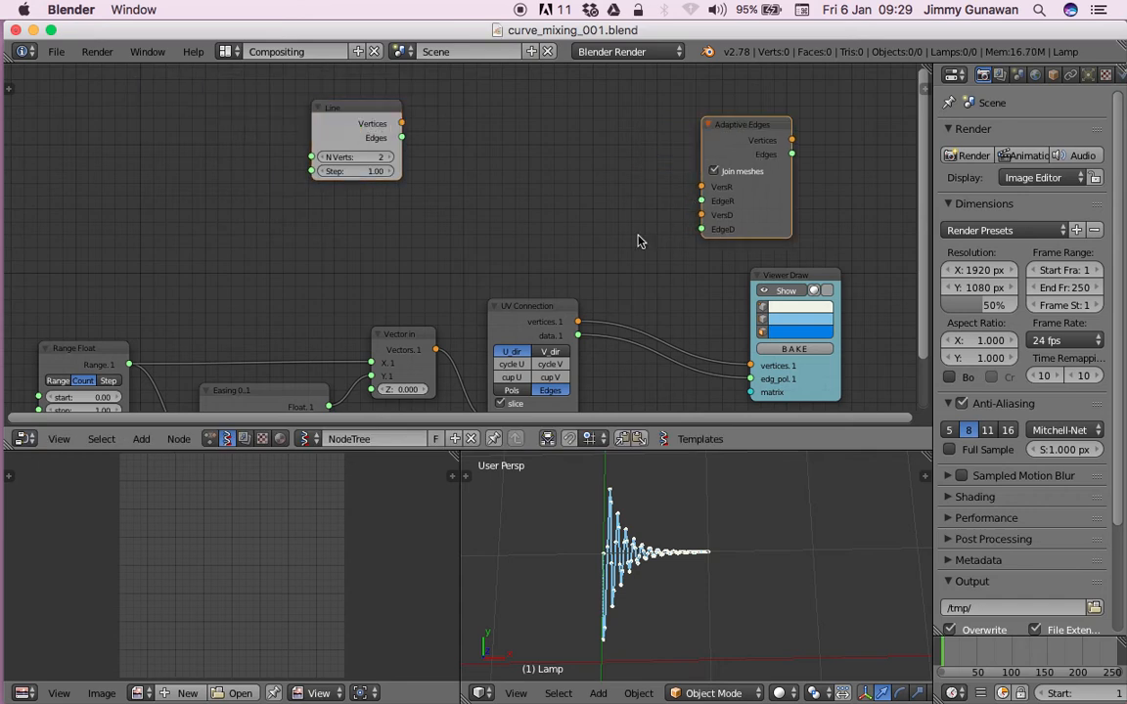
Move the Line node closer to Adaptive Edges and link its Vertices to VersR and Edges to EdgeR.
{"action": "scroll", "coordinate": [377, 362], "scroll_direction": "down", "scroll_amount": 3}
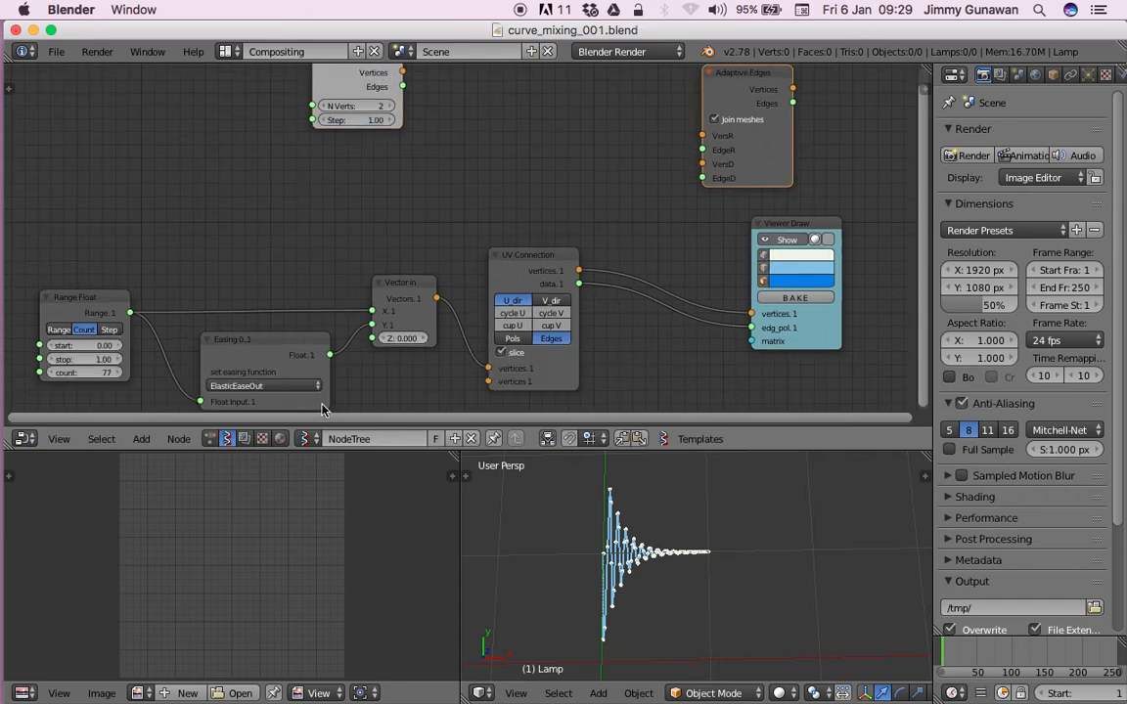
{"action": "scroll", "coordinate": [239, 330], "scroll_direction": "down", "scroll_amount": 1}
{"action": "scroll", "coordinate": [225, 332], "scroll_direction": "up", "scroll_amount": 1}
{"action": "scroll", "coordinate": [376, 272], "scroll_direction": "up", "scroll_amount": 1}
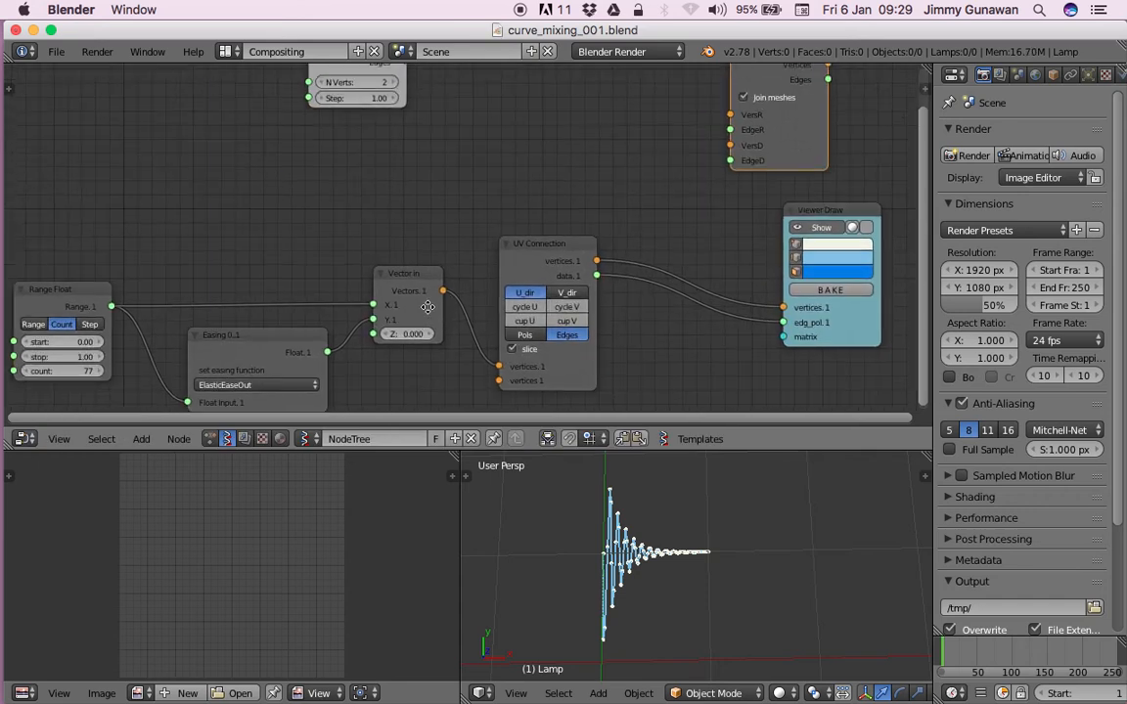
{"action": "scroll", "coordinate": [607, 556], "scroll_direction": "up", "scroll_amount": 2}
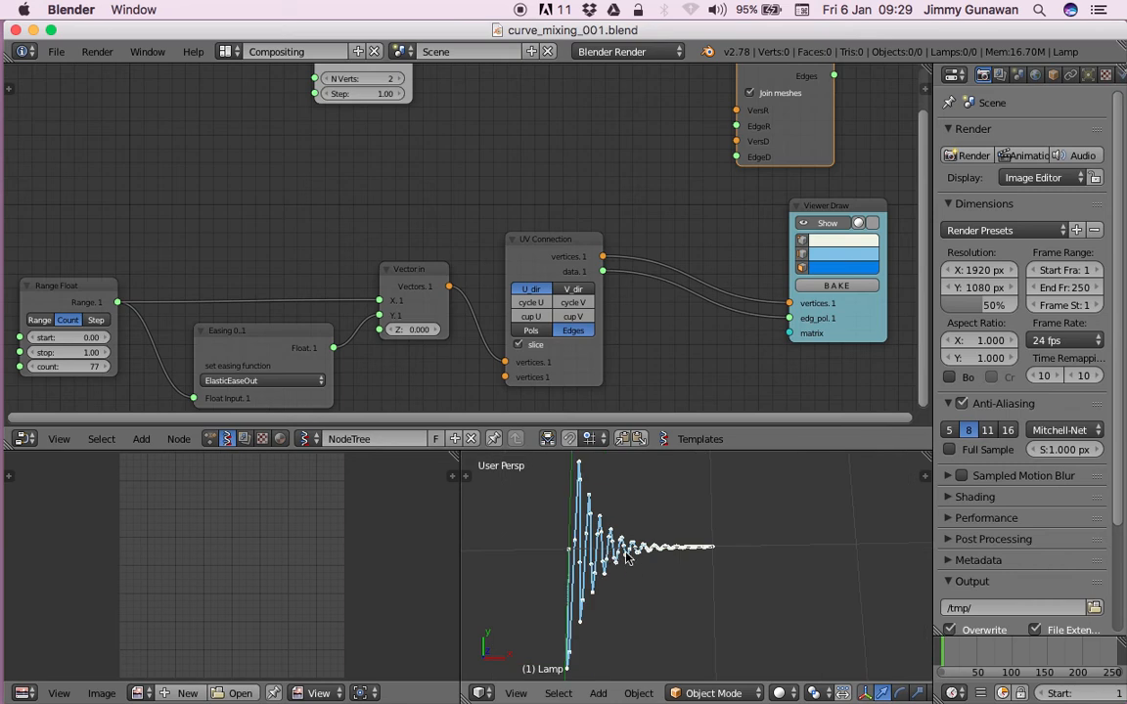
{"action": "scroll", "coordinate": [407, 125], "scroll_direction": "up", "scroll_amount": 3}
{"action": "left_click_drag", "start_coordinate": [395, 114], "coordinate": [489, 125]}
{"action": "key", "text": "super+s"}
{"action": "left_click", "coordinate": [414, 111]}
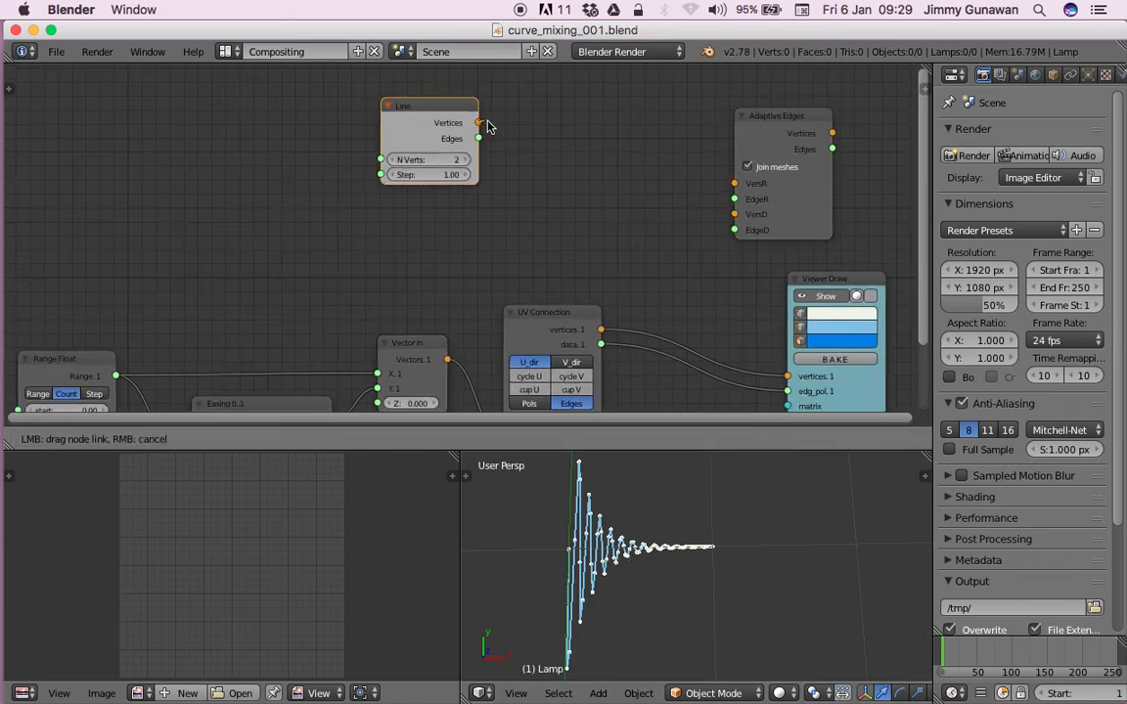
{"action": "left_click_drag", "start_coordinate": [732, 188], "coordinate": [734, 184]}
{"action": "left_click_drag", "start_coordinate": [478, 138], "coordinate": [734, 199]}
Link the UV Connection vertices and data outputs to VersD and EdgeD, and change the current frame to 26.
{"action": "scroll", "coordinate": [599, 278], "scroll_direction": "down", "scroll_amount": 2}
{"action": "left_click_drag", "start_coordinate": [597, 278], "coordinate": [729, 177]}
{"action": "middle_click_drag", "start_coordinate": [538, 212], "coordinate": [553, 210]}
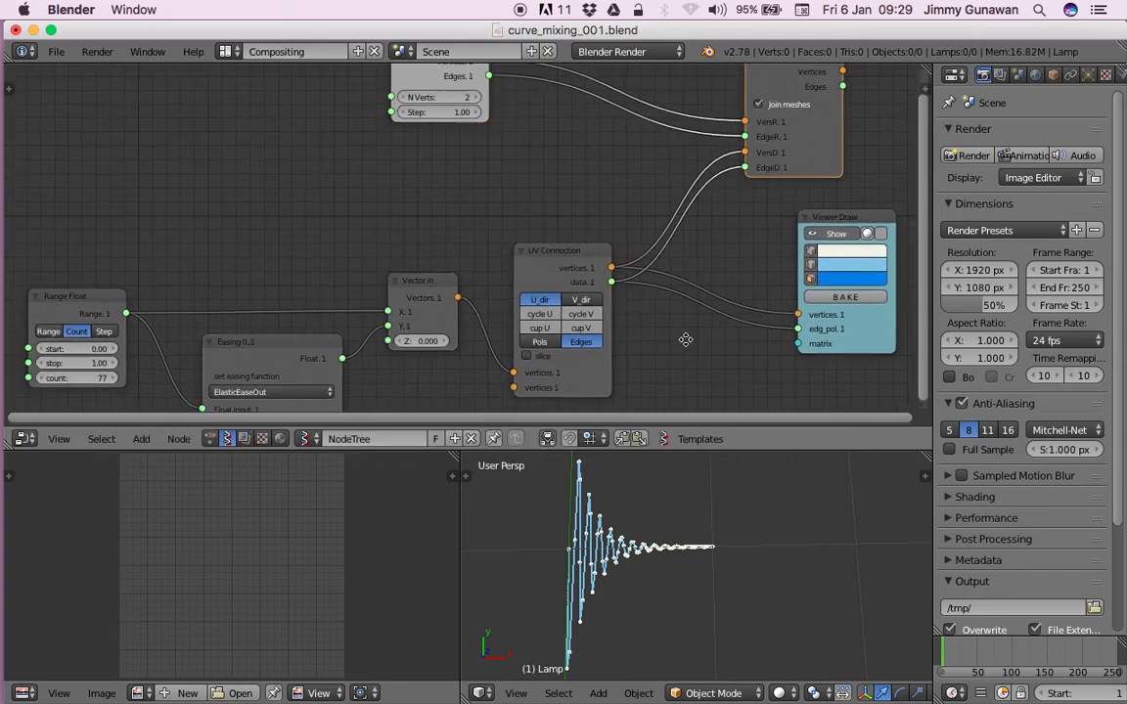
{"action": "left_click", "coordinate": [960, 650]}
Hide the Viewer Draw output, duplicate the node beside Adaptive Edges, link Vertices and Edges to the copy, and save.
{"action": "middle_click_drag", "start_coordinate": [757, 192], "coordinate": [591, 255]}
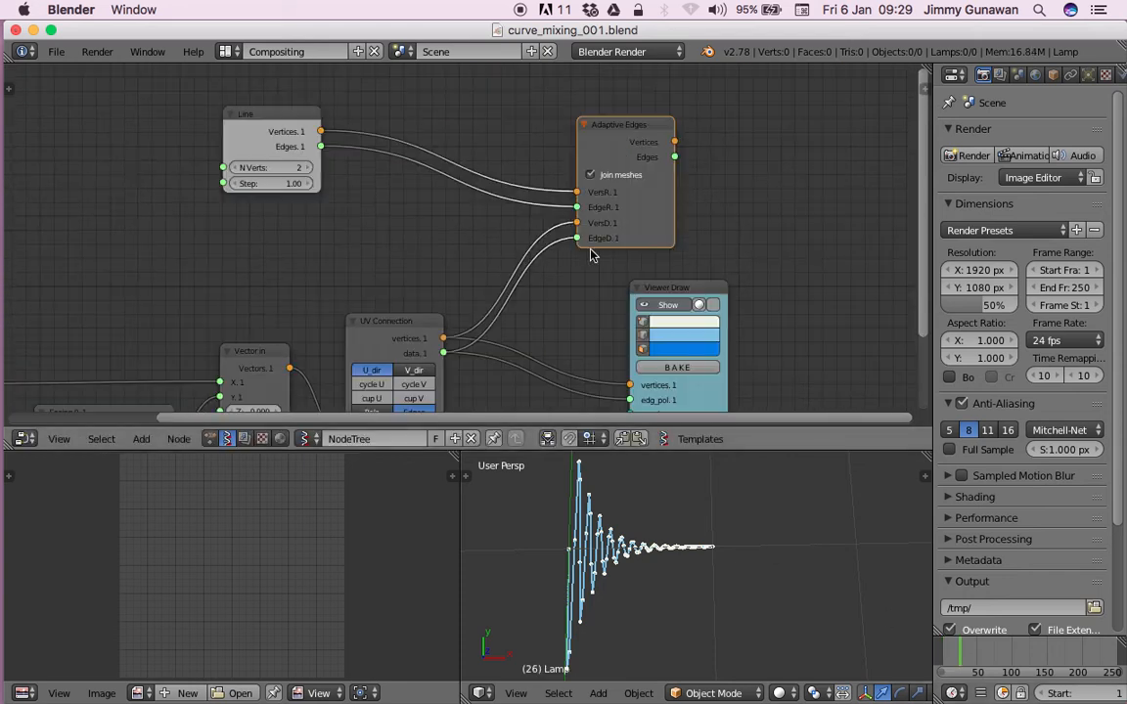
{"action": "left_click_drag", "start_coordinate": [671, 286], "coordinate": [632, 295]}
{"action": "key", "text": "shift+d"}
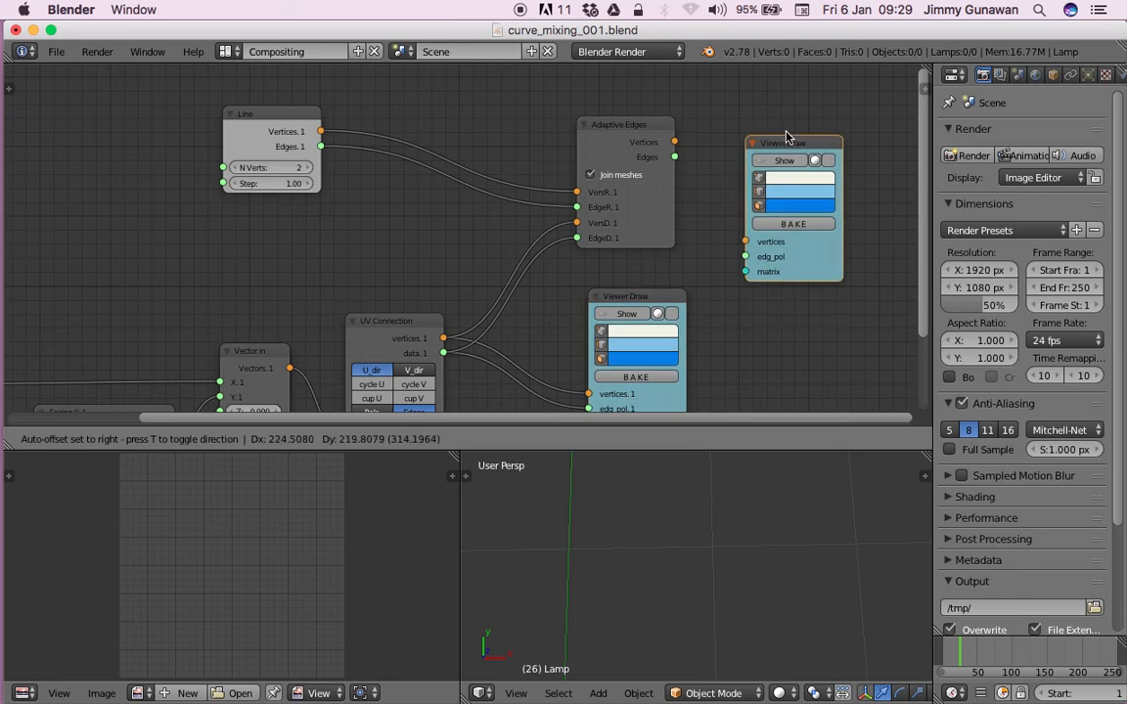
{"action": "left_click", "coordinate": [771, 126]}
{"action": "mouse_move", "coordinate": [675, 142]}
{"action": "left_mouse_down"}
{"action": "mouse_move", "coordinate": [743, 213]}
{"action": "mouse_move", "coordinate": [743, 228]}
{"action": "left_mouse_up"}
{"action": "scroll", "coordinate": [719, 546], "scroll_direction": "down", "scroll_amount": 3}
{"action": "scroll", "coordinate": [543, 330], "scroll_direction": "down", "scroll_amount": 3}
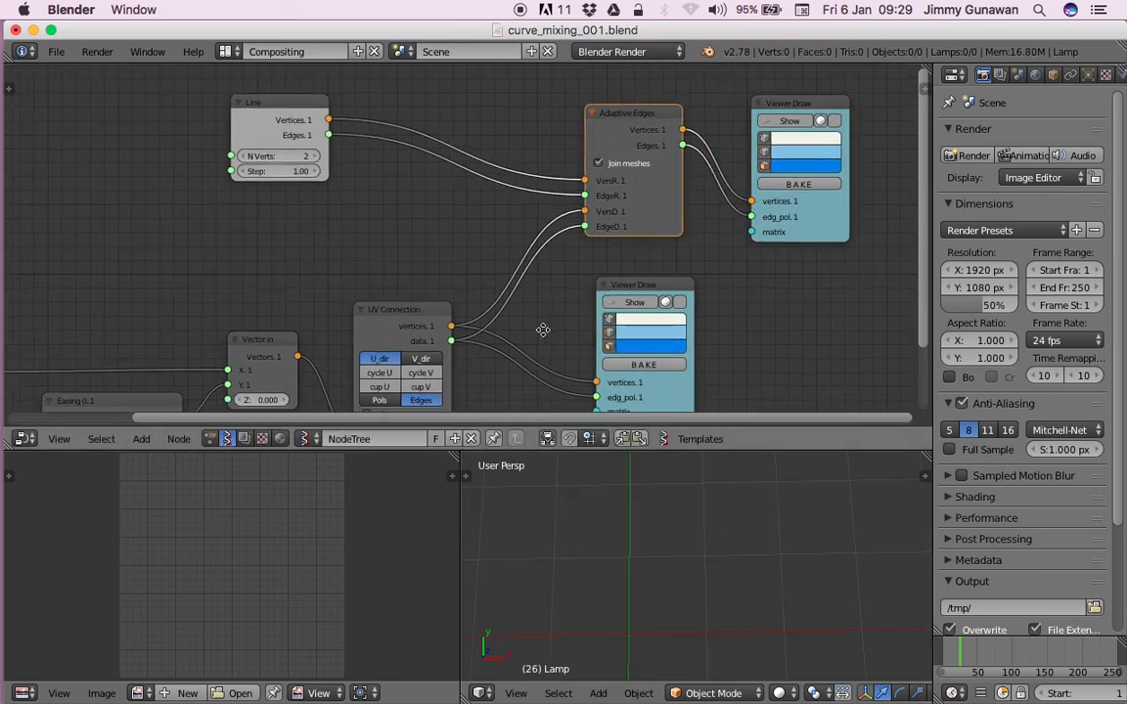
{"action": "key", "text": "Home"}
{"action": "key", "text": "ctrl+s"}
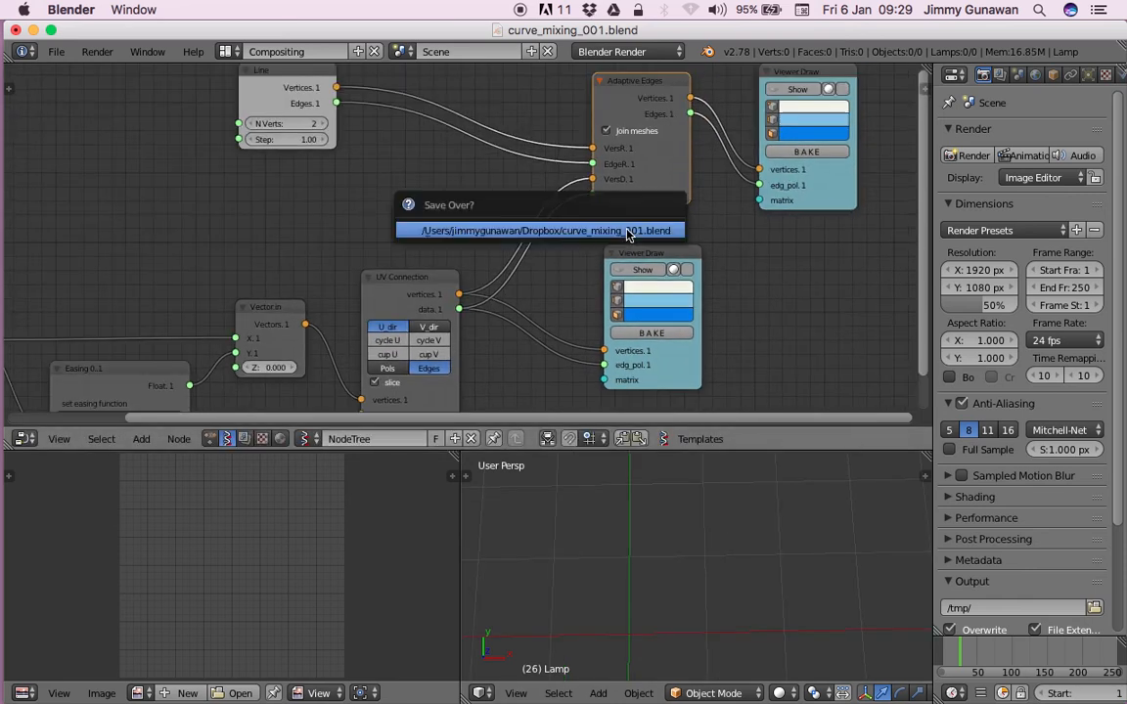
Turn on display for the copied Viewer Draw, set the Line node's N Verts to 6, and save the file.
{"action": "left_click", "coordinate": [750, 121]}
{"action": "left_click_drag", "start_coordinate": [751, 137], "coordinate": [769, 134]}
{"action": "left_click", "coordinate": [354, 149]}
{"action": "left_click", "coordinate": [354, 149]}
{"action": "left_click", "coordinate": [354, 149]}
{"action": "scroll", "coordinate": [731, 568], "scroll_direction": "down", "scroll_amount": 1}
{"action": "middle_click_drag", "start_coordinate": [745, 580], "coordinate": [622, 556], "text": "shift"}
{"action": "key", "text": "ctrl+s"}
{"action": "left_click", "coordinate": [606, 556]}
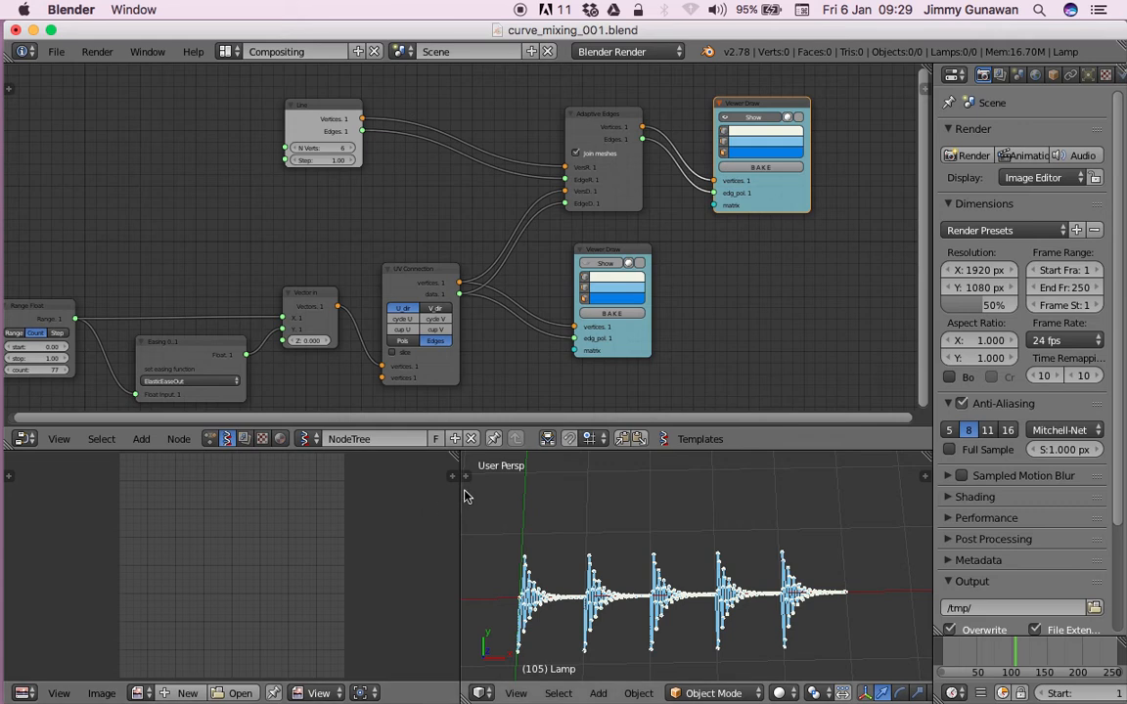
Widen the 3D view area and nudge the lower Viewer Draw node closer to UV Connection.
{"action": "left_click_drag", "start_coordinate": [460, 490], "coordinate": [298, 489]}
{"action": "mouse_move", "coordinate": [387, 301]}
{"action": "middle_mouse_down"}
{"action": "mouse_move", "coordinate": [395, 237]}
{"action": "mouse_move", "coordinate": [418, 274]}
{"action": "middle_mouse_up"}
{"action": "left_click", "coordinate": [413, 223]}
{"action": "left_click_drag", "start_coordinate": [616, 240], "coordinate": [594, 237]}
{"action": "middle_click_drag", "start_coordinate": [617, 613], "coordinate": [587, 548]}
{"action": "scroll", "coordinate": [318, 294], "scroll_direction": "left", "scroll_amount": 5}
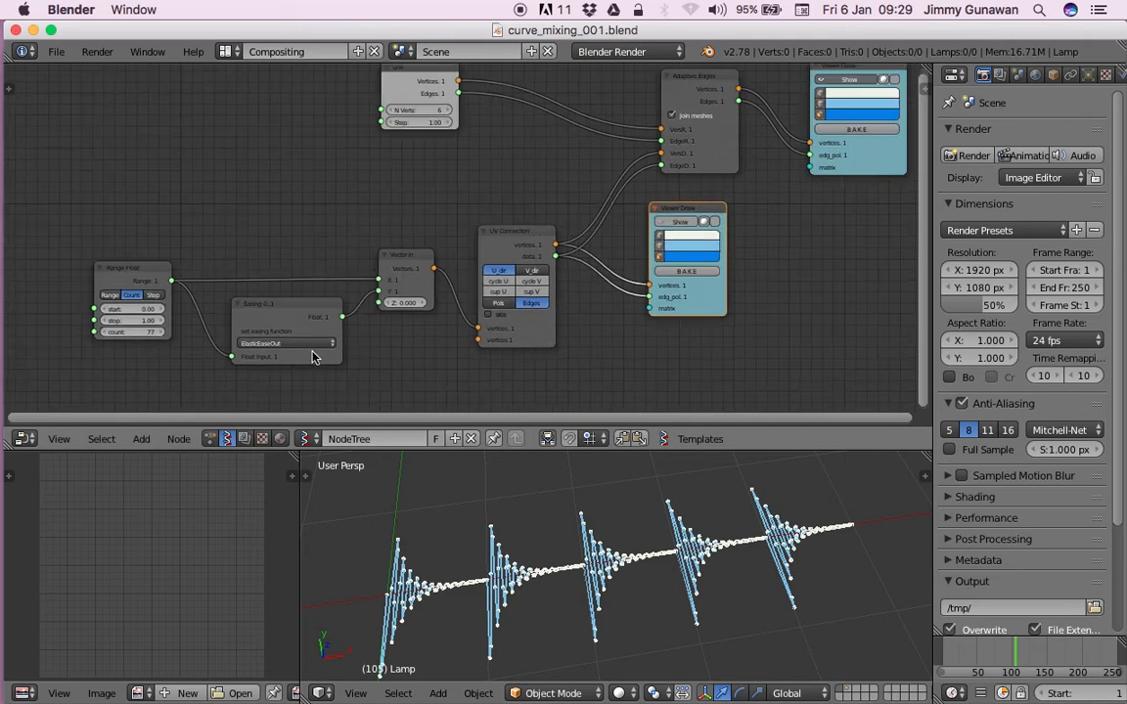
Try other easing functions such as BackEaseOut, ElasticEaseIn and BounceEaseOut on the repeated curves, and return to ElasticEaseOut.
{"action": "scroll", "coordinate": [313, 345], "scroll_direction": "up", "scroll_amount": 3, "text": "ctrl"}
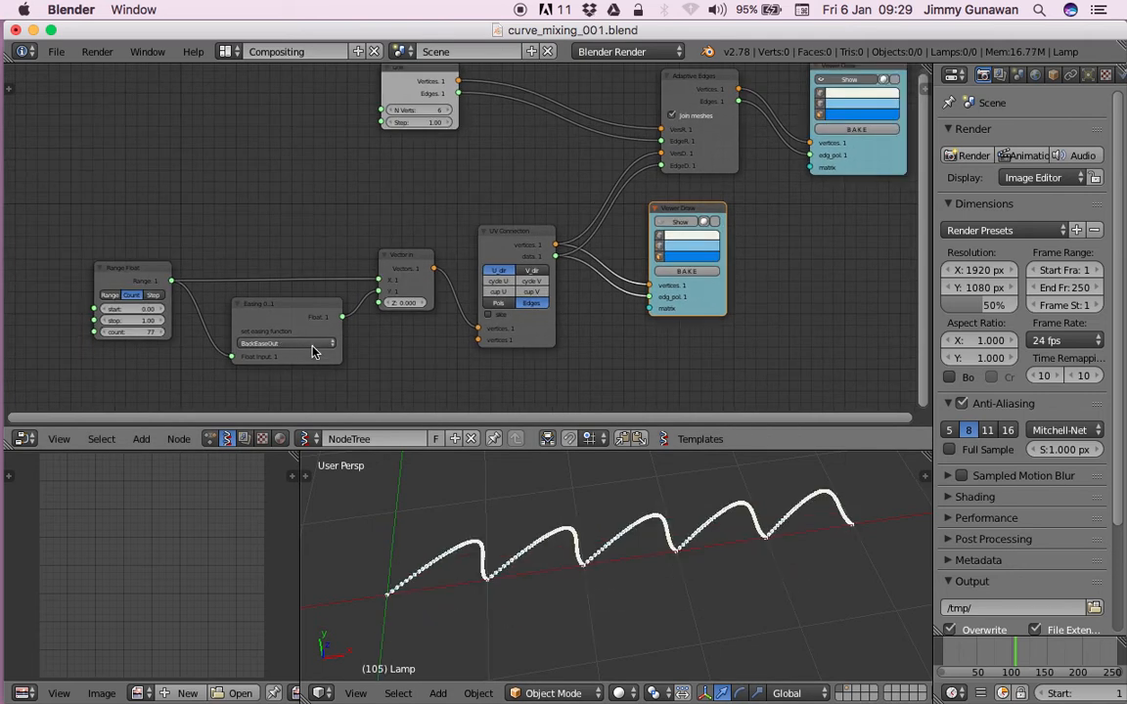
{"action": "middle_click_drag", "start_coordinate": [548, 517], "coordinate": [528, 504]}
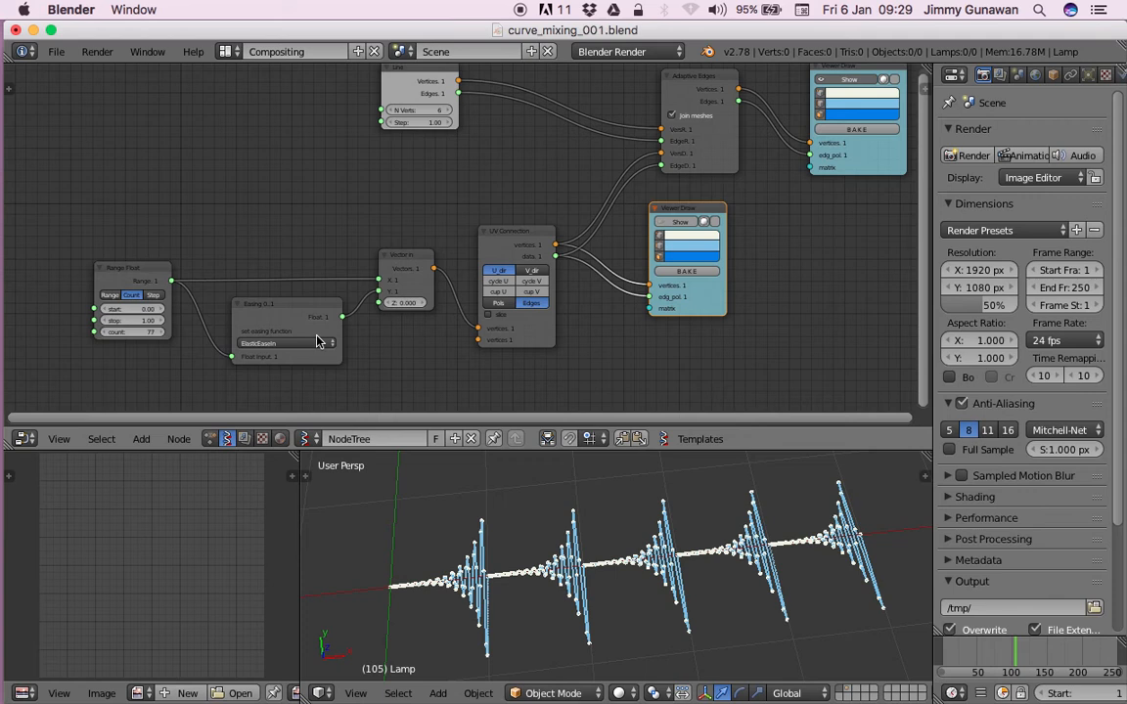
{"action": "scroll", "coordinate": [316, 342], "scroll_direction": "up", "scroll_amount": 12, "text": "ctrl"}
{"action": "scroll", "coordinate": [316, 344], "scroll_direction": "up", "scroll_amount": 2, "text": "ctrl"}
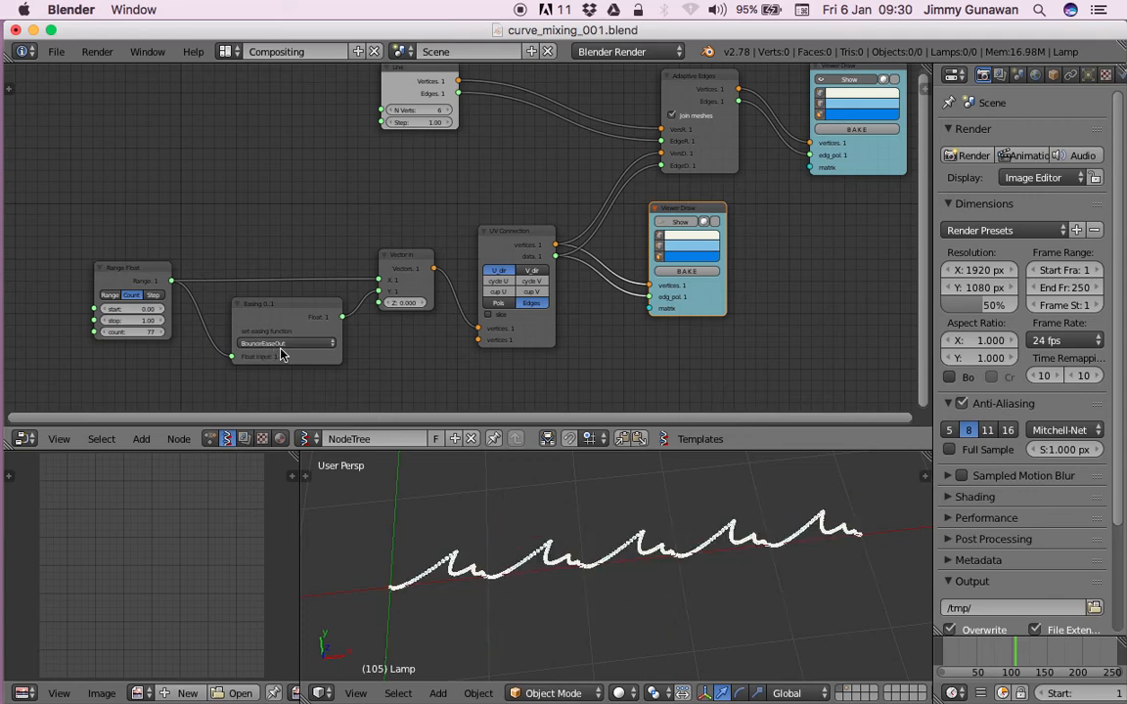
{"action": "scroll", "coordinate": [289, 344], "scroll_direction": "up", "scroll_amount": 4, "text": "ctrl"}
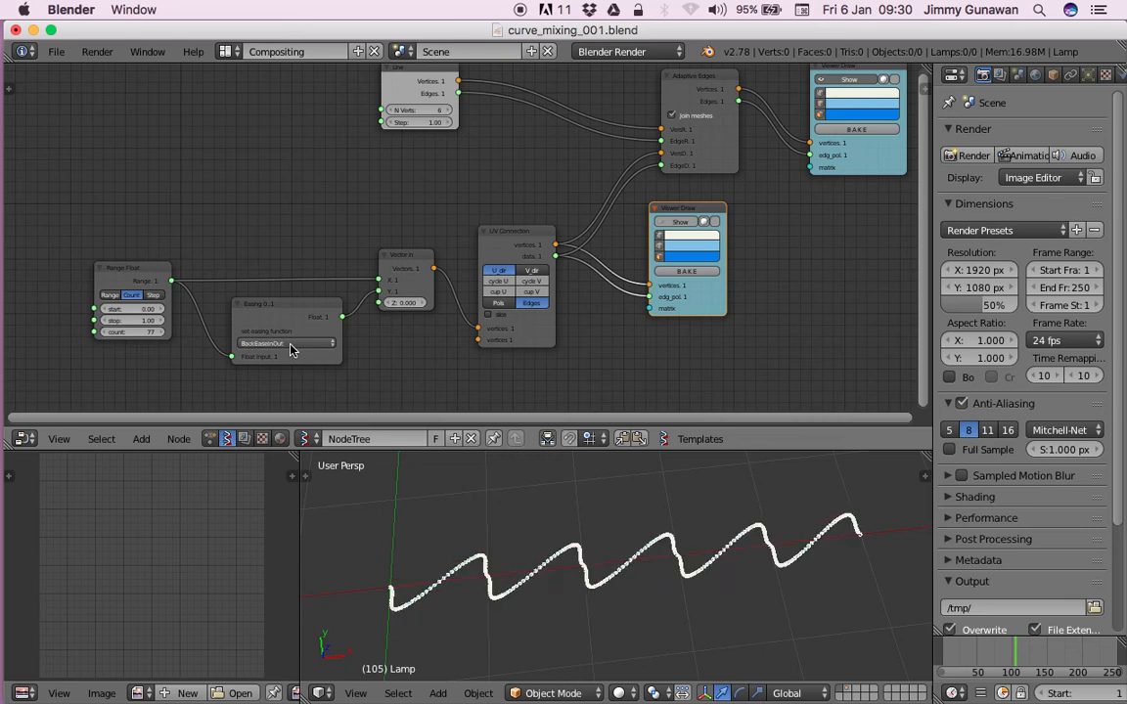
{"action": "scroll", "coordinate": [290, 350], "scroll_direction": "up", "scroll_amount": 1, "text": "ctrl"}
Move the Easing and Range Float nodes away from Vector in to make room between them.
{"action": "left_click_drag", "start_coordinate": [294, 335], "coordinate": [257, 346]}
{"action": "left_click_drag", "start_coordinate": [147, 273], "coordinate": [89, 279]}
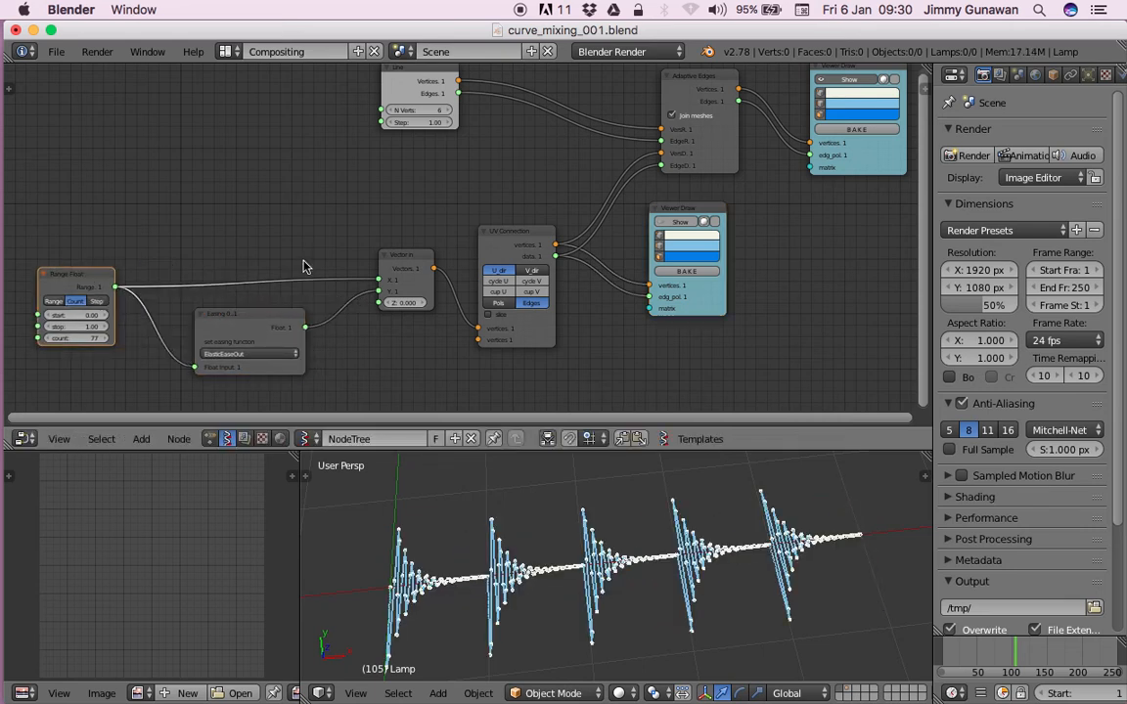
{"action": "left_click", "coordinate": [409, 271]}
{"action": "left_click_drag", "start_coordinate": [277, 320], "coordinate": [264, 314]}
Add a math node with the Sine function and insert it between the Easing output and the Vector in Y input.
{"action": "scroll", "coordinate": [365, 312], "scroll_direction": "down", "scroll_amount": 4}
{"action": "key", "text": "shift+a"}
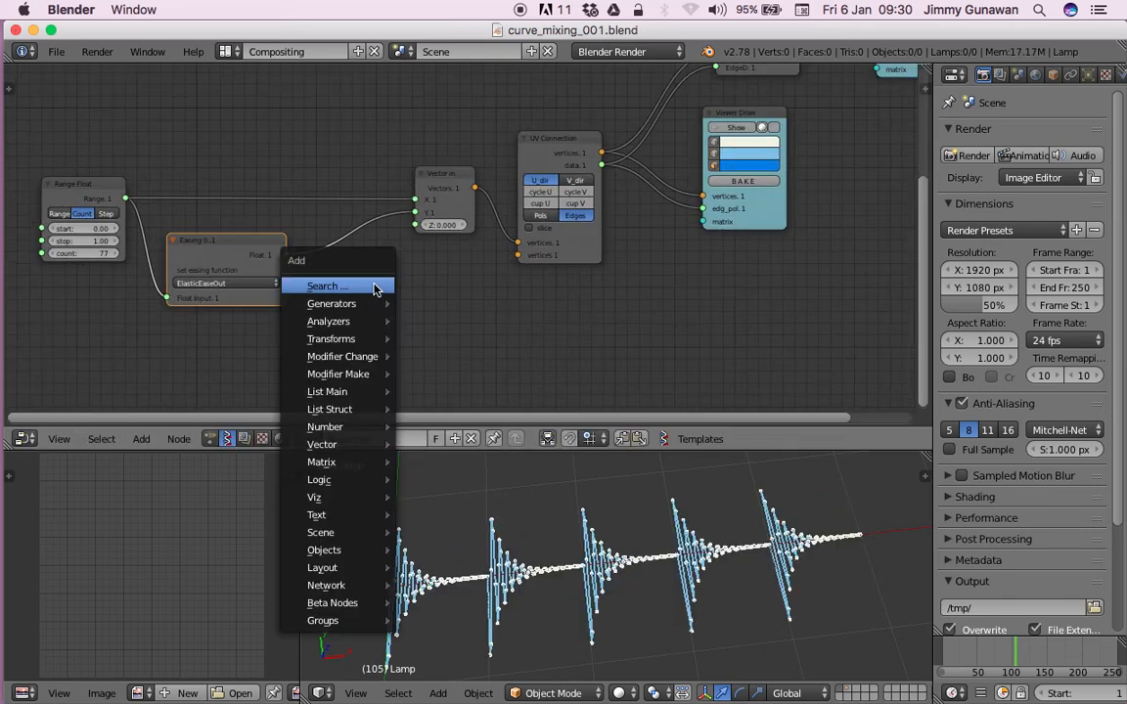
{"action": "left_click", "coordinate": [325, 285]}
{"action": "type", "text": "math"}
{"action": "key", "text": "Down"}
{"action": "key", "text": "Return"}
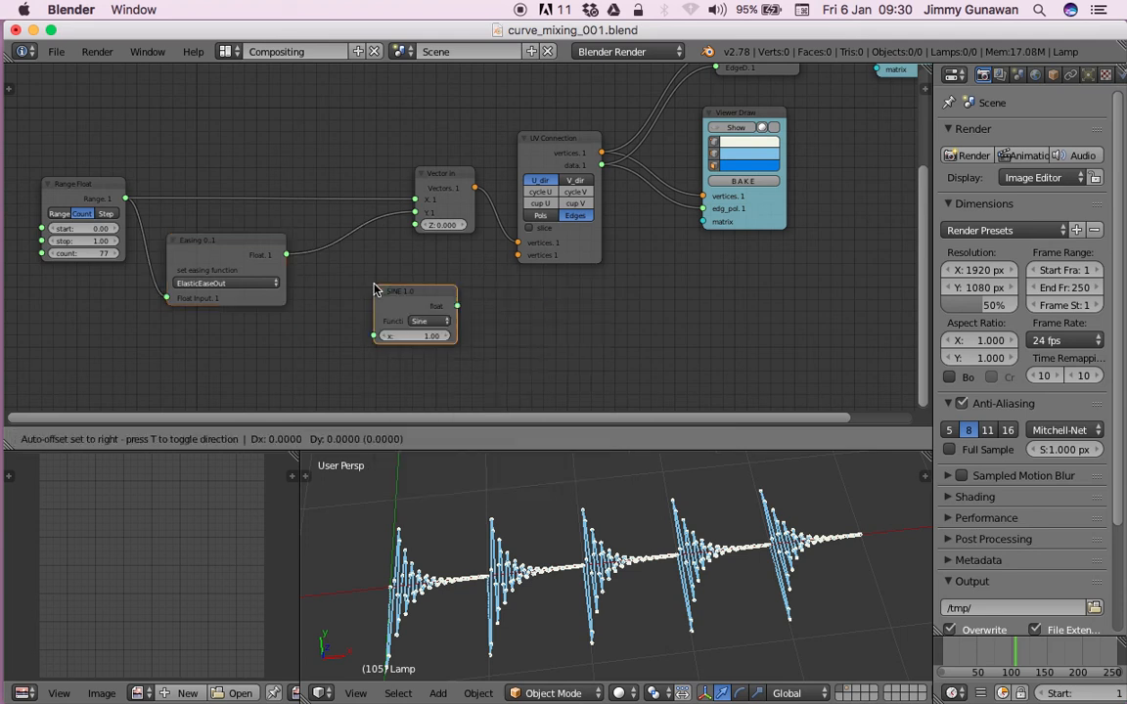
{"action": "left_click", "coordinate": [323, 253]}
{"action": "left_click_drag", "start_coordinate": [341, 259], "coordinate": [351, 252]}
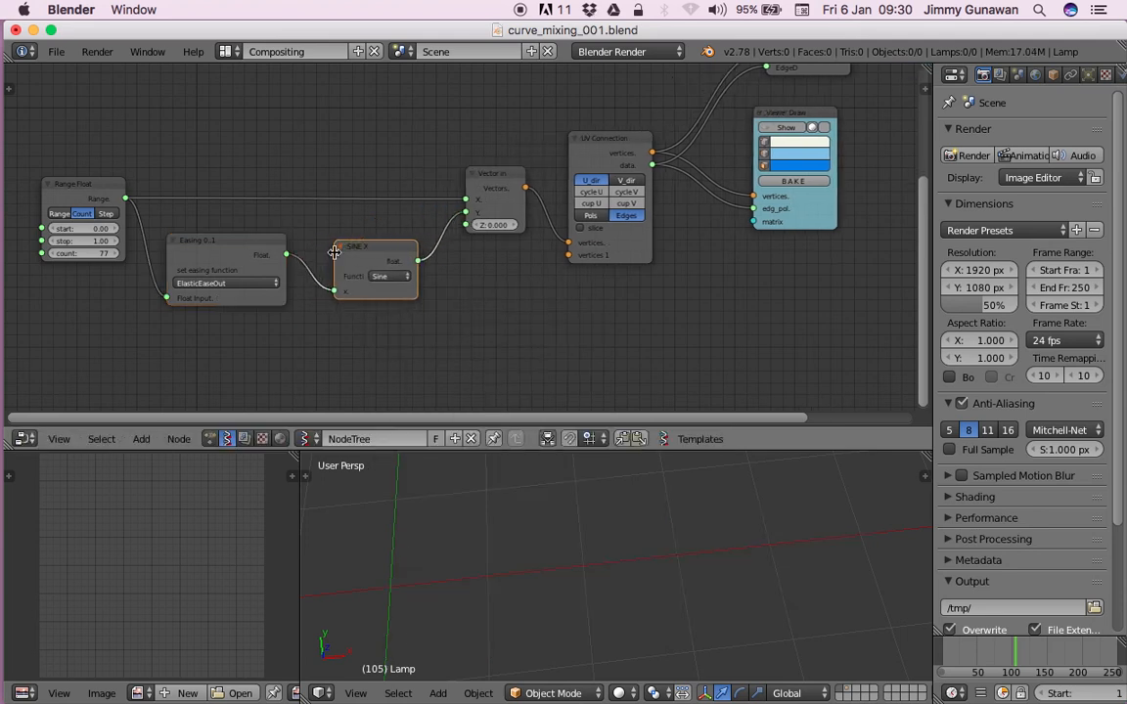
Change the math node after Easing from Sine to multiplication (*) and set its y value to 1.75.
{"action": "left_click", "coordinate": [377, 278]}
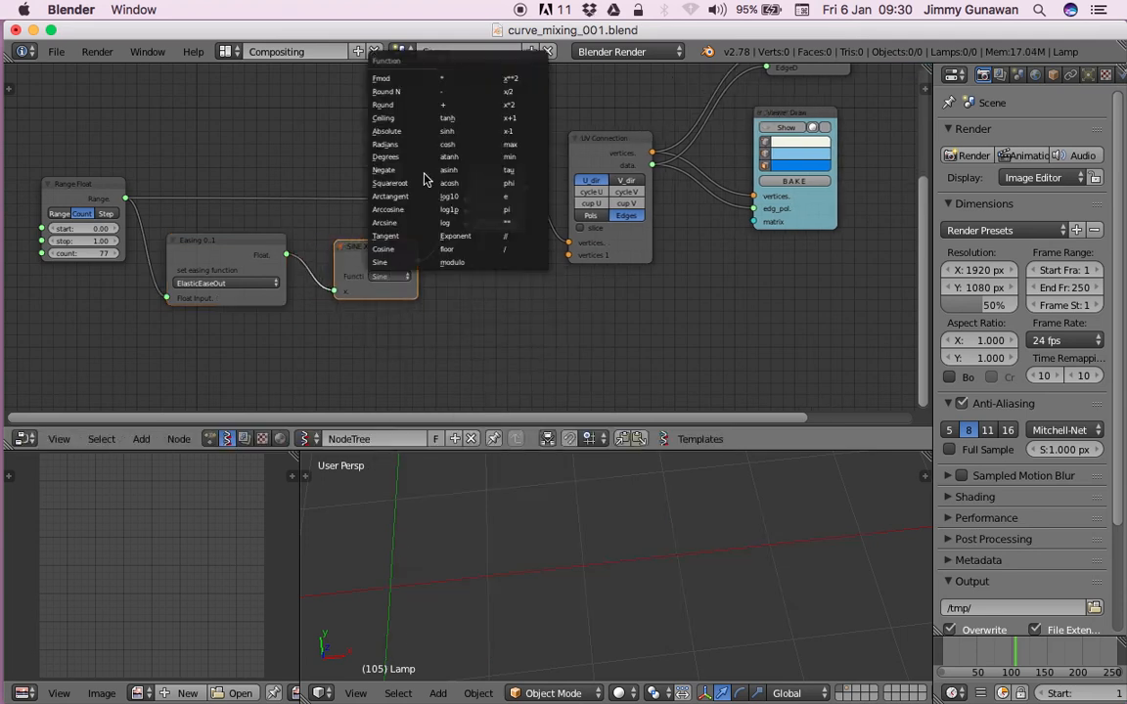
{"action": "left_click", "coordinate": [449, 82]}
{"action": "left_click_drag", "start_coordinate": [376, 304], "coordinate": [411, 303]}
{"action": "middle_click_drag", "start_coordinate": [391, 290], "coordinate": [429, 260]}
Try different stop values on the Range Float node, including 1, and save the file over the existing one.
{"action": "mouse_move", "coordinate": [130, 217]}
{"action": "left_mouse_down"}
{"action": "mouse_move", "coordinate": [108, 211]}
{"action": "mouse_move", "coordinate": [131, 212]}
{"action": "mouse_move", "coordinate": [110, 224]}
{"action": "mouse_move", "coordinate": [127, 224]}
{"action": "mouse_move", "coordinate": [119, 211]}
{"action": "left_mouse_up"}
{"action": "type", "text": "1"}
{"action": "key", "text": "Return"}
{"action": "key", "text": "ctrl+s"}
{"action": "left_click", "coordinate": [131, 231]}
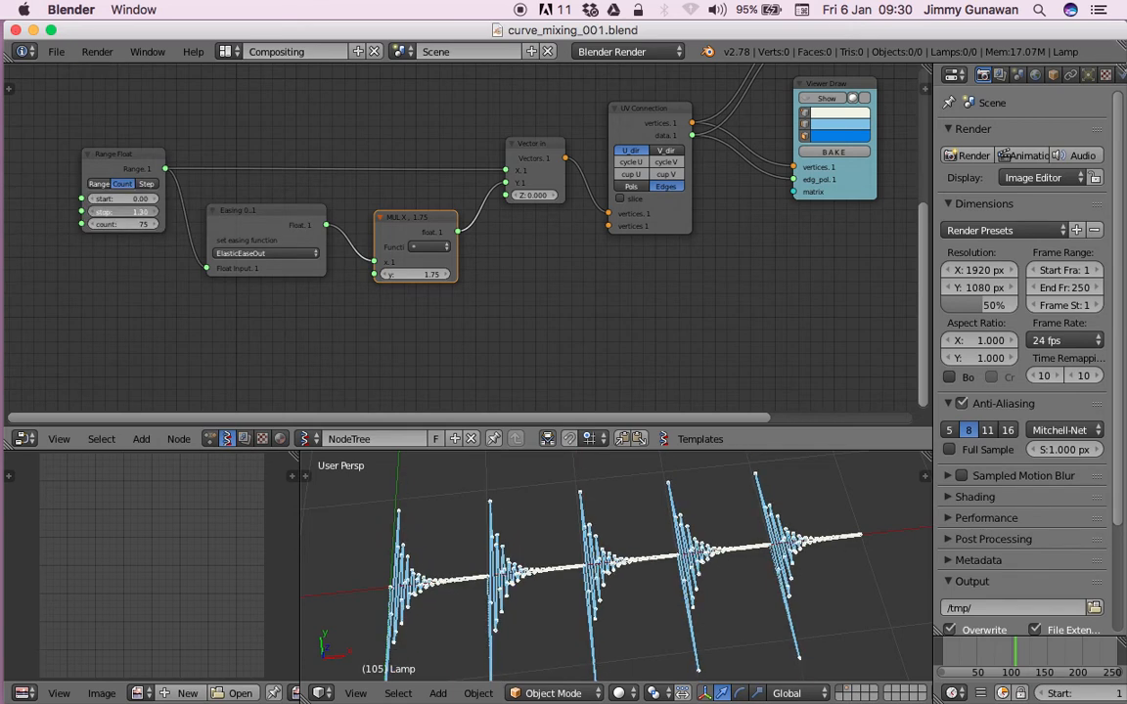
Move the Range Float, Easing and multiply nodes away from Vector in, shift Vector in closer to UV Connection, and save the file.
{"action": "middle_click_drag", "start_coordinate": [146, 246], "coordinate": [165, 248]}
{"action": "left_click_drag", "start_coordinate": [146, 168], "coordinate": [64, 148]}
{"action": "left_click_drag", "start_coordinate": [270, 206], "coordinate": [190, 208]}
{"action": "key", "text": "ctrl+s"}
{"action": "left_click", "coordinate": [283, 226]}
{"action": "left_click_drag", "start_coordinate": [442, 221], "coordinate": [362, 228]}
{"action": "left_click_drag", "start_coordinate": [562, 168], "coordinate": [589, 153]}
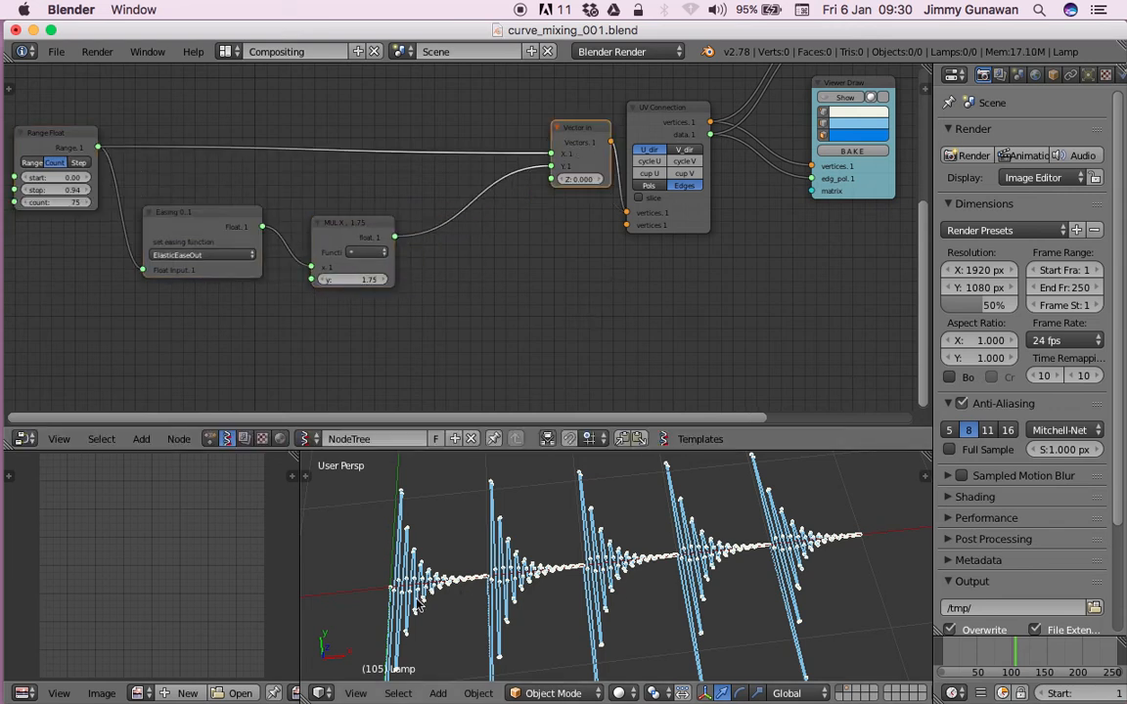
{"action": "key", "text": "Home"}
{"action": "key", "text": "ctrl+s"}
{"action": "left_click", "coordinate": [503, 311]}
Try a duplicate multiply node at 2.35 between Range Float and Vector in X, with the original multiplier at 2.20.
{"action": "scroll", "coordinate": [558, 256], "scroll_direction": "up", "scroll_amount": 2}
{"action": "scroll", "coordinate": [558, 256], "scroll_direction": "left", "scroll_amount": 2}
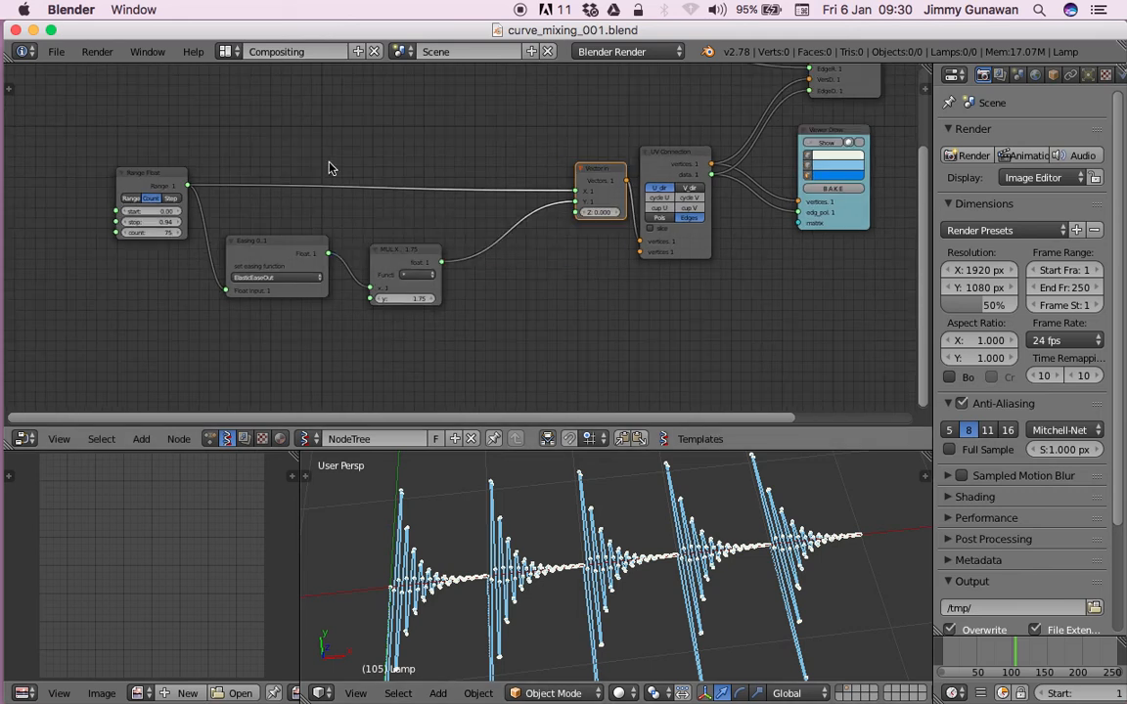
{"action": "scroll", "coordinate": [329, 168], "scroll_direction": "up", "scroll_amount": 1}
{"action": "left_click", "coordinate": [406, 272]}
{"action": "key", "text": "shift+d"}
{"action": "left_click", "coordinate": [374, 170]}
{"action": "mouse_move", "coordinate": [408, 233]}
{"action": "left_mouse_down"}
{"action": "mouse_move", "coordinate": [445, 233]}
{"action": "mouse_move", "coordinate": [408, 236]}
{"action": "left_mouse_up"}
{"action": "left_click_drag", "start_coordinate": [421, 329], "coordinate": [450, 329]}
{"action": "left_click_drag", "start_coordinate": [401, 226], "coordinate": [428, 226]}
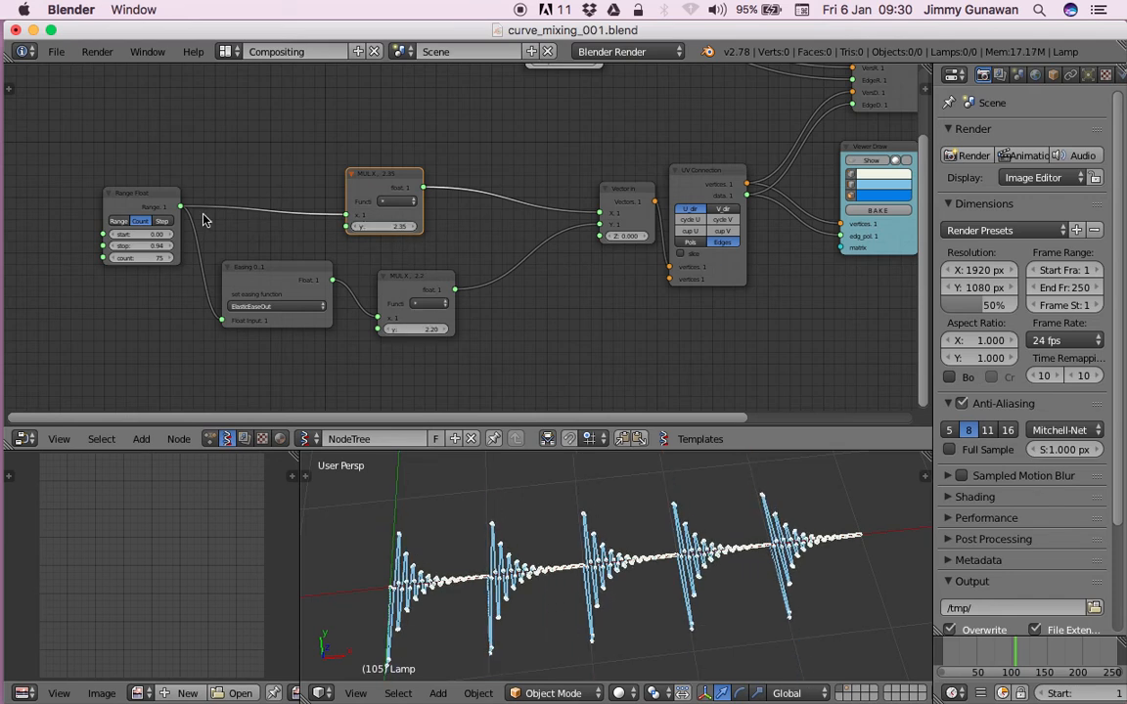
Reconnect Range Float directly to the Vector in X input and delete the duplicated multiply node.
{"action": "left_click_drag", "start_coordinate": [180, 207], "coordinate": [600, 213]}
{"action": "key", "text": "g"}
{"action": "key", "text": "x"}
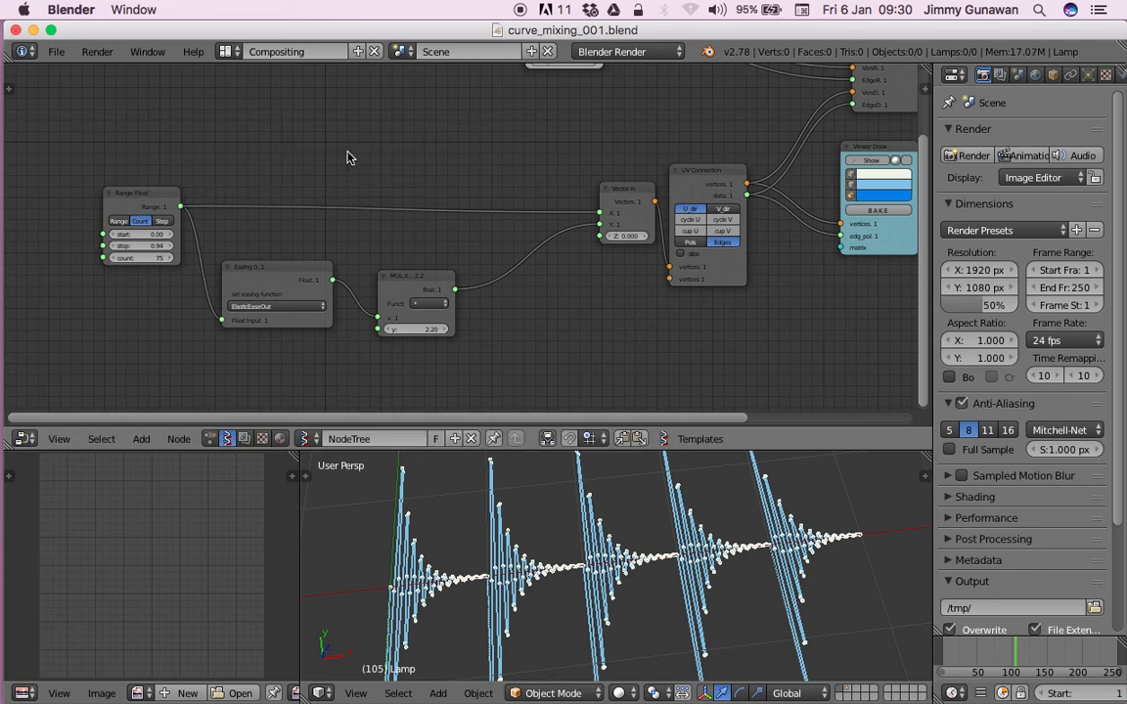
Add a Map Range node and insert it on the link between Range Float and the Vector in X input.
{"action": "key", "text": "shift+a"}
{"action": "left_click", "coordinate": [348, 154]}
{"action": "type", "text": "map"}
{"action": "key", "text": "Return"}
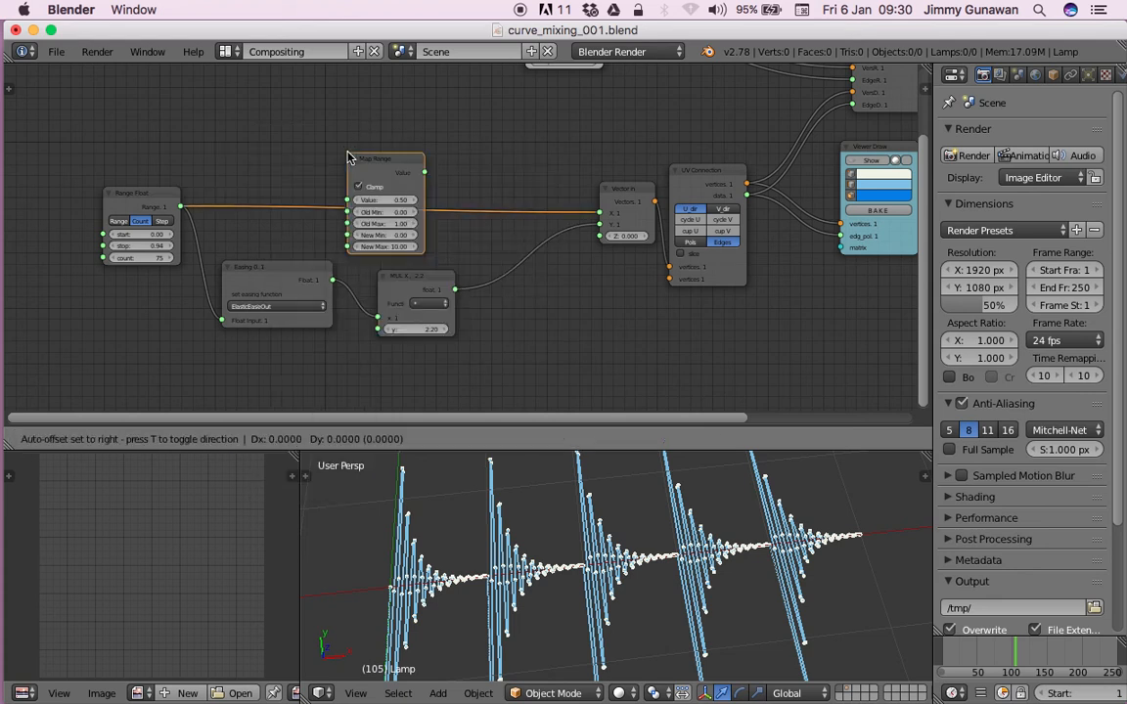
{"action": "left_click", "coordinate": [357, 195]}
Set Map Range's New Min to 2.04 and New Max to 5.14, and raise the Range Float count to 130.
{"action": "mouse_move", "coordinate": [372, 235]}
{"action": "left_mouse_down"}
{"action": "mouse_move", "coordinate": [373, 246]}
{"action": "mouse_move", "coordinate": [333, 249]}
{"action": "left_mouse_up"}
{"action": "mouse_move", "coordinate": [371, 235]}
{"action": "left_mouse_down"}
{"action": "mouse_move", "coordinate": [418, 251]}
{"action": "mouse_move", "coordinate": [338, 248]}
{"action": "mouse_move", "coordinate": [362, 253]}
{"action": "left_mouse_up"}
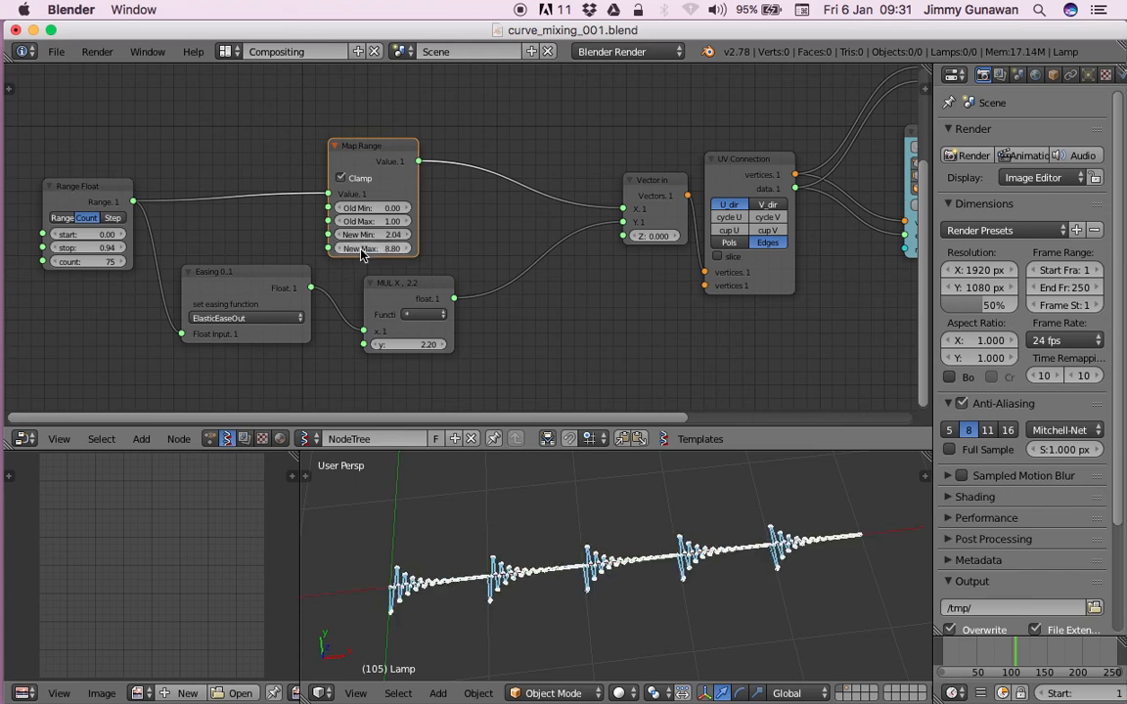
{"action": "left_click_drag", "start_coordinate": [87, 265], "coordinate": [109, 266]}
{"action": "mouse_move", "coordinate": [372, 251]}
{"action": "left_mouse_down"}
{"action": "mouse_move", "coordinate": [383, 251]}
{"action": "mouse_move", "coordinate": [364, 250]}
{"action": "left_mouse_up"}
{"action": "middle_click_drag", "start_coordinate": [546, 382], "coordinate": [466, 347]}
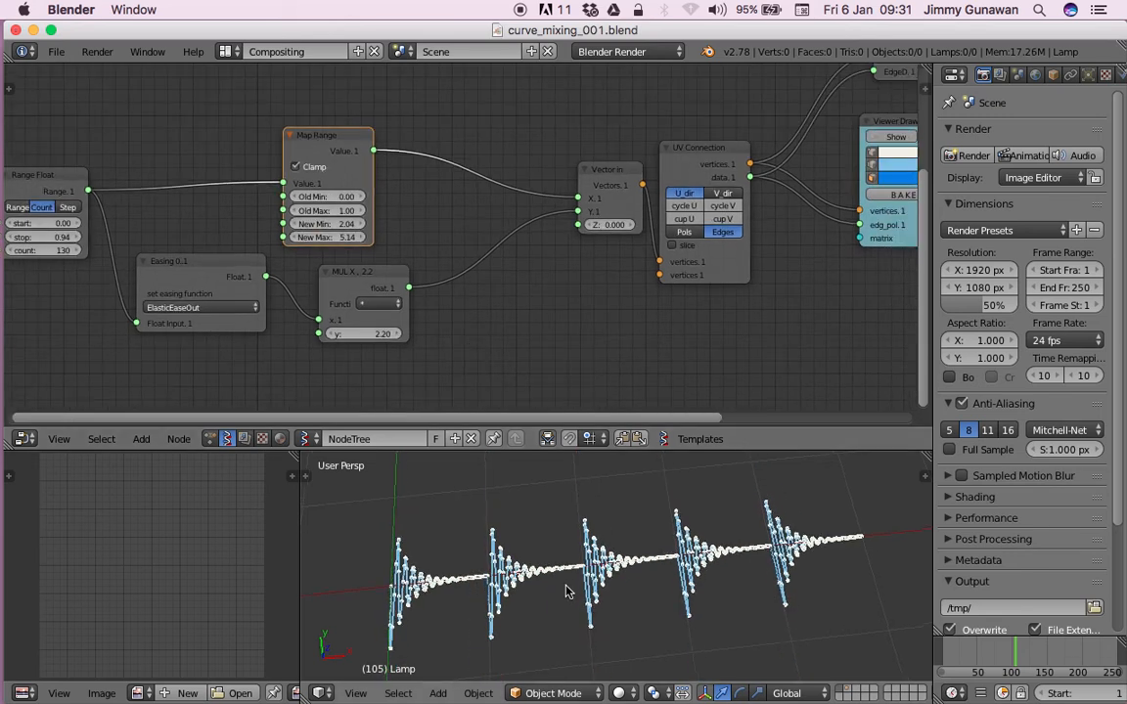
Move the multiply node clear of Map Range and set Map Range's New Min to 0 and New Max to 5.20.
{"action": "left_click_drag", "start_coordinate": [362, 283], "coordinate": [386, 298]}
{"action": "mouse_move", "coordinate": [335, 228]}
{"action": "left_mouse_down"}
{"action": "mouse_move", "coordinate": [323, 228]}
{"action": "mouse_move", "coordinate": [335, 228]}
{"action": "left_mouse_up"}
{"action": "key", "text": "Return"}
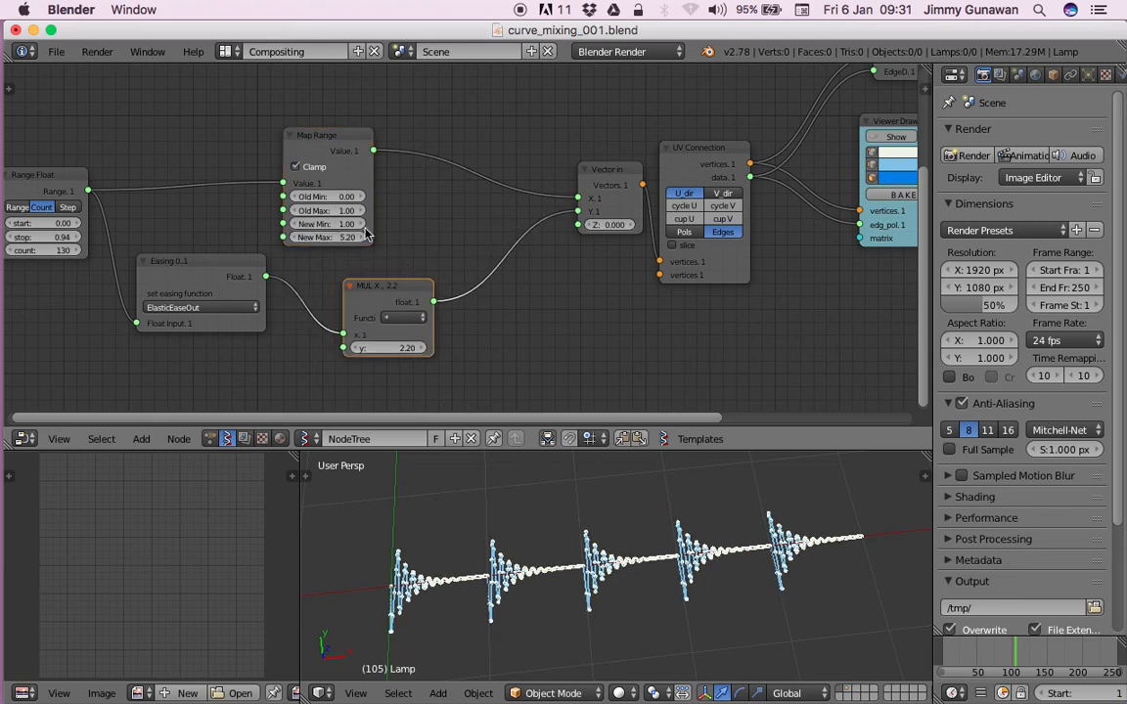
{"action": "type", "text": "0"}
{"action": "key", "text": "Return"}
Save the file over the existing one and raise the multiply node's y value to 3.58.
{"action": "key", "text": "ctrl+s"}
{"action": "left_click", "coordinate": [392, 238]}
{"action": "left_click_drag", "start_coordinate": [386, 348], "coordinate": [427, 349]}
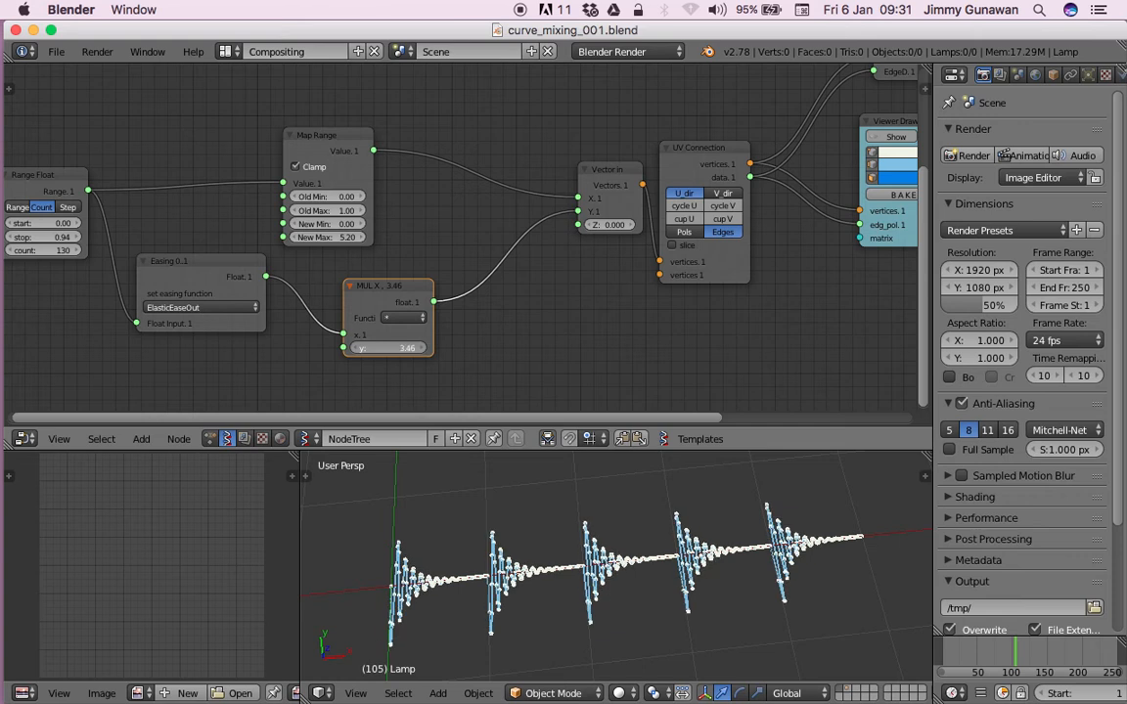
Shift the Line node towards Adaptive Edges to make room in front of it, and save the file.
{"action": "scroll", "coordinate": [587, 240], "scroll_direction": "down", "scroll_amount": 1}
{"action": "middle_click_drag", "start_coordinate": [571, 216], "coordinate": [460, 393]}
{"action": "left_click_drag", "start_coordinate": [399, 176], "coordinate": [372, 134]}
{"action": "scroll", "coordinate": [465, 177], "scroll_direction": "up", "scroll_amount": 2}
{"action": "middle_click_drag", "start_coordinate": [465, 177], "coordinate": [429, 191]}
{"action": "key", "text": "ctrl+s"}
{"action": "left_click", "coordinate": [423, 185]}
{"action": "left_click_drag", "start_coordinate": [354, 171], "coordinate": [453, 208]}
{"action": "middle_click_drag", "start_coordinate": [277, 216], "coordinate": [326, 212]}
Add a Random Num Gen node before the Line node, connect its Value to the Line's Step input, and save the file.
{"action": "key", "text": "space"}
{"action": "type", "text": "random n"}
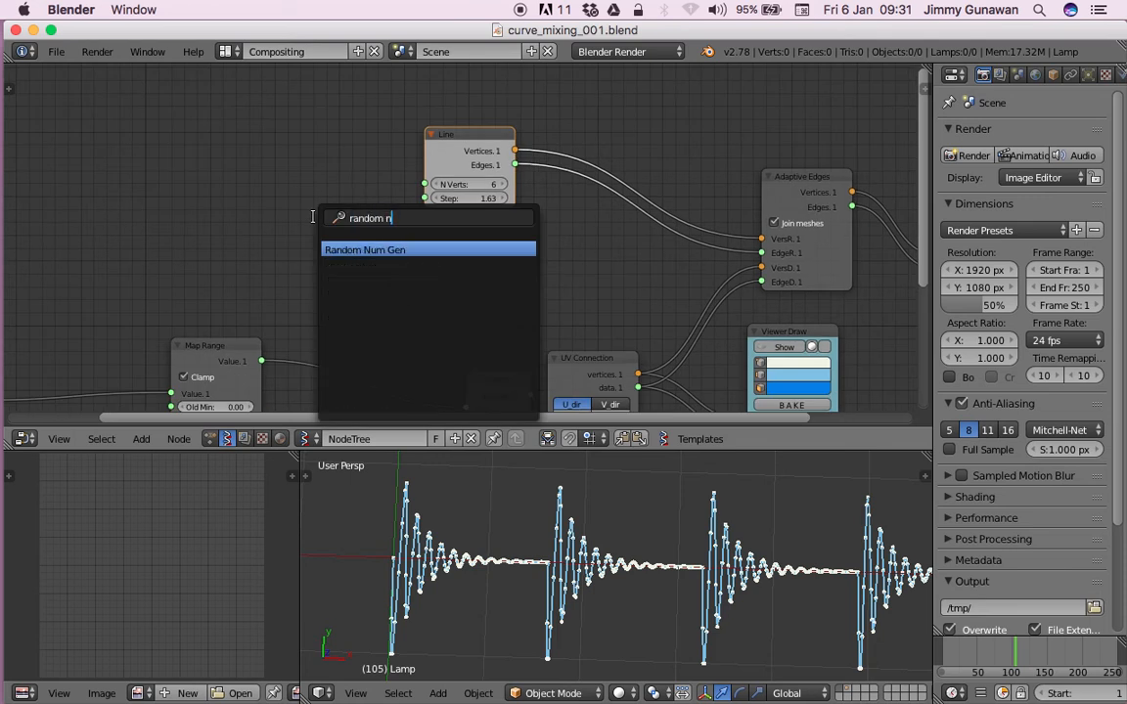
{"action": "key", "text": "Return"}
{"action": "left_click", "coordinate": [334, 183]}
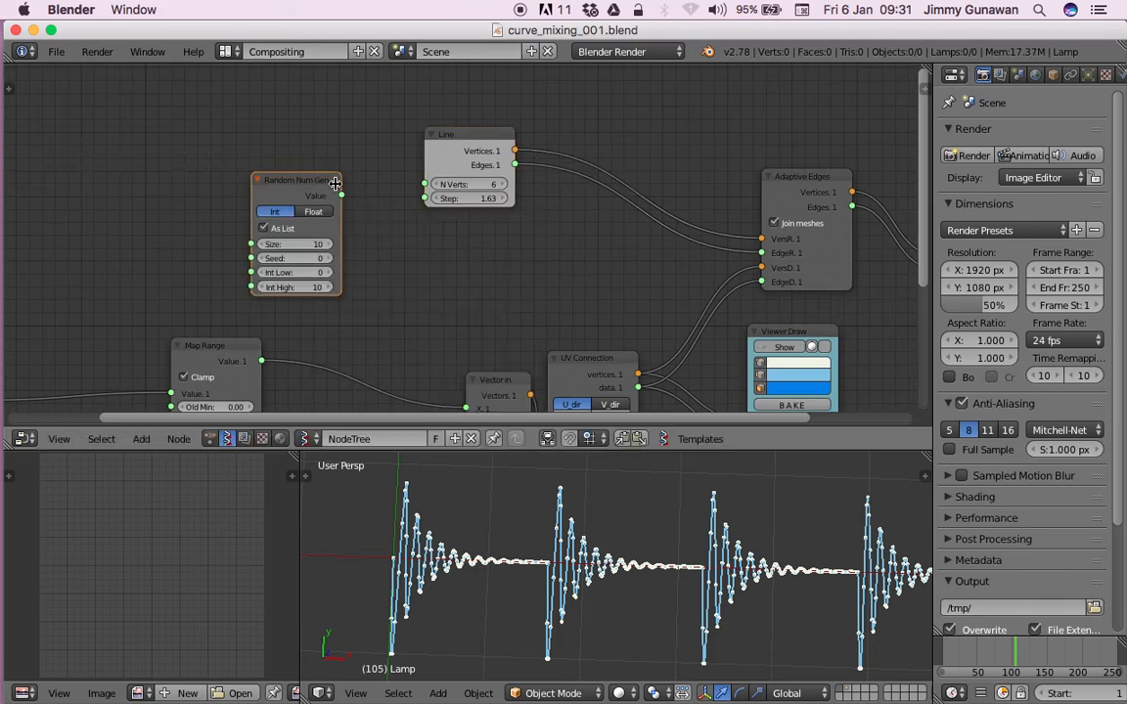
{"action": "left_click_drag", "start_coordinate": [340, 198], "coordinate": [422, 203]}
{"action": "scroll", "coordinate": [587, 577], "scroll_direction": "down", "scroll_amount": 3}
{"action": "key", "text": "ctrl+s"}
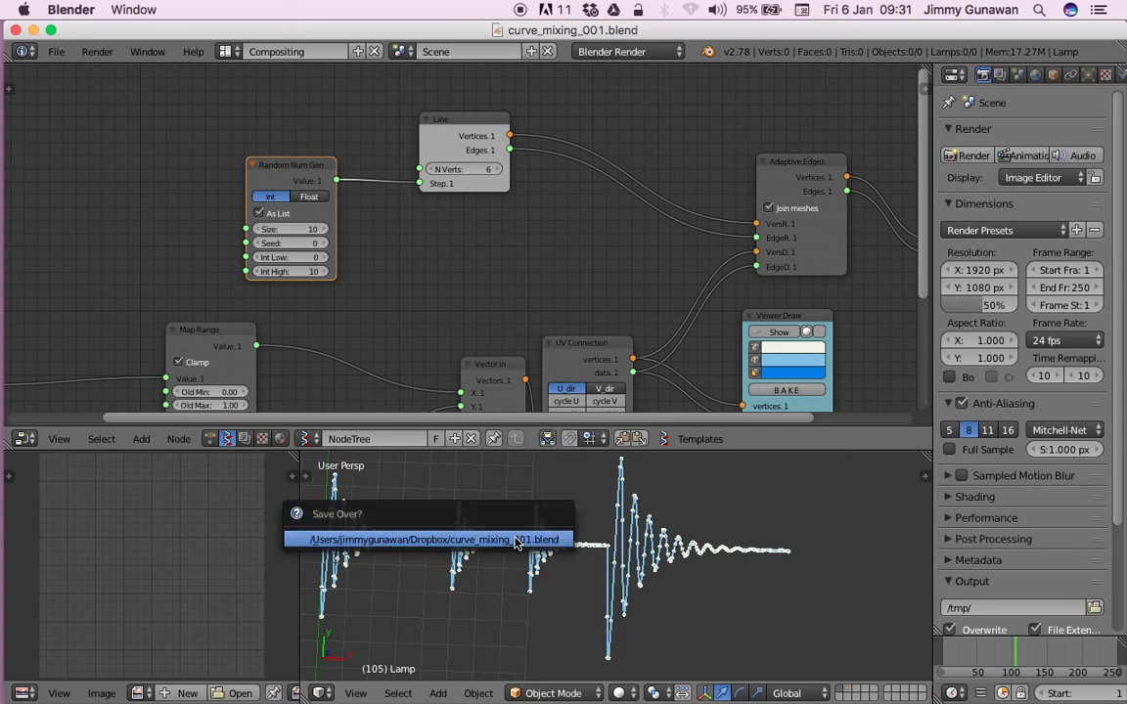
{"action": "left_click", "coordinate": [516, 528]}
Switch Random Num Gen to Float and set its Float Low to 1 and Float High to 10.
{"action": "left_click", "coordinate": [309, 197]}
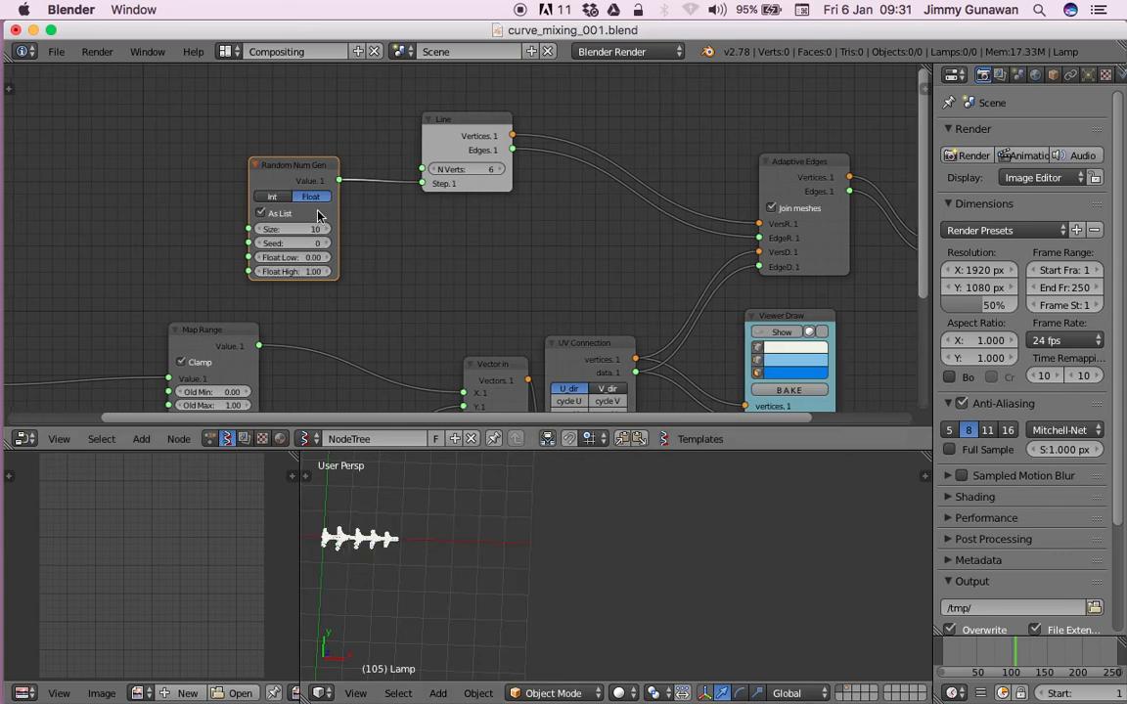
{"action": "scroll", "coordinate": [253, 247], "scroll_direction": "left", "scroll_amount": 1}
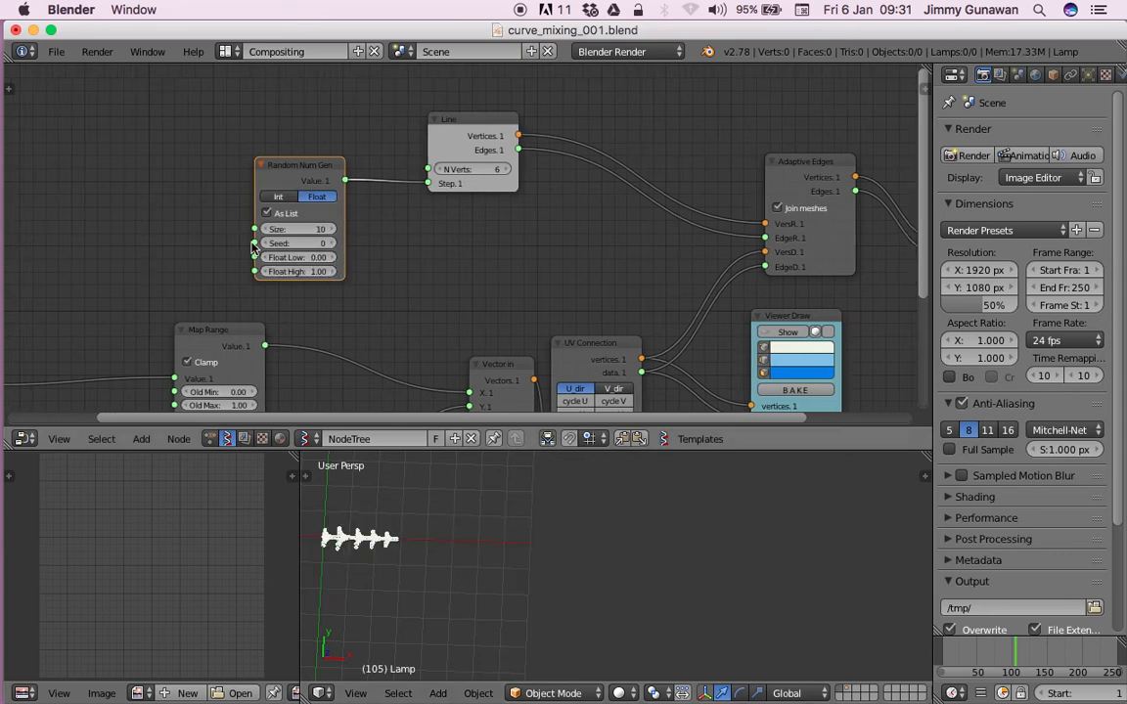
{"action": "type", "text": "1"}
{"action": "key", "text": "Return"}
{"action": "left_click", "coordinate": [300, 271]}
{"action": "type", "text": "10"}
{"action": "key", "text": "Return"}
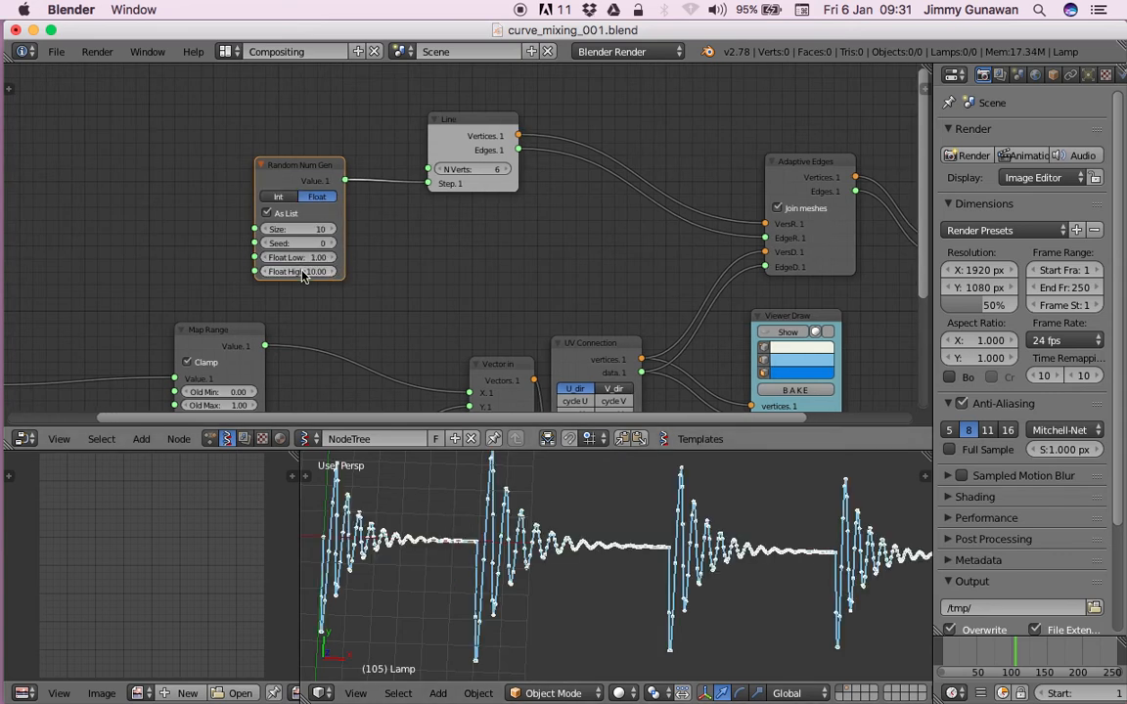
Set the Random Num Gen seed to 38 and view the whole row of repeated curves.
{"action": "left_click_drag", "start_coordinate": [312, 240], "coordinate": [362, 241]}
{"action": "scroll", "coordinate": [594, 589], "scroll_direction": "down", "scroll_amount": 4}
{"action": "middle_click_drag", "start_coordinate": [594, 589], "coordinate": [492, 573], "text": "shift"}
{"action": "scroll", "coordinate": [527, 568], "scroll_direction": "down", "scroll_amount": 2}
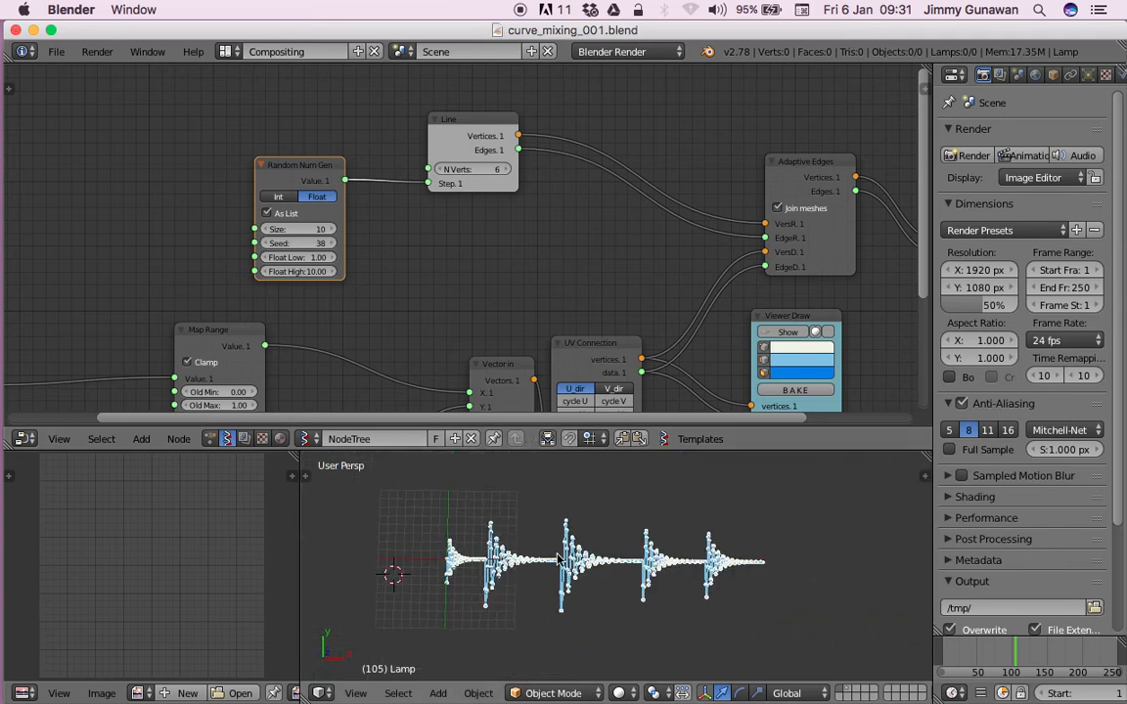
Try 7 vertices on the Line node and return to 6.
{"action": "middle_click_drag", "start_coordinate": [592, 272], "coordinate": [427, 259]}
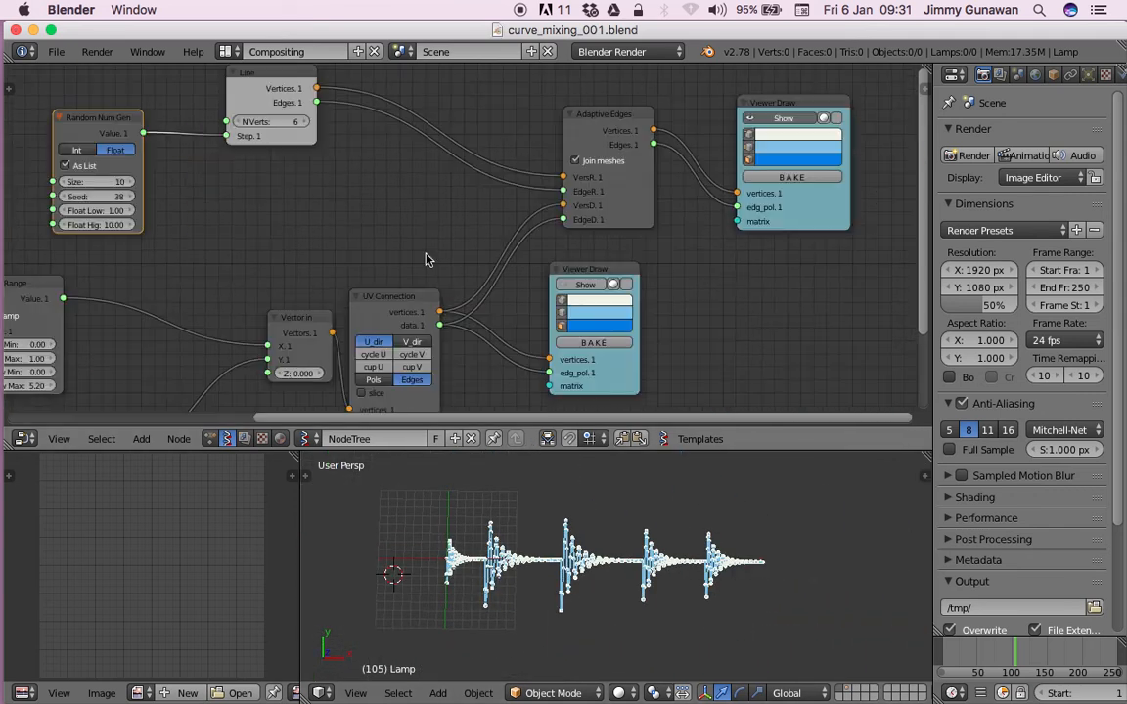
{"action": "middle_click_drag", "start_coordinate": [373, 234], "coordinate": [432, 240]}
{"action": "scroll", "coordinate": [344, 132], "scroll_direction": "up", "scroll_amount": 1, "text": "ctrl"}
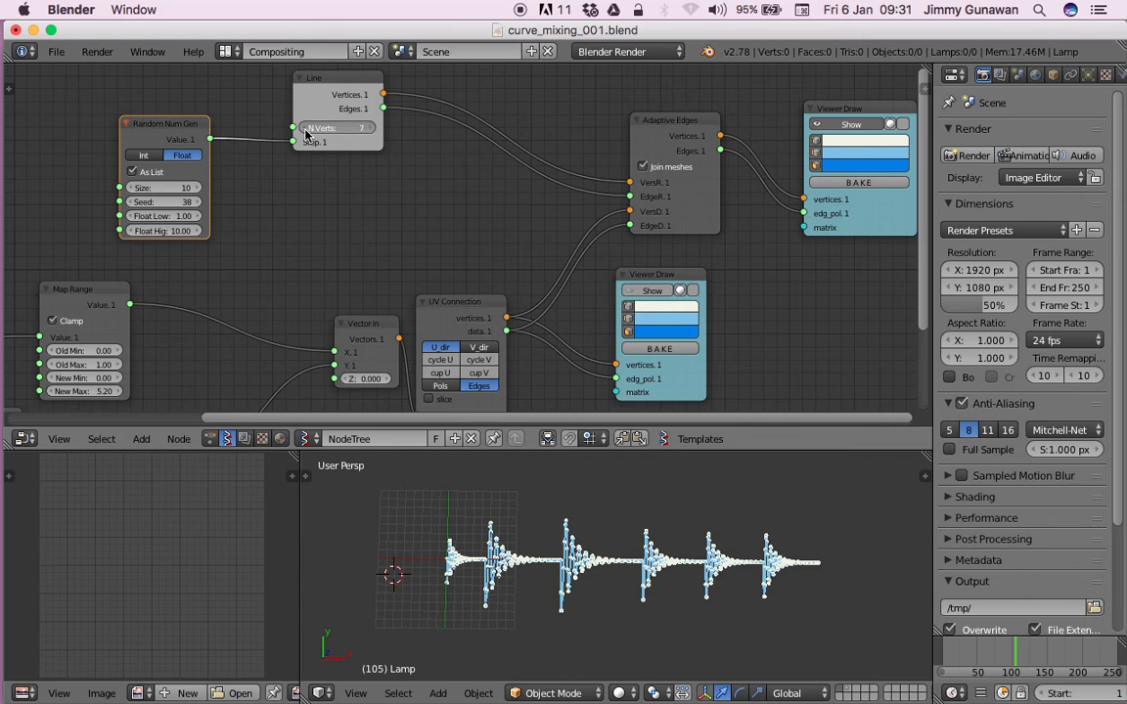
{"action": "scroll", "coordinate": [345, 132], "scroll_direction": "down", "scroll_amount": 1, "text": "ctrl"}
{"action": "middle_click_drag", "start_coordinate": [343, 141], "coordinate": [375, 179]}
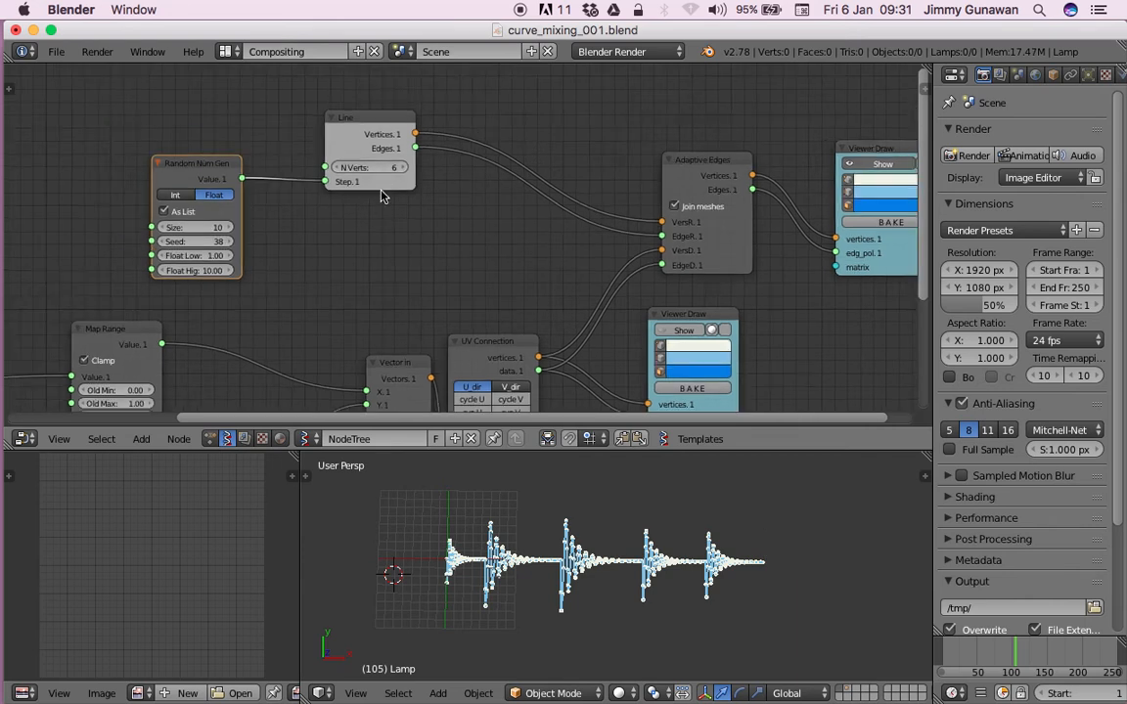
Move the Random Num Gen node closer to the Line node and more level with it.
{"action": "middle_click_drag", "start_coordinate": [278, 83], "coordinate": [257, 239]}
{"action": "middle_click_drag", "start_coordinate": [389, 314], "coordinate": [240, 278]}
{"action": "left_click_drag", "start_coordinate": [514, 276], "coordinate": [518, 285]}
{"action": "scroll", "coordinate": [514, 285], "scroll_direction": "up", "scroll_amount": 1}
{"action": "middle_click_drag", "start_coordinate": [512, 289], "coordinate": [479, 247]}
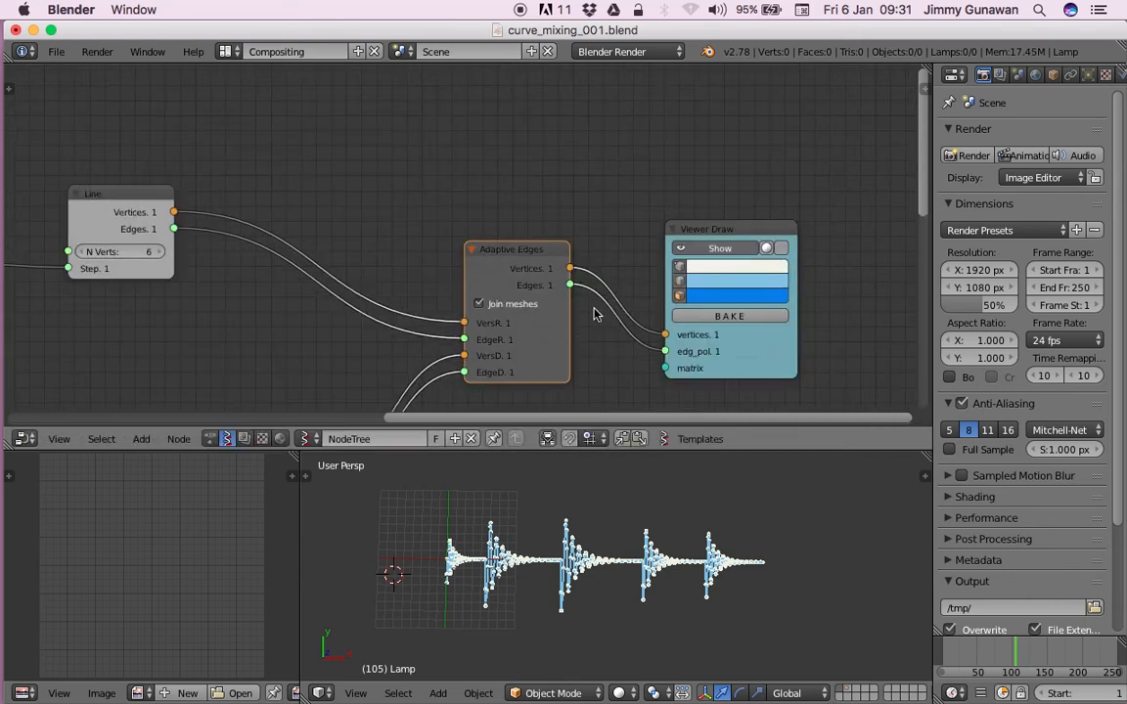
{"action": "middle_click_drag", "start_coordinate": [289, 186], "coordinate": [330, 269]}
{"action": "left_click_drag", "start_coordinate": [167, 286], "coordinate": [229, 279]}
{"action": "middle_click_drag", "start_coordinate": [228, 234], "coordinate": [222, 251]}
Sketch a long horizontal annotation line in the empty space above the Line and Adaptive Edges nodes.
{"action": "left_click_drag", "start_coordinate": [212, 183], "coordinate": [379, 186]}
{"action": "middle_click_drag", "start_coordinate": [299, 282], "coordinate": [406, 237]}
{"action": "left_click_drag", "start_coordinate": [105, 303], "coordinate": [262, 340]}
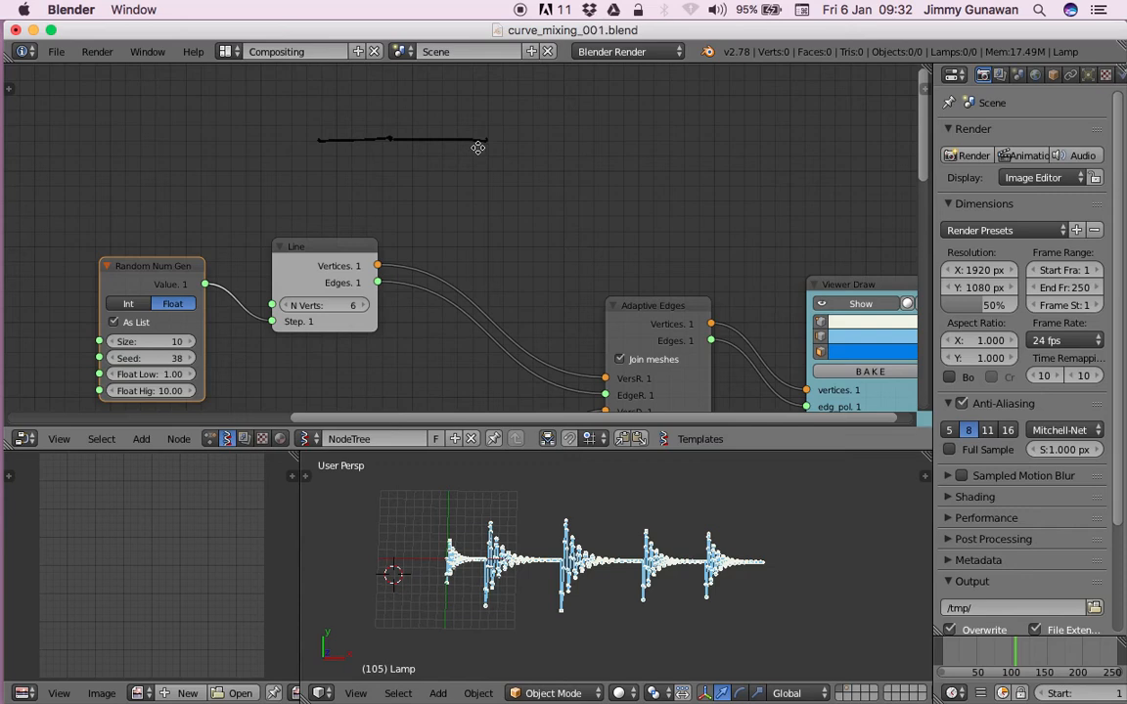
{"action": "middle_click_drag", "start_coordinate": [473, 154], "coordinate": [448, 171]}
{"action": "left_click_drag", "start_coordinate": [443, 162], "coordinate": [632, 162]}
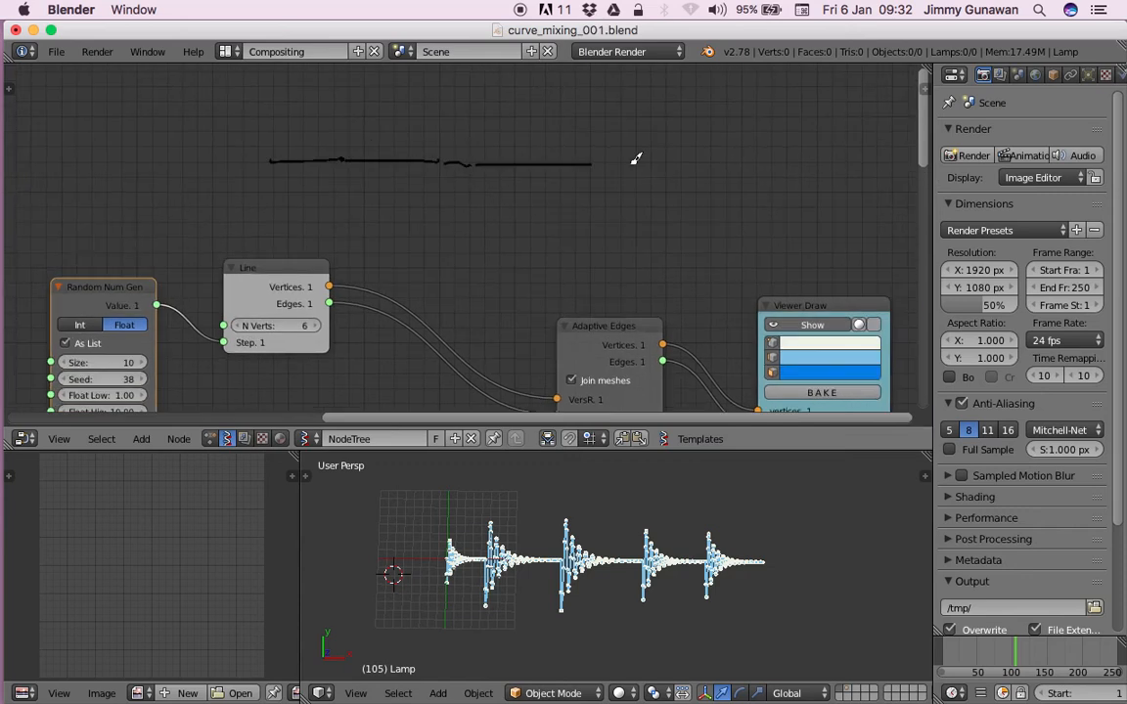
Draw unevenly spaced vertical tick marks across the annotation line to divide it into segments.
{"action": "left_click_drag", "start_coordinate": [479, 144], "coordinate": [481, 181]}
{"action": "left_click_drag", "start_coordinate": [623, 135], "coordinate": [623, 173]}
{"action": "left_click_drag", "start_coordinate": [442, 145], "coordinate": [442, 189]}
{"action": "left_click_drag", "start_coordinate": [347, 137], "coordinate": [345, 195]}
{"action": "left_click_drag", "start_coordinate": [279, 139], "coordinate": [301, 199]}
Extend the annotation line beyond its last tick with further segments of varying length.
{"action": "middle_click_drag", "start_coordinate": [589, 173], "coordinate": [477, 189]}
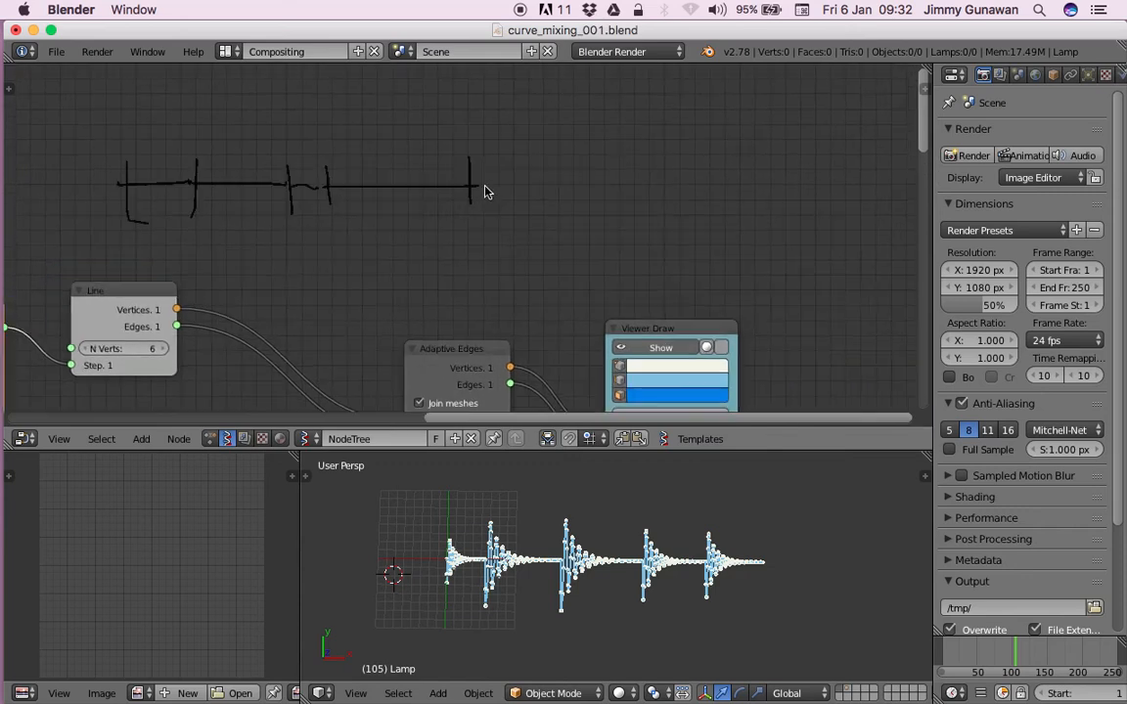
{"action": "mouse_move", "coordinate": [482, 189]}
{"action": "left_mouse_down"}
{"action": "mouse_move", "coordinate": [573, 187]}
{"action": "mouse_move", "coordinate": [576, 208]}
{"action": "mouse_move", "coordinate": [642, 184]}
{"action": "mouse_move", "coordinate": [645, 233]}
{"action": "left_mouse_up"}
{"action": "mouse_move", "coordinate": [644, 182]}
{"action": "left_mouse_down"}
{"action": "mouse_move", "coordinate": [819, 173]}
{"action": "mouse_move", "coordinate": [828, 214]}
{"action": "left_mouse_up"}
{"action": "middle_click_drag", "start_coordinate": [538, 223], "coordinate": [726, 164]}
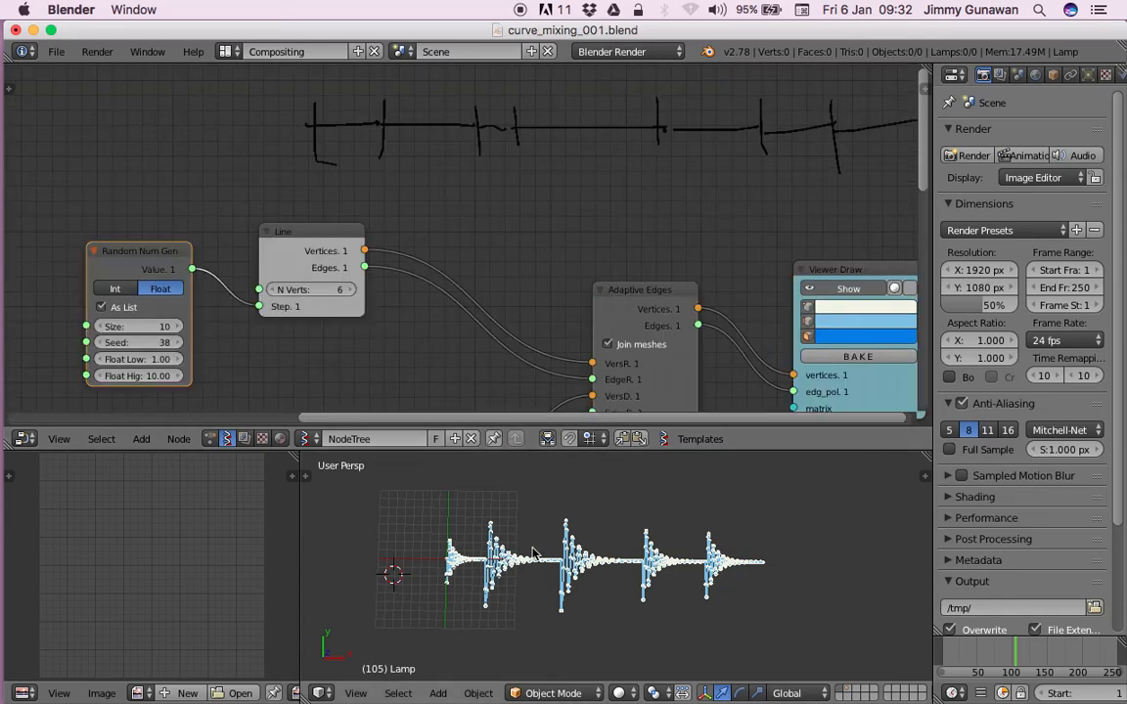
Sketch wave-shaped curves between the tick marks of the annotation, one fitted to each of the first segments.
{"action": "scroll", "coordinate": [260, 169], "scroll_direction": "up", "scroll_amount": 1}
{"action": "middle_click_drag", "start_coordinate": [298, 125], "coordinate": [281, 155]}
{"action": "mouse_move", "coordinate": [261, 149]}
{"action": "left_mouse_down"}
{"action": "mouse_move", "coordinate": [319, 126]}
{"action": "mouse_move", "coordinate": [360, 151]}
{"action": "left_mouse_up"}
{"action": "middle_click_drag", "start_coordinate": [395, 158], "coordinate": [352, 176]}
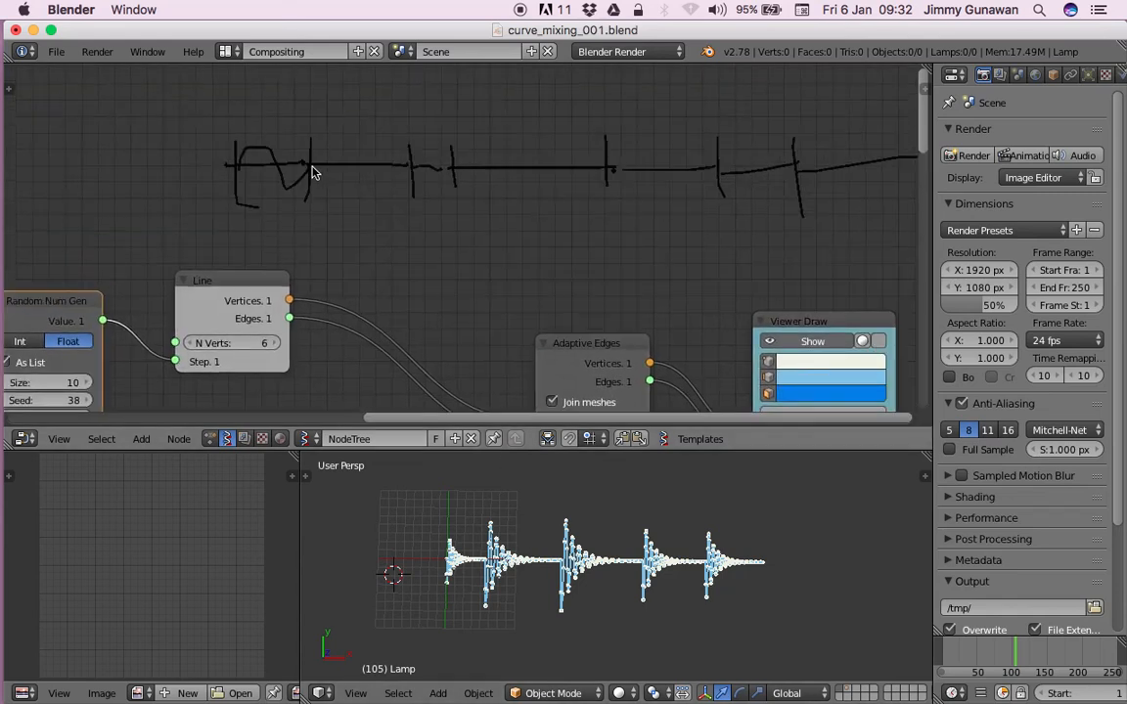
{"action": "left_click_drag", "start_coordinate": [320, 160], "coordinate": [420, 144]}
{"action": "middle_click_drag", "start_coordinate": [455, 157], "coordinate": [327, 163]}
{"action": "mouse_move", "coordinate": [323, 157]}
{"action": "left_mouse_down"}
{"action": "mouse_move", "coordinate": [397, 179]}
{"action": "mouse_move", "coordinate": [468, 161]}
{"action": "left_mouse_up"}
{"action": "middle_click_drag", "start_coordinate": [492, 178], "coordinate": [427, 186]}
{"action": "left_click_drag", "start_coordinate": [415, 174], "coordinate": [487, 168]}
Save the file, move the Map Range node up slightly and set its New Max to 4.93.
{"action": "scroll", "coordinate": [463, 186], "scroll_direction": "down", "scroll_amount": 2}
{"action": "scroll", "coordinate": [629, 184], "scroll_direction": "down", "scroll_amount": 5}
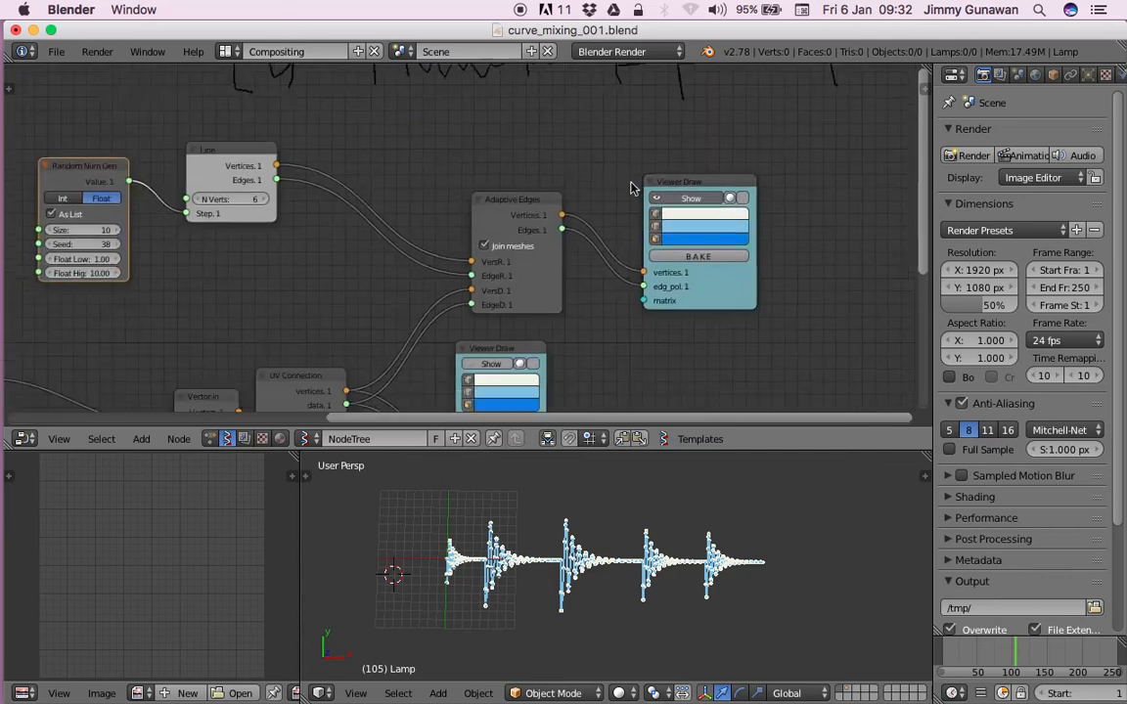
{"action": "scroll", "coordinate": [459, 184], "scroll_direction": "left", "scroll_amount": 6}
{"action": "key", "text": "ctrl+s"}
{"action": "left_click", "coordinate": [389, 141]}
{"action": "scroll", "coordinate": [390, 155], "scroll_direction": "left", "scroll_amount": 3}
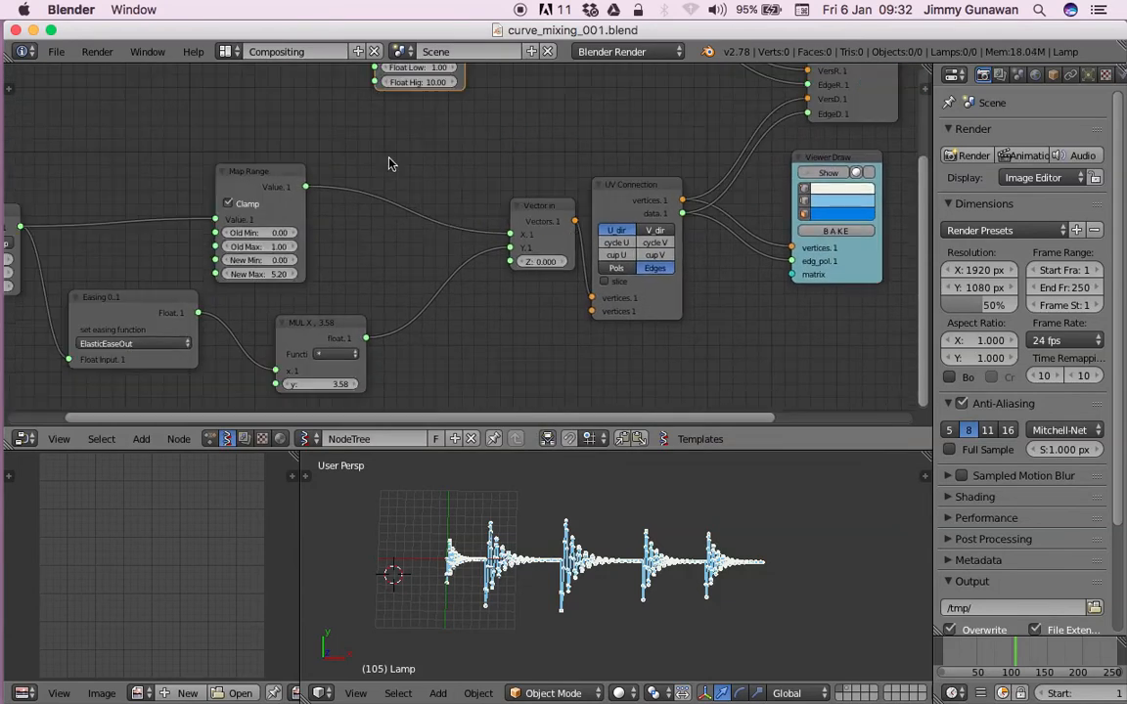
{"action": "left_click_drag", "start_coordinate": [281, 183], "coordinate": [299, 144]}
{"action": "mouse_move", "coordinate": [289, 253]}
{"action": "left_mouse_down"}
{"action": "mouse_move", "coordinate": [321, 249]}
{"action": "mouse_move", "coordinate": [289, 243]}
{"action": "left_mouse_up"}
{"action": "scroll", "coordinate": [331, 214], "scroll_direction": "up", "scroll_amount": 5}
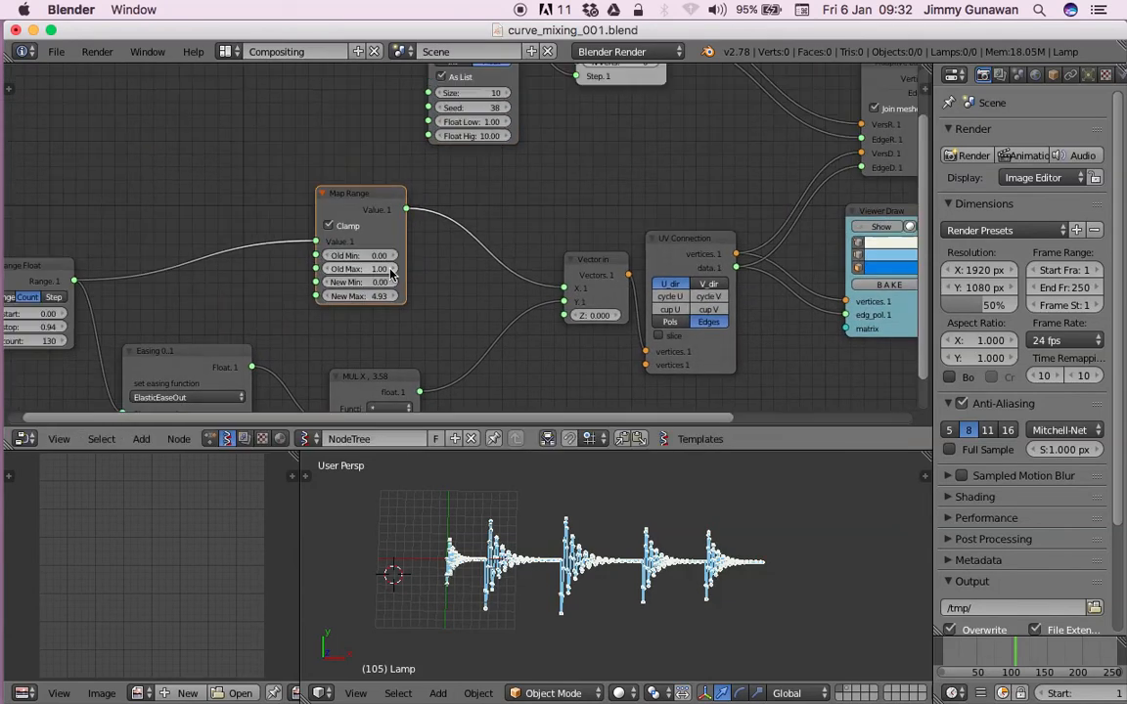
Try driving Map Range's New Max with the Random Num Gen value, setting the seed to 72 and moving the random node farther from Line.
{"action": "left_click_drag", "start_coordinate": [354, 122], "coordinate": [281, 375]}
{"action": "left_click_drag", "start_coordinate": [286, 106], "coordinate": [207, 114]}
{"action": "left_click_drag", "start_coordinate": [230, 192], "coordinate": [269, 191]}
{"action": "left_click_drag", "start_coordinate": [226, 119], "coordinate": [170, 127]}
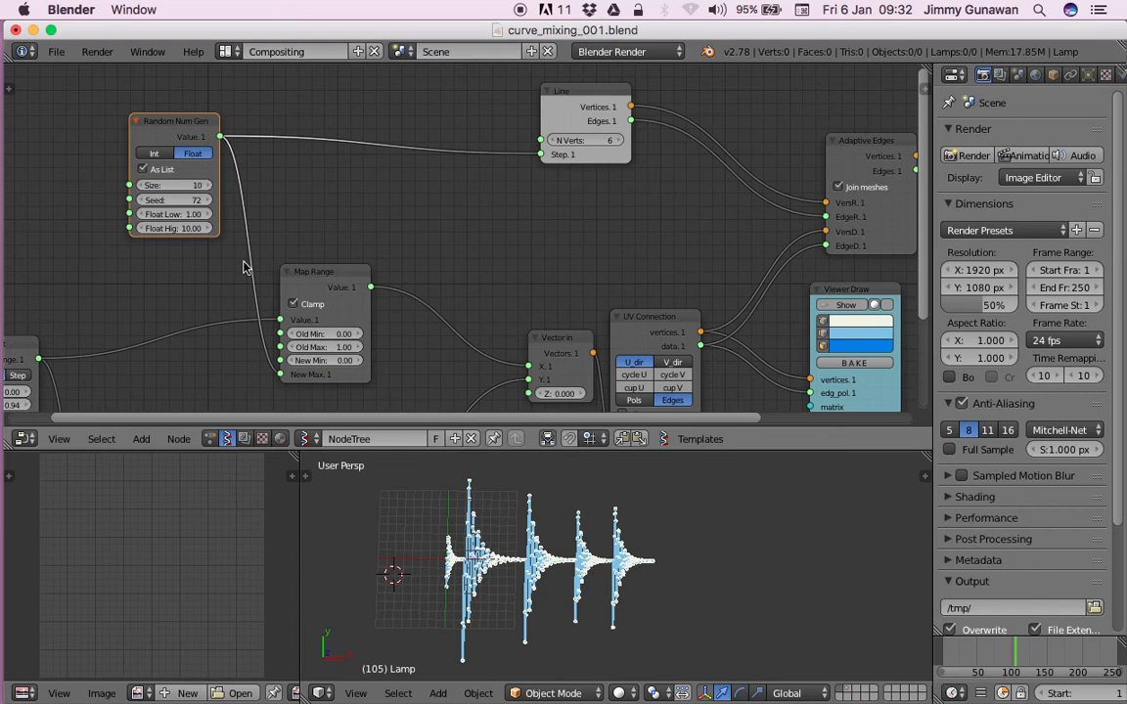
Cut the link from Random Num Gen to Map Range's New Max and save the file.
{"action": "right_click_drag", "start_coordinate": [245, 266], "coordinate": [250, 198], "text": "ctrl"}
{"action": "key", "text": "ctrl+s"}
{"action": "left_click", "coordinate": [225, 194]}
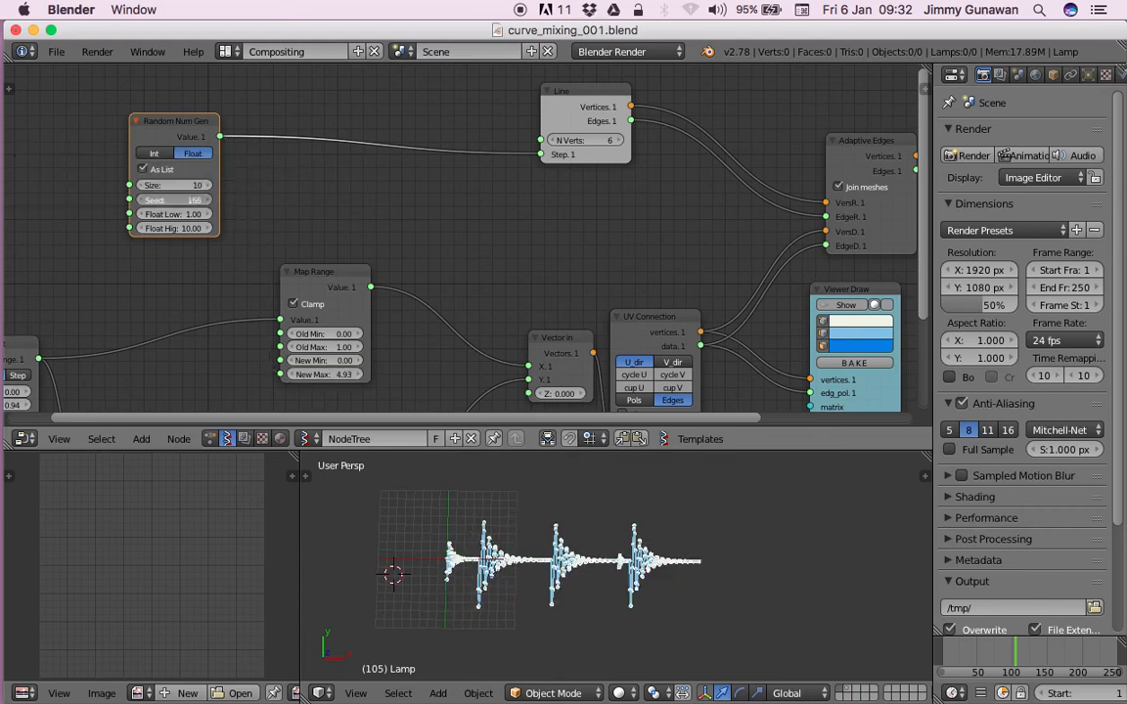
Set the Random Num Gen seed to 191, Float Low to 2.98 and Float High to 20.92, and inspect the curves from another angle.
{"action": "scroll", "coordinate": [232, 200], "scroll_direction": "down", "scroll_amount": 1}
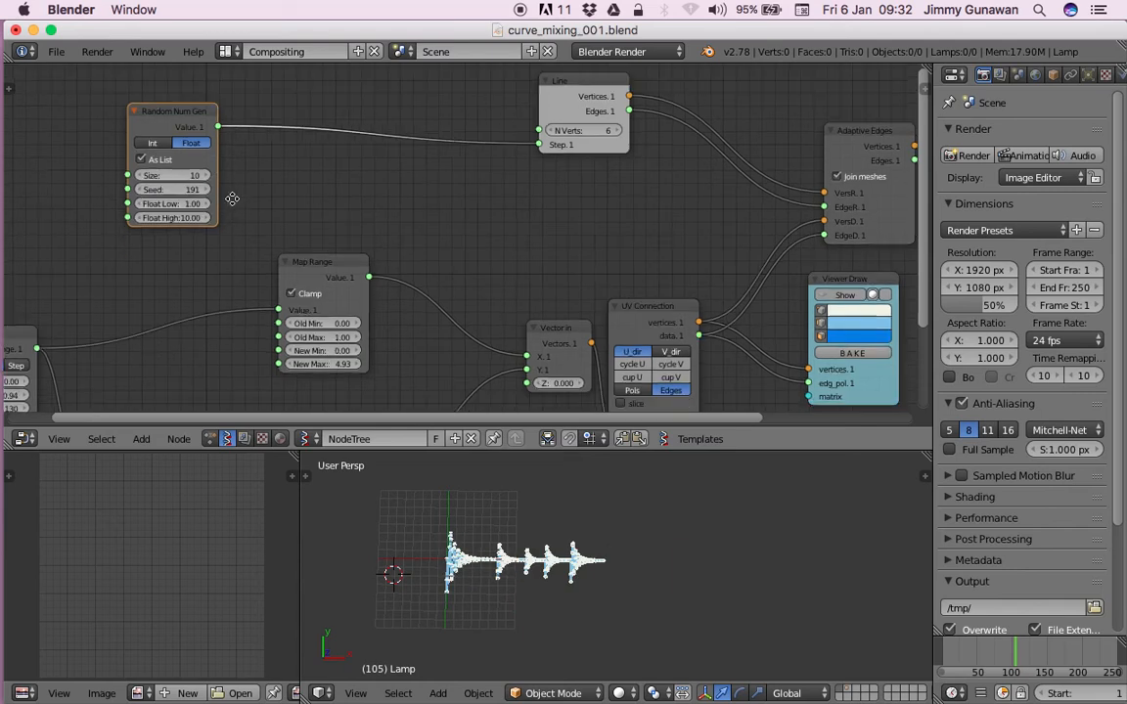
{"action": "middle_click_drag", "start_coordinate": [535, 190], "coordinate": [462, 201]}
{"action": "left_click_drag", "start_coordinate": [125, 215], "coordinate": [303, 214]}
{"action": "left_click_drag", "start_coordinate": [98, 229], "coordinate": [220, 229]}
{"action": "middle_click_drag", "start_coordinate": [495, 596], "coordinate": [435, 565]}
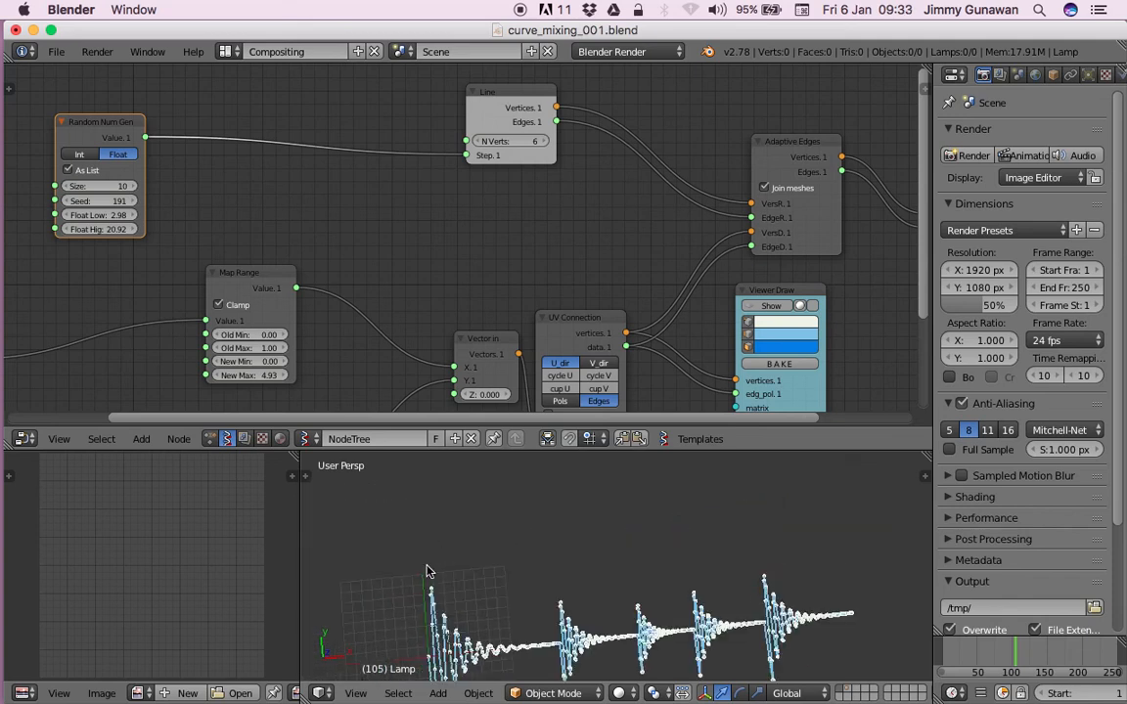
{"action": "mouse_move", "coordinate": [424, 500]}
{"action": "middle_mouse_down"}
{"action": "mouse_move", "coordinate": [461, 528]}
{"action": "mouse_move", "coordinate": [466, 493]}
{"action": "mouse_move", "coordinate": [517, 546]}
{"action": "mouse_move", "coordinate": [714, 479]}
{"action": "mouse_move", "coordinate": [411, 489]}
{"action": "middle_mouse_up"}
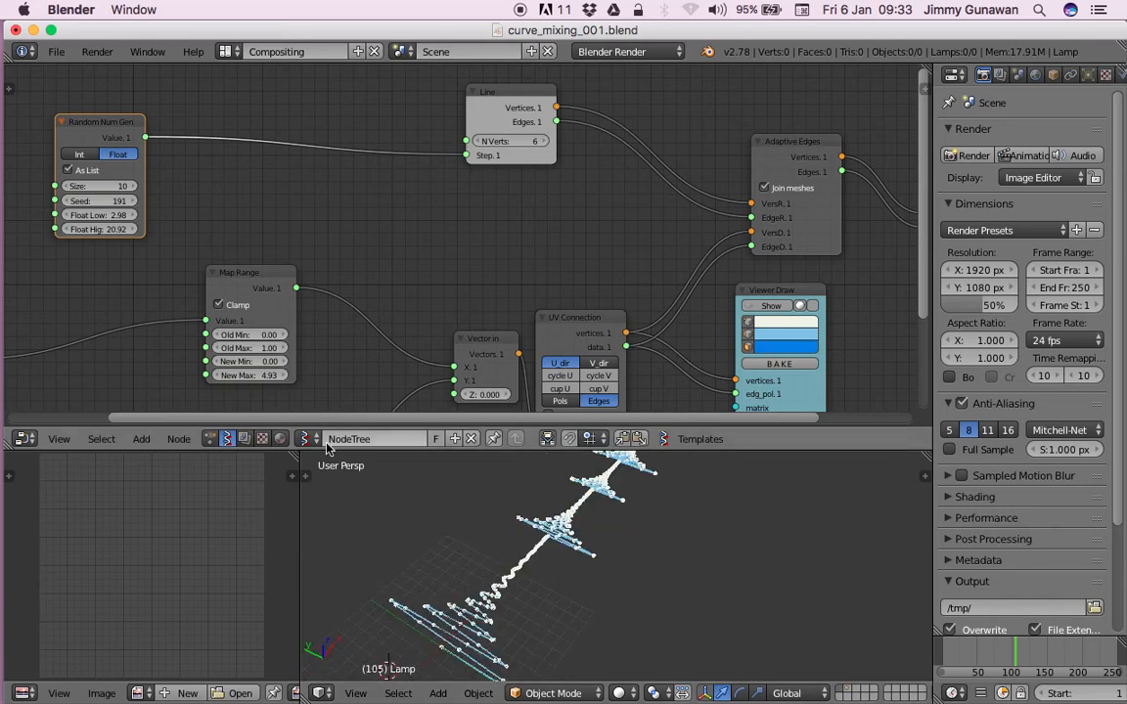
Merge the image editor area into the 3D view and orbit to see the whole row of curves.
{"action": "left_click_drag", "start_coordinate": [294, 453], "coordinate": [196, 490]}
{"action": "middle_click_drag", "start_coordinate": [372, 548], "coordinate": [395, 584]}
{"action": "middle_click_drag", "start_coordinate": [362, 263], "coordinate": [353, 258]}
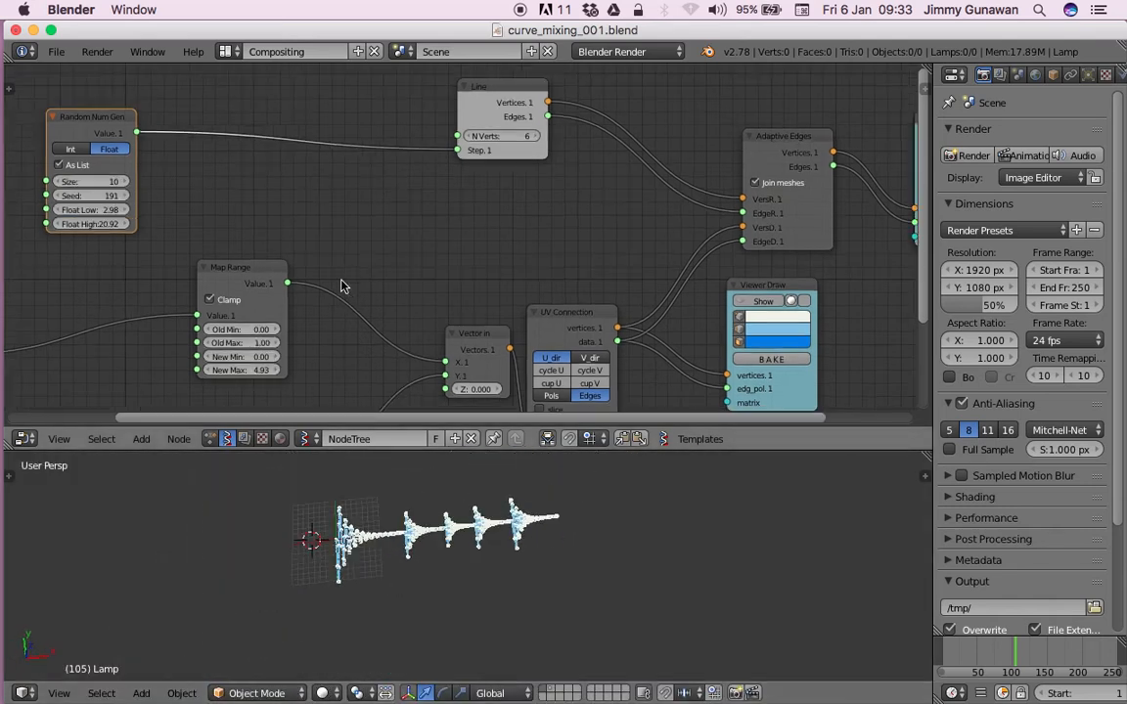
Save the file, nudge the Vector In node and move the Line node closer to Random Num Gen.
{"action": "scroll", "coordinate": [353, 258], "scroll_direction": "down", "scroll_amount": 2}
{"action": "key", "text": "super+s"}
{"action": "left_click", "coordinate": [390, 239]}
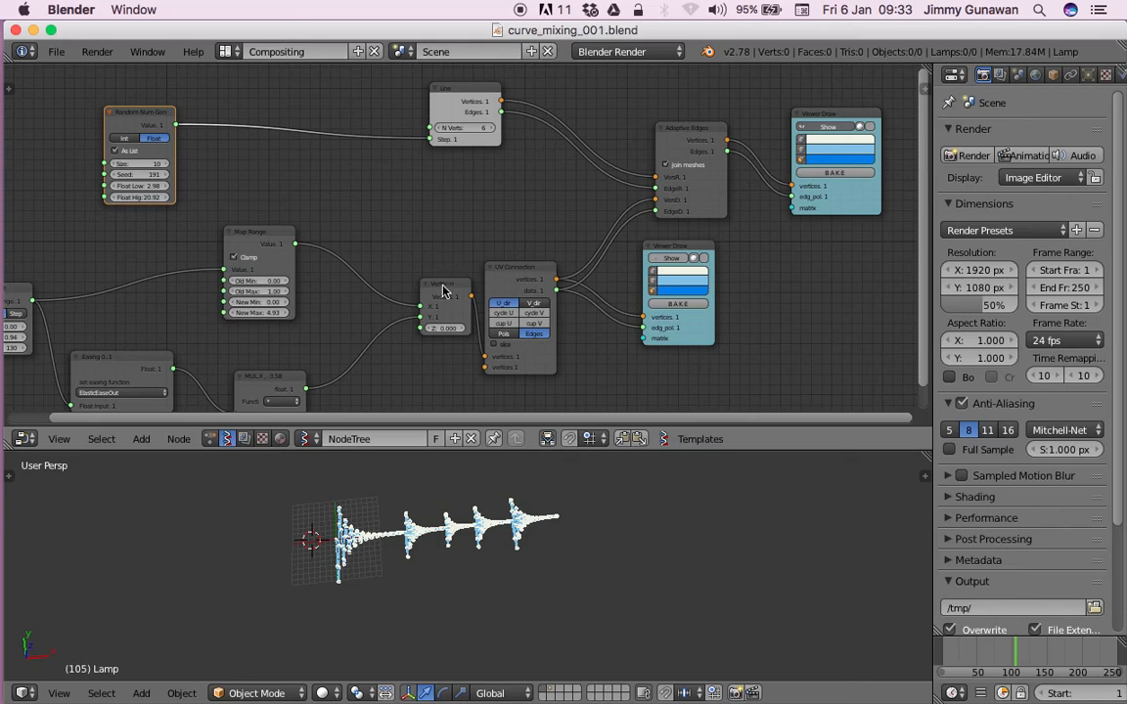
{"action": "left_click", "coordinate": [438, 293]}
{"action": "left_click_drag", "start_coordinate": [472, 101], "coordinate": [413, 107]}
{"action": "scroll", "coordinate": [465, 221], "scroll_direction": "down", "scroll_amount": 5}
{"action": "scroll", "coordinate": [352, 282], "scroll_direction": "left", "scroll_amount": 2}
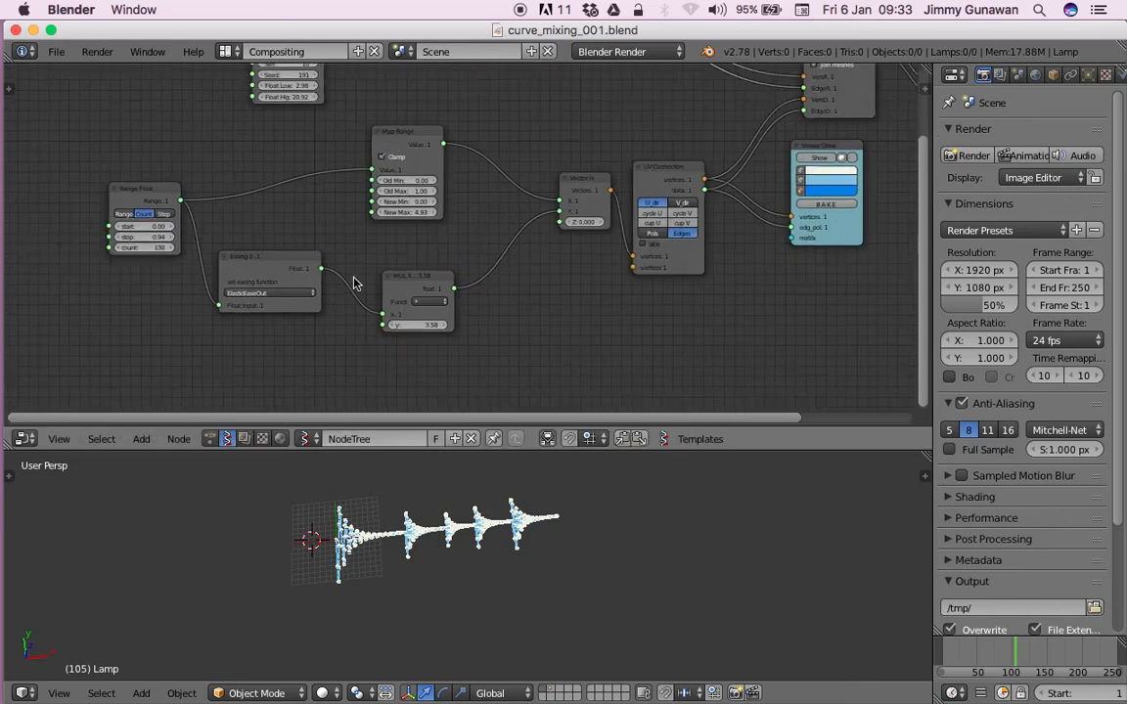
Examine the node chain from Range Float through Easing, the multiply node and Map Range to UV Connection.
{"action": "scroll", "coordinate": [343, 280], "scroll_direction": "up", "scroll_amount": 1}
{"action": "scroll", "coordinate": [343, 281], "scroll_direction": "up", "scroll_amount": 3}
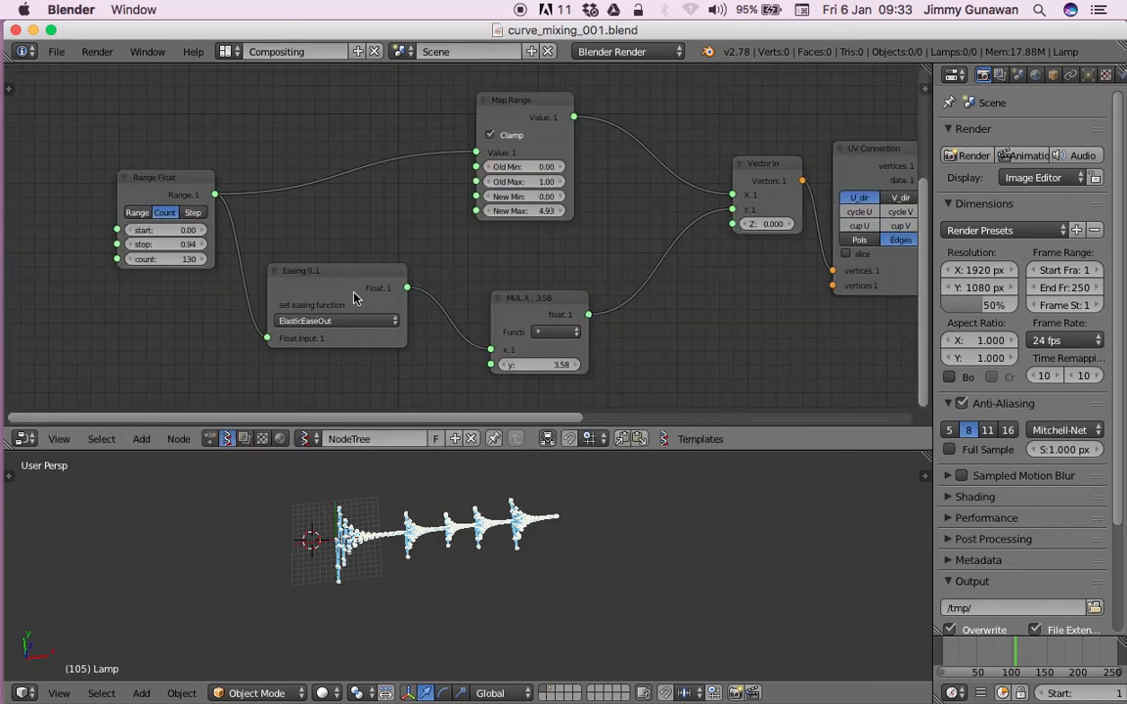
{"action": "left_click", "coordinate": [329, 309]}
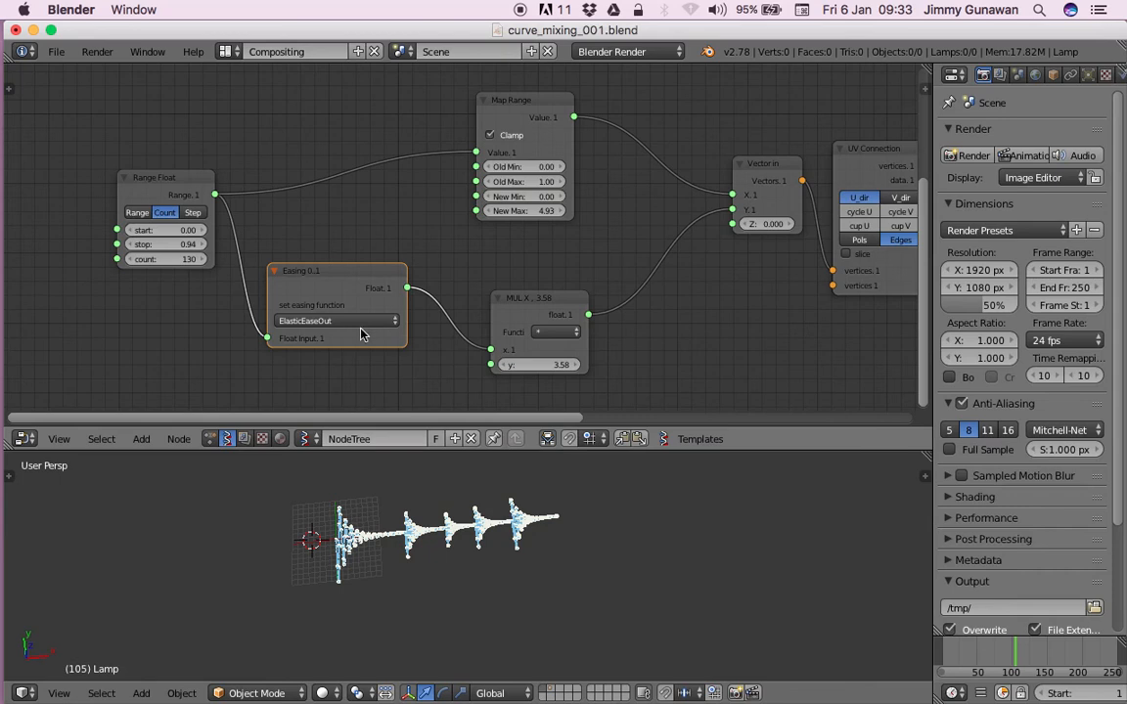
{"action": "scroll", "coordinate": [538, 278], "scroll_direction": "down", "scroll_amount": 2}
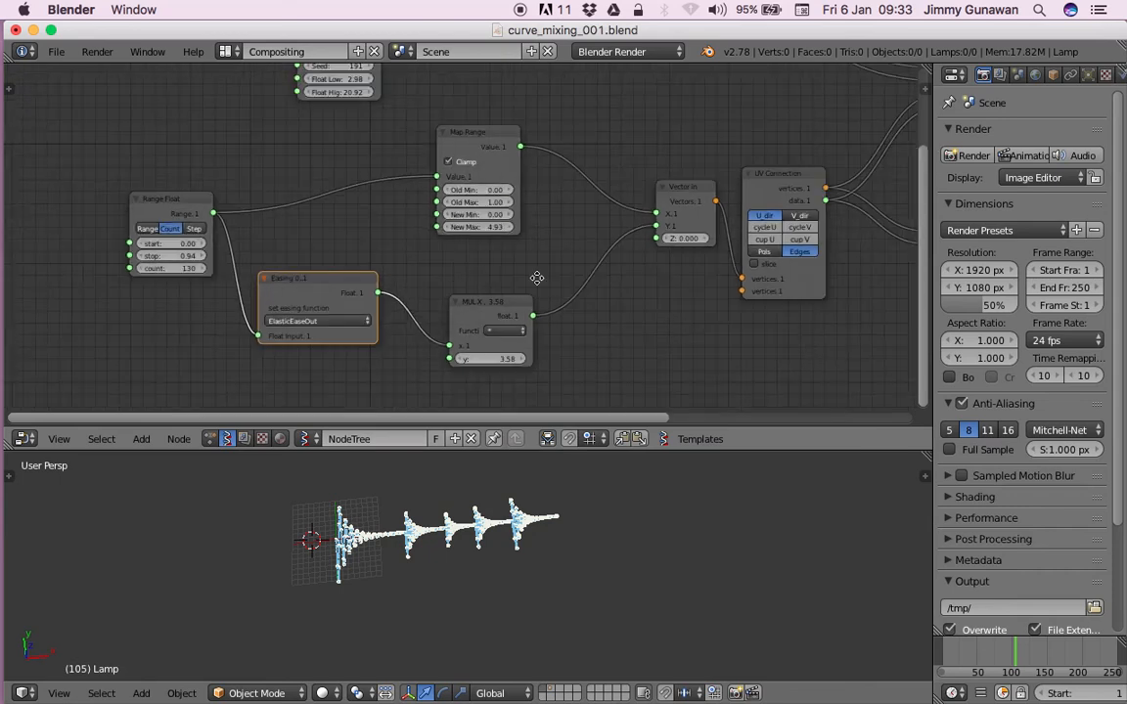
{"action": "middle_click_drag", "start_coordinate": [537, 278], "coordinate": [480, 308]}
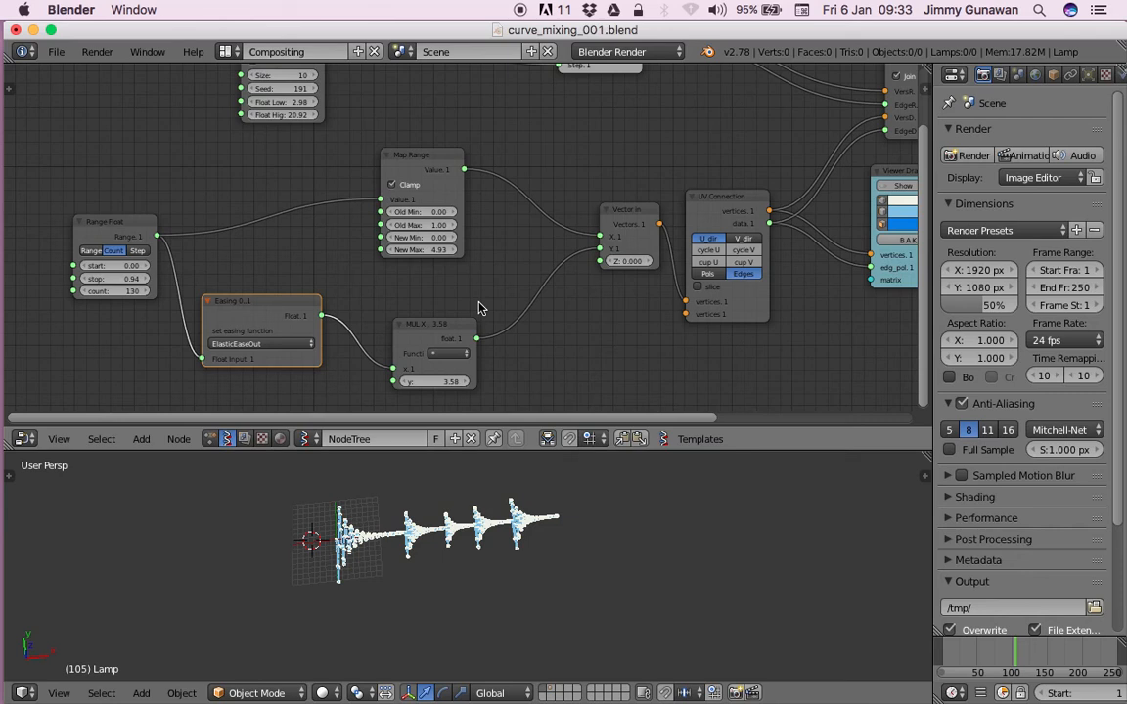
{"action": "scroll", "coordinate": [478, 303], "scroll_direction": "down", "scroll_amount": 1}
{"action": "middle_click_drag", "start_coordinate": [529, 267], "coordinate": [214, 80]}
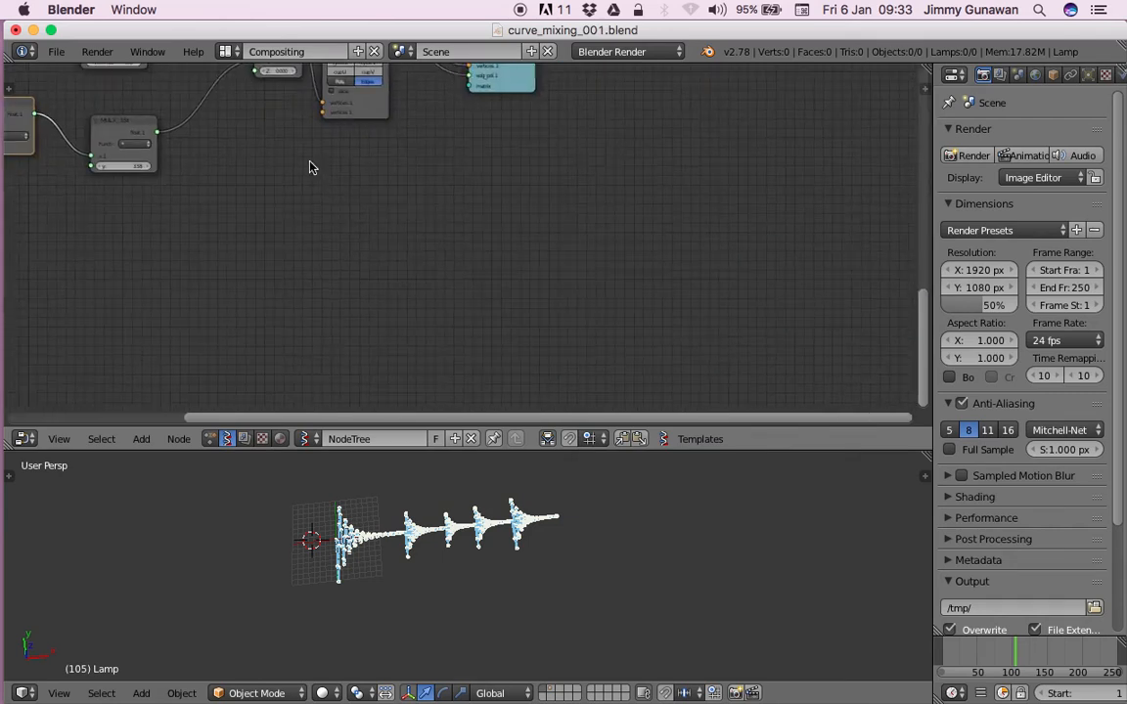
{"action": "scroll", "coordinate": [405, 260], "scroll_direction": "up", "scroll_amount": 1}
{"action": "middle_click_drag", "start_coordinate": [407, 258], "coordinate": [549, 345]}
{"action": "scroll", "coordinate": [393, 234], "scroll_direction": "up", "scroll_amount": 1}
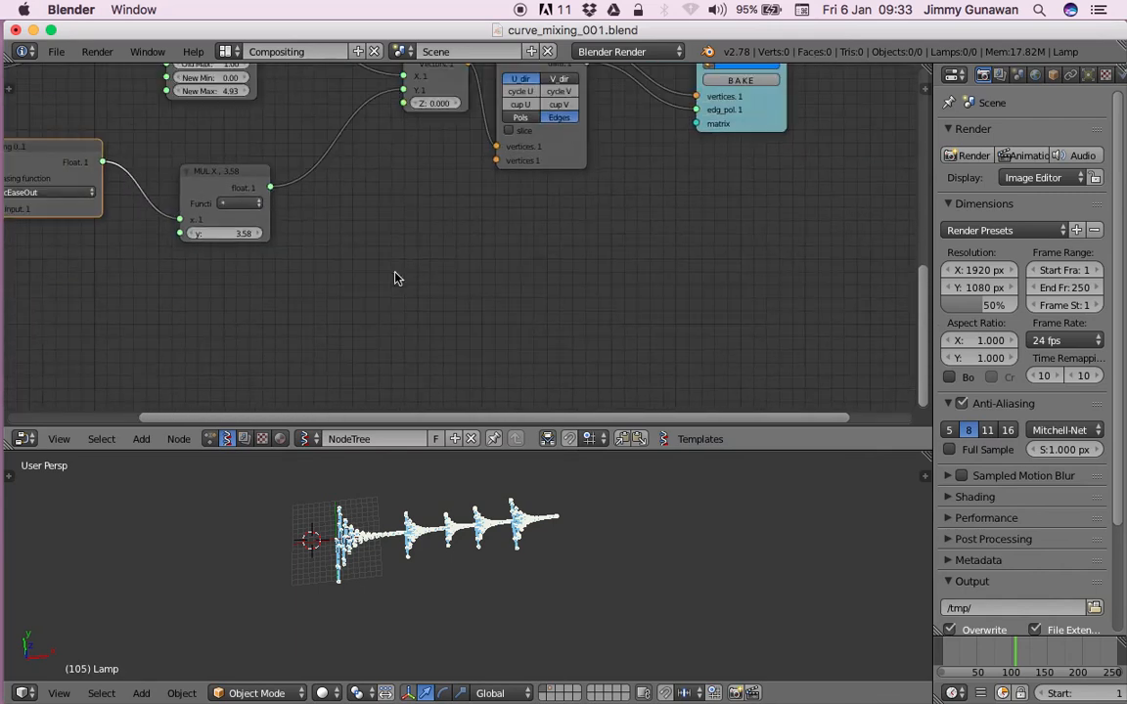
{"action": "middle_click_drag", "start_coordinate": [457, 237], "coordinate": [557, 377]}
{"action": "scroll", "coordinate": [489, 369], "scroll_direction": "down", "scroll_amount": 2}
{"action": "middle_click_drag", "start_coordinate": [441, 336], "coordinate": [486, 354]}
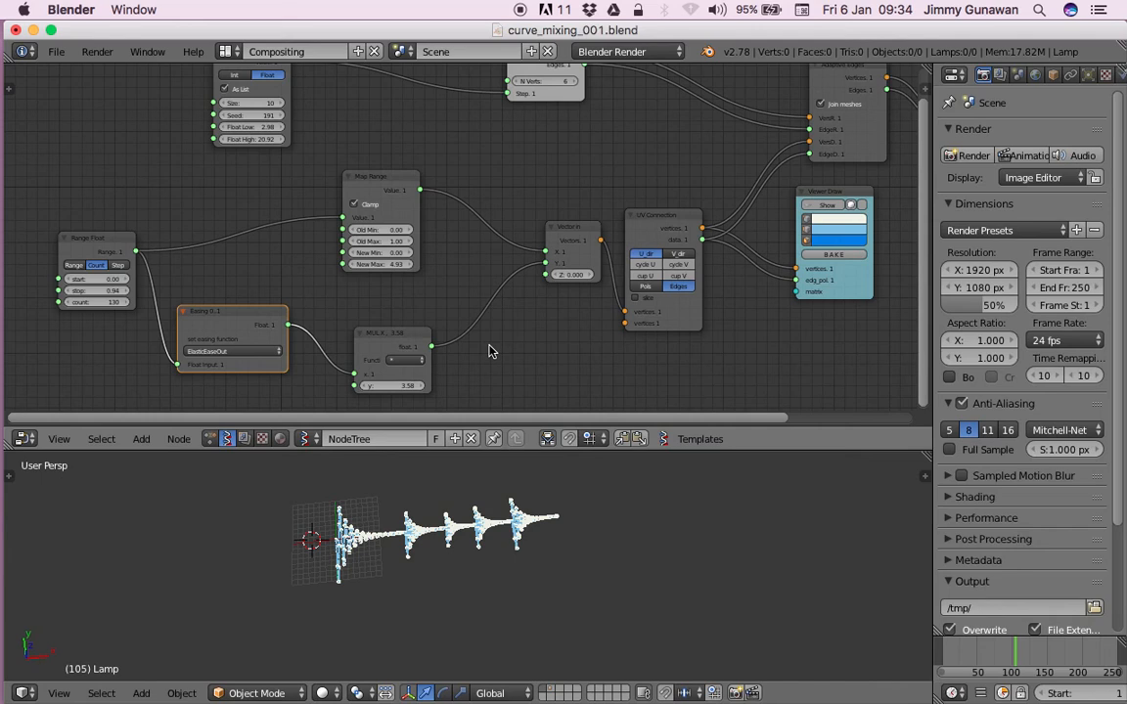
{"action": "middle_click_drag", "start_coordinate": [492, 351], "coordinate": [477, 341]}
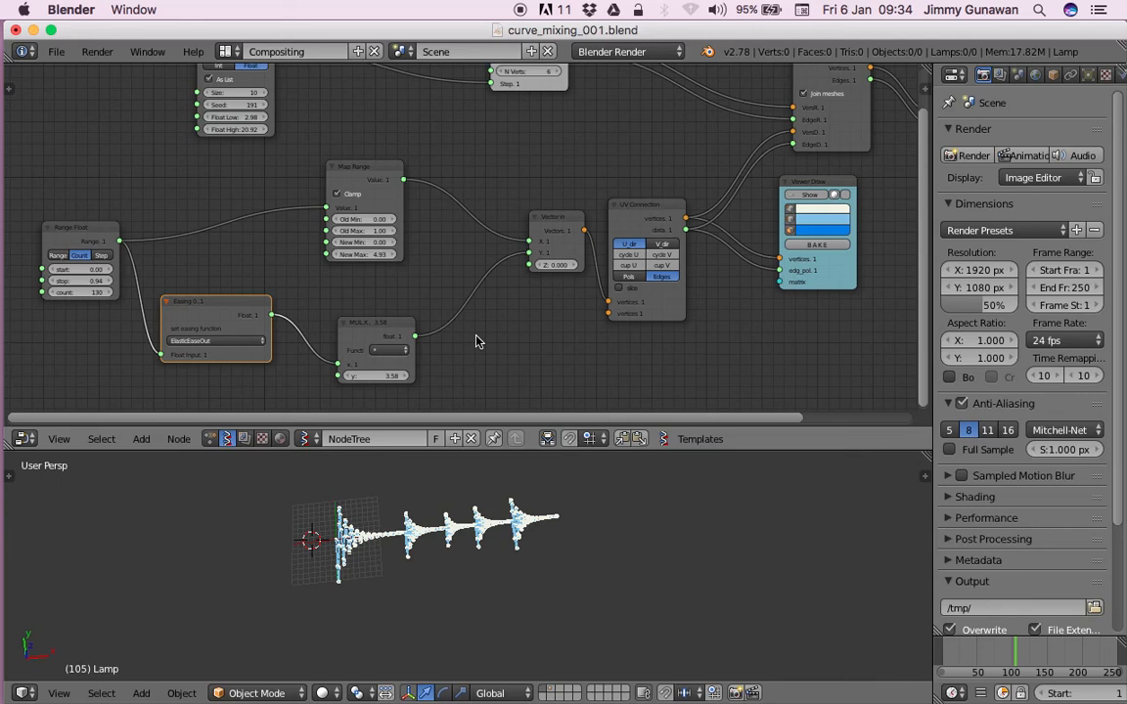
{"action": "middle_click_drag", "start_coordinate": [455, 263], "coordinate": [399, 253]}
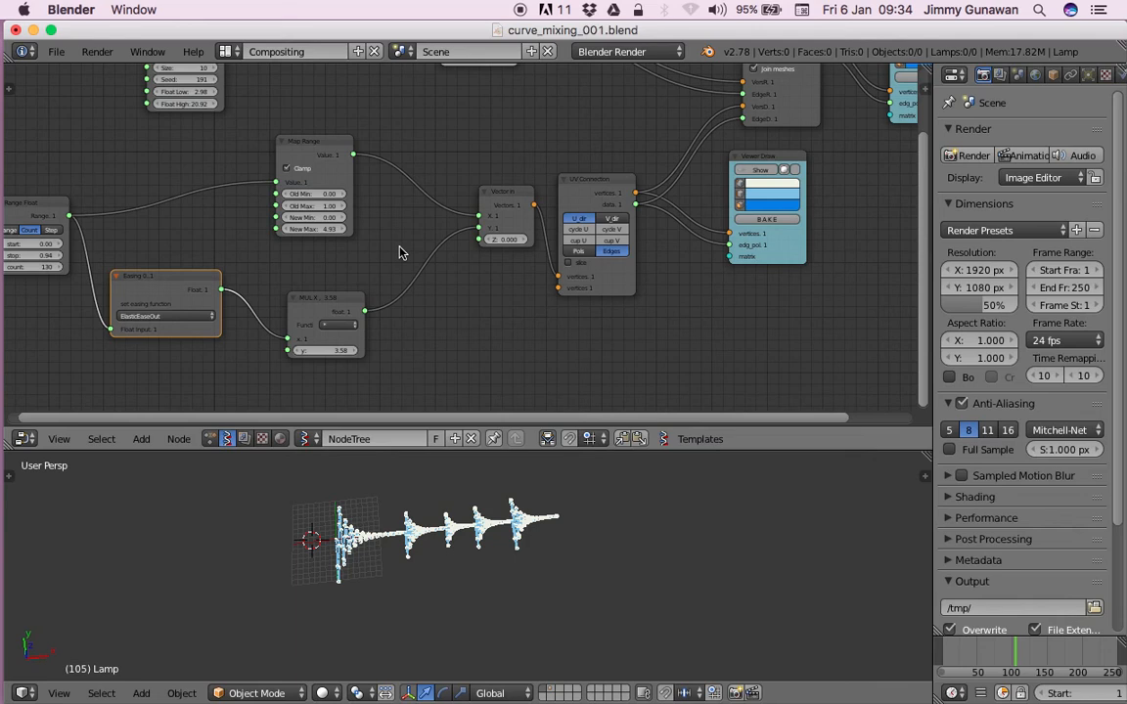
{"action": "scroll", "coordinate": [402, 247], "scroll_direction": "left", "scroll_amount": 5}
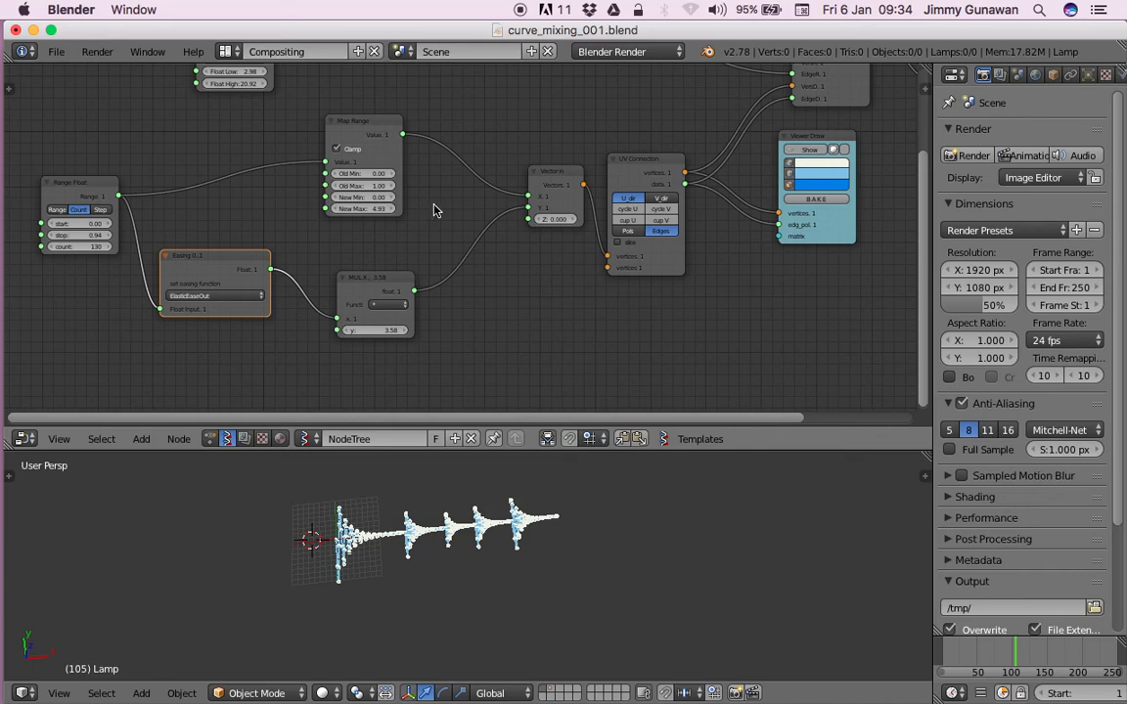
{"action": "scroll", "coordinate": [435, 211], "scroll_direction": "down", "scroll_amount": 3}
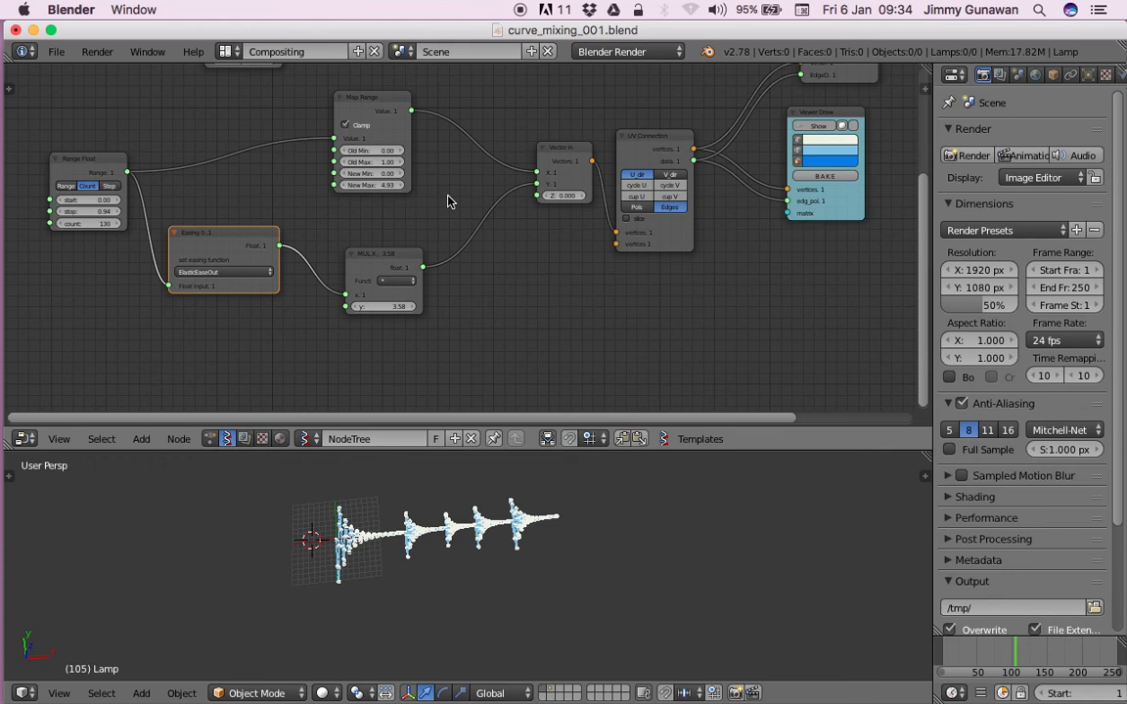
{"action": "scroll", "coordinate": [435, 211], "scroll_direction": "up", "scroll_amount": 5}
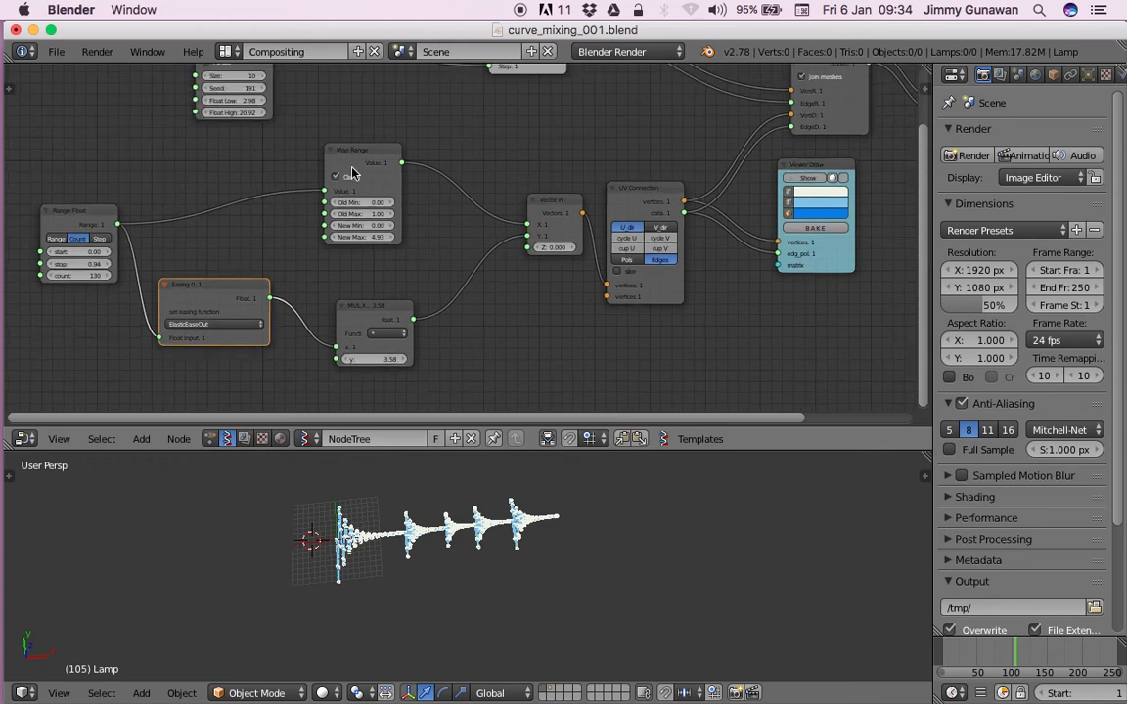
Rearrange the Map Range, Range Float, Easing and multiply nodes into a more compact layout.
{"action": "left_click_drag", "start_coordinate": [351, 165], "coordinate": [351, 155]}
{"action": "left_click_drag", "start_coordinate": [78, 209], "coordinate": [122, 189]}
{"action": "left_click_drag", "start_coordinate": [262, 283], "coordinate": [291, 256]}
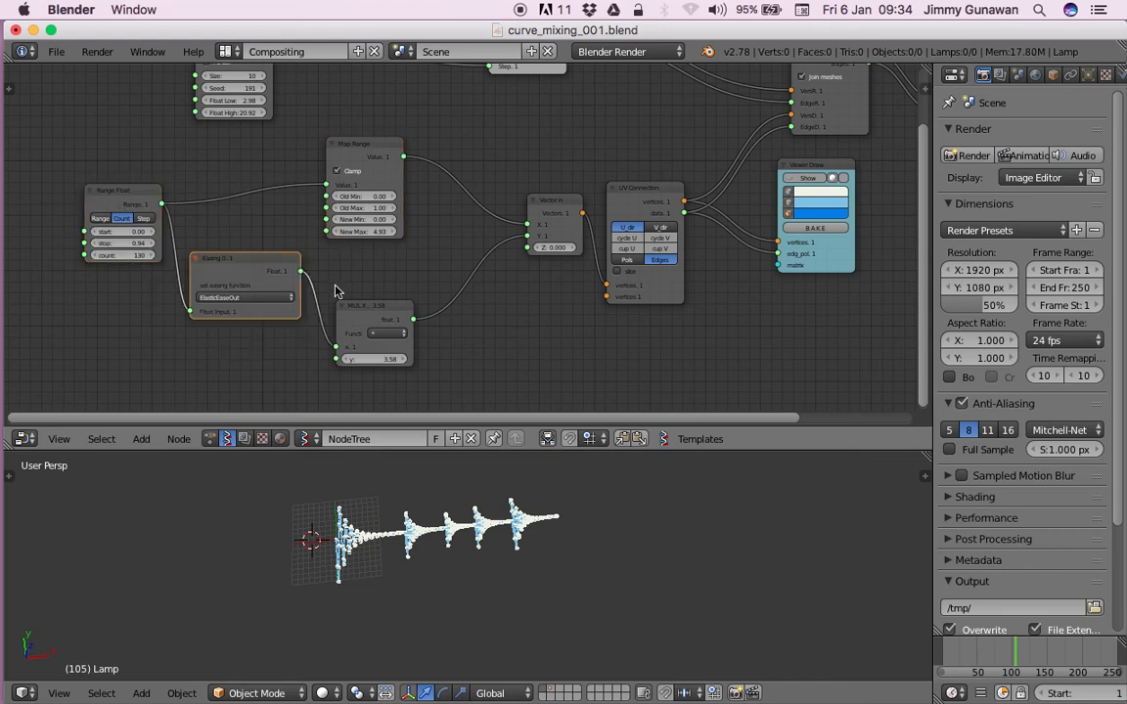
{"action": "left_click_drag", "start_coordinate": [370, 305], "coordinate": [398, 284]}
{"action": "scroll", "coordinate": [362, 260], "scroll_direction": "right", "scroll_amount": 6}
{"action": "scroll", "coordinate": [526, 322], "scroll_direction": "up", "scroll_amount": 3}
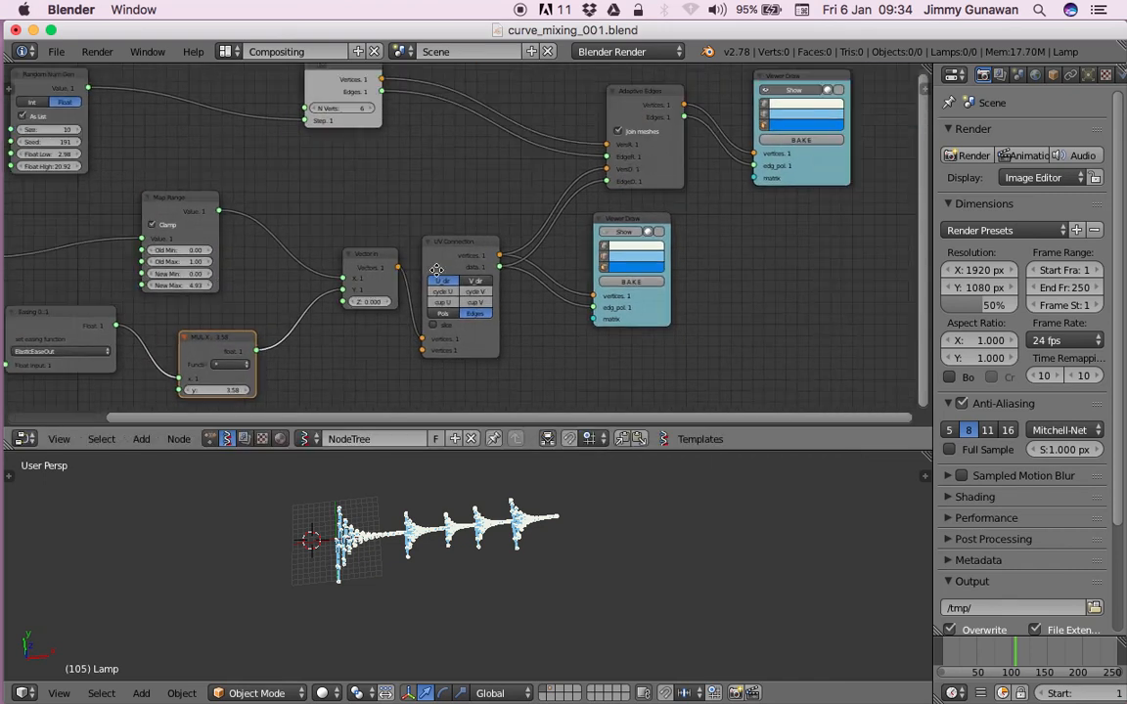
Move Adaptive Edges and its Viewer Draw closer to the other nodes and nudge the second Viewer Draw.
{"action": "left_click_drag", "start_coordinate": [616, 126], "coordinate": [582, 122]}
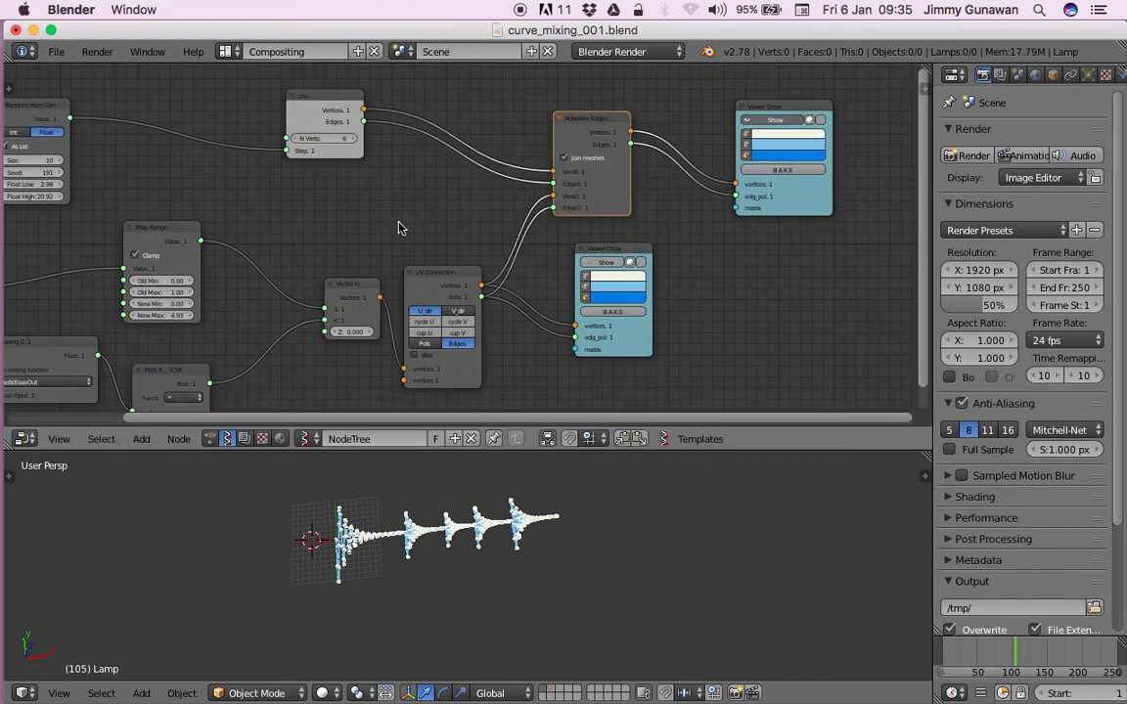
{"action": "left_click_drag", "start_coordinate": [743, 137], "coordinate": [668, 144]}
{"action": "left_click_drag", "start_coordinate": [600, 240], "coordinate": [588, 252]}
{"action": "scroll", "coordinate": [587, 253], "scroll_direction": "left", "scroll_amount": 2}
{"action": "scroll", "coordinate": [666, 224], "scroll_direction": "up", "scroll_amount": 1}
Toggle the Adaptive Edges viewer's display, set Line's N Verts to 60 and inspect the longer row of curves.
{"action": "left_click", "coordinate": [779, 122]}
{"action": "left_click", "coordinate": [780, 121]}
{"action": "left_click", "coordinate": [779, 121]}
{"action": "left_click", "coordinate": [780, 121]}
{"action": "left_click_drag", "start_coordinate": [379, 133], "coordinate": [441, 133]}
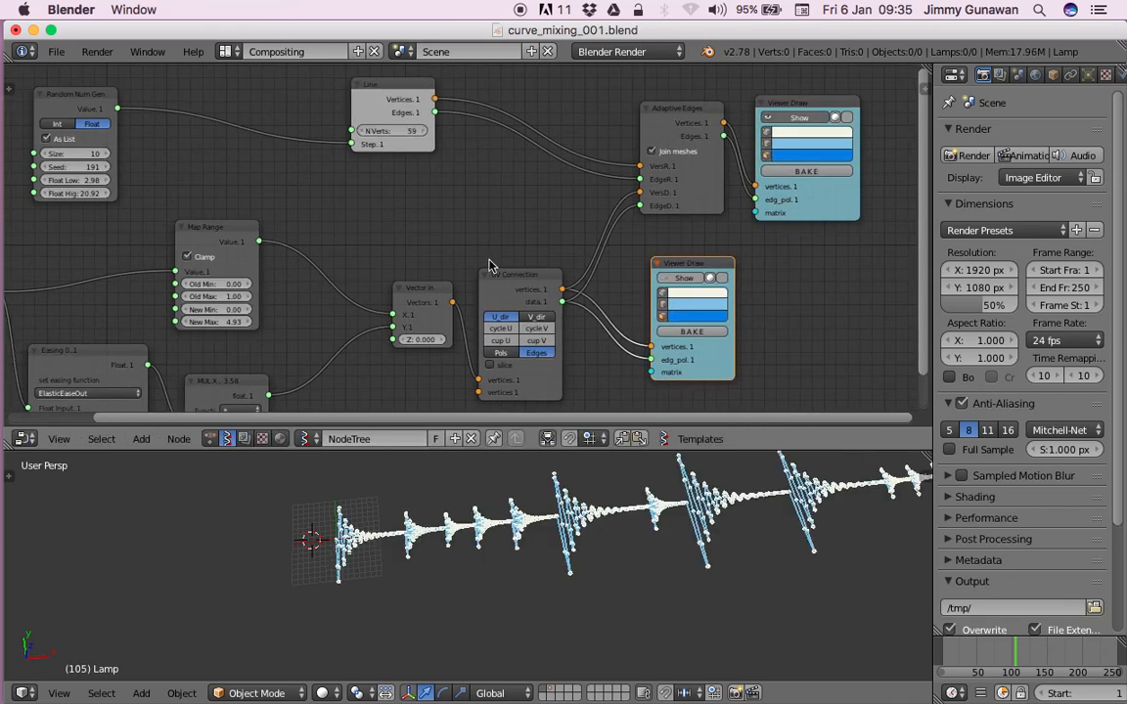
{"action": "scroll", "coordinate": [491, 260], "scroll_direction": "down", "scroll_amount": 2}
{"action": "middle_click_drag", "start_coordinate": [602, 543], "coordinate": [448, 583], "text": "shift"}
{"action": "scroll", "coordinate": [443, 568], "scroll_direction": "up", "scroll_amount": 2}
{"action": "middle_click_drag", "start_coordinate": [323, 224], "coordinate": [360, 190]}
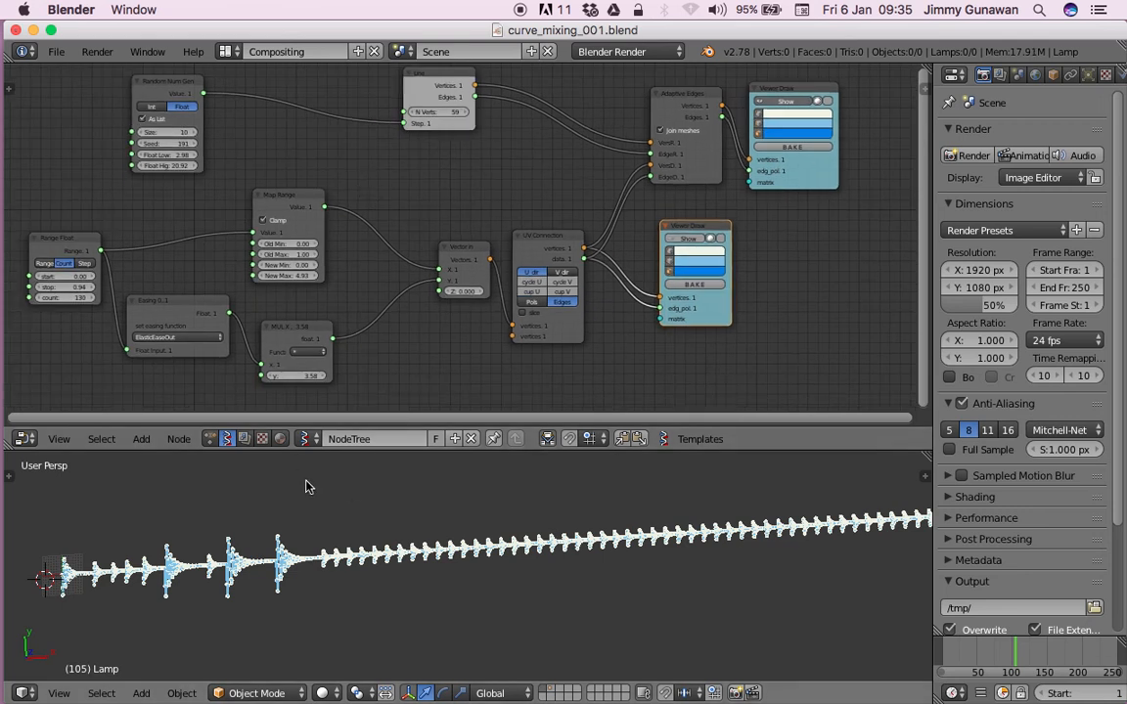
{"action": "scroll", "coordinate": [164, 209], "scroll_direction": "left", "scroll_amount": 2}
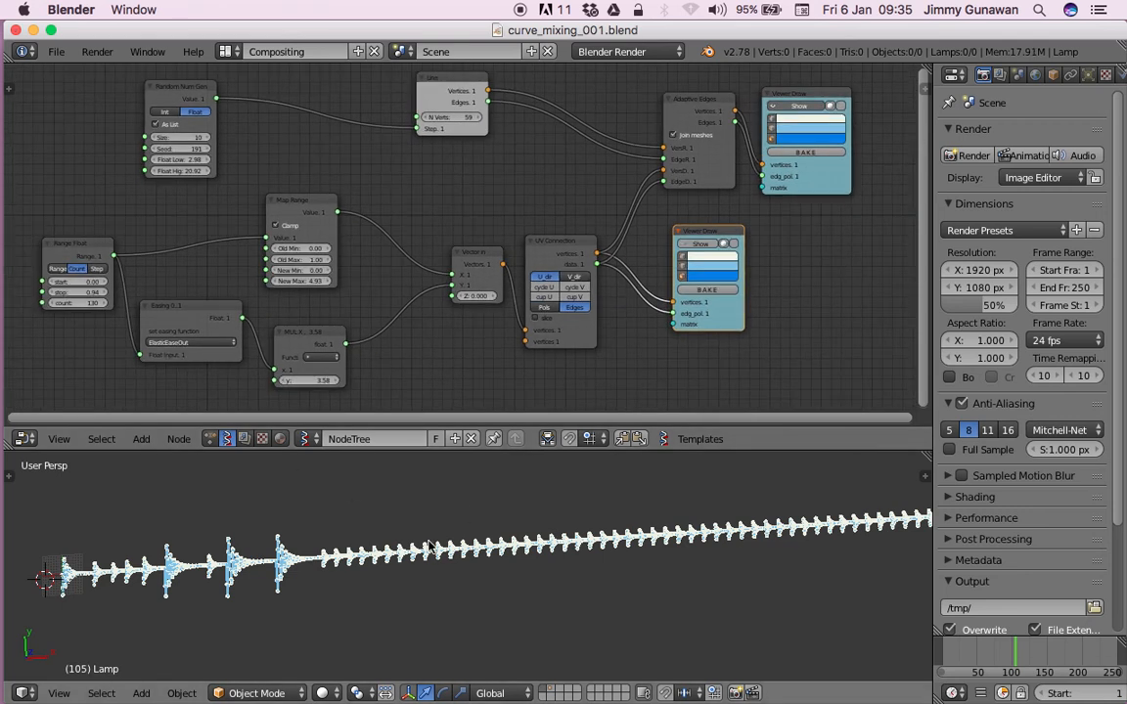
{"action": "scroll", "coordinate": [479, 132], "scroll_direction": "left", "scroll_amount": 1}
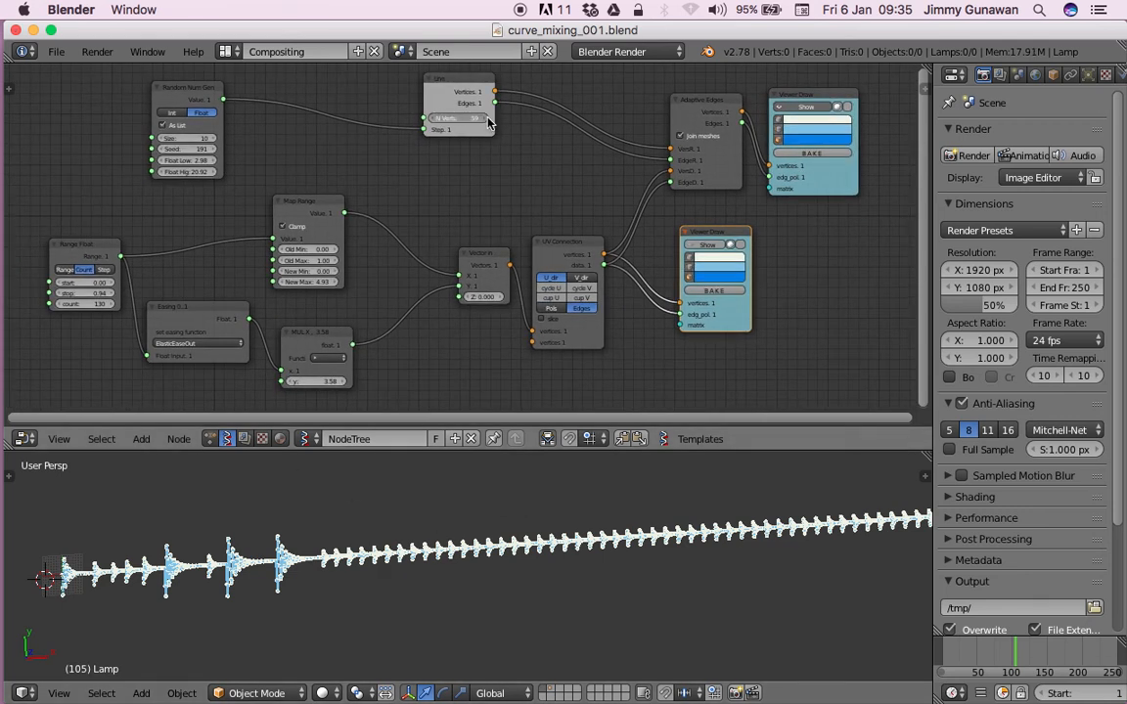
{"action": "scroll", "coordinate": [472, 173], "scroll_direction": "down", "scroll_amount": 1}
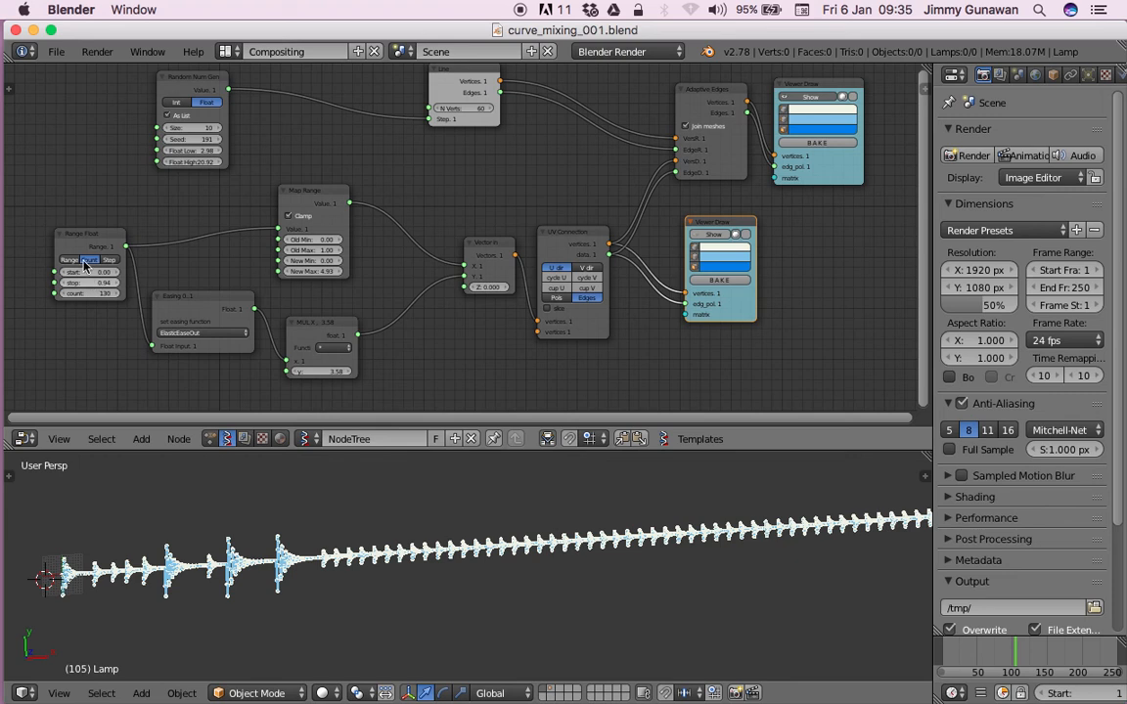
Move the Range Float node away from Easing, set its count to 69 and save the file.
{"action": "left_click_drag", "start_coordinate": [74, 234], "coordinate": [61, 232]}
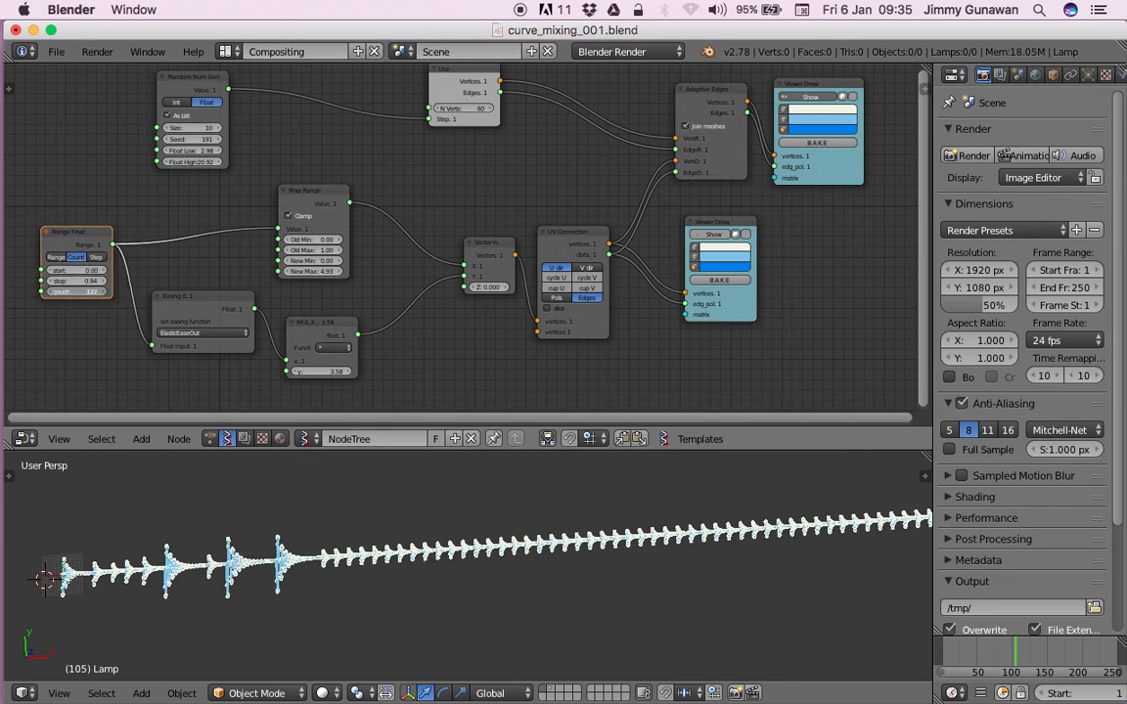
{"action": "left_click_drag", "start_coordinate": [78, 292], "coordinate": [145, 308]}
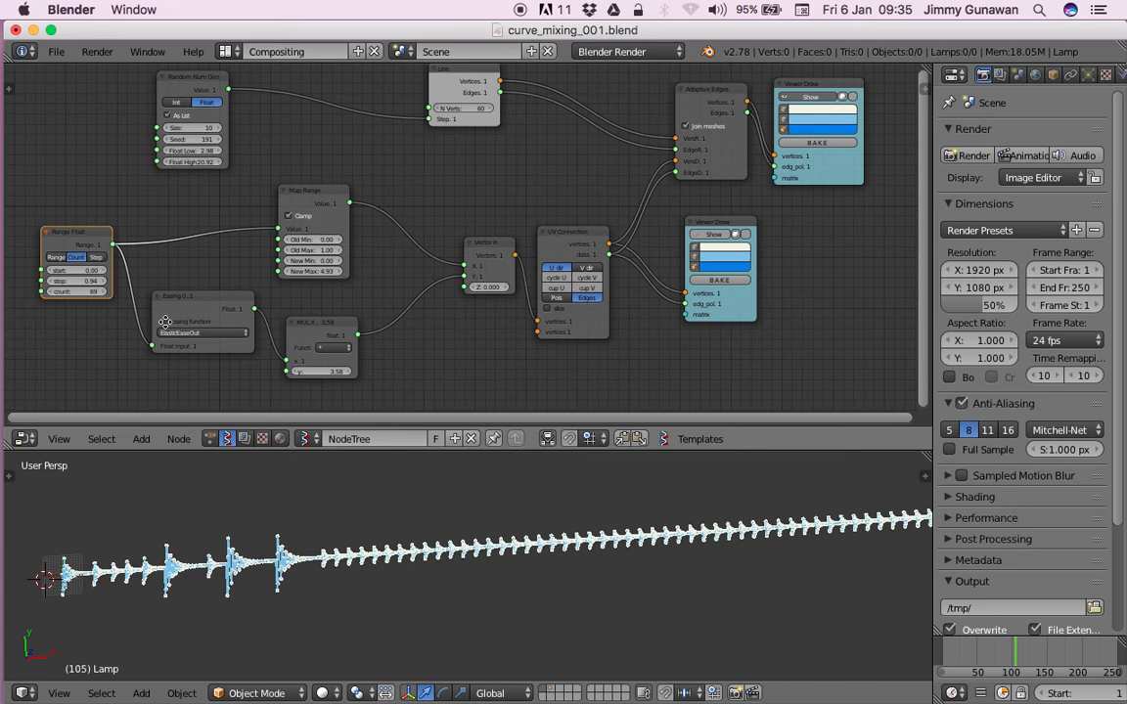
{"action": "scroll", "coordinate": [165, 321], "scroll_direction": "left", "scroll_amount": 2}
{"action": "key", "text": "ctrl+s"}
{"action": "left_click", "coordinate": [166, 321]}
{"action": "scroll", "coordinate": [391, 269], "scroll_direction": "up", "scroll_amount": 2}
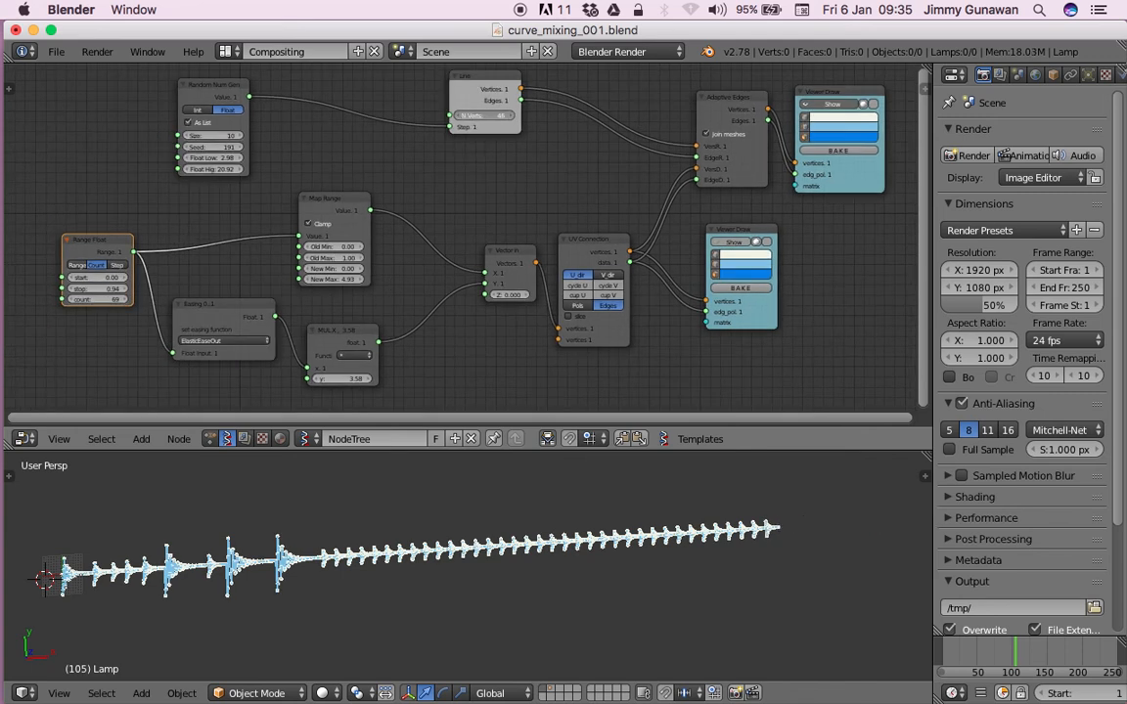
Set the Random Num Gen size to 33 and Line's N Verts to 59.
{"action": "mouse_move", "coordinate": [210, 135]}
{"action": "left_mouse_down"}
{"action": "mouse_move", "coordinate": [235, 135]}
{"action": "mouse_move", "coordinate": [204, 131]}
{"action": "left_mouse_up"}
{"action": "scroll", "coordinate": [212, 177], "scroll_direction": "left", "scroll_amount": 5}
{"action": "scroll", "coordinate": [211, 177], "scroll_direction": "up", "scroll_amount": 3}
Add an Integer node with value 10 before Random Num Gen and wrap it in a frame.
{"action": "key", "text": "shift+a"}
{"action": "left_click", "coordinate": [156, 152]}
{"action": "type", "text": "int"}
{"action": "key", "text": "Down"}
{"action": "key", "text": "Down"}
{"action": "key", "text": "Return"}
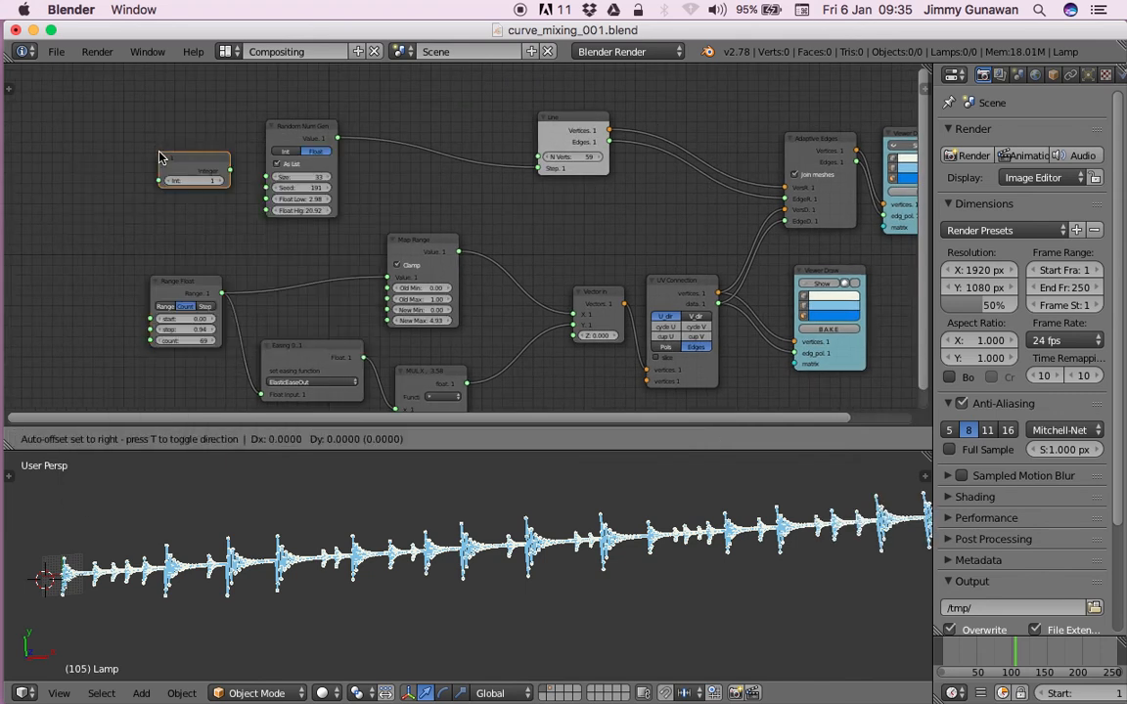
{"action": "left_click", "coordinate": [122, 177]}
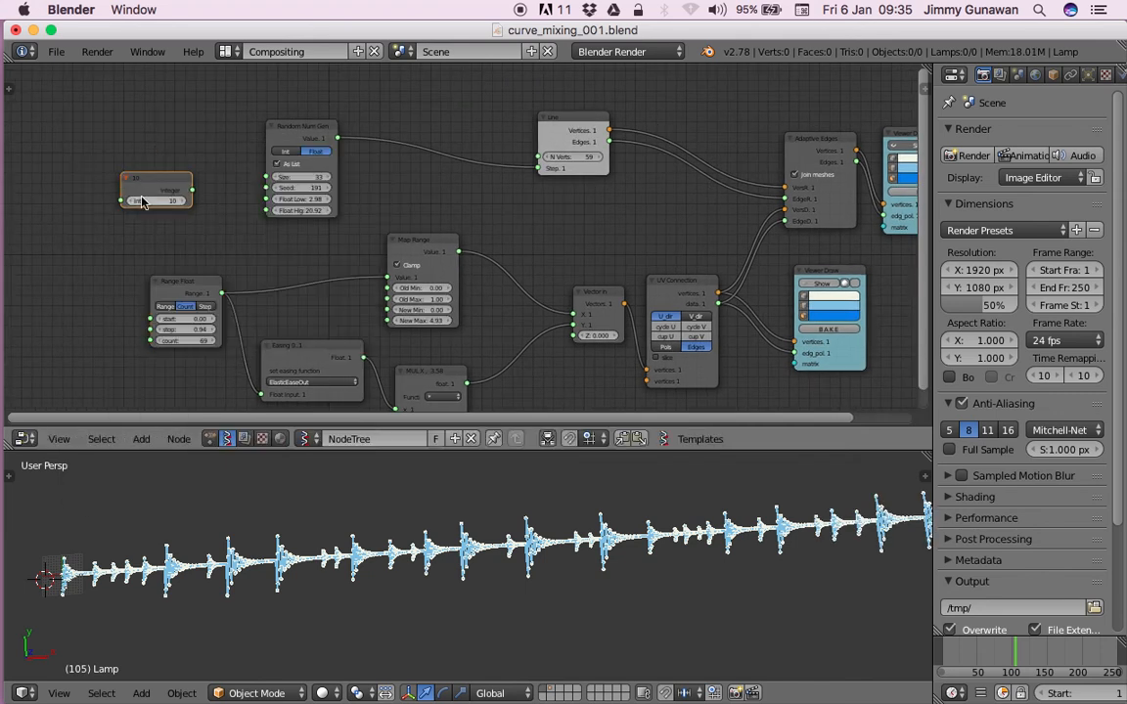
{"action": "key", "text": "ctrl+j"}
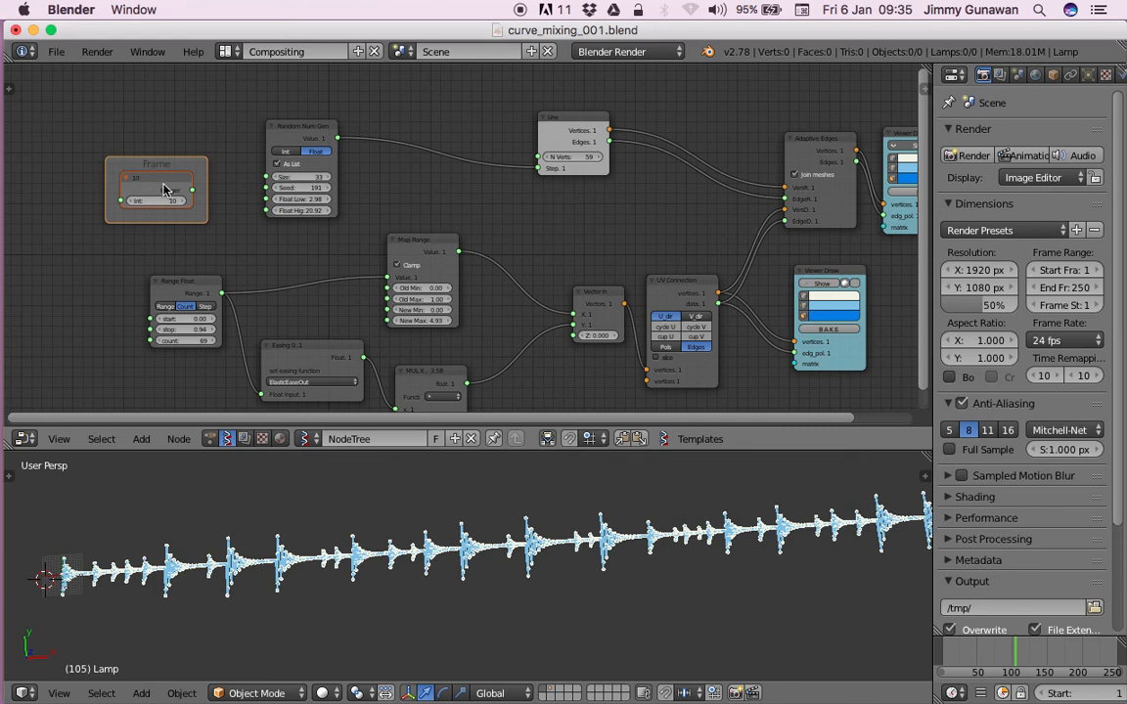
Link the Integer output to Random Num Gen's Size and Line's N Verts, then raise the integer value.
{"action": "left_click_drag", "start_coordinate": [191, 192], "coordinate": [265, 177]}
{"action": "left_click_drag", "start_coordinate": [193, 192], "coordinate": [540, 157]}
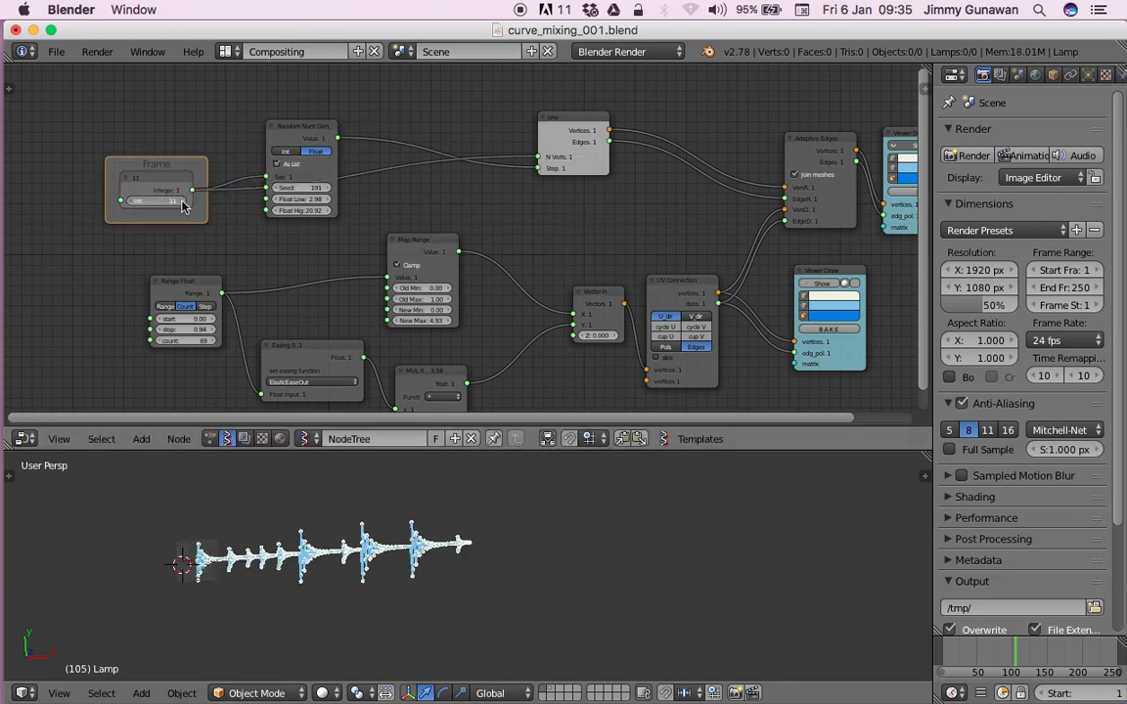
{"action": "mouse_move", "coordinate": [181, 205]}
{"action": "left_mouse_down"}
{"action": "mouse_move", "coordinate": [265, 205]}
{"action": "mouse_move", "coordinate": [185, 210]}
{"action": "left_mouse_up"}
Turn off vertex display in the Adaptive Edges Viewer Draw node and frame the row of curves.
{"action": "middle_click_drag", "start_coordinate": [423, 529], "coordinate": [478, 534]}
{"action": "middle_click_drag", "start_coordinate": [888, 174], "coordinate": [399, 194]}
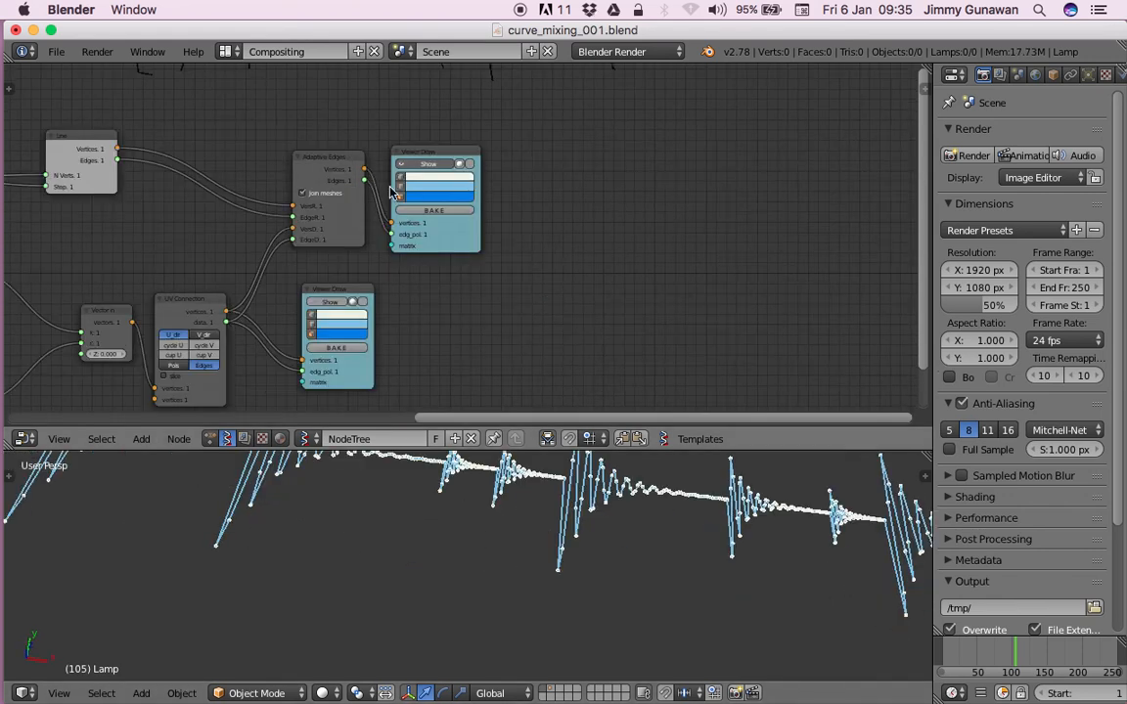
{"action": "middle_click_drag", "start_coordinate": [486, 460], "coordinate": [486, 596]}
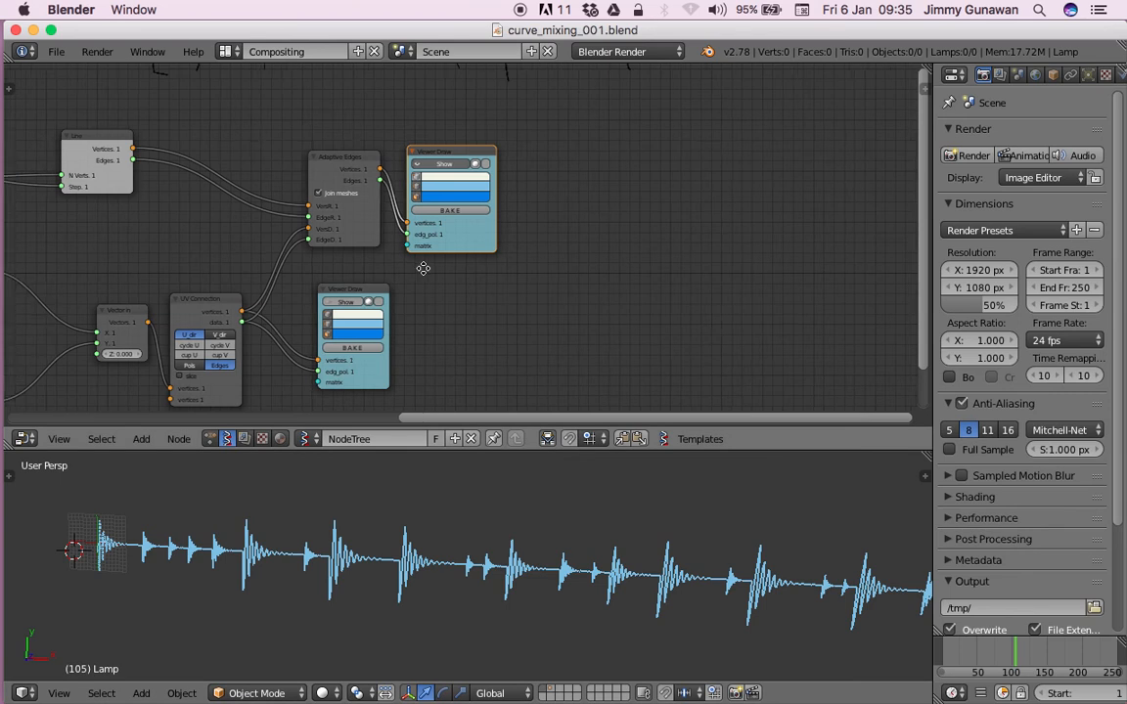
{"action": "scroll", "coordinate": [422, 266], "scroll_direction": "up", "scroll_amount": 3}
{"action": "scroll", "coordinate": [291, 274], "scroll_direction": "down", "scroll_amount": 2}
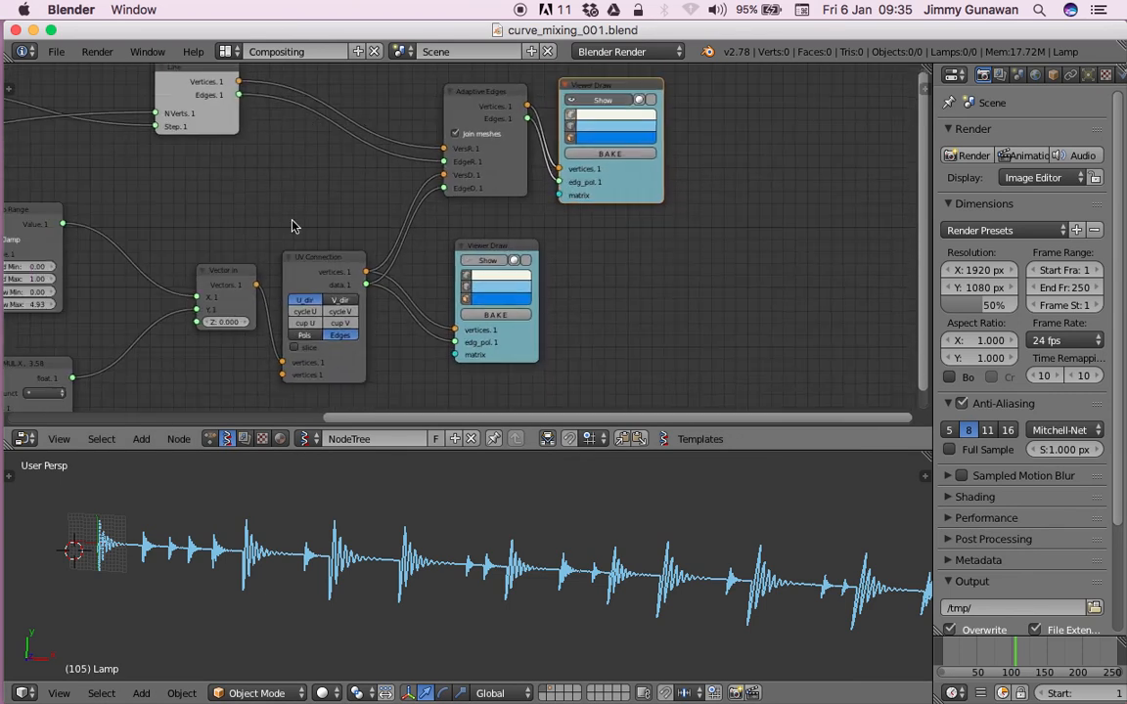
Shift the Line node slightly and change the Easing node's function to ElasticEaseInOut.
{"action": "left_click_drag", "start_coordinate": [211, 132], "coordinate": [269, 160]}
{"action": "middle_click_drag", "start_coordinate": [334, 189], "coordinate": [405, 193]}
{"action": "mouse_move", "coordinate": [98, 176]}
{"action": "middle_mouse_down"}
{"action": "mouse_move", "coordinate": [271, 162]}
{"action": "mouse_move", "coordinate": [359, 91]}
{"action": "middle_mouse_up"}
{"action": "scroll", "coordinate": [289, 290], "scroll_direction": "up", "scroll_amount": 3}
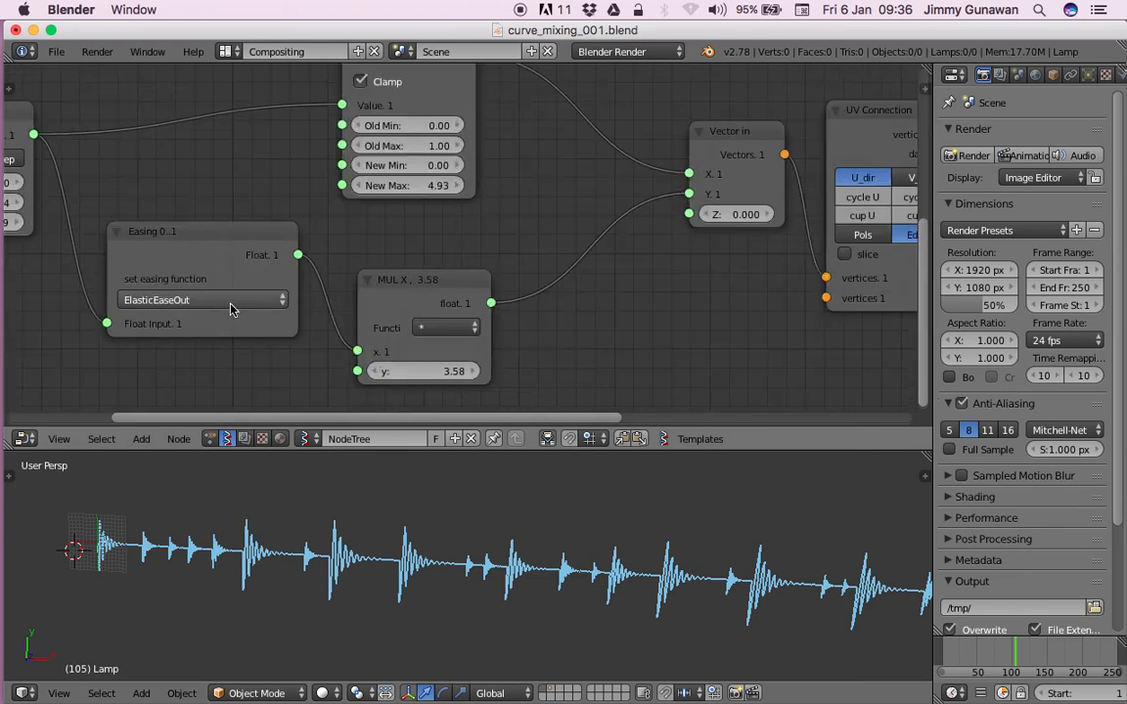
{"action": "scroll", "coordinate": [228, 307], "scroll_direction": "up", "scroll_amount": 3, "text": "ctrl"}
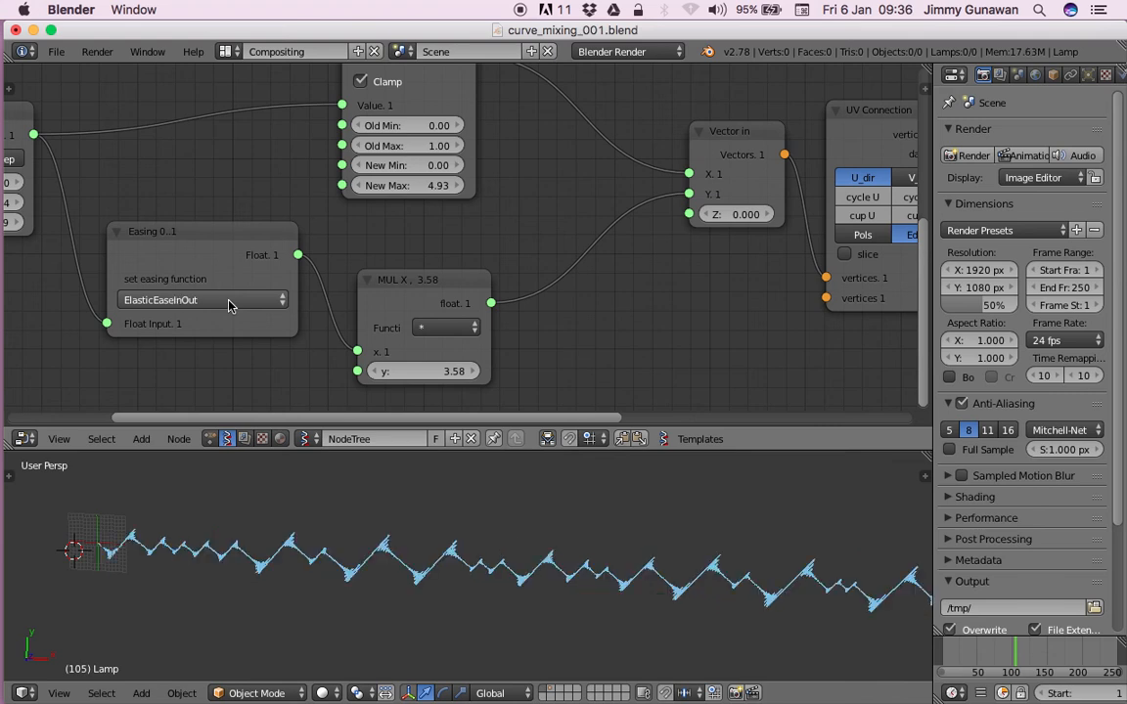
Try the BackEaseIn, BackEaseOut, ElasticEaseIn and ExponentialEaseOut functions on the Easing node and compare the resulting row of curves.
{"action": "scroll", "coordinate": [228, 306], "scroll_direction": "up", "scroll_amount": 4, "text": "ctrl"}
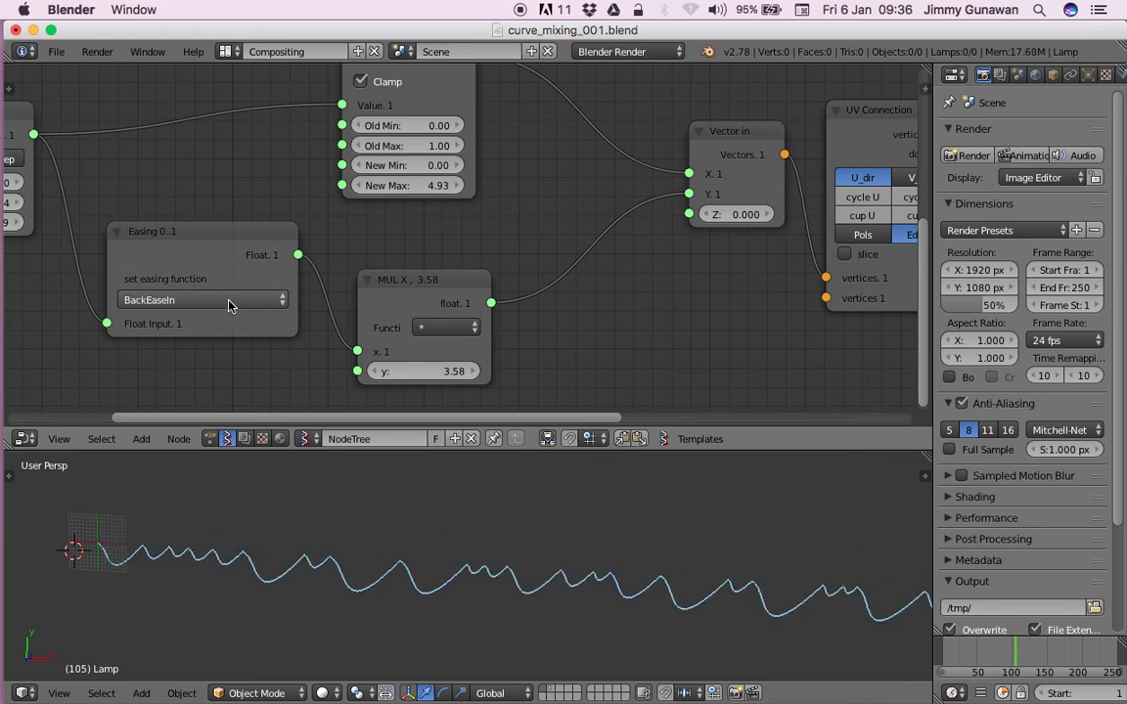
{"action": "scroll", "coordinate": [228, 307], "scroll_direction": "down", "scroll_amount": 2, "text": "ctrl"}
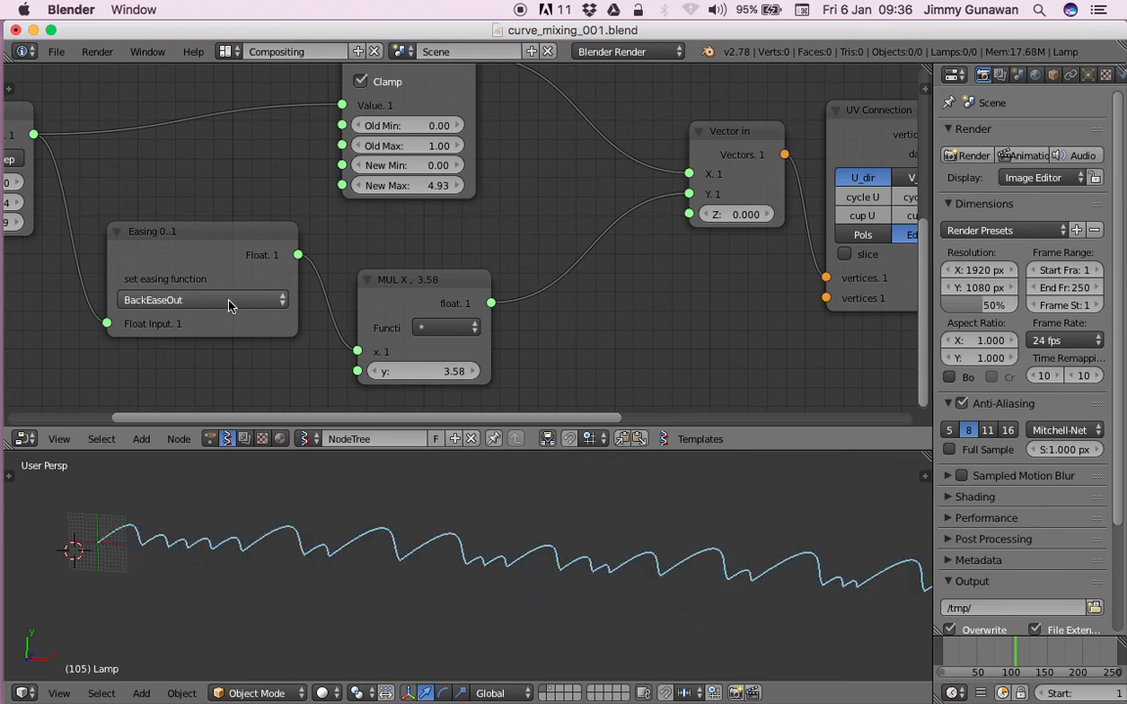
{"action": "middle_click_drag", "start_coordinate": [440, 624], "coordinate": [411, 556]}
{"action": "scroll", "coordinate": [209, 304], "scroll_direction": "down", "scroll_amount": 3, "text": "ctrl"}
{"action": "scroll", "coordinate": [209, 304], "scroll_direction": "down", "scroll_amount": 4, "text": "ctrl"}
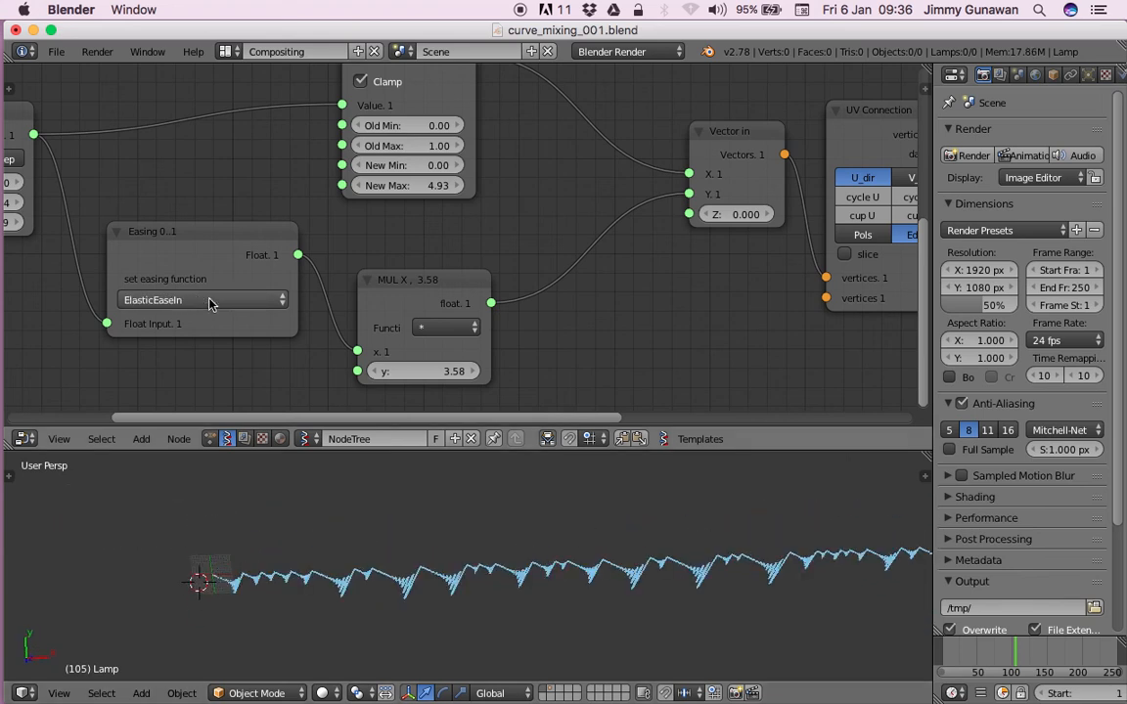
{"action": "scroll", "coordinate": [208, 304], "scroll_direction": "down", "scroll_amount": 2, "text": "ctrl"}
Try LinearInterpolation and CircularEaseInOut as the Easing node's function.
{"action": "left_click", "coordinate": [209, 302]}
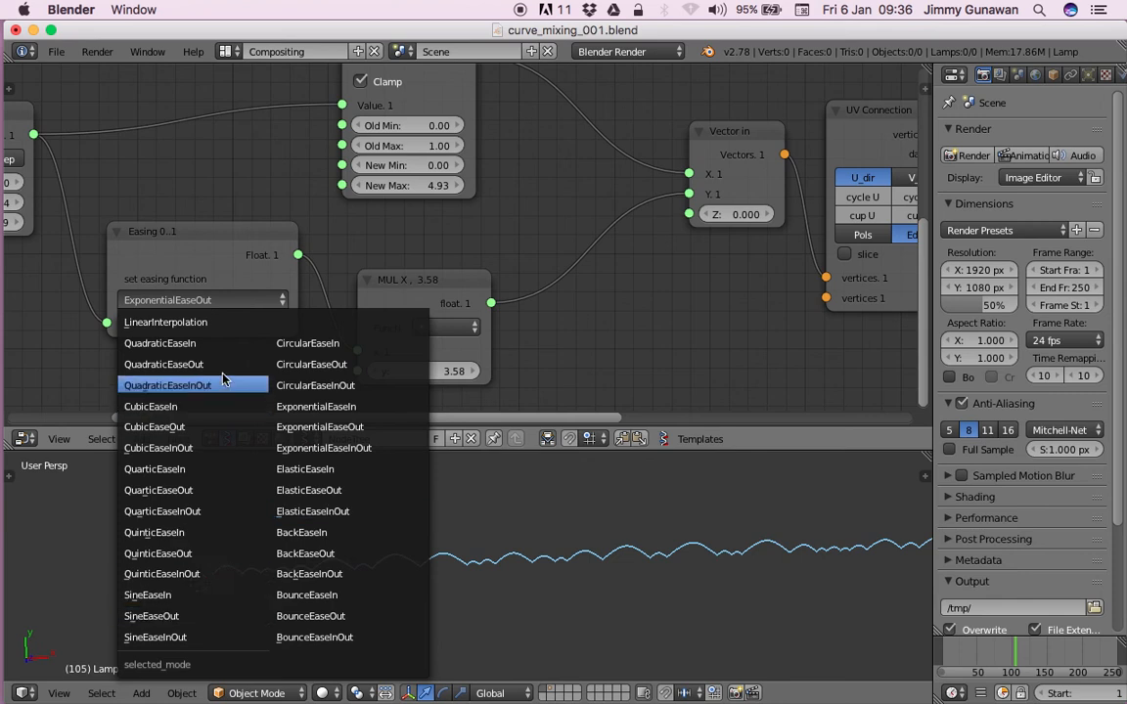
{"action": "left_click", "coordinate": [263, 322]}
{"action": "mouse_move", "coordinate": [356, 592]}
{"action": "middle_mouse_down"}
{"action": "mouse_move", "coordinate": [405, 541]}
{"action": "mouse_move", "coordinate": [354, 580]}
{"action": "middle_mouse_up"}
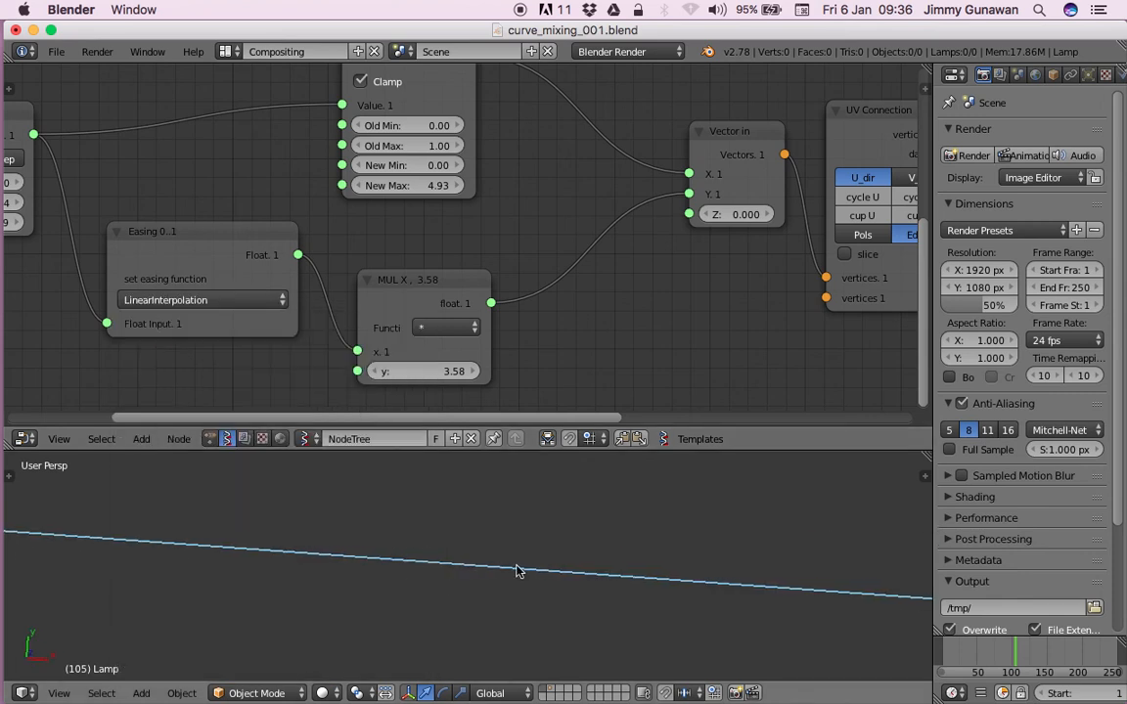
{"action": "left_click", "coordinate": [244, 301]}
{"action": "left_click", "coordinate": [367, 382]}
Set the Easing node's function to ExponentialEaseInOut and inspect the row of curves from different angles.
{"action": "left_click", "coordinate": [234, 304]}
{"action": "left_click", "coordinate": [327, 445]}
{"action": "scroll", "coordinate": [466, 596], "scroll_direction": "down", "scroll_amount": 3}
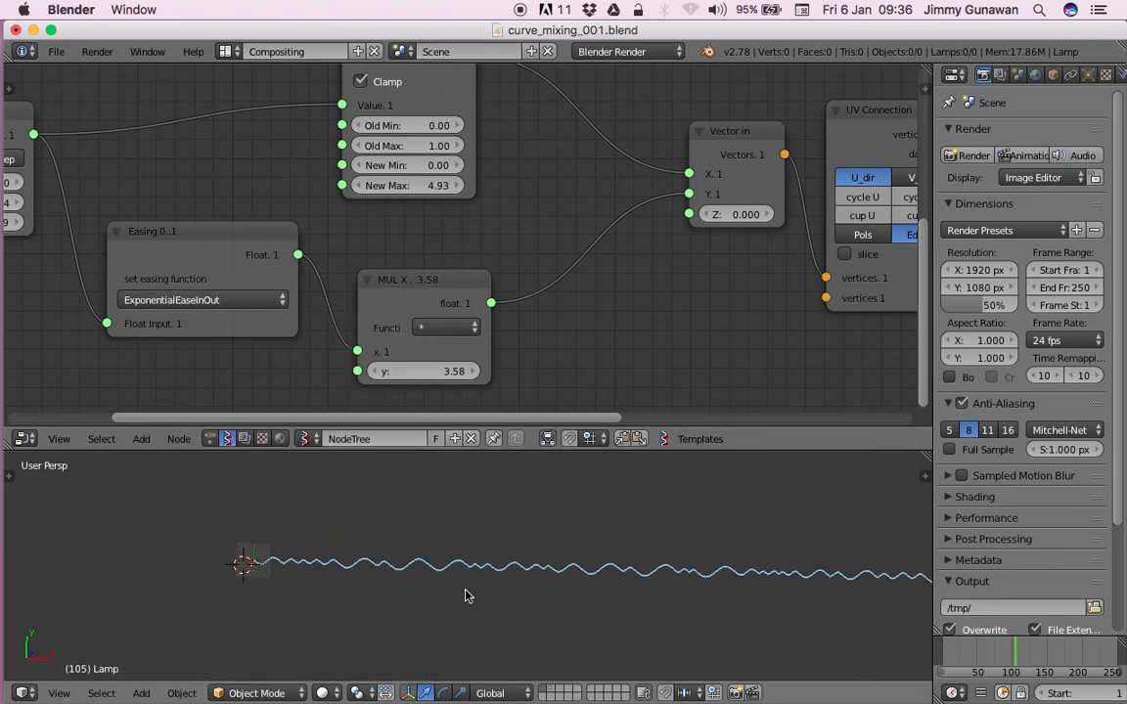
{"action": "middle_click_drag", "start_coordinate": [465, 596], "coordinate": [421, 581]}
{"action": "mouse_move", "coordinate": [645, 579]}
{"action": "middle_mouse_down"}
{"action": "mouse_move", "coordinate": [521, 661]}
{"action": "mouse_move", "coordinate": [576, 589]}
{"action": "middle_mouse_up"}
{"action": "middle_click_drag", "start_coordinate": [574, 523], "coordinate": [501, 551]}
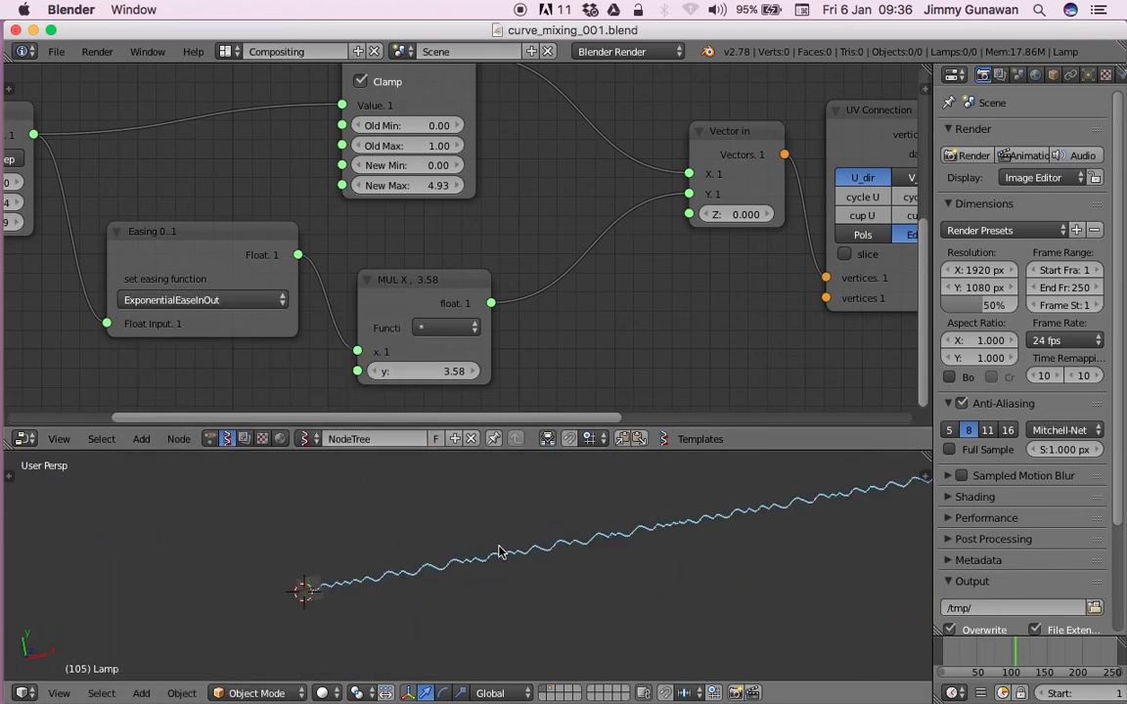
Save the blend file over its existing version.
{"action": "scroll", "coordinate": [642, 353], "scroll_direction": "down", "scroll_amount": 3}
{"action": "middle_click_drag", "start_coordinate": [687, 288], "coordinate": [563, 291]}
{"action": "middle_click_drag", "start_coordinate": [741, 272], "coordinate": [561, 300]}
{"action": "scroll", "coordinate": [325, 249], "scroll_direction": "left", "scroll_amount": 8}
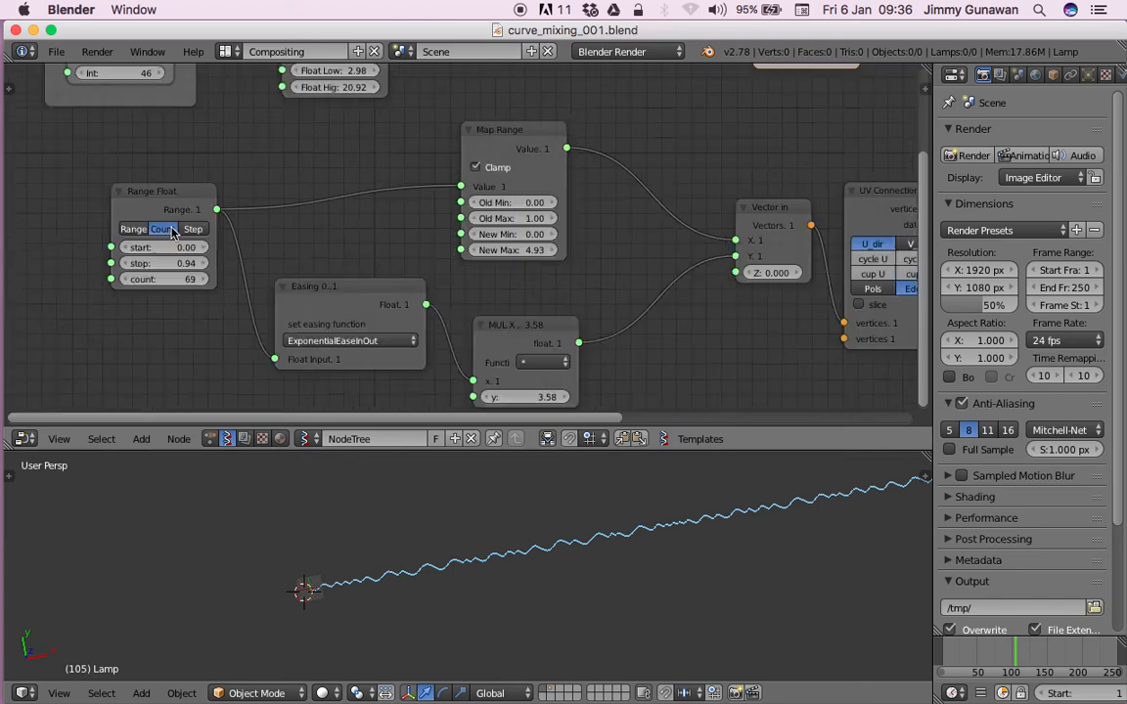
{"action": "scroll", "coordinate": [173, 238], "scroll_direction": "up", "scroll_amount": 2}
{"action": "key", "text": "ctrl+s"}
{"action": "left_click", "coordinate": [189, 186]}
Bake the Adaptive Edges Viewer Draw output to a mesh and move that mesh above the preview curve.
{"action": "scroll", "coordinate": [199, 320], "scroll_direction": "right", "scroll_amount": 15}
{"action": "scroll", "coordinate": [199, 320], "scroll_direction": "up", "scroll_amount": 3}
{"action": "left_click", "coordinate": [508, 270]}
{"action": "key", "text": "g"}
{"action": "left_click", "coordinate": [505, 528]}
{"action": "middle_click_drag", "start_coordinate": [505, 531], "coordinate": [477, 560], "text": "shift"}
{"action": "scroll", "coordinate": [511, 558], "scroll_direction": "up", "scroll_amount": 8}
{"action": "scroll", "coordinate": [479, 560], "scroll_direction": "up", "scroll_amount": 3}
{"action": "key", "text": "Tab"}
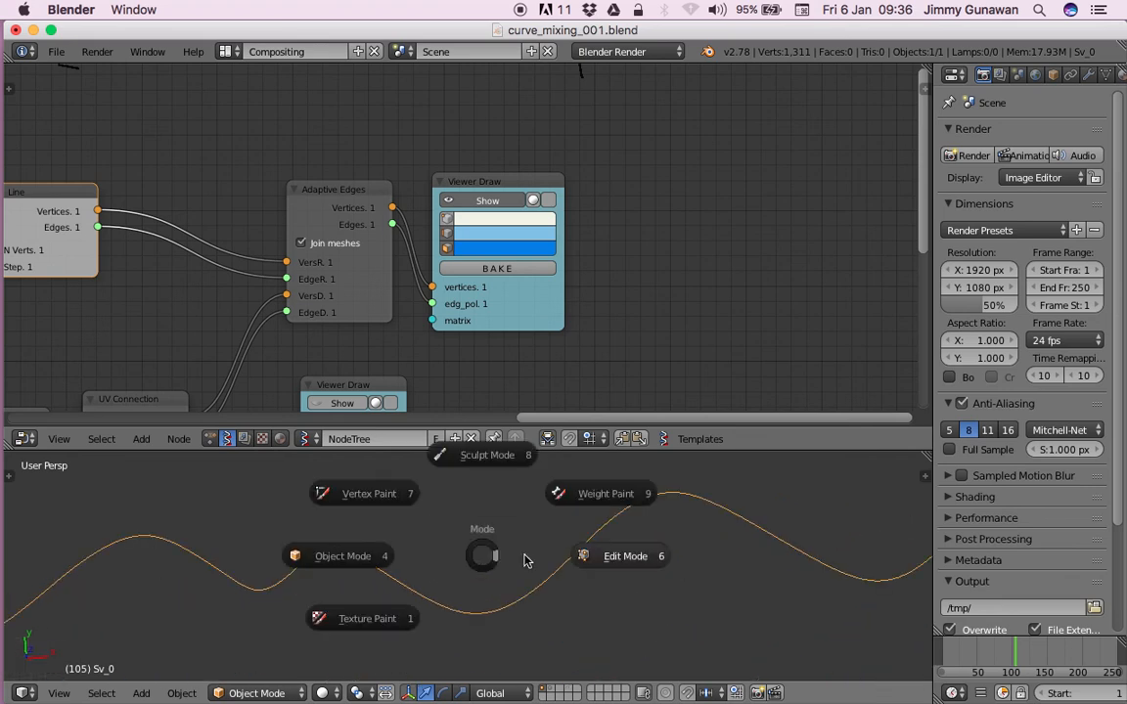
{"action": "scroll", "coordinate": [608, 577], "scroll_direction": "down", "scroll_amount": 3}
{"action": "middle_click_drag", "start_coordinate": [663, 533], "coordinate": [692, 524], "text": "shift"}
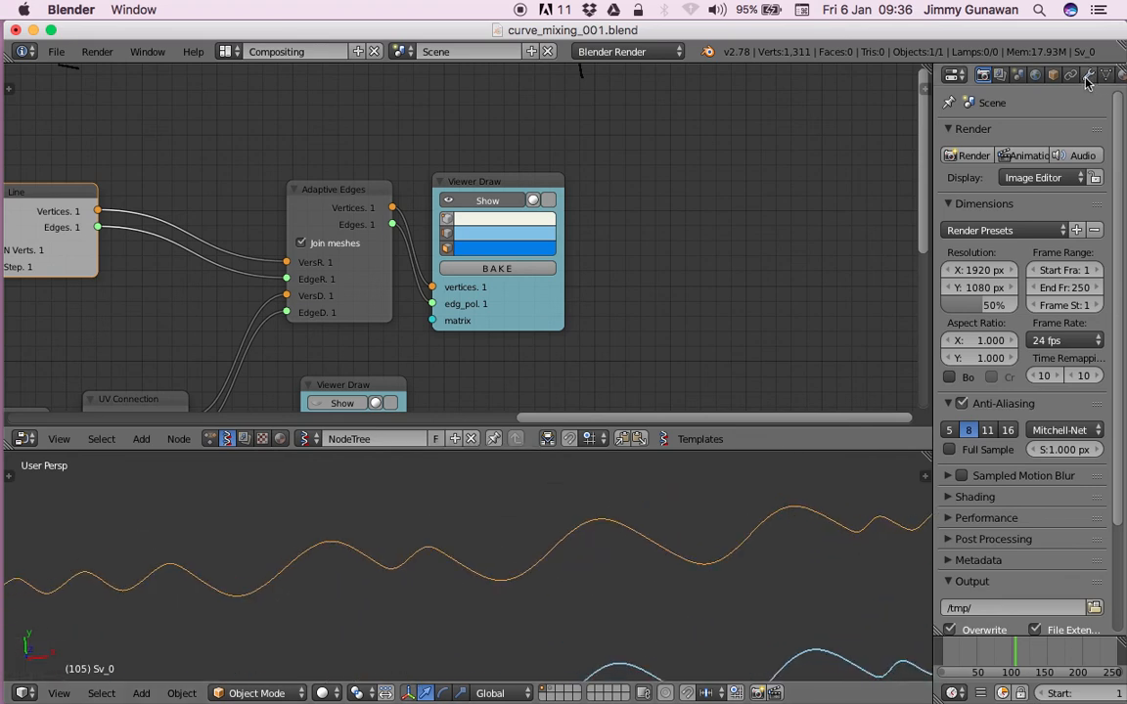
{"action": "scroll", "coordinate": [481, 594], "scroll_direction": "down", "scroll_amount": 3}
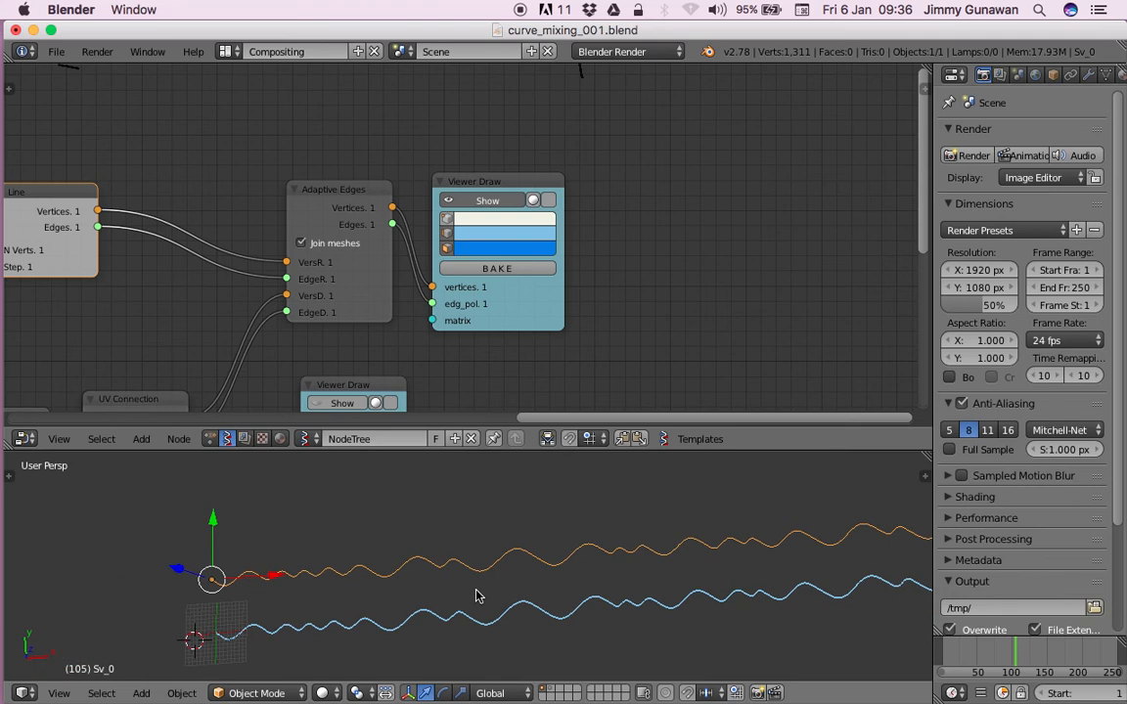
Duplicate the baked mesh, place the copy above it, and convert the copy to a curve.
{"action": "key", "text": "shift+d"}
{"action": "left_click", "coordinate": [479, 555]}
{"action": "key", "text": "space"}
{"action": "type", "text": "convert"}
{"action": "key", "text": "Return"}
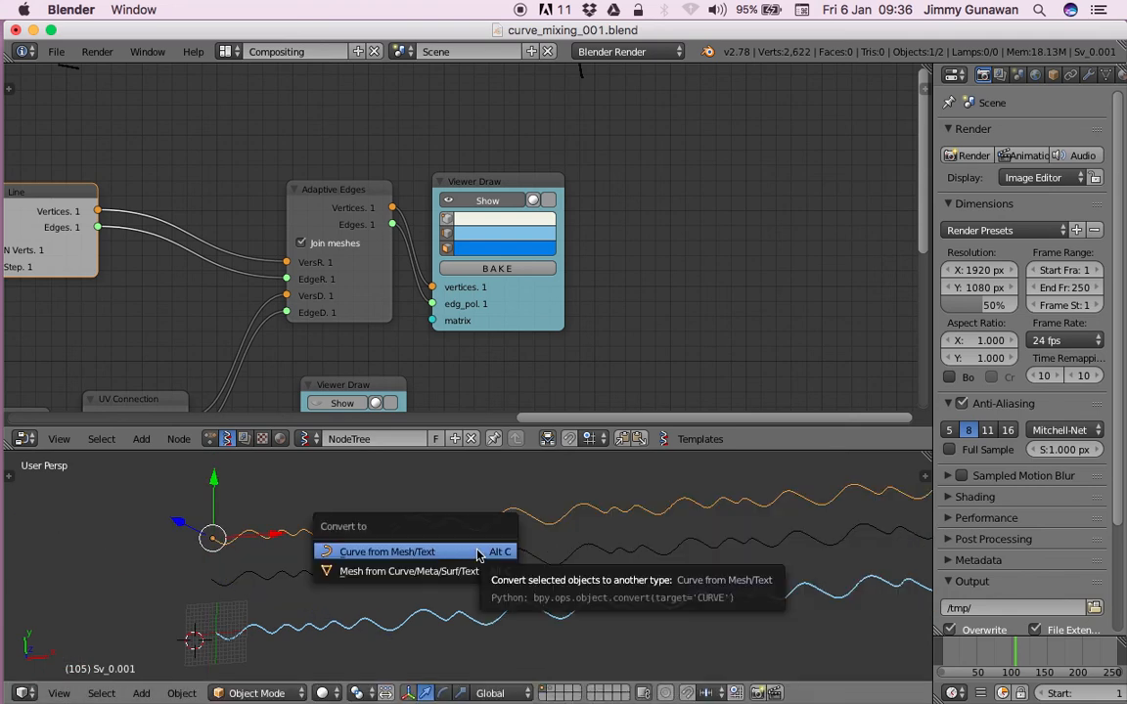
{"action": "left_click", "coordinate": [479, 556]}
Add extrusion and bevel depth to the converted curve, raising both until it forms a thick wavy ribbon.
{"action": "left_click", "coordinate": [1105, 75]}
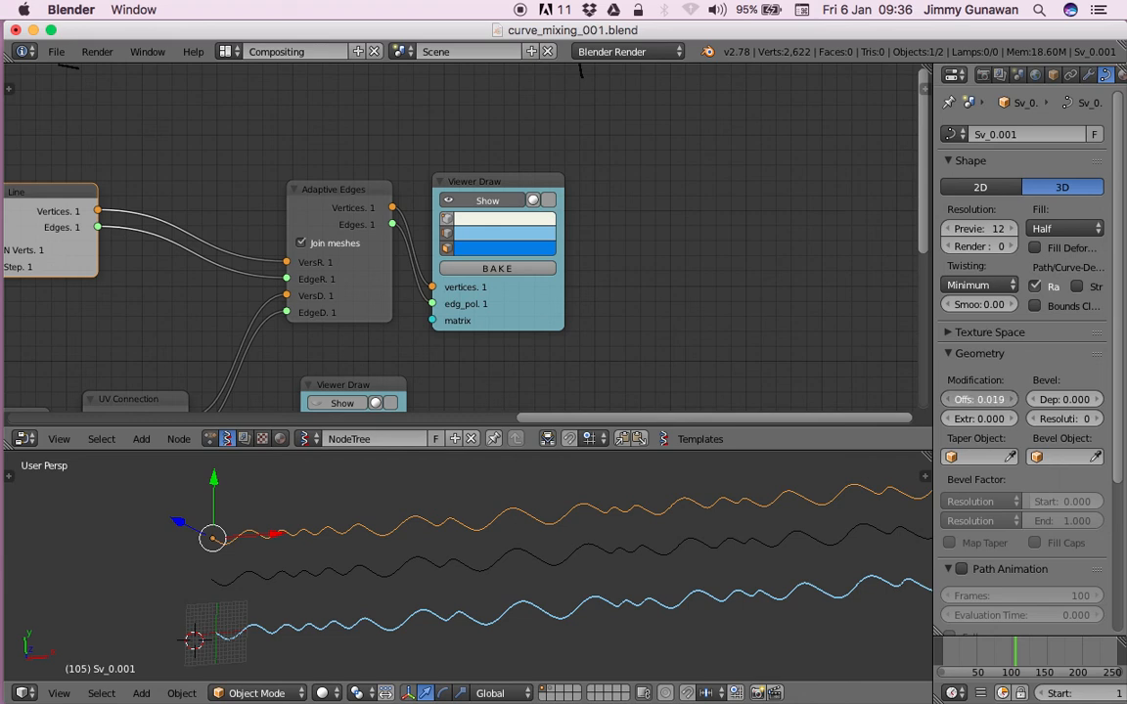
{"action": "left_click_drag", "start_coordinate": [978, 419], "coordinate": [990, 418]}
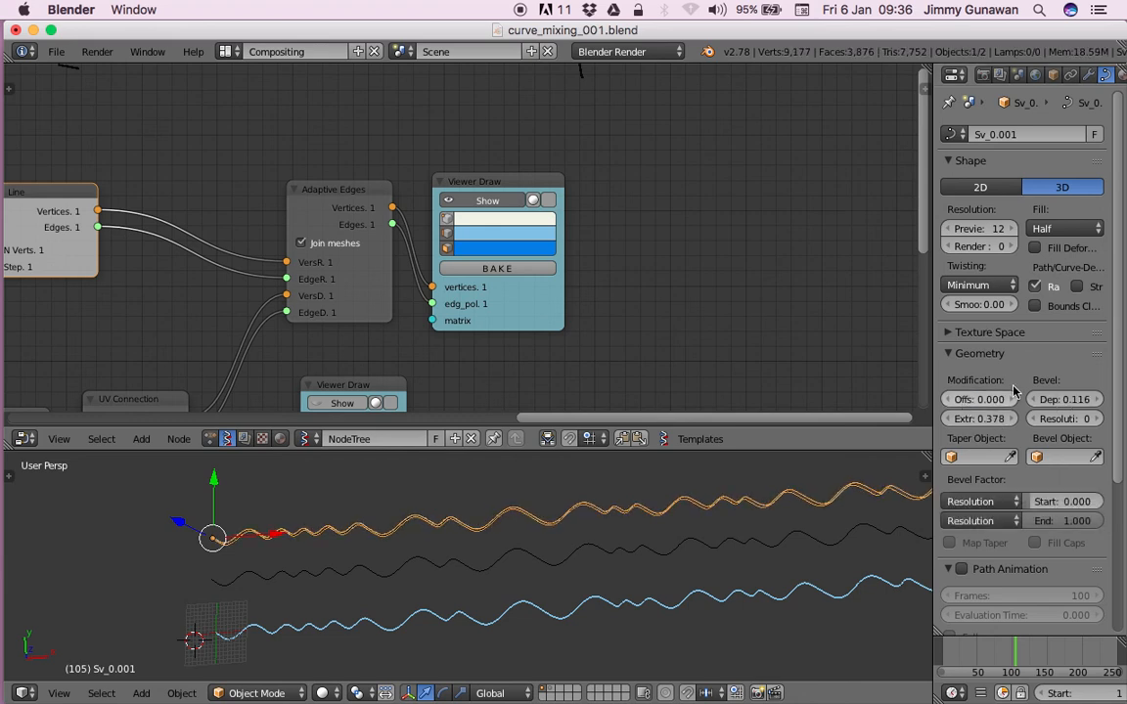
{"action": "left_click_drag", "start_coordinate": [1065, 399], "coordinate": [1105, 400]}
{"action": "scroll", "coordinate": [599, 511], "scroll_direction": "up", "scroll_amount": 3}
{"action": "mouse_move", "coordinate": [549, 499]}
{"action": "middle_mouse_down"}
{"action": "mouse_move", "coordinate": [523, 503]}
{"action": "mouse_move", "coordinate": [523, 629]}
{"action": "mouse_move", "coordinate": [574, 584]}
{"action": "mouse_move", "coordinate": [435, 599]}
{"action": "mouse_move", "coordinate": [430, 578]}
{"action": "middle_mouse_up"}
{"action": "mouse_move", "coordinate": [1064, 400]}
{"action": "left_mouse_down"}
{"action": "mouse_move", "coordinate": [1125, 399]}
{"action": "mouse_move", "coordinate": [1082, 399]}
{"action": "left_mouse_up"}
{"action": "left_click_drag", "start_coordinate": [969, 419], "coordinate": [1028, 419]}
{"action": "mouse_move", "coordinate": [347, 639]}
{"action": "middle_mouse_down"}
{"action": "mouse_move", "coordinate": [495, 611]}
{"action": "mouse_move", "coordinate": [397, 524]}
{"action": "mouse_move", "coordinate": [413, 616]}
{"action": "mouse_move", "coordinate": [463, 604]}
{"action": "mouse_move", "coordinate": [450, 612]}
{"action": "mouse_move", "coordinate": [450, 567]}
{"action": "mouse_move", "coordinate": [520, 569]}
{"action": "mouse_move", "coordinate": [598, 543]}
{"action": "middle_mouse_up"}
Add a Skin modifier to the first baked mesh, Sv_0, and inspect its start.
{"action": "right_click", "coordinate": [450, 567]}
{"action": "left_click", "coordinate": [1087, 76]}
{"action": "left_click", "coordinate": [1039, 134]}
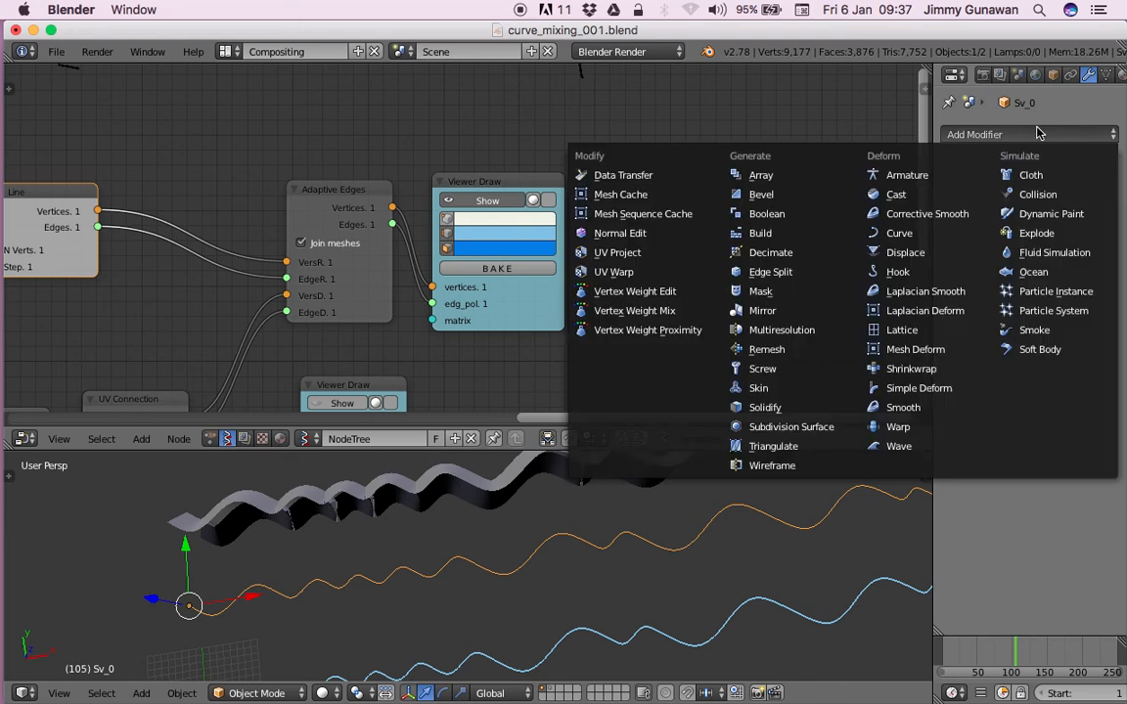
{"action": "left_click", "coordinate": [839, 396]}
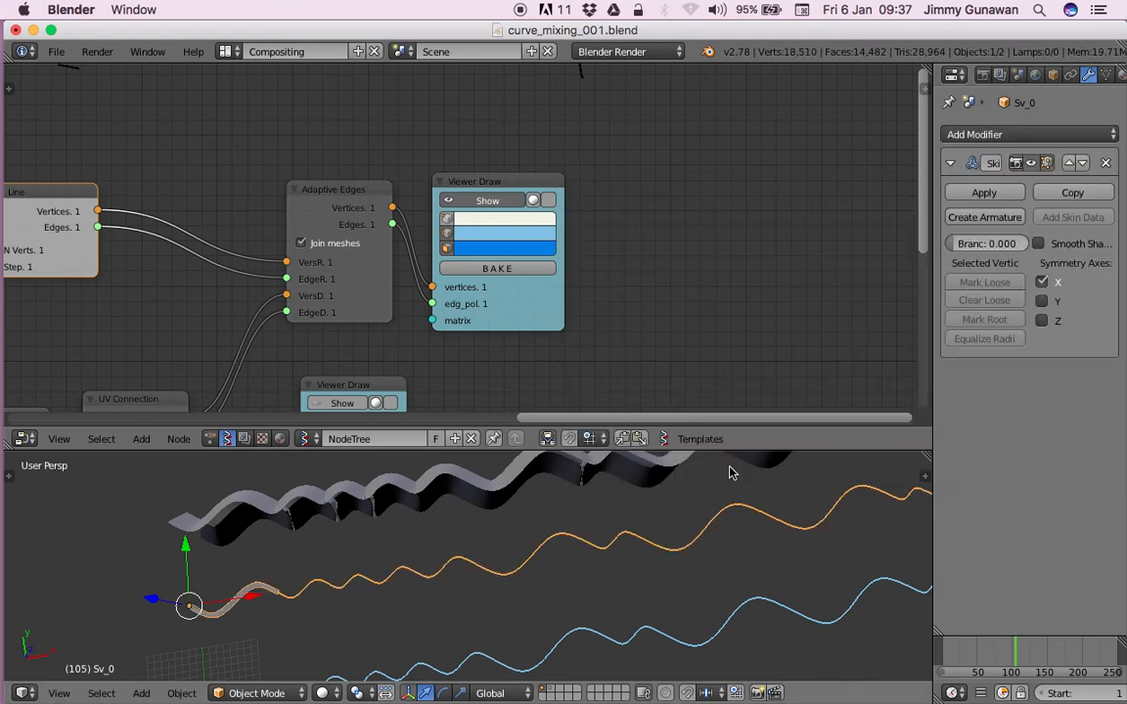
{"action": "mouse_move", "coordinate": [614, 552]}
{"action": "middle_mouse_down"}
{"action": "mouse_move", "coordinate": [437, 594]}
{"action": "mouse_move", "coordinate": [589, 573]}
{"action": "mouse_move", "coordinate": [520, 573]}
{"action": "mouse_move", "coordinate": [546, 536]}
{"action": "mouse_move", "coordinate": [541, 563]}
{"action": "mouse_move", "coordinate": [485, 576]}
{"action": "mouse_move", "coordinate": [445, 556]}
{"action": "mouse_move", "coordinate": [493, 591]}
{"action": "mouse_move", "coordinate": [468, 564]}
{"action": "mouse_move", "coordinate": [511, 629]}
{"action": "mouse_move", "coordinate": [486, 624]}
{"action": "mouse_move", "coordinate": [489, 580]}
{"action": "middle_mouse_up"}
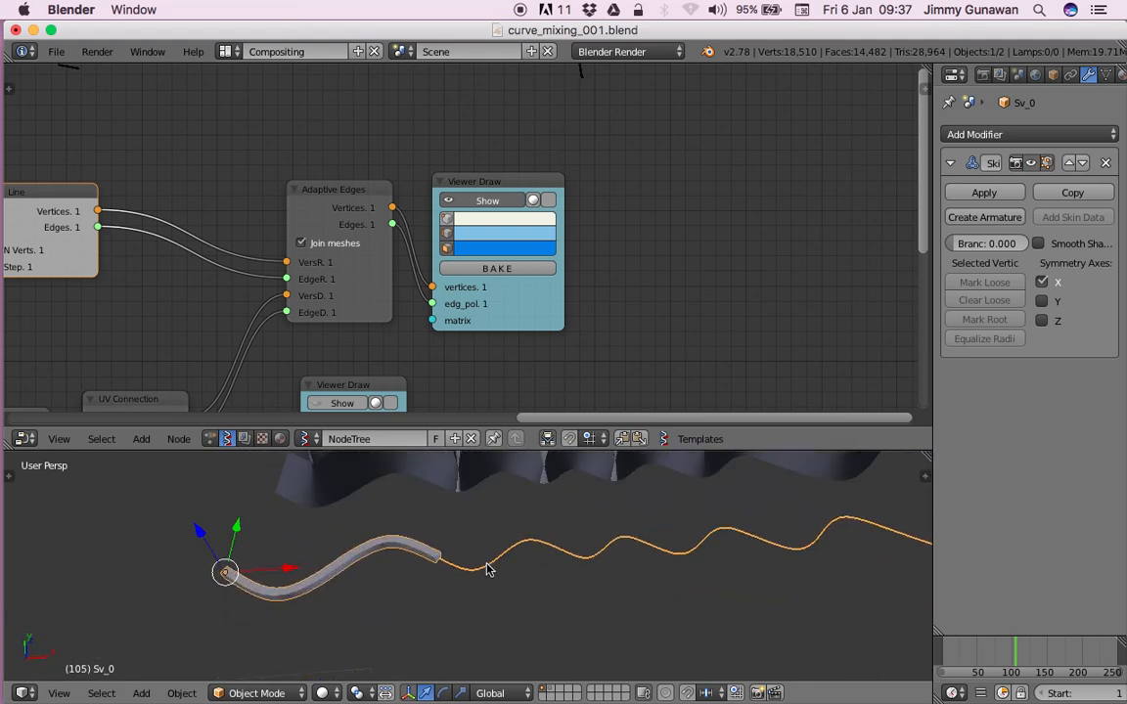
Make room before the Adaptive Edges Viewer Draw and insert a Remove Doubles node into its vertices link.
{"action": "left_click_drag", "start_coordinate": [480, 182], "coordinate": [641, 161]}
{"action": "middle_click_drag", "start_coordinate": [446, 195], "coordinate": [438, 163]}
{"action": "key", "text": "shift+a"}
{"action": "left_click", "coordinate": [437, 162]}
{"action": "type", "text": "remove"}
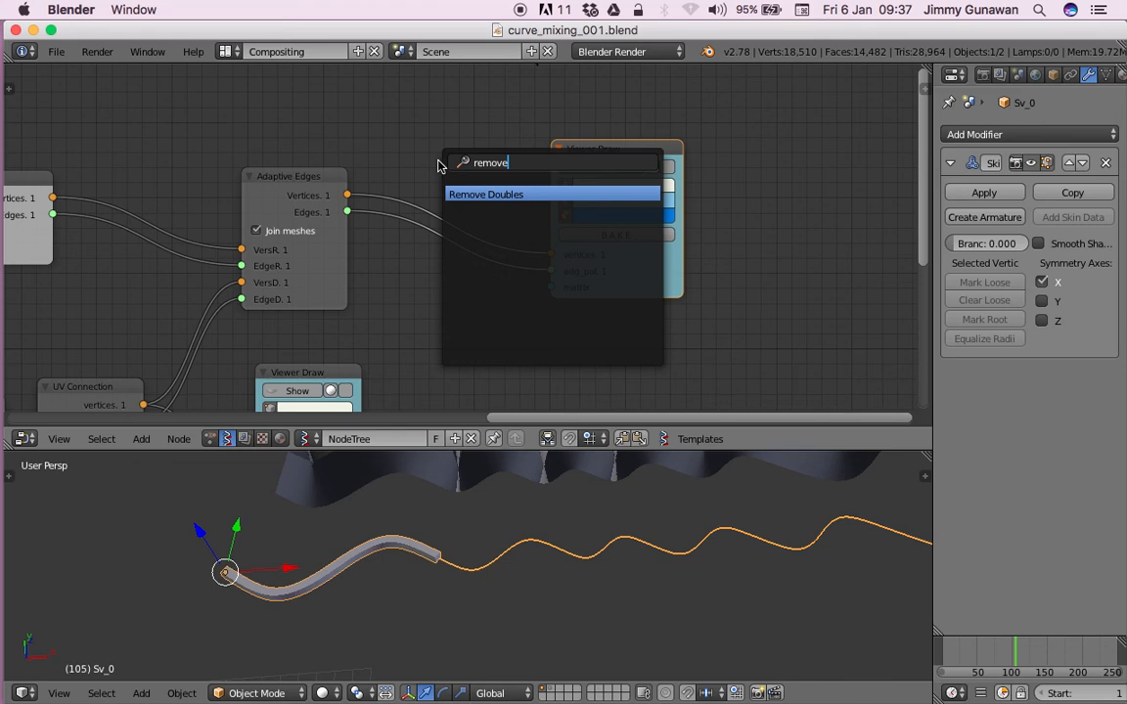
{"action": "key", "text": "Return"}
{"action": "left_click", "coordinate": [418, 168]}
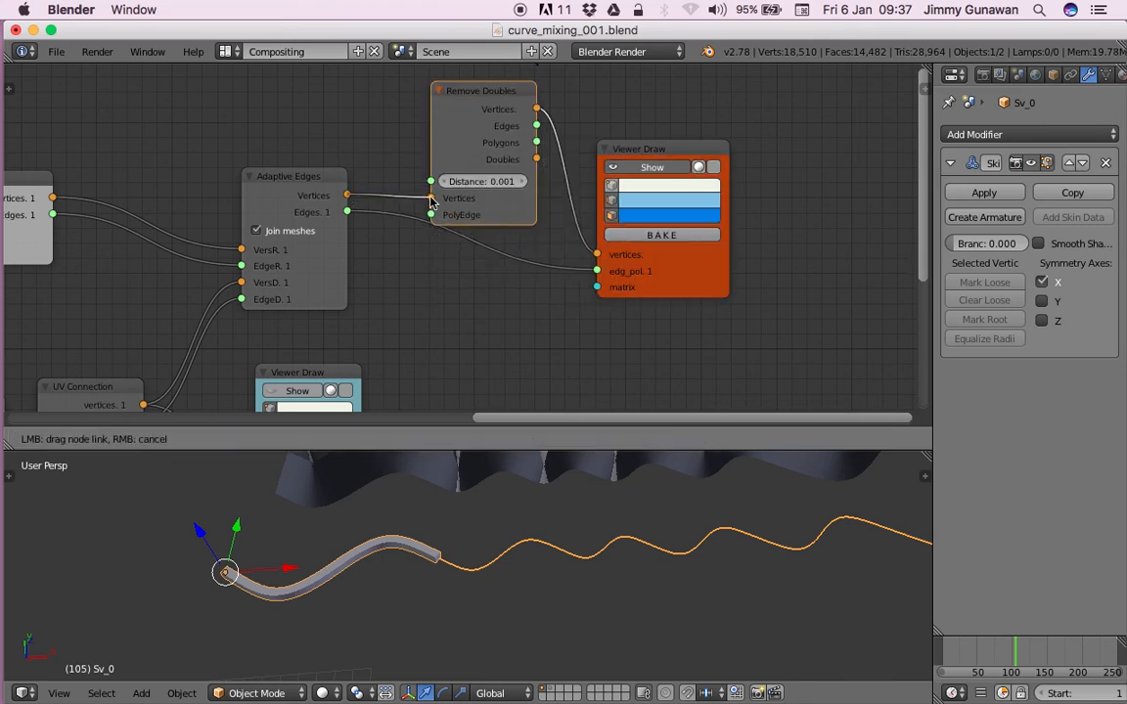
Link Adaptive Edges' Edges to Remove Doubles' PolyEdge, and Remove Doubles' Edges to Viewer Draw's edg_pol.
{"action": "left_click_drag", "start_coordinate": [347, 211], "coordinate": [430, 214]}
{"action": "left_click_drag", "start_coordinate": [539, 142], "coordinate": [555, 175]}
{"action": "left_click_drag", "start_coordinate": [593, 272], "coordinate": [596, 271]}
Bake the cleaned Viewer Draw output and move the new mesh just above the preview curve.
{"action": "scroll", "coordinate": [611, 547], "scroll_direction": "down", "scroll_amount": 4}
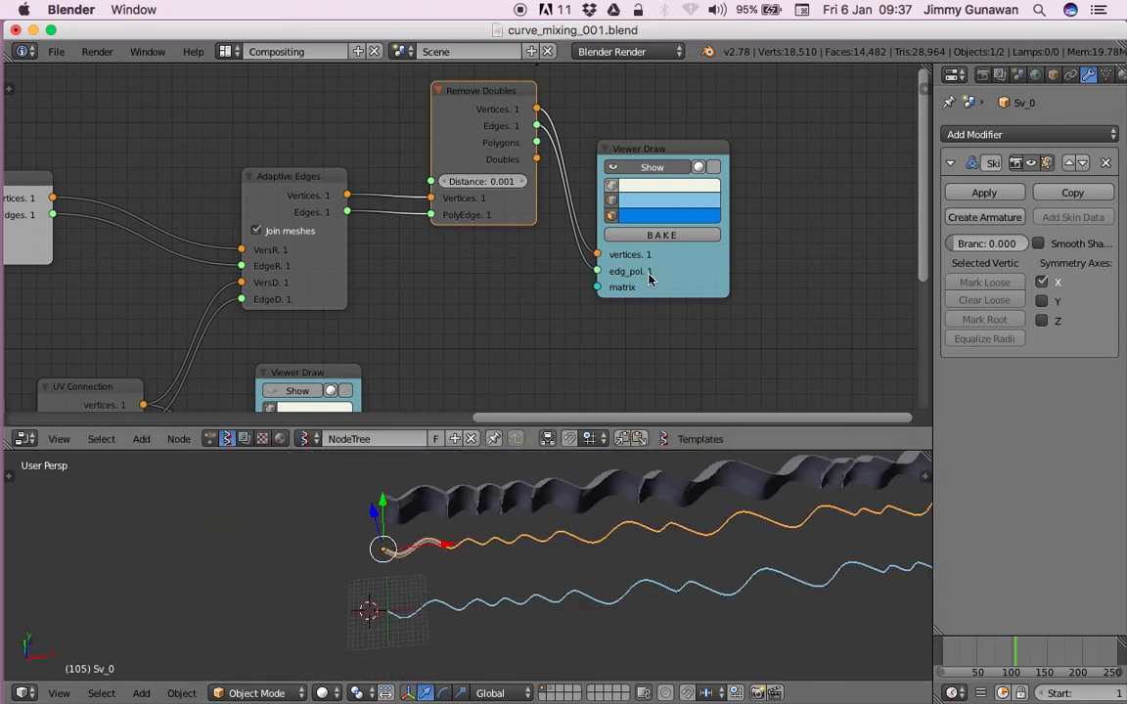
{"action": "left_click", "coordinate": [651, 235]}
{"action": "right_click", "coordinate": [631, 592]}
{"action": "key", "text": "g"}
{"action": "left_click", "coordinate": [626, 561]}
Add a Skin modifier and a Subdivision Surface modifier to the newly baked mesh.
{"action": "left_click", "coordinate": [990, 137]}
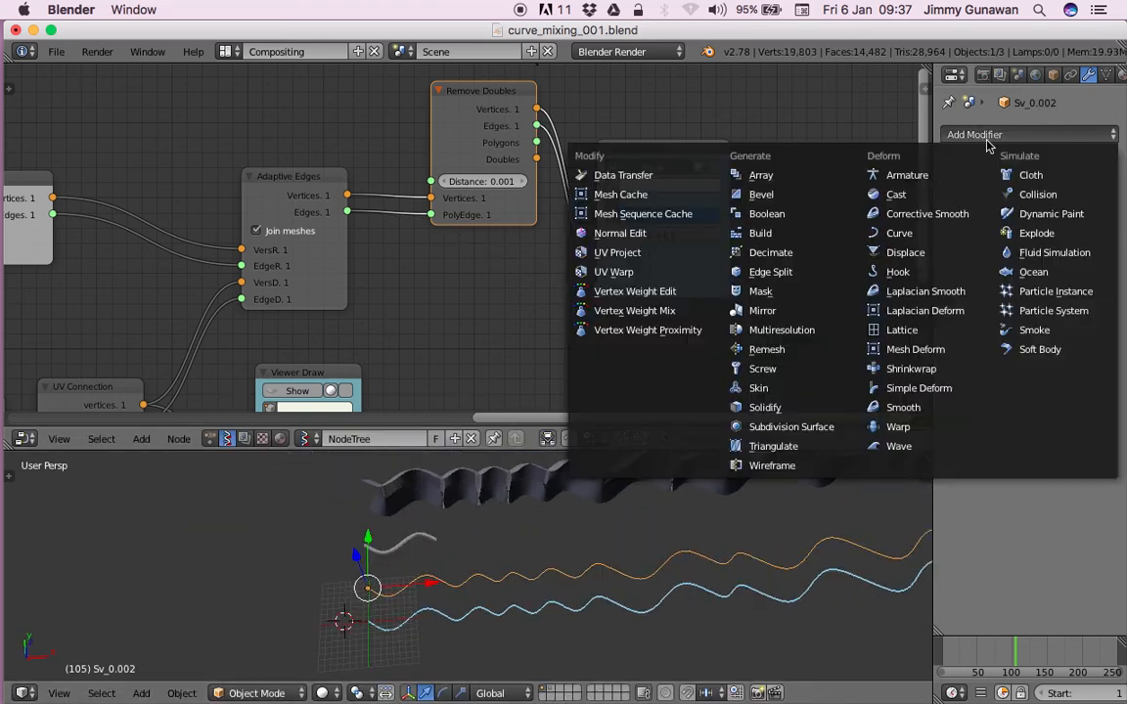
{"action": "left_click", "coordinate": [747, 352]}
{"action": "middle_click_drag", "start_coordinate": [619, 574], "coordinate": [453, 566]}
{"action": "scroll", "coordinate": [523, 567], "scroll_direction": "up", "scroll_amount": 5}
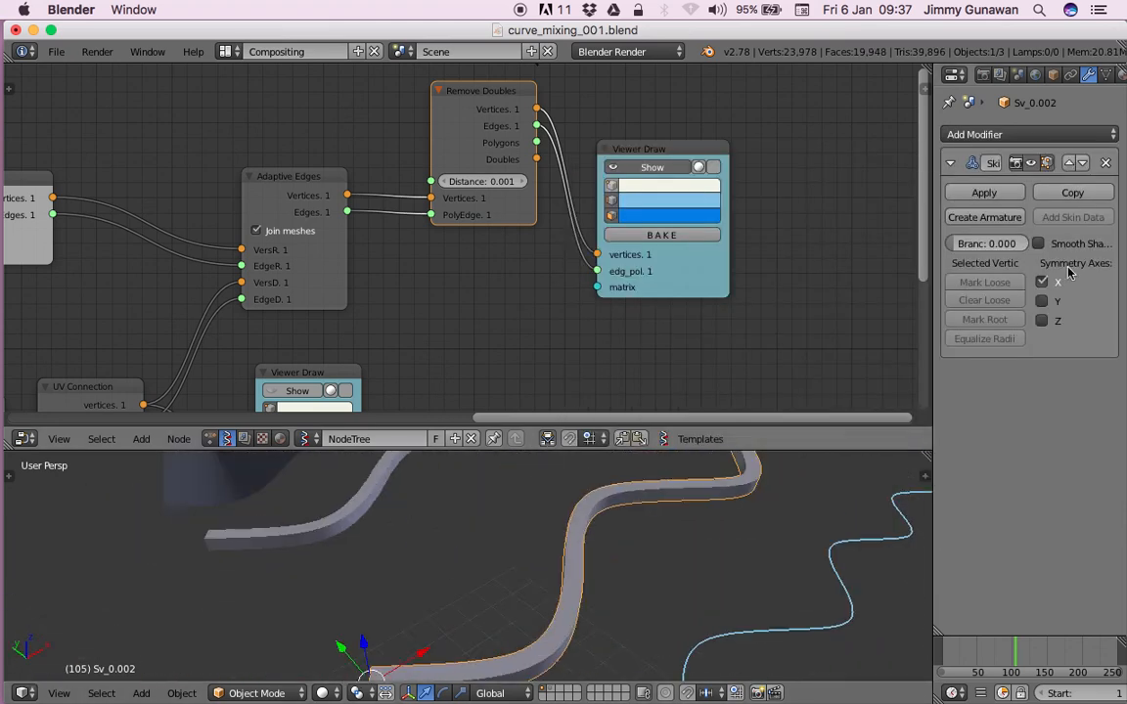
{"action": "middle_click_drag", "start_coordinate": [584, 648], "coordinate": [486, 586]}
{"action": "left_click", "coordinate": [1015, 137]}
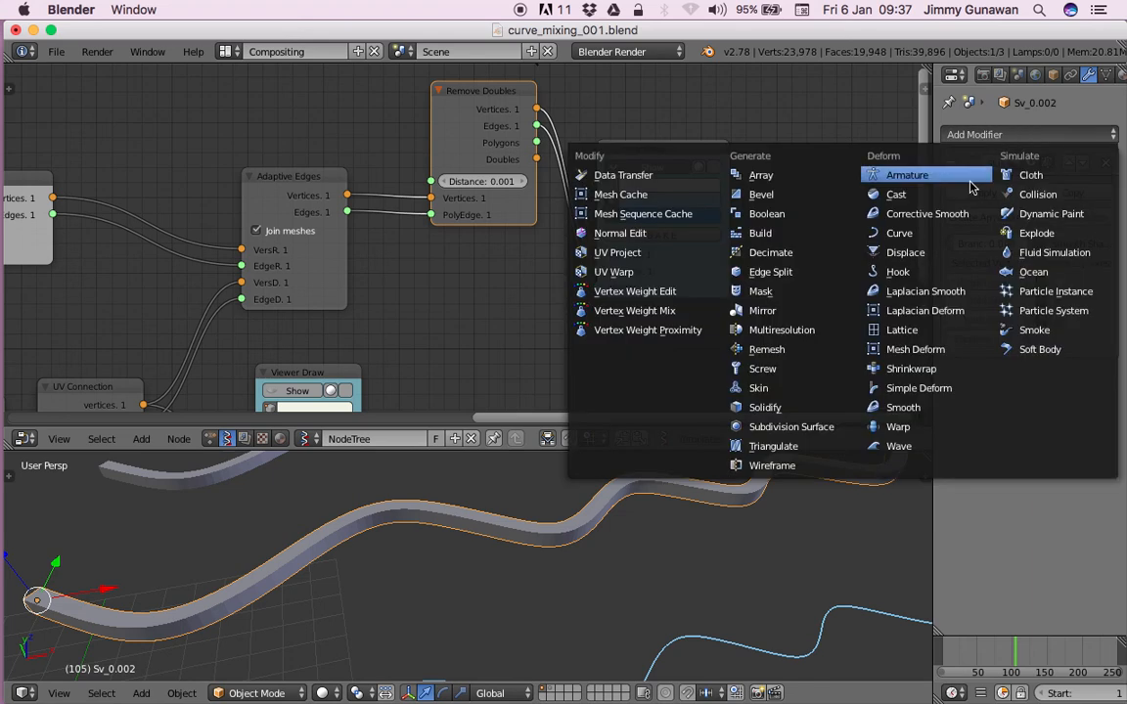
{"action": "left_click", "coordinate": [773, 427]}
{"action": "mouse_move", "coordinate": [653, 569]}
{"action": "middle_mouse_down"}
{"action": "mouse_move", "coordinate": [626, 548]}
{"action": "mouse_move", "coordinate": [659, 529]}
{"action": "mouse_move", "coordinate": [621, 546]}
{"action": "mouse_move", "coordinate": [682, 574]}
{"action": "mouse_move", "coordinate": [561, 620]}
{"action": "mouse_move", "coordinate": [473, 536]}
{"action": "mouse_move", "coordinate": [490, 644]}
{"action": "mouse_move", "coordinate": [533, 563]}
{"action": "mouse_move", "coordinate": [413, 598]}
{"action": "mouse_move", "coordinate": [545, 550]}
{"action": "mouse_move", "coordinate": [486, 559]}
{"action": "mouse_move", "coordinate": [518, 533]}
{"action": "middle_mouse_up"}
Examine the whole node tree and the list of functions available in the Easing node.
{"action": "middle_click_drag", "start_coordinate": [488, 263], "coordinate": [602, 215]}
{"action": "scroll", "coordinate": [603, 214], "scroll_direction": "down", "scroll_amount": 4}
{"action": "middle_click_drag", "start_coordinate": [416, 270], "coordinate": [626, 211]}
{"action": "scroll", "coordinate": [587, 225], "scroll_direction": "down", "scroll_amount": 4}
{"action": "middle_click_drag", "start_coordinate": [530, 250], "coordinate": [565, 244]}
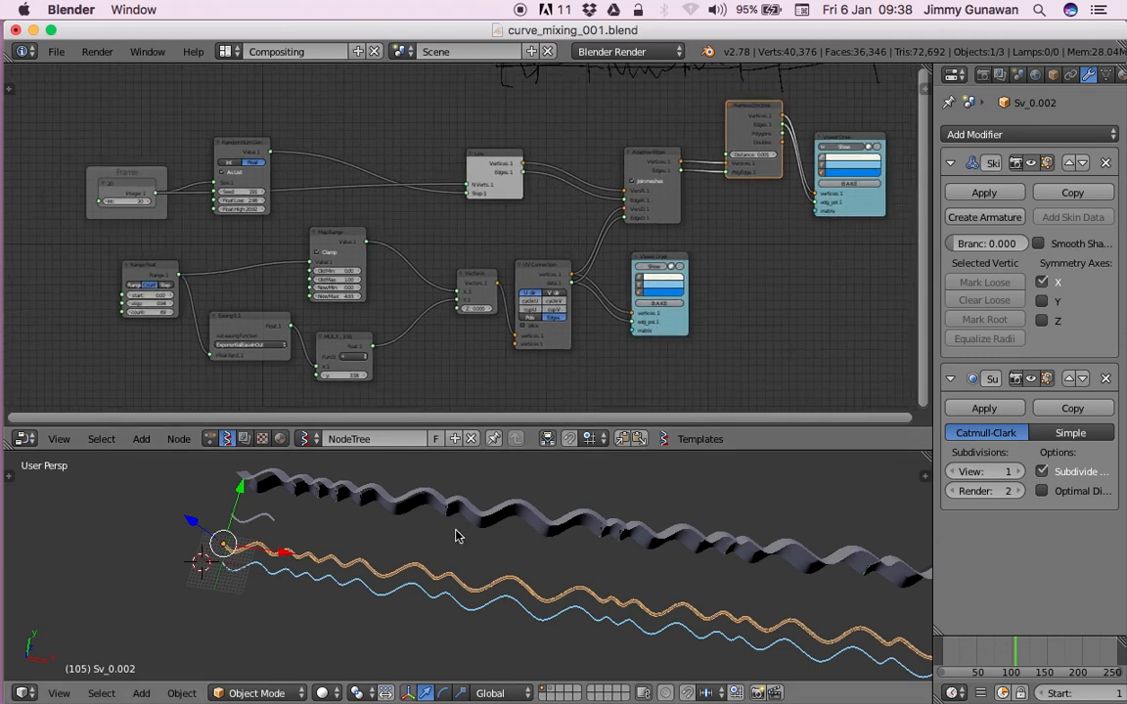
{"action": "scroll", "coordinate": [410, 251], "scroll_direction": "up", "scroll_amount": 4}
{"action": "scroll", "coordinate": [330, 248], "scroll_direction": "up", "scroll_amount": 4}
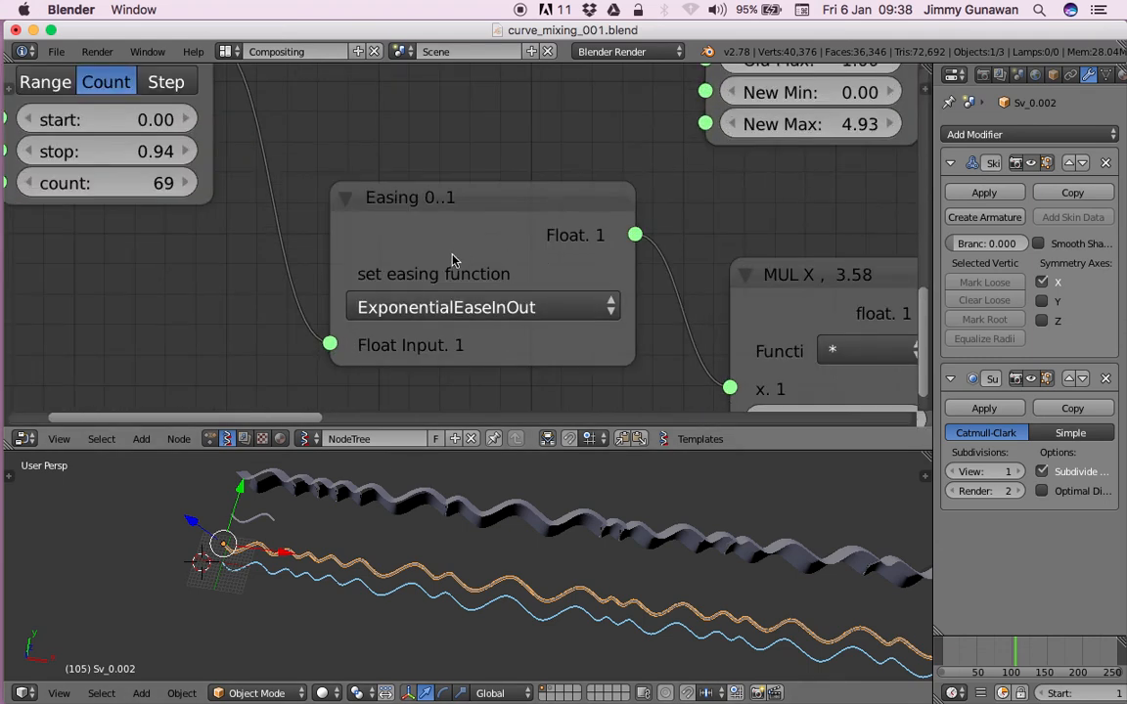
{"action": "scroll", "coordinate": [452, 259], "scroll_direction": "down", "scroll_amount": 3}
{"action": "left_click", "coordinate": [445, 281]}
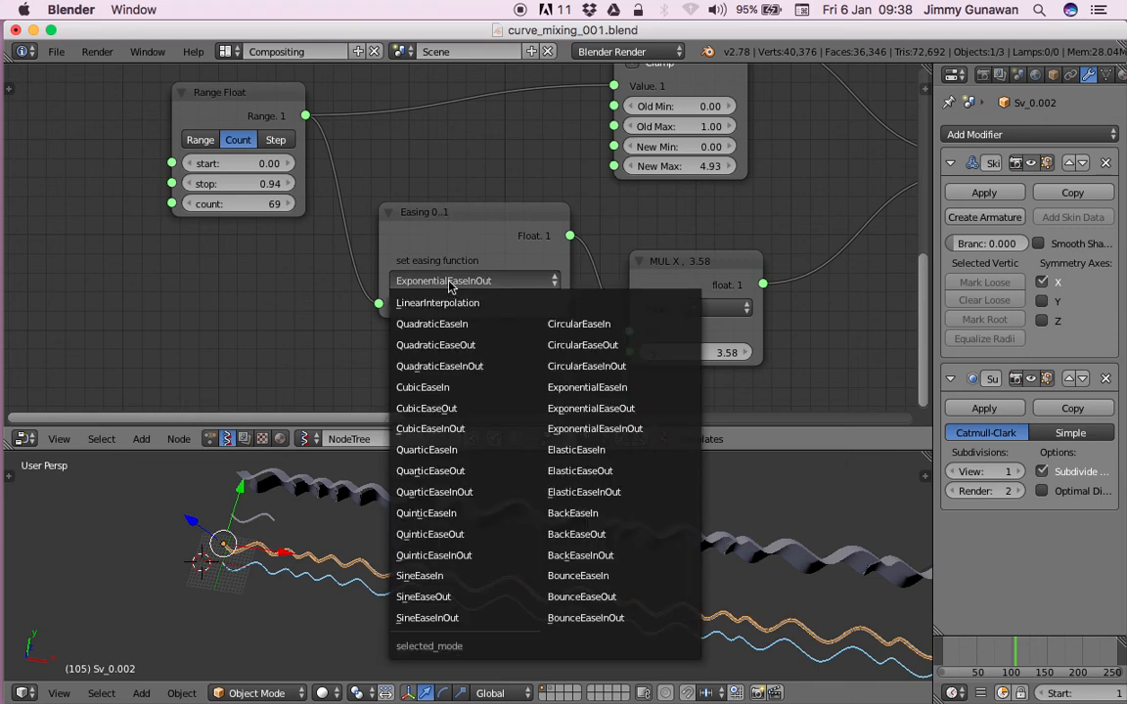
{"action": "left_click", "coordinate": [453, 281]}
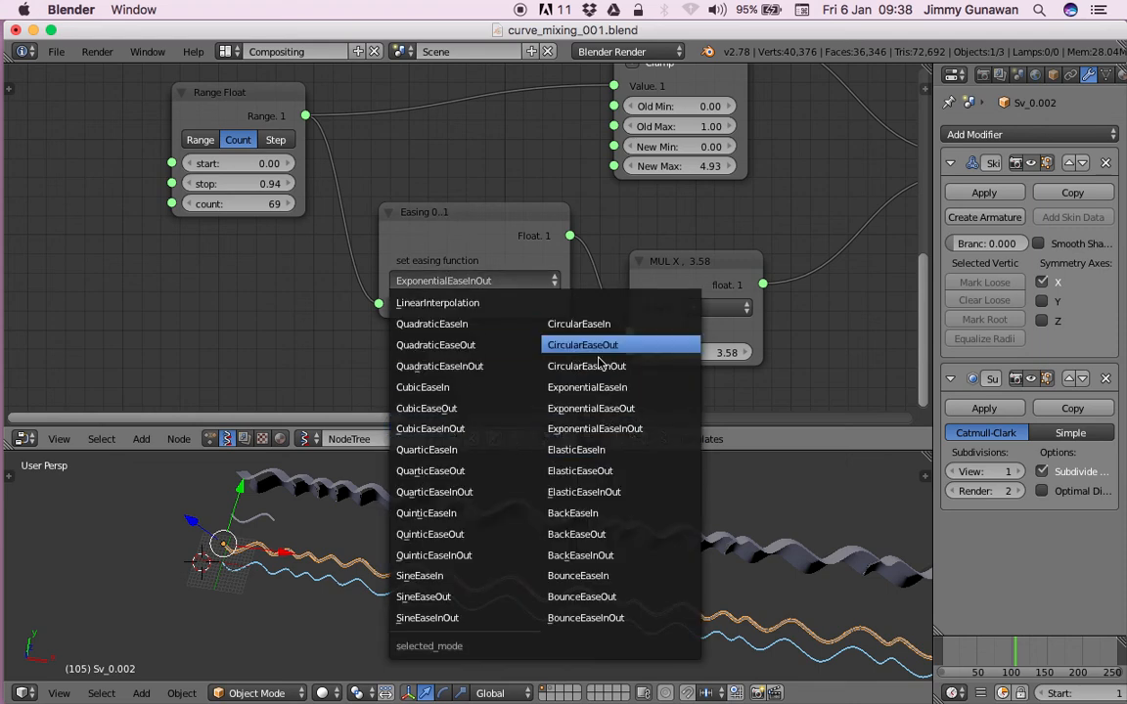
{"action": "scroll", "coordinate": [411, 157], "scroll_direction": "left", "scroll_amount": 2}
{"action": "left_click", "coordinate": [225, 51]}
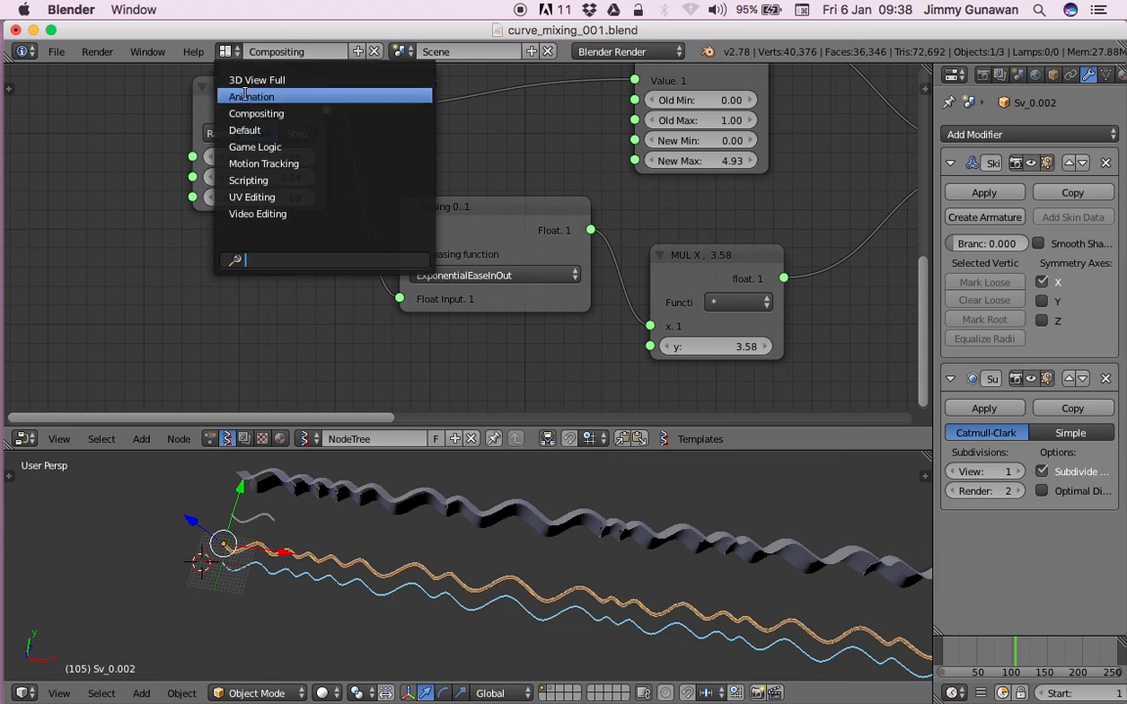
{"action": "left_click", "coordinate": [511, 276]}
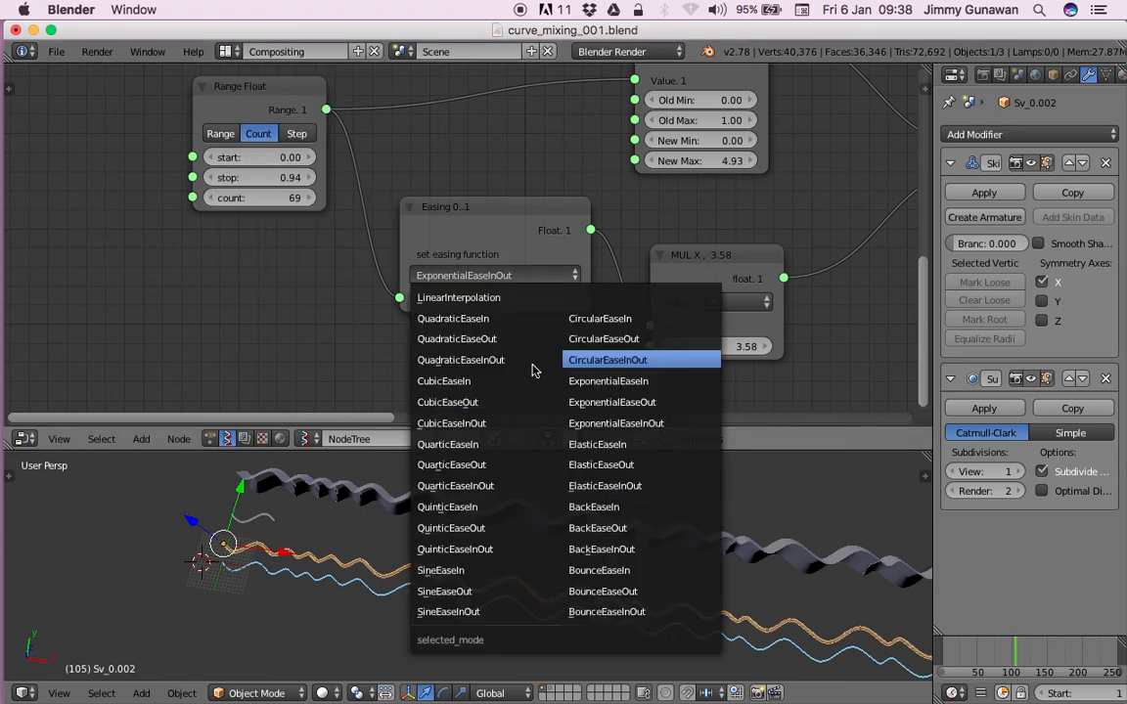
{"action": "scroll", "coordinate": [294, 305], "scroll_direction": "down", "scroll_amount": 1}
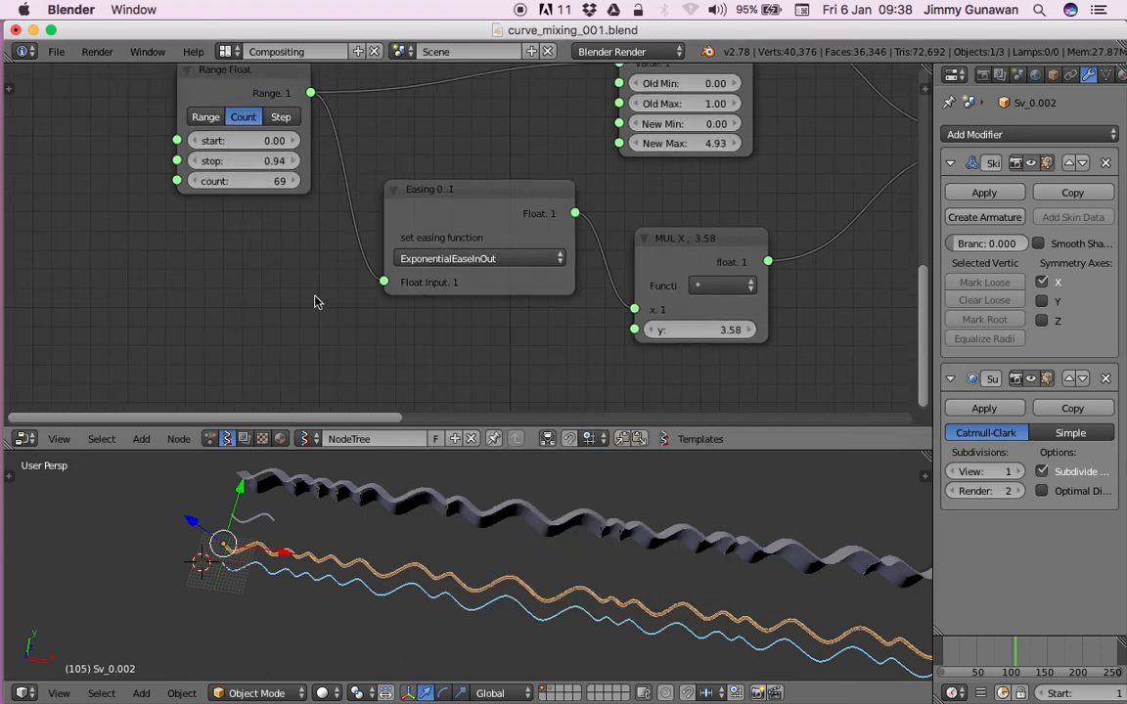
{"action": "left_click", "coordinate": [455, 260]}
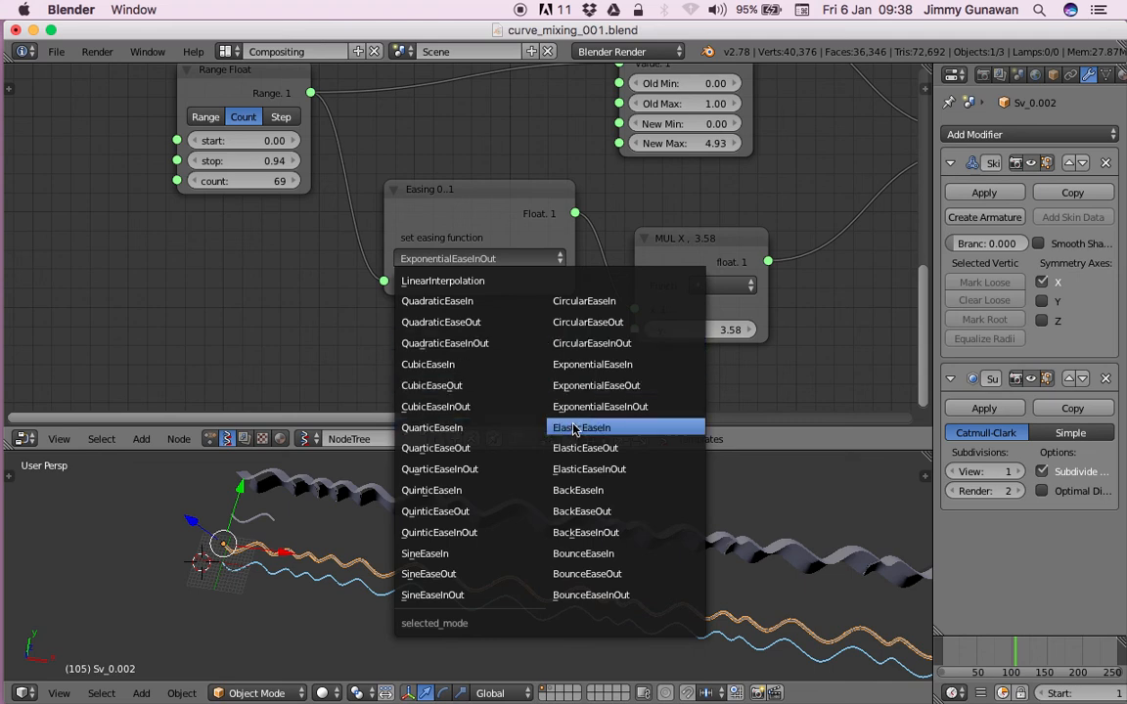
{"action": "scroll", "coordinate": [298, 371], "scroll_direction": "right", "scroll_amount": 3}
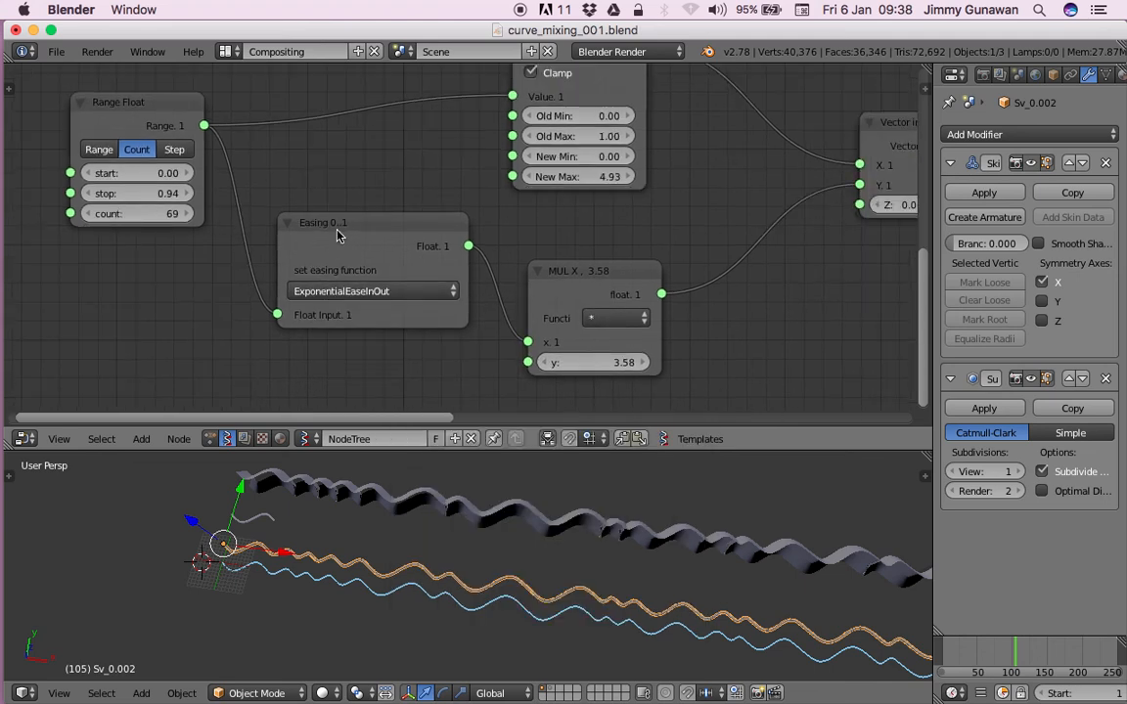
Shift the Easing node slightly away from the MUL X node.
{"action": "left_click_drag", "start_coordinate": [337, 235], "coordinate": [321, 224]}
{"action": "scroll", "coordinate": [435, 517], "scroll_direction": "down", "scroll_amount": 3}
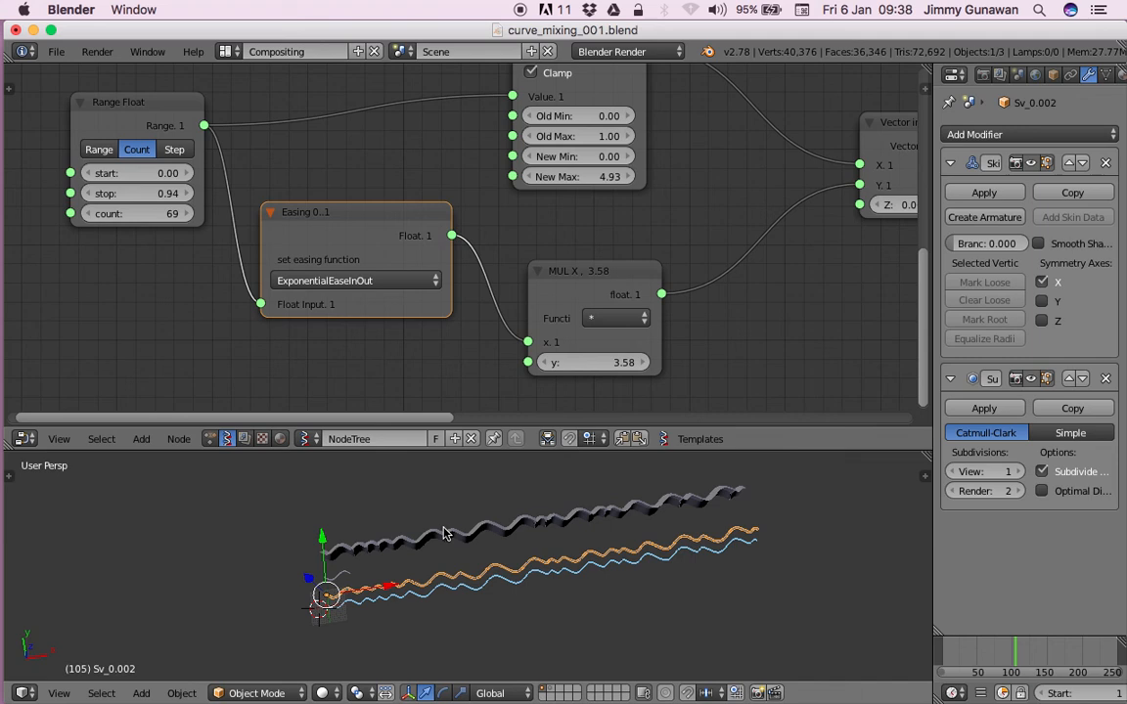
Sketch five different wavy curve shapes in a row below the preview curve with Grease Pencil.
{"action": "scroll", "coordinate": [419, 494], "scroll_direction": "down", "scroll_amount": 4}
{"action": "middle_click_drag", "start_coordinate": [471, 700], "coordinate": [367, 652]}
{"action": "scroll", "coordinate": [299, 574], "scroll_direction": "up", "scroll_amount": 3}
{"action": "scroll", "coordinate": [299, 591], "scroll_direction": "down", "scroll_amount": 4}
{"action": "scroll", "coordinate": [318, 607], "scroll_direction": "up", "scroll_amount": 1}
{"action": "scroll", "coordinate": [311, 607], "scroll_direction": "up", "scroll_amount": 1}
{"action": "mouse_move", "coordinate": [310, 594]}
{"action": "left_mouse_down"}
{"action": "mouse_move", "coordinate": [315, 560]}
{"action": "mouse_move", "coordinate": [364, 642]}
{"action": "mouse_move", "coordinate": [355, 590]}
{"action": "mouse_move", "coordinate": [368, 577]}
{"action": "mouse_move", "coordinate": [438, 535]}
{"action": "mouse_move", "coordinate": [456, 553]}
{"action": "left_mouse_up"}
{"action": "mouse_move", "coordinate": [494, 593]}
{"action": "left_mouse_down"}
{"action": "mouse_move", "coordinate": [530, 538]}
{"action": "mouse_move", "coordinate": [545, 614]}
{"action": "mouse_move", "coordinate": [629, 625]}
{"action": "mouse_move", "coordinate": [658, 566]}
{"action": "mouse_move", "coordinate": [729, 564]}
{"action": "left_mouse_up"}
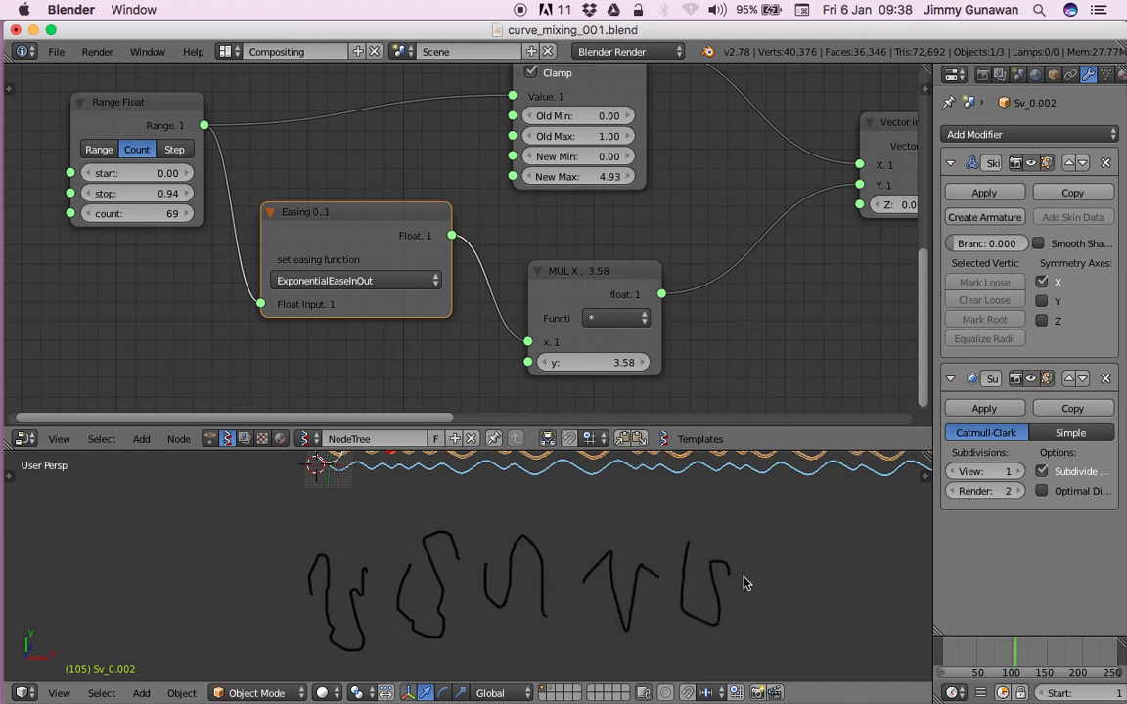
Sketch a baseline with end ticks under the five shapes and a closing curly bracket after them.
{"action": "mouse_move", "coordinate": [292, 645]}
{"action": "left_mouse_down"}
{"action": "mouse_move", "coordinate": [294, 662]}
{"action": "mouse_move", "coordinate": [748, 642]}
{"action": "left_mouse_up"}
{"action": "mouse_move", "coordinate": [758, 539]}
{"action": "left_mouse_down"}
{"action": "mouse_move", "coordinate": [786, 584]}
{"action": "mouse_move", "coordinate": [783, 647]}
{"action": "left_mouse_up"}
{"action": "scroll", "coordinate": [729, 599], "scroll_direction": "down", "scroll_amount": 2}
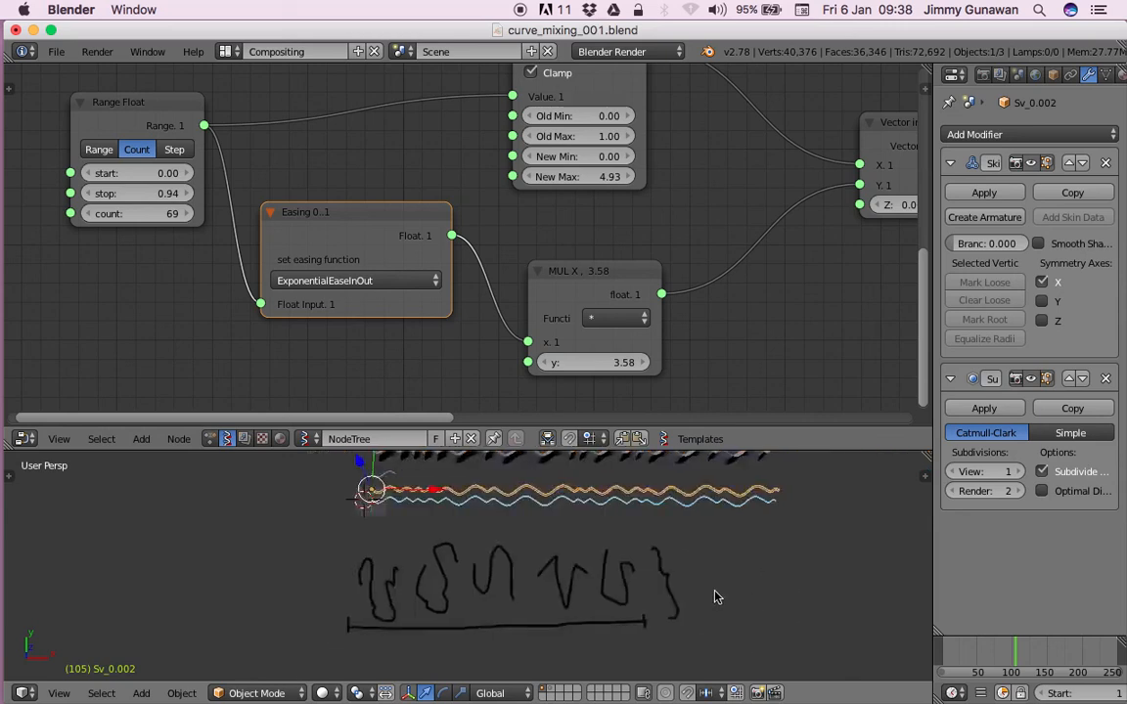
{"action": "middle_click_drag", "start_coordinate": [718, 596], "coordinate": [665, 596], "text": "shift"}
{"action": "scroll", "coordinate": [548, 587], "scroll_direction": "up", "scroll_amount": 2}
{"action": "mouse_move", "coordinate": [548, 563]}
{"action": "middle_mouse_down"}
{"action": "mouse_move", "coordinate": [563, 576]}
{"action": "mouse_move", "coordinate": [525, 565]}
{"action": "middle_mouse_up"}
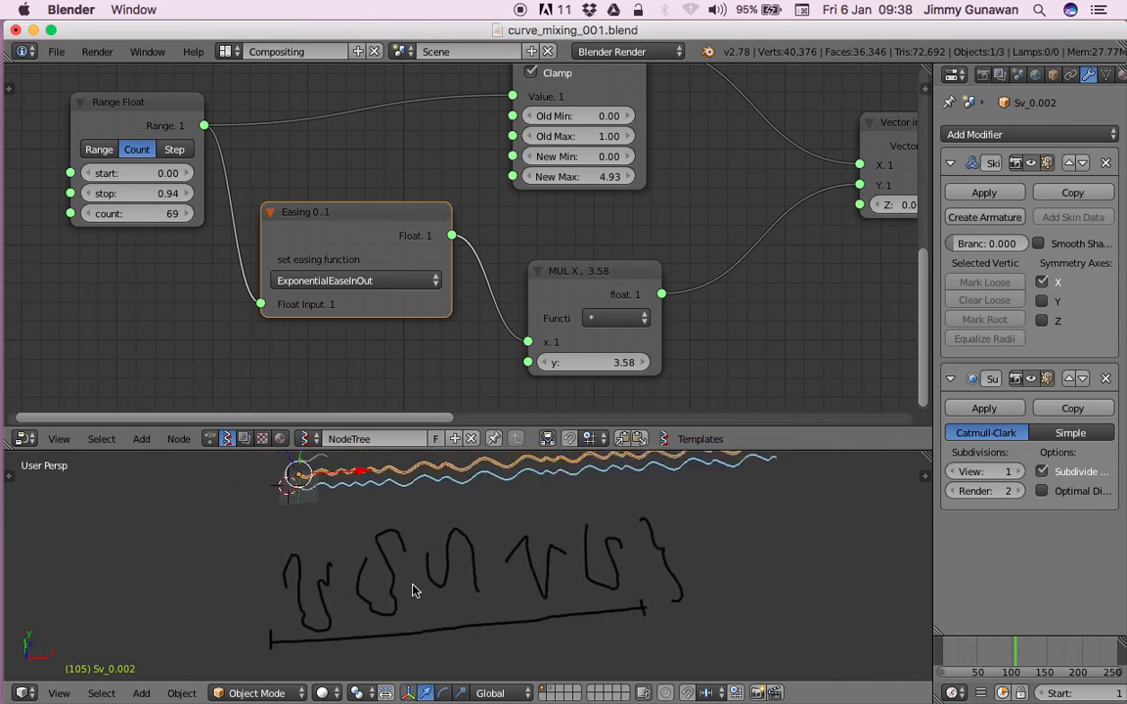
{"action": "mouse_move", "coordinate": [596, 553]}
{"action": "middle_mouse_down"}
{"action": "mouse_move", "coordinate": [770, 488]}
{"action": "mouse_move", "coordinate": [641, 505]}
{"action": "mouse_move", "coordinate": [510, 555]}
{"action": "mouse_move", "coordinate": [584, 536]}
{"action": "middle_mouse_up"}
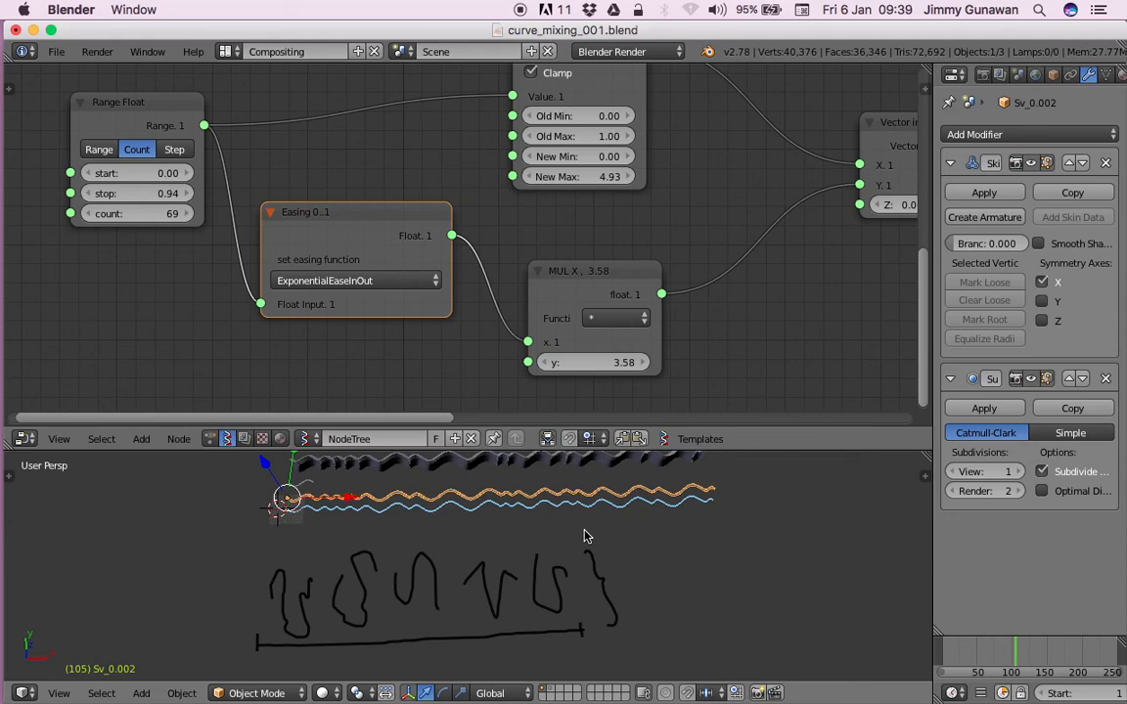